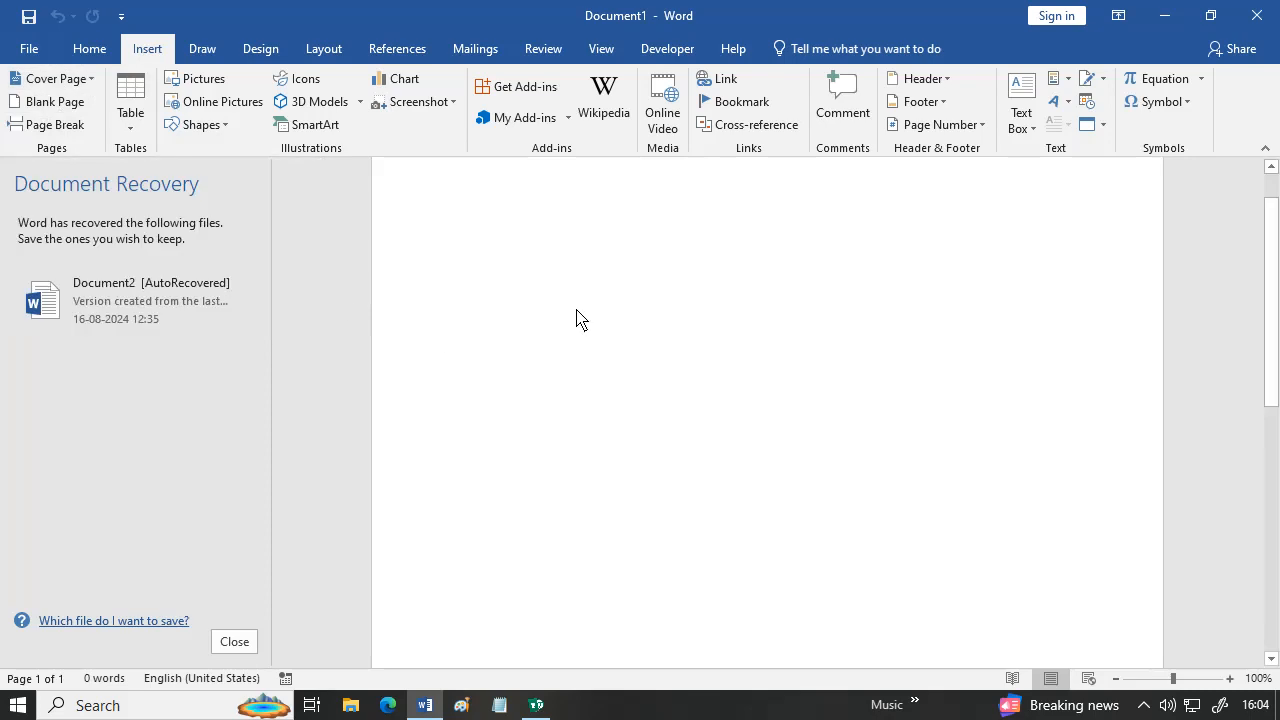
# - Generate random sample paragraphs in the blank document and insert the Motion cover page
pyautogui.write('=ran')
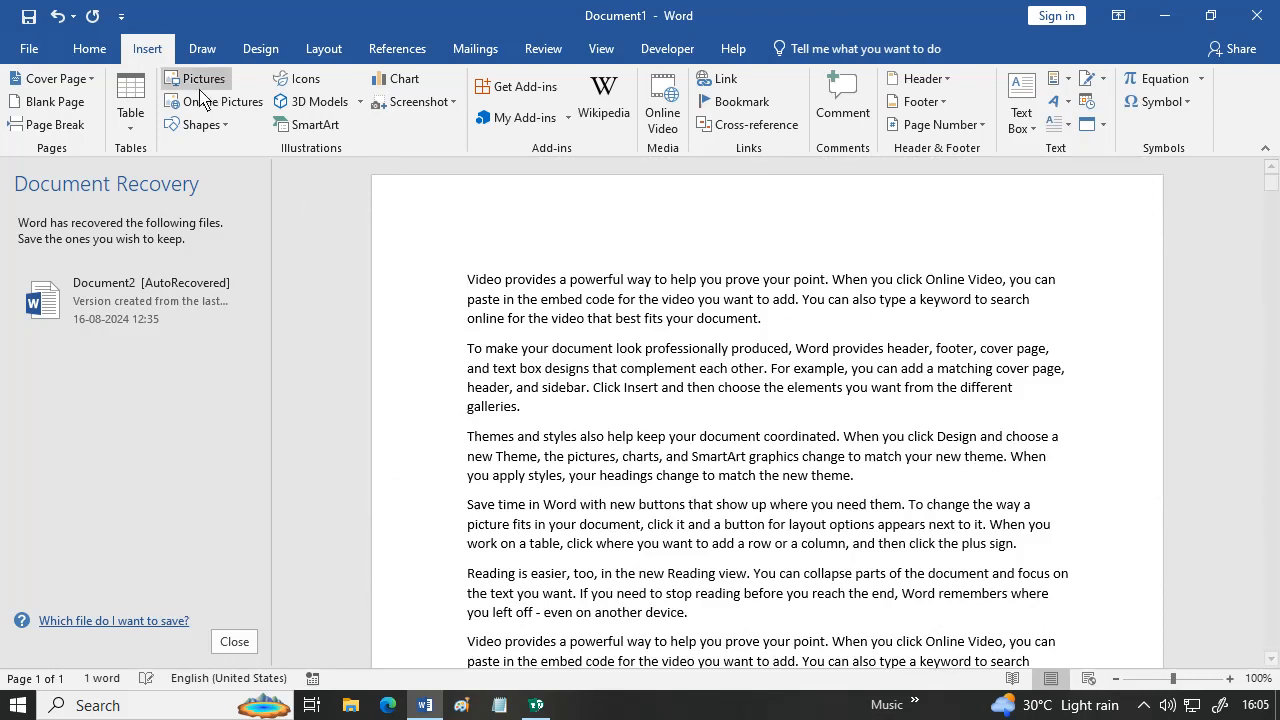
pyautogui.click(89, 85)
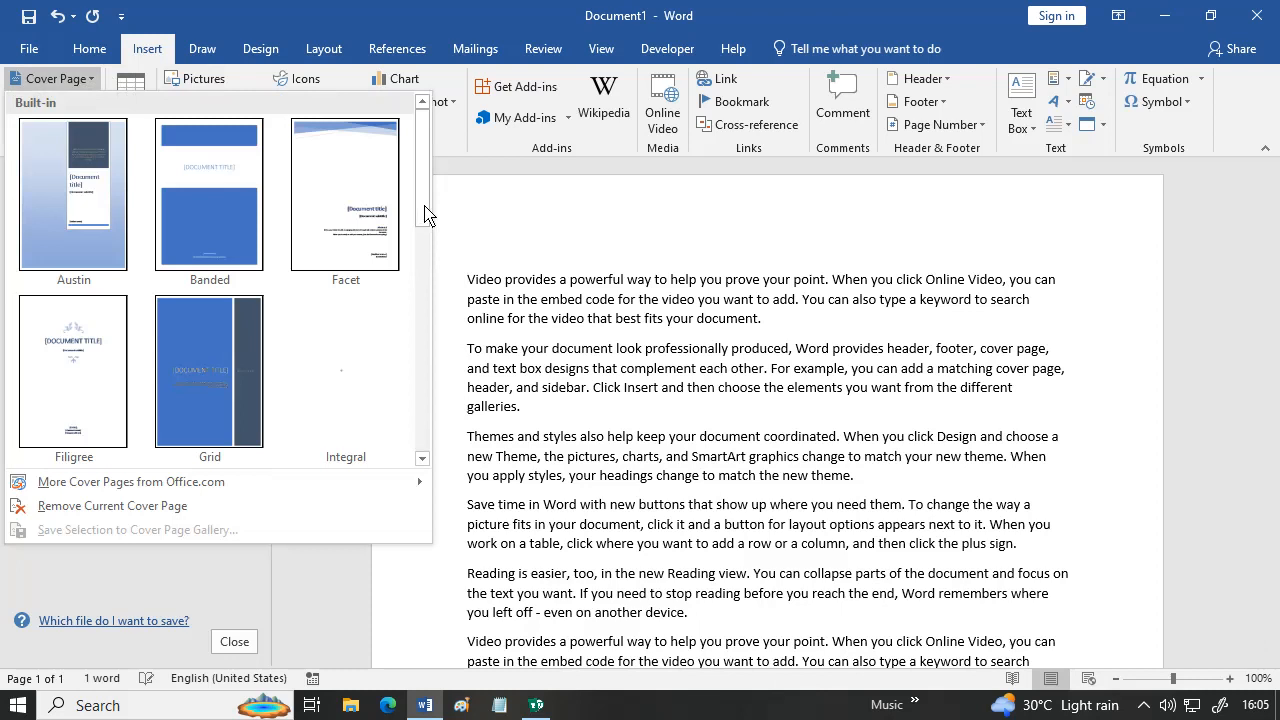
pyautogui.moveTo(424, 214); pyautogui.dragTo(405, 308)
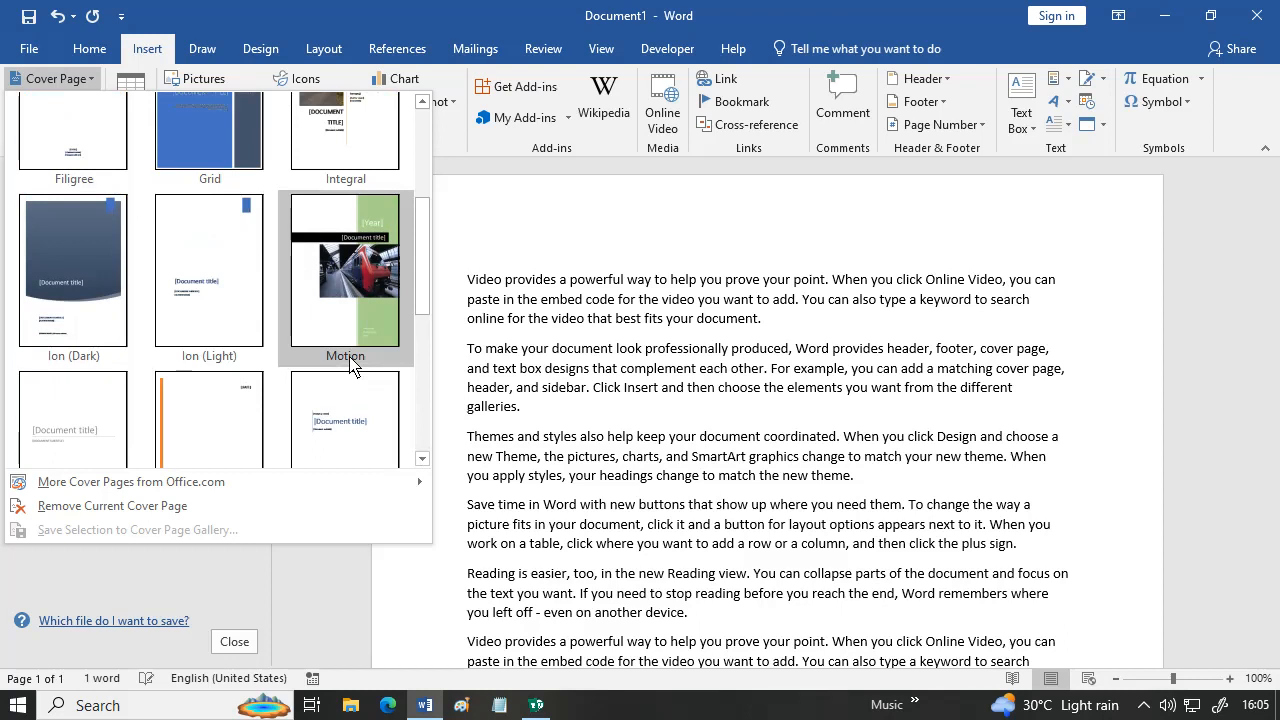
pyautogui.click(330, 293)
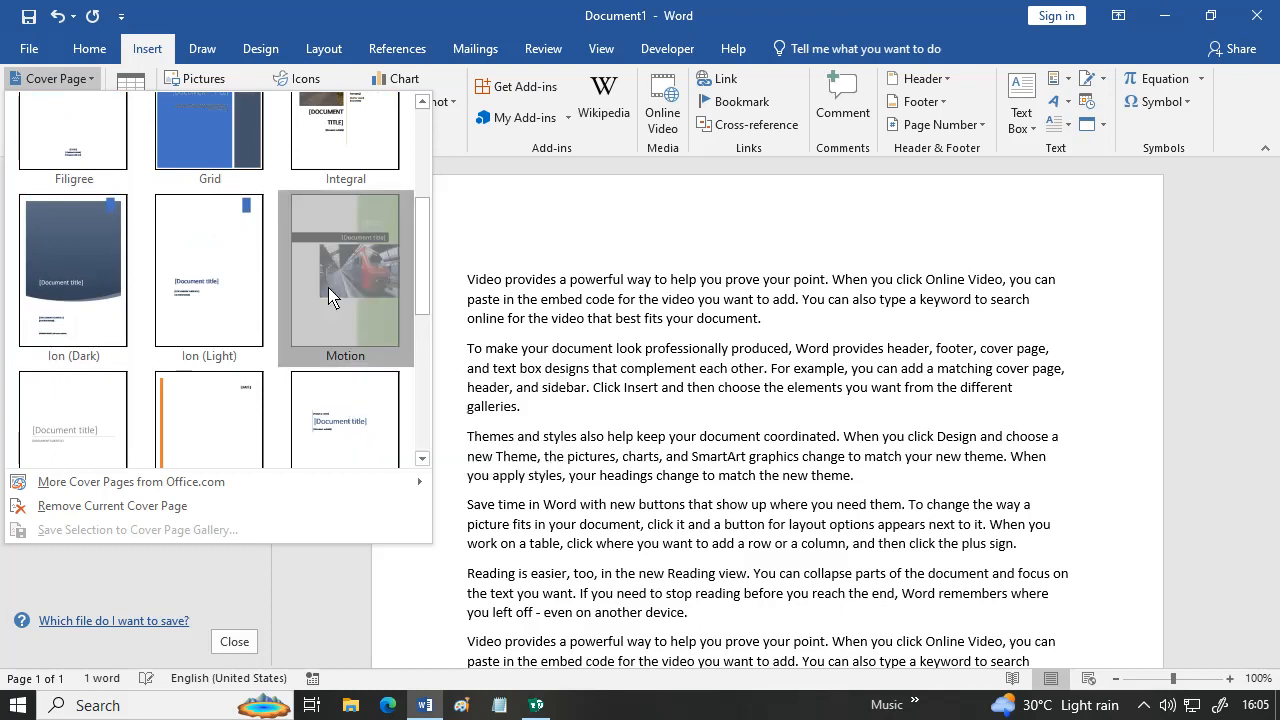
pyautogui.scroll(-8, 385, 324)
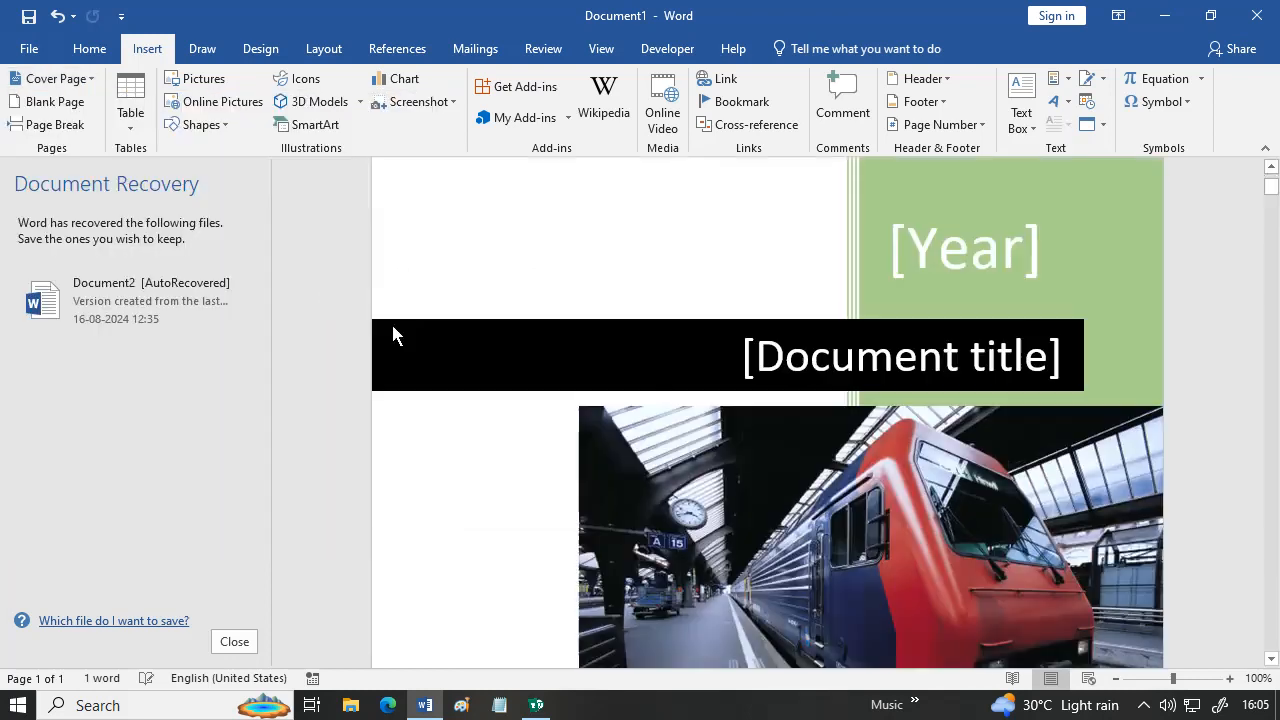
# - Set the year on the cover page to 2022
pyautogui.scroll(6, 424, 336)
pyautogui.click(920, 318)
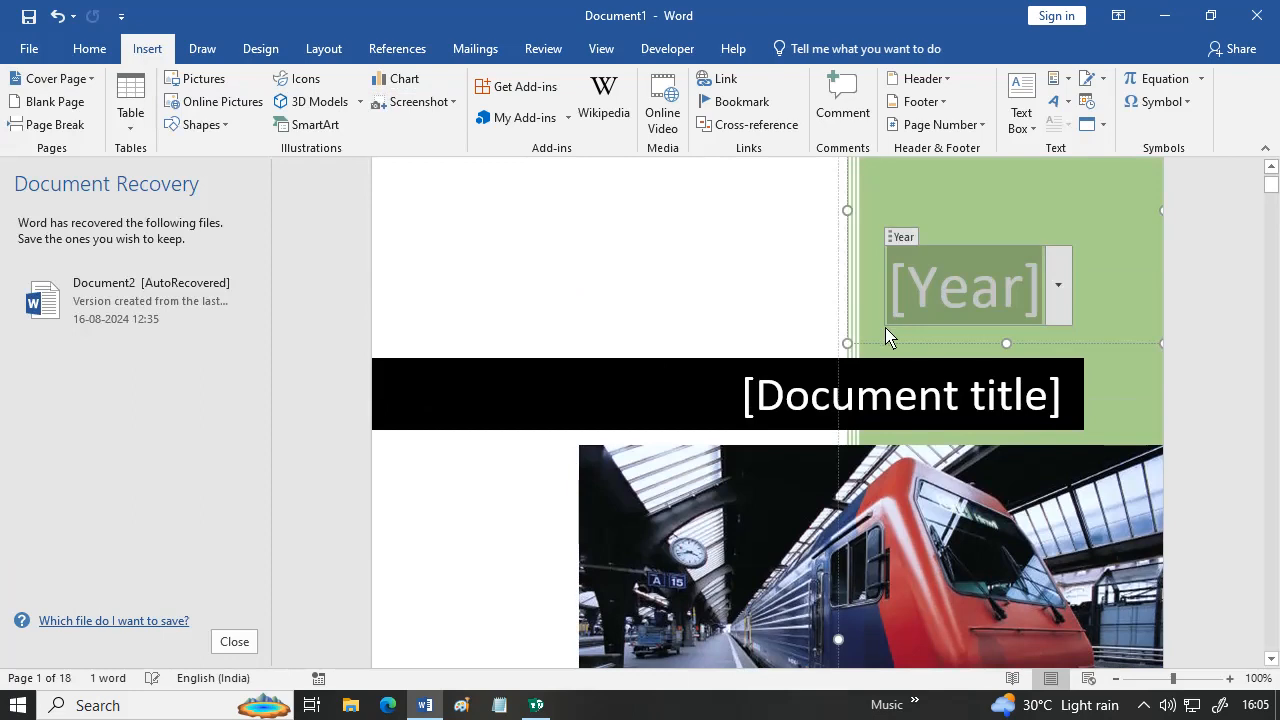
pyautogui.write('2022')
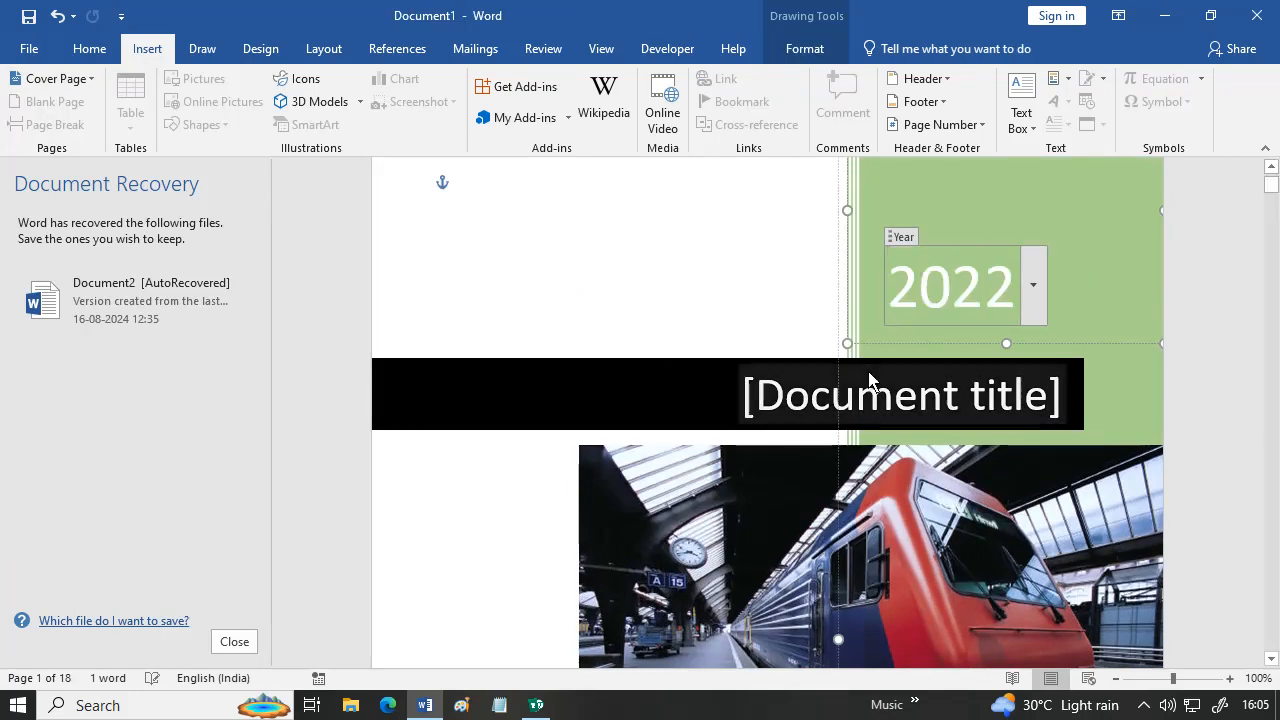
# - Enter "Indian train information" as the document title on the cover page
pyautogui.click(858, 415)
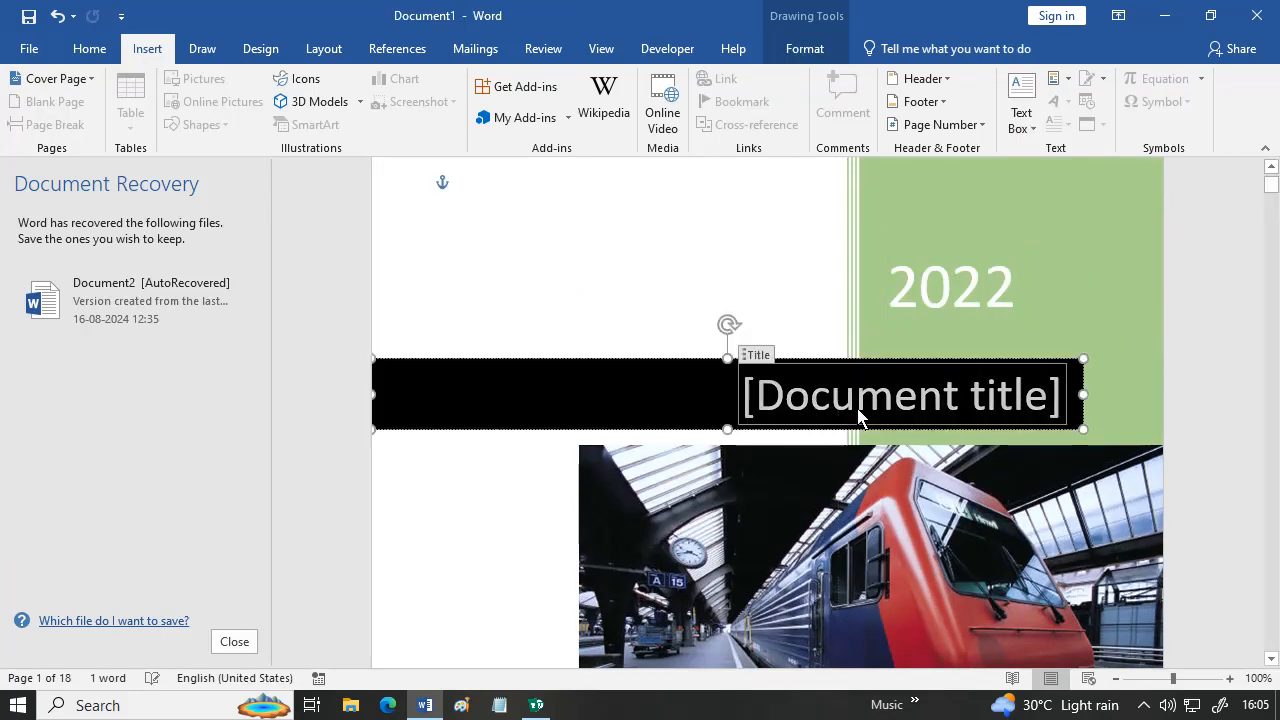
pyautogui.write('i')
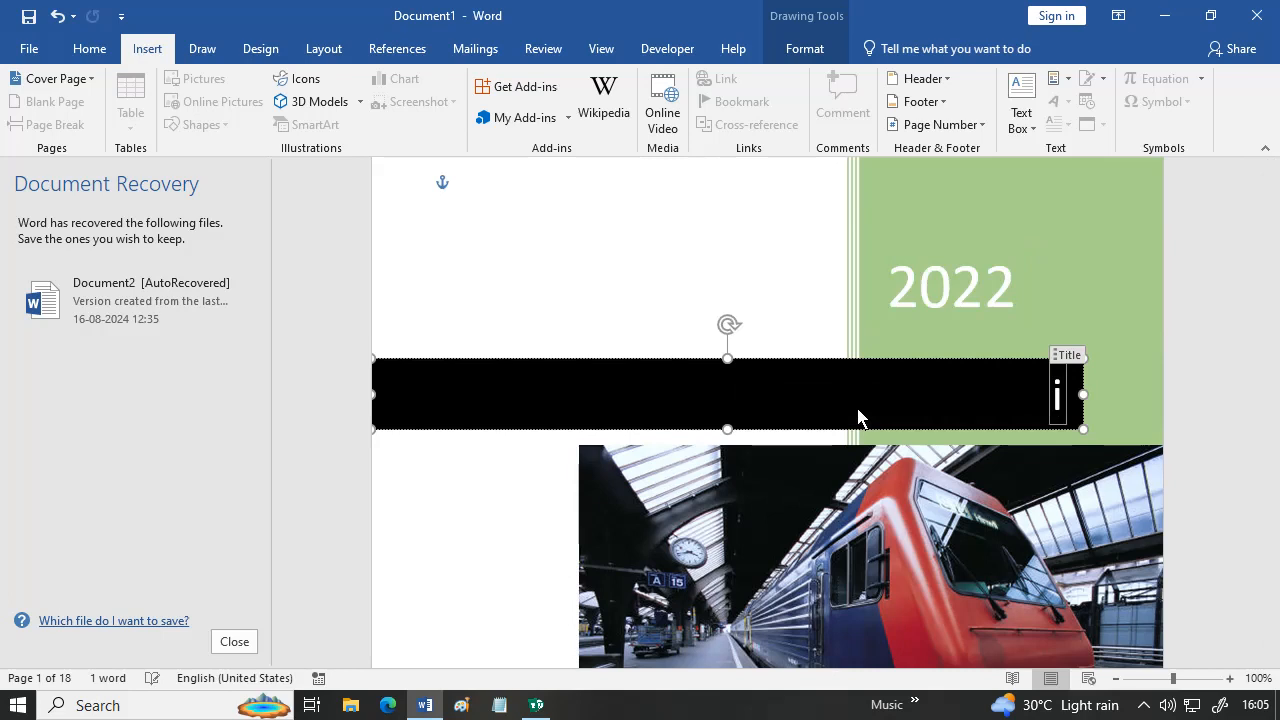
pyautogui.write('n')
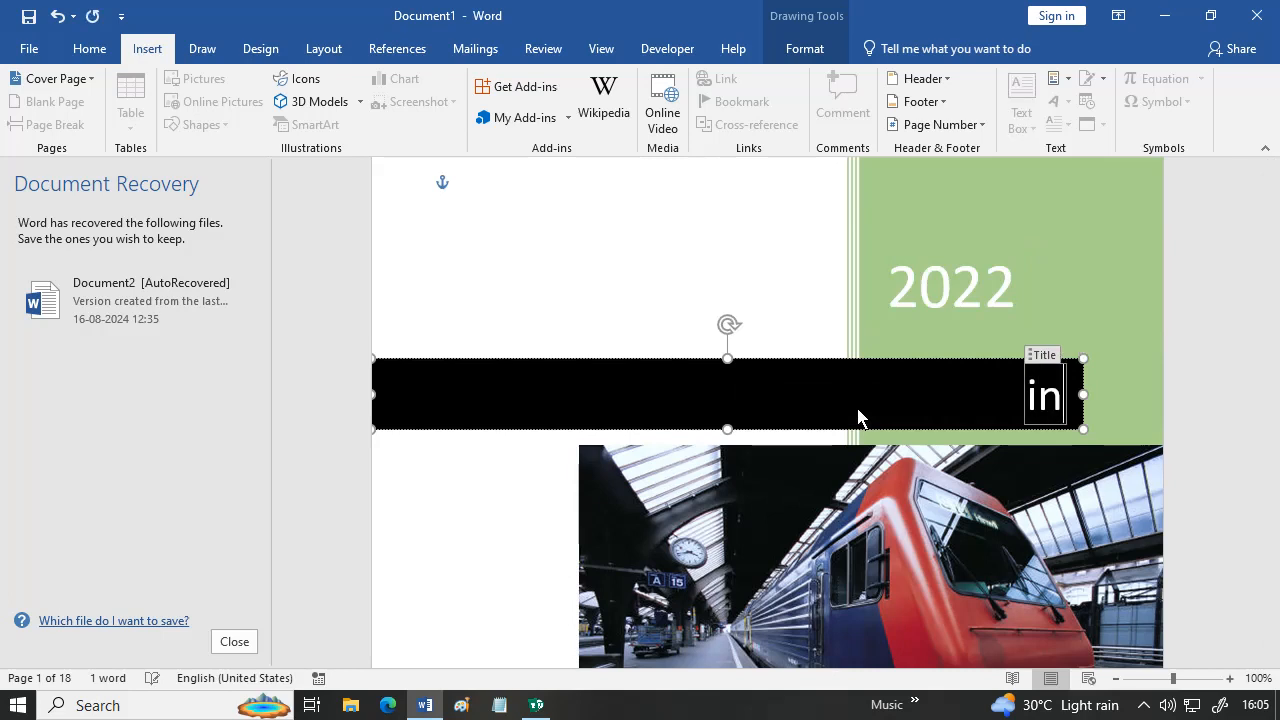
pyautogui.write('dian t')
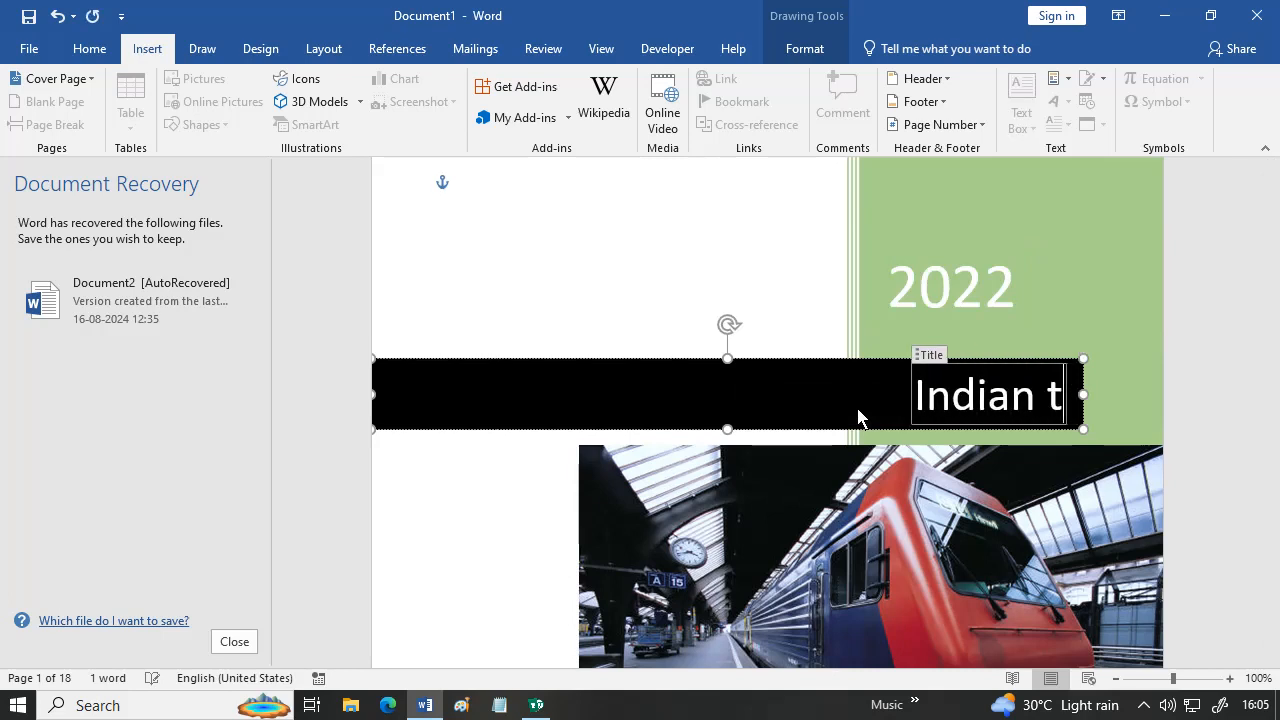
pyautogui.write('rain i')
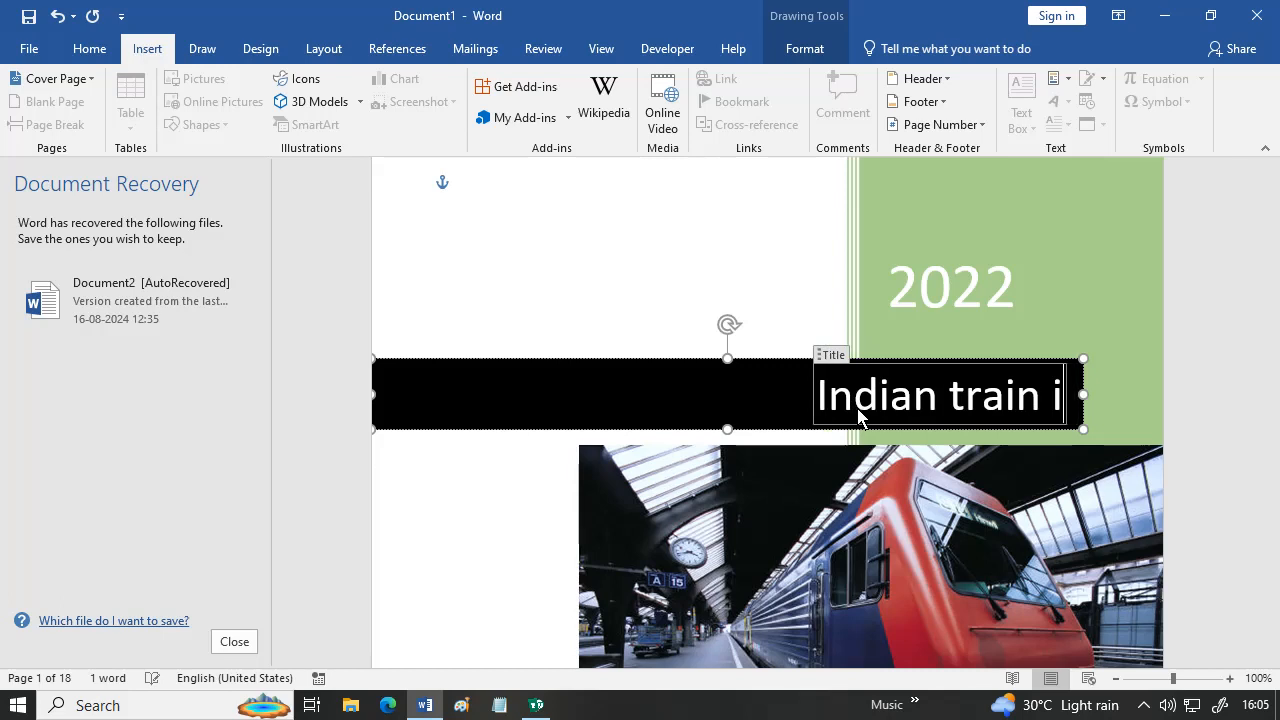
pyautogui.write('nfgor')
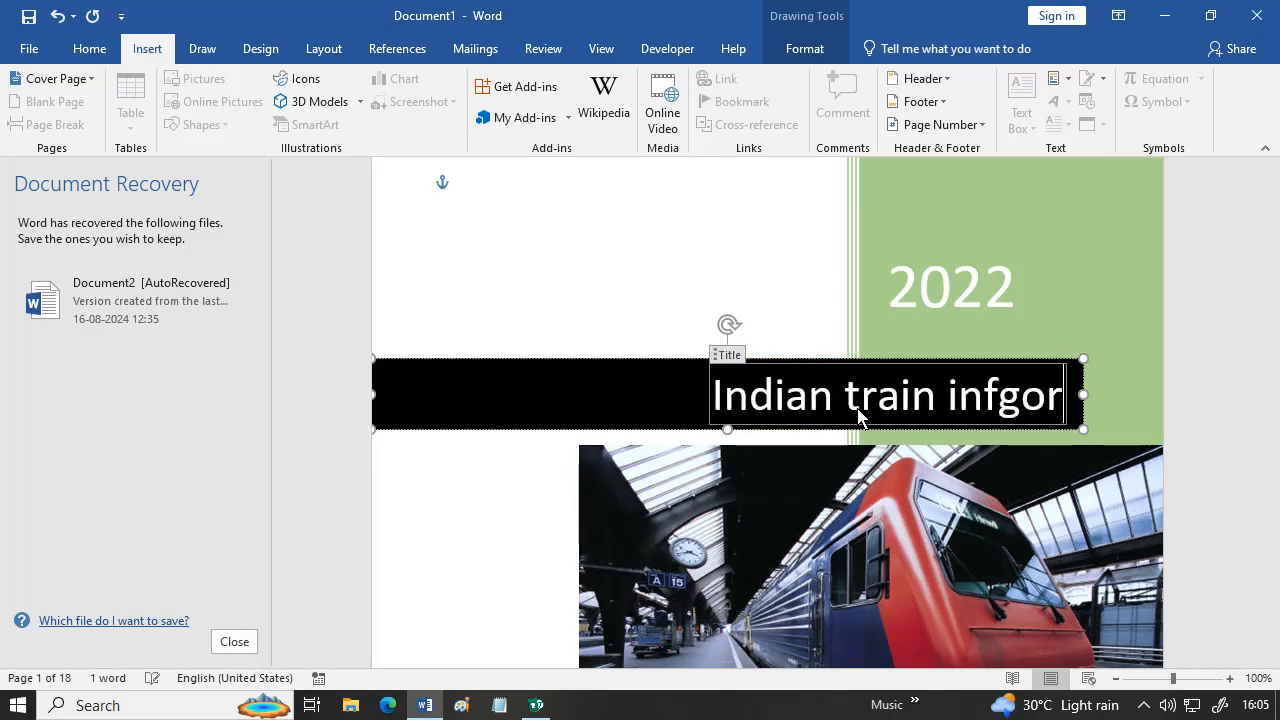
pyautogui.press('BackSpace')
pyautogui.press('BackSpace')
pyautogui.press('BackSpace')
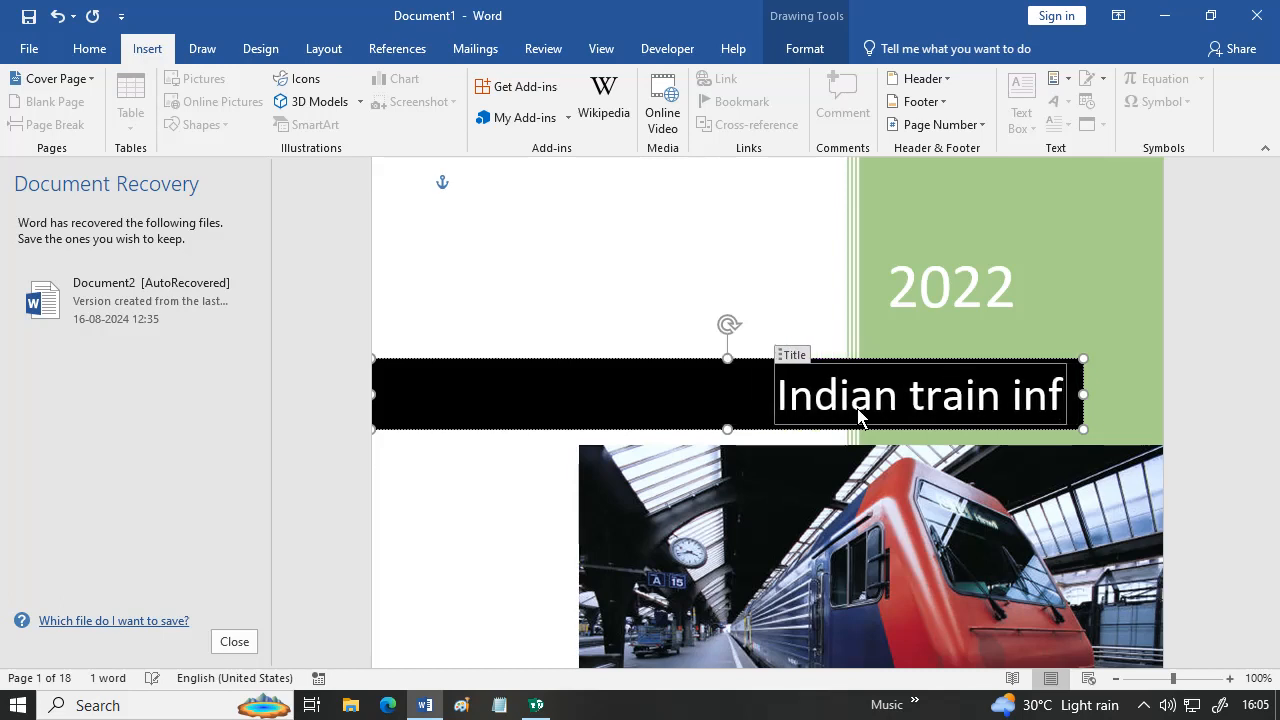
pyautogui.write('ormat')
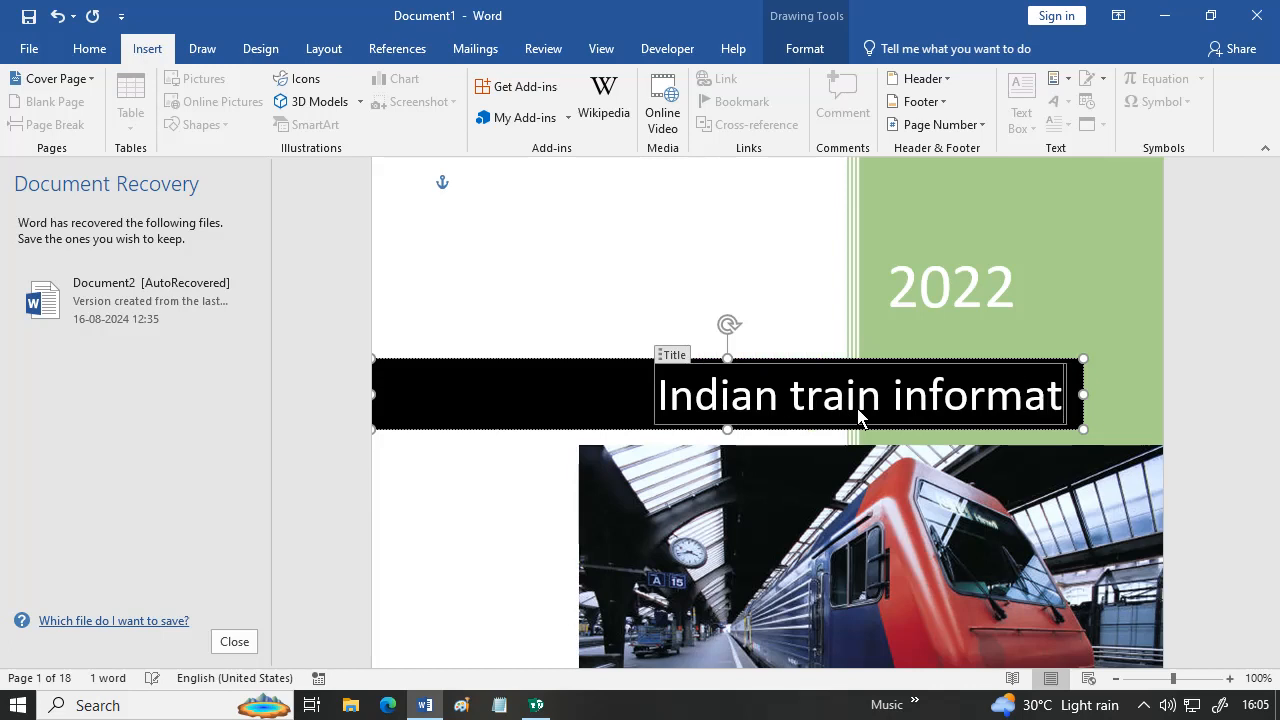
pyautogui.write('ion')
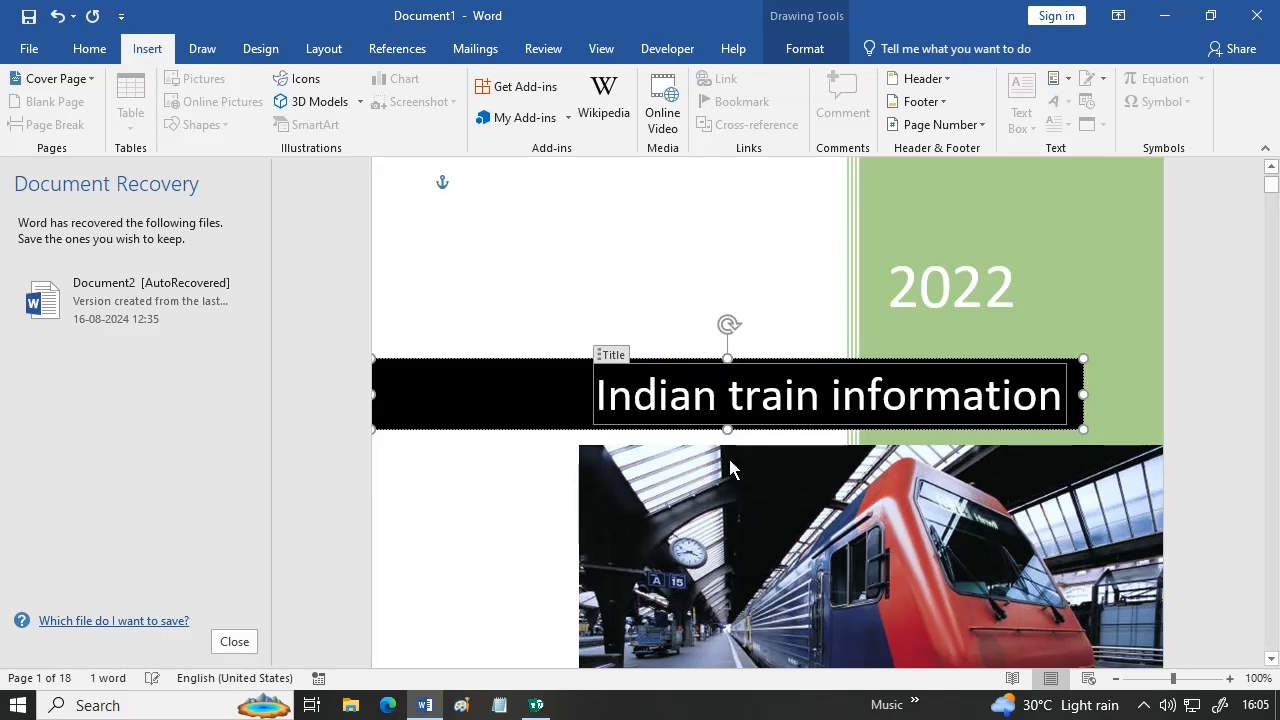
pyautogui.click(740, 470)
# - Look through the text pages that follow the cover and return to the cover page
pyautogui.scroll(-10, 760, 471)
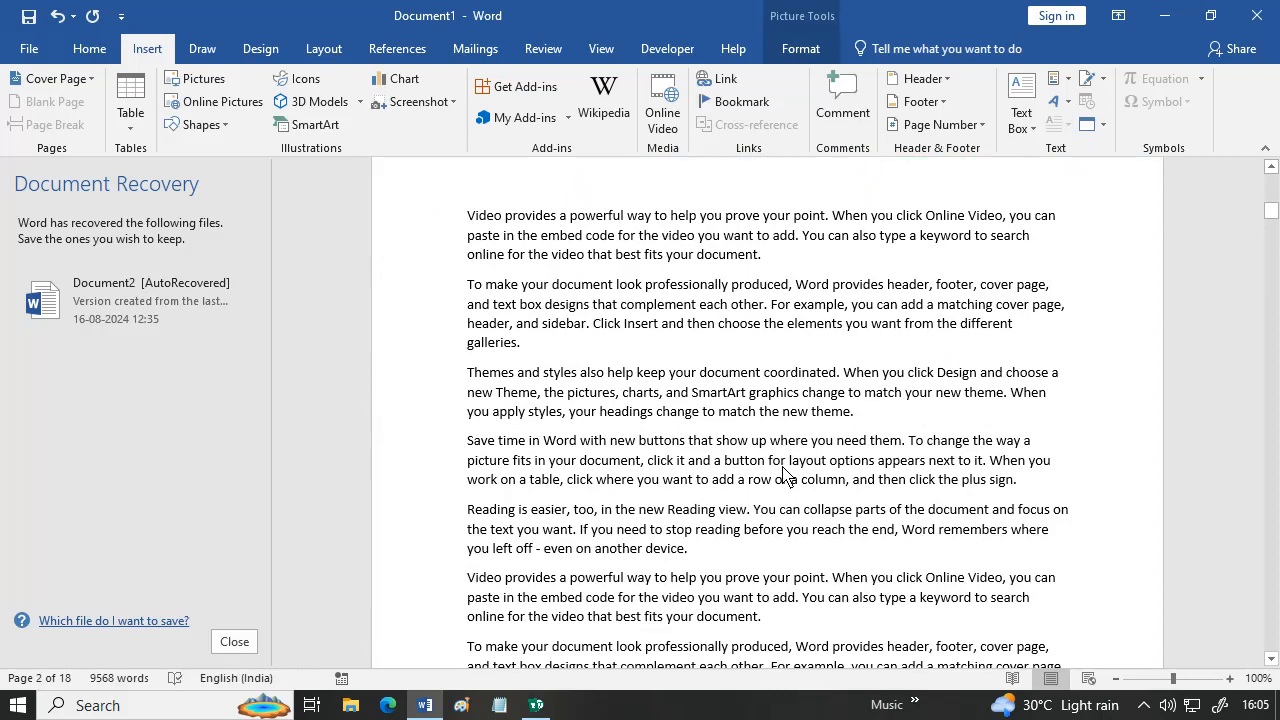
pyautogui.scroll(-15, 783, 469)
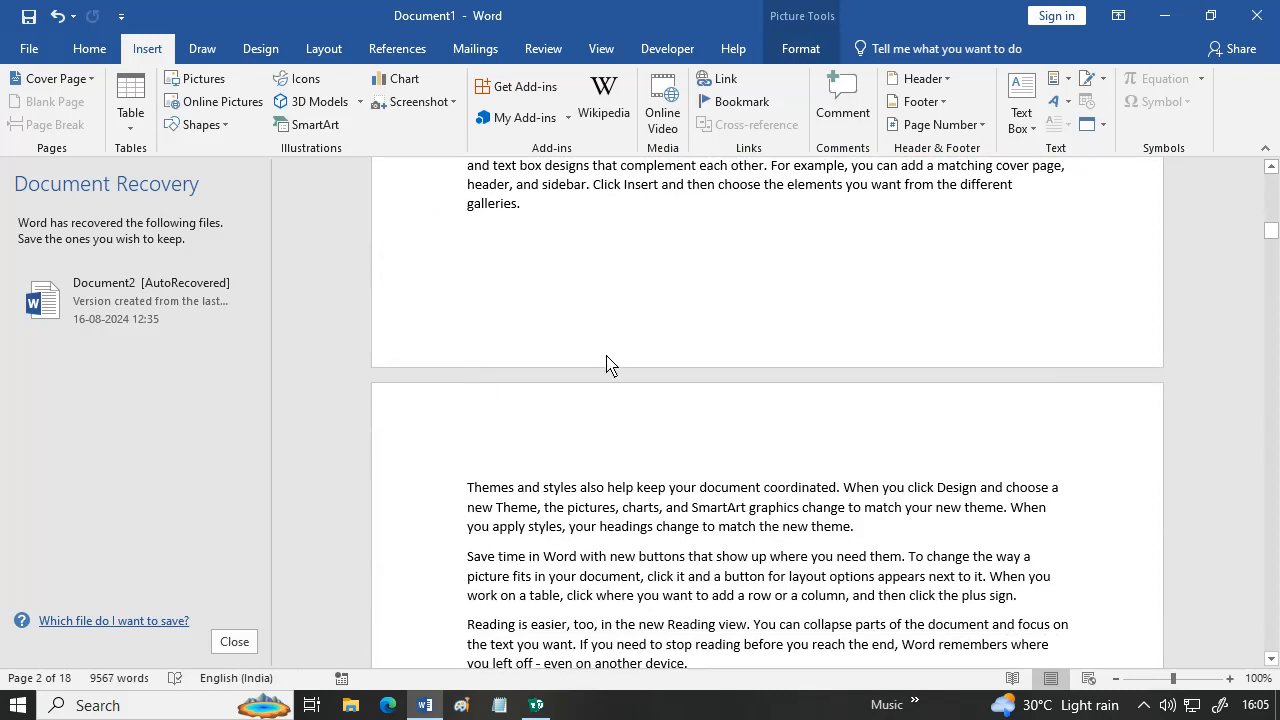
pyautogui.scroll(-15, 575, 372)
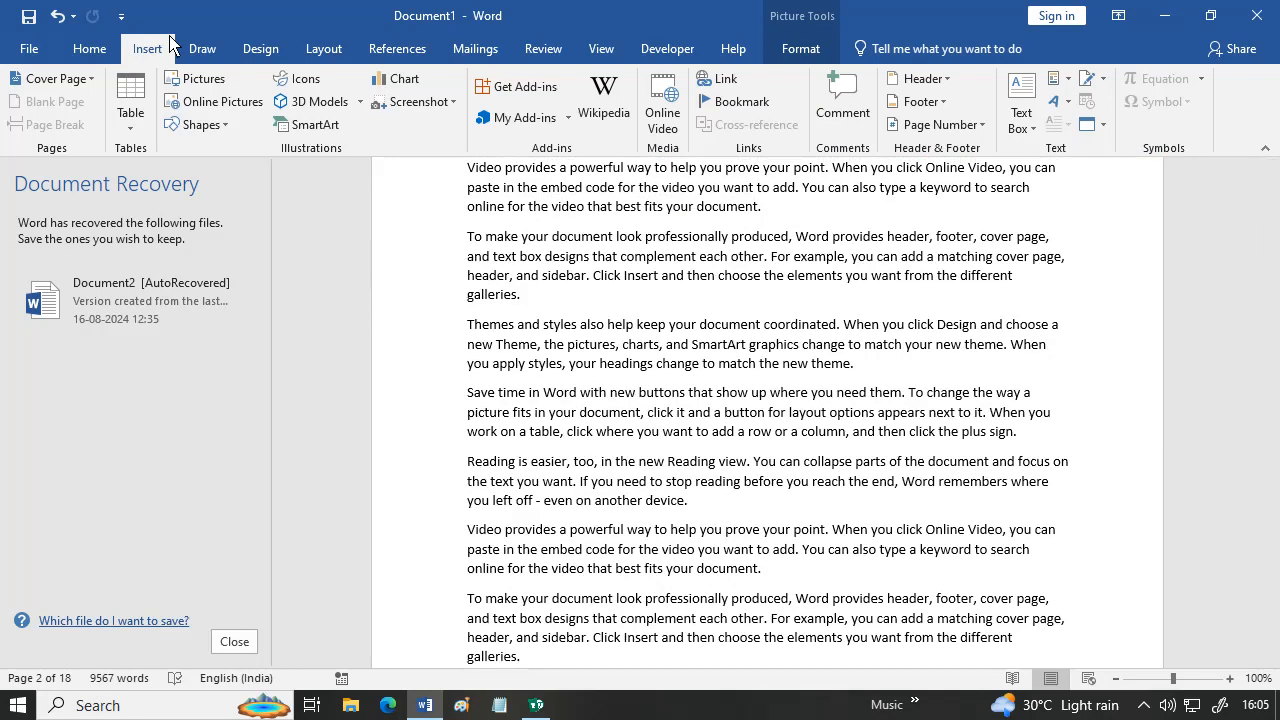
pyautogui.scroll(8, 838, 407)
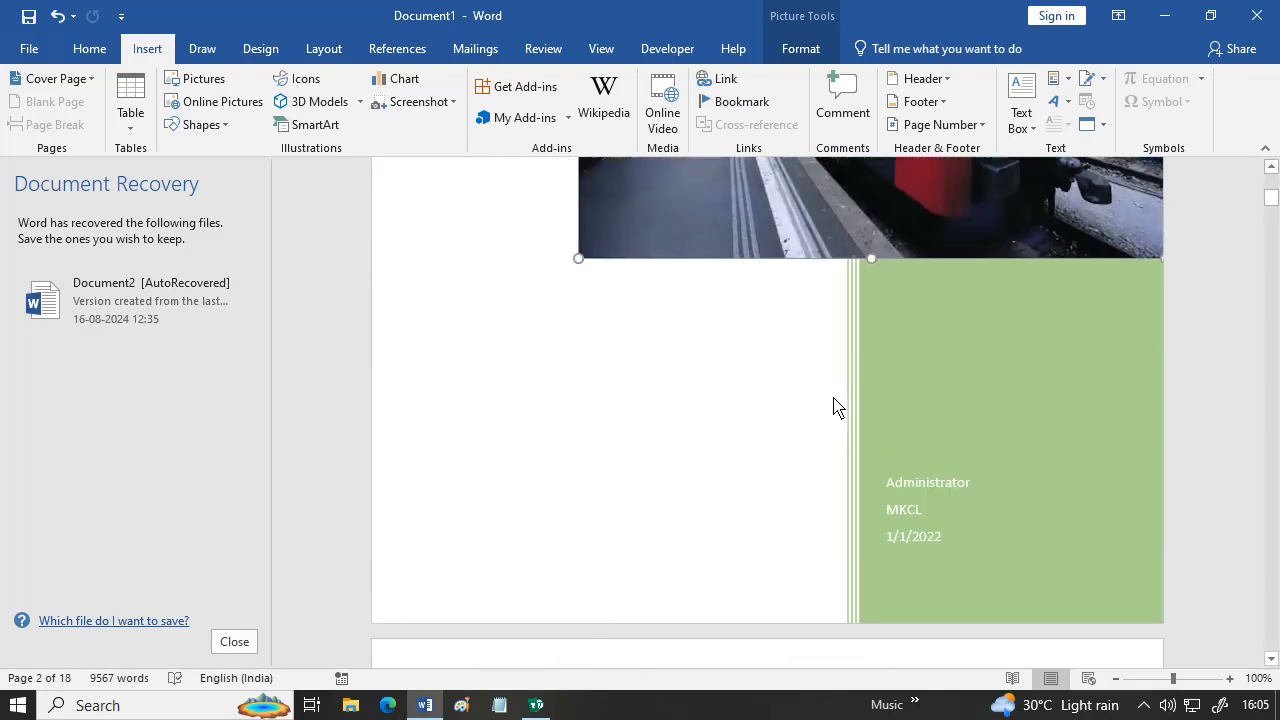
pyautogui.scroll(3, 838, 402)
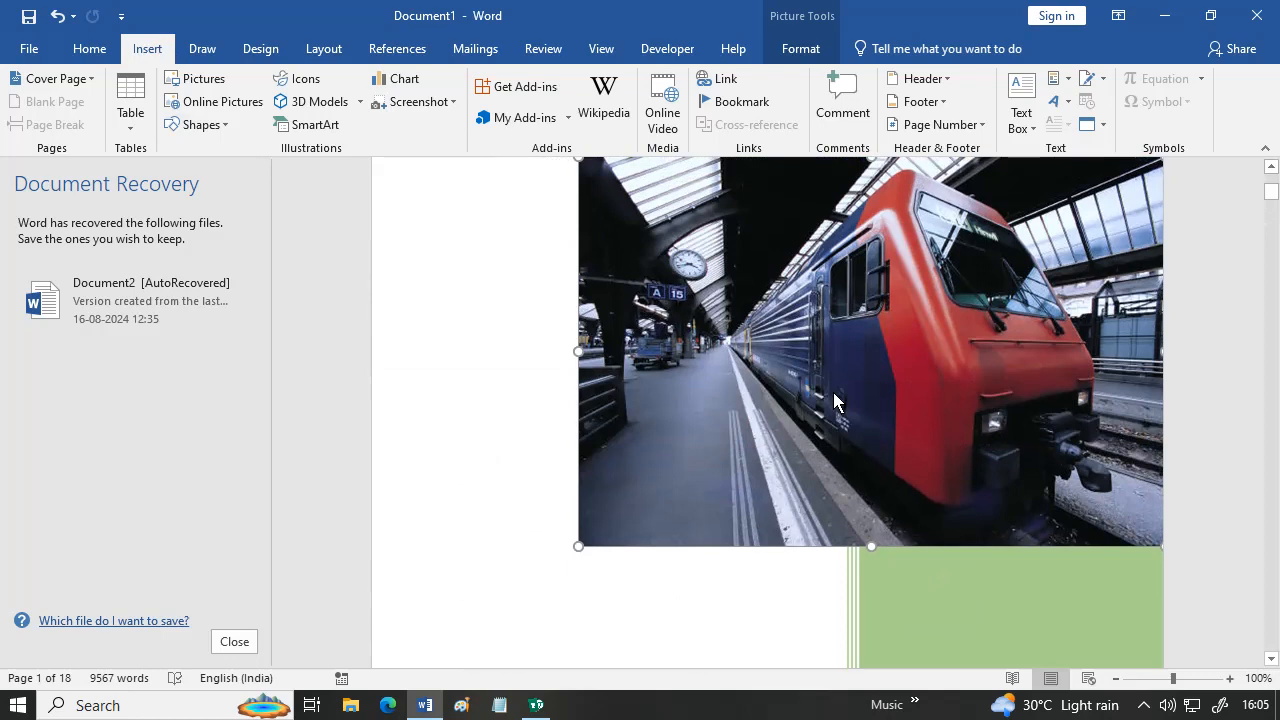
pyautogui.scroll(4, 760, 428)
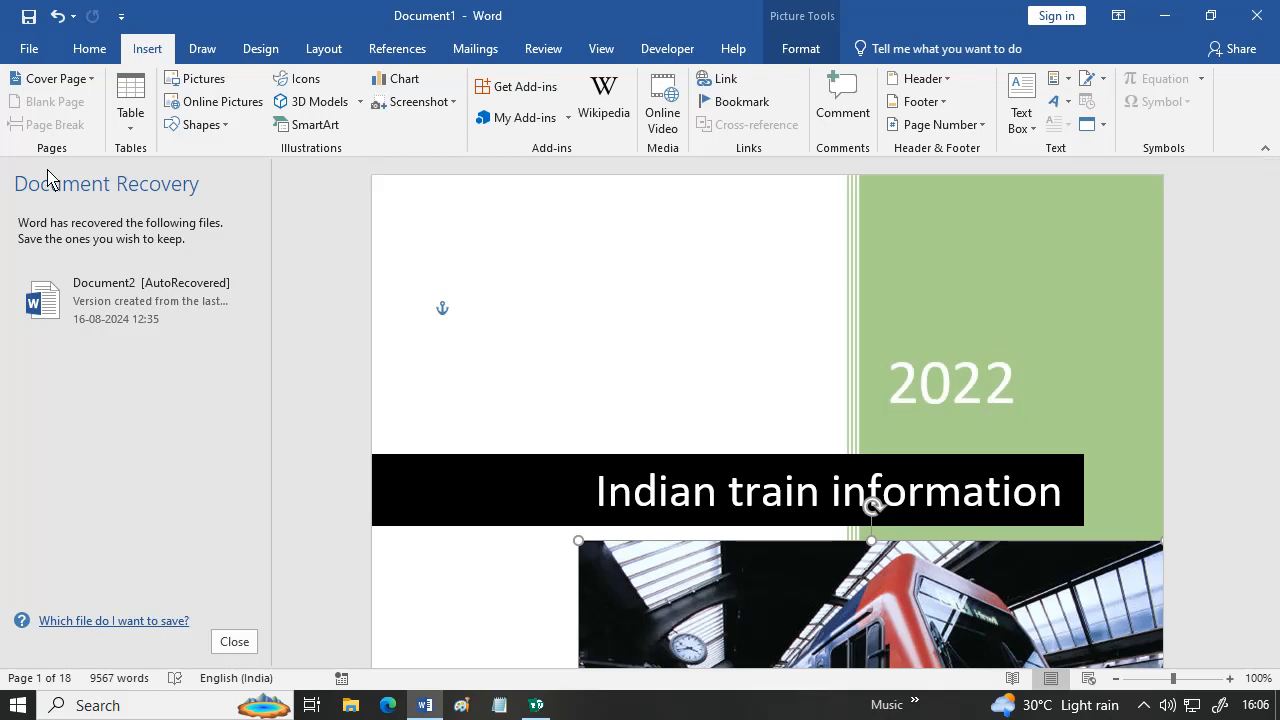
# - Insert a blank page before the first body paragraph, directly after the cover page
pyautogui.click(445, 355)
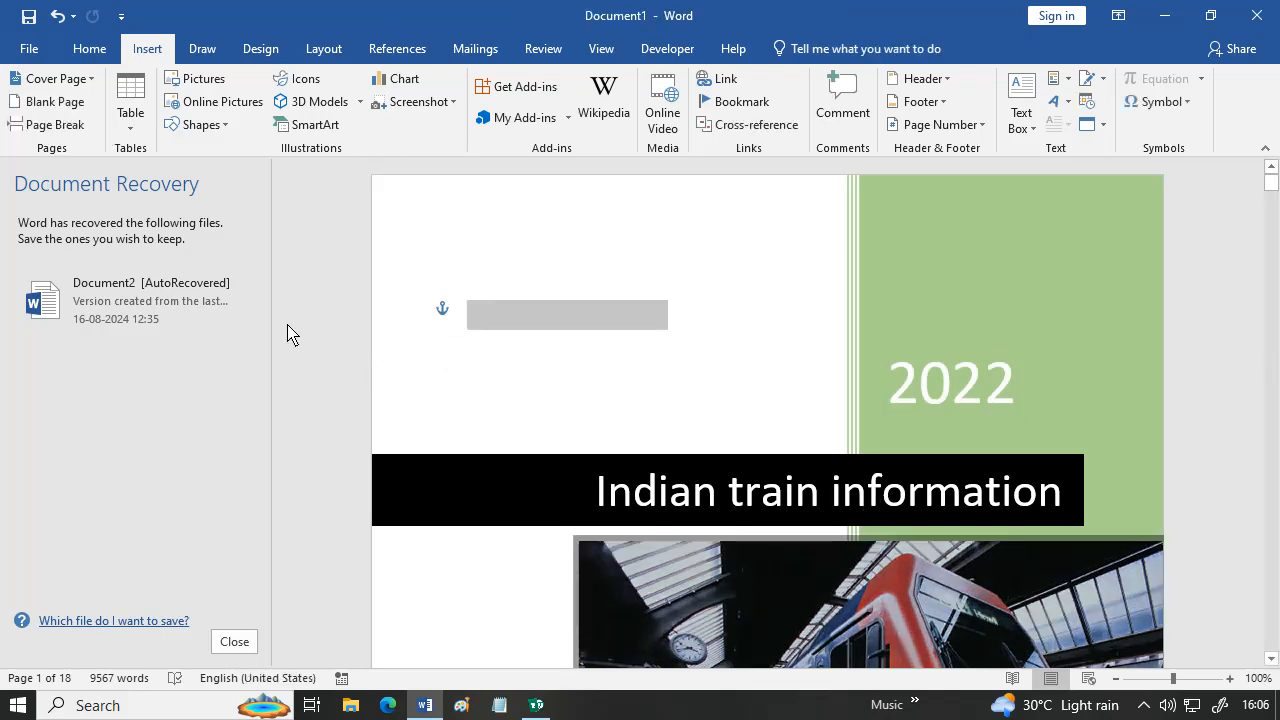
pyautogui.scroll(-8, 626, 457)
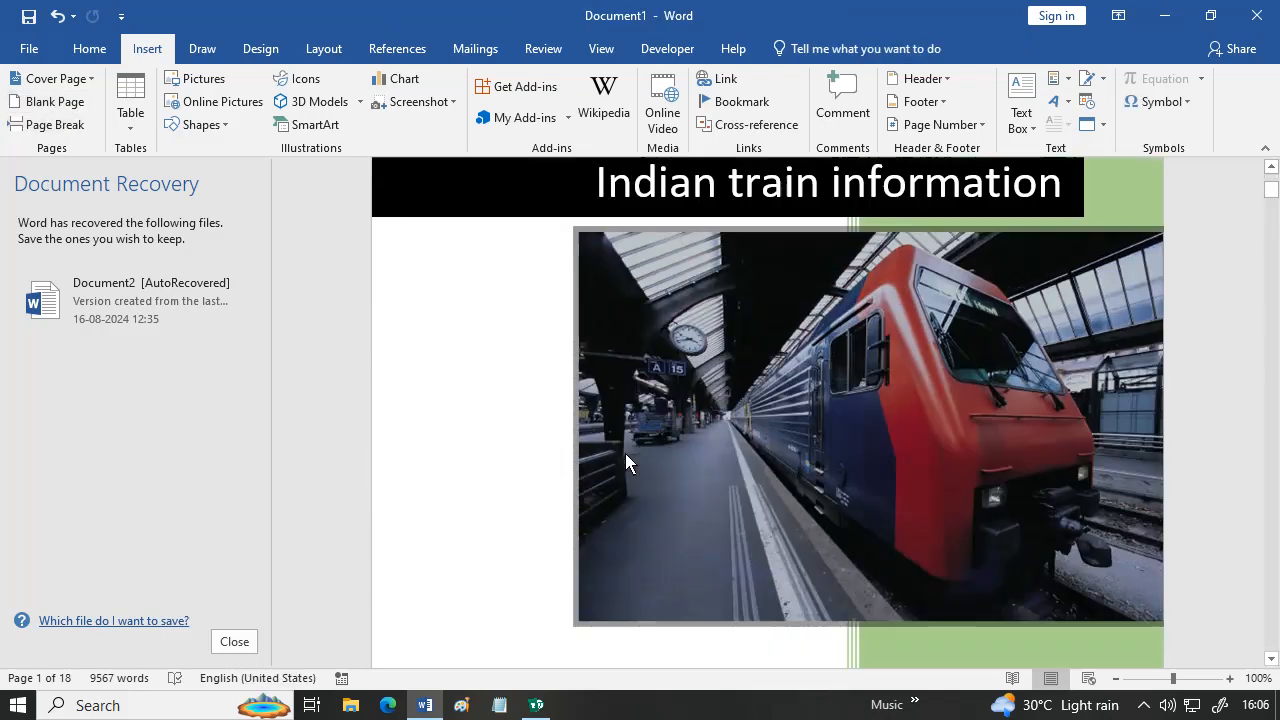
pyautogui.scroll(-3, 612, 494)
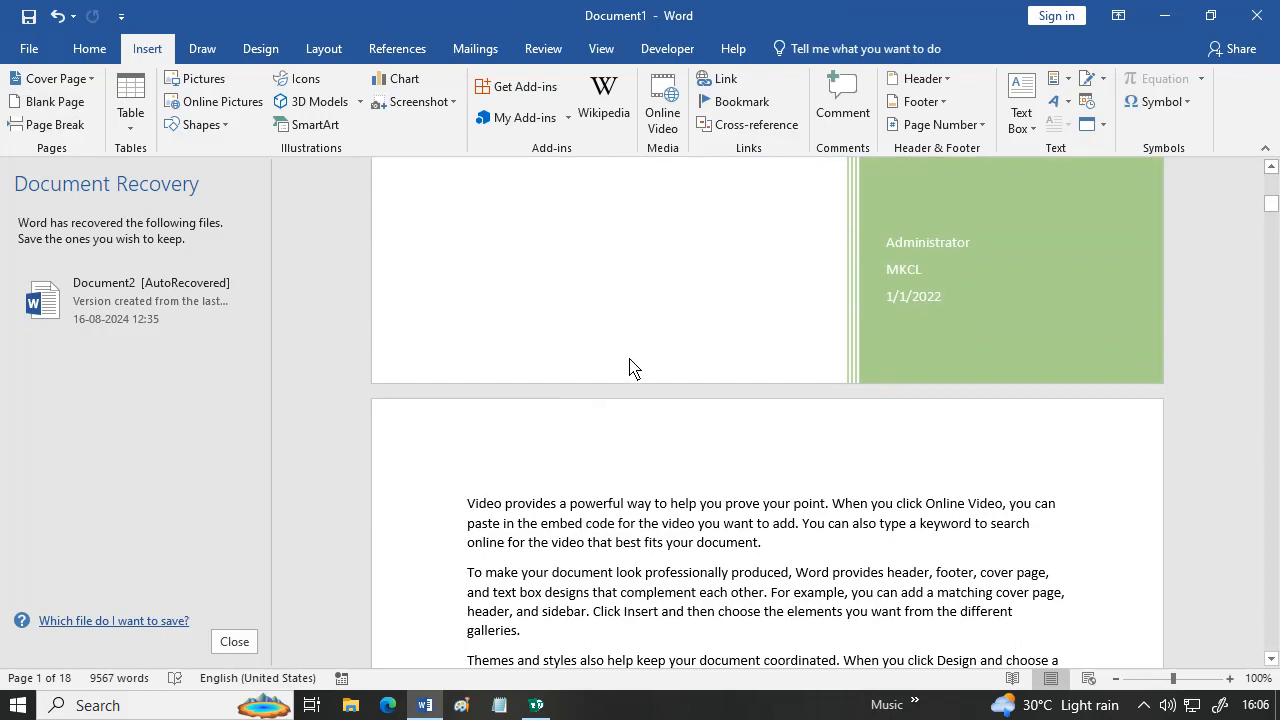
pyautogui.click(461, 510)
pyautogui.click(74, 104)
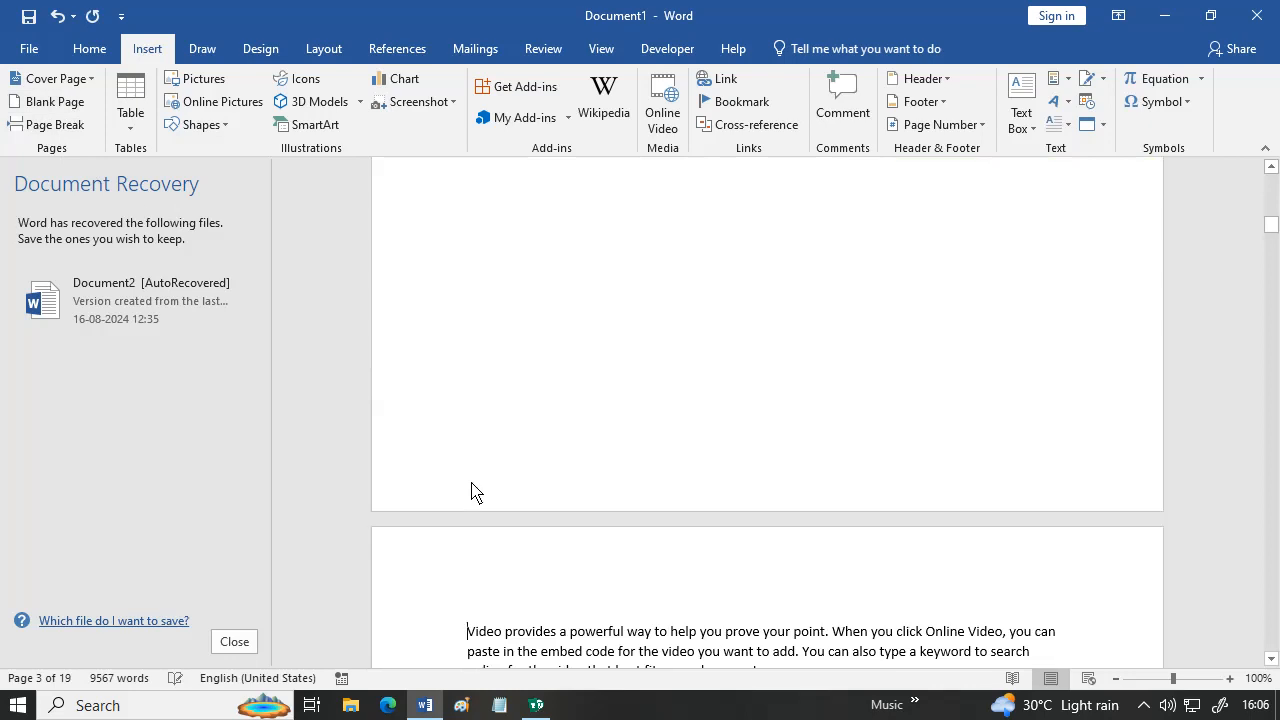
pyautogui.scroll(8, 471, 491)
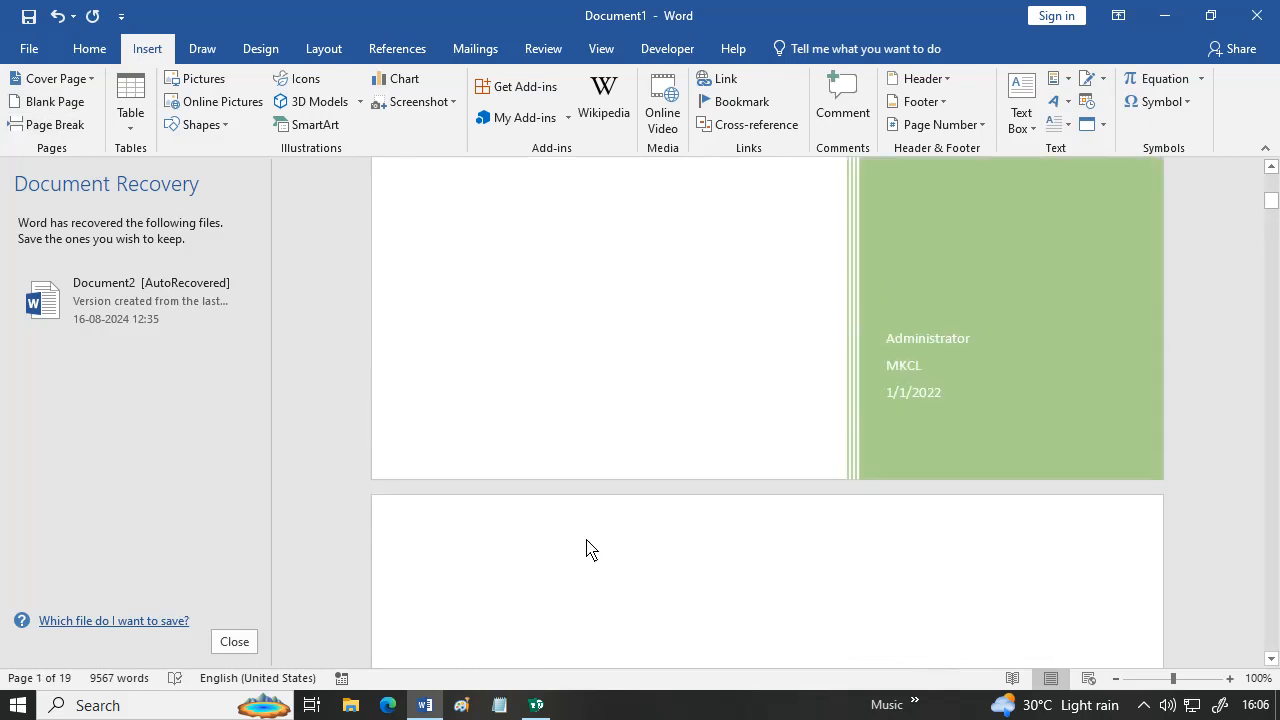
# - Insert a table with 9 columns and 8 rows on the blank page after the cover
pyautogui.click(622, 599)
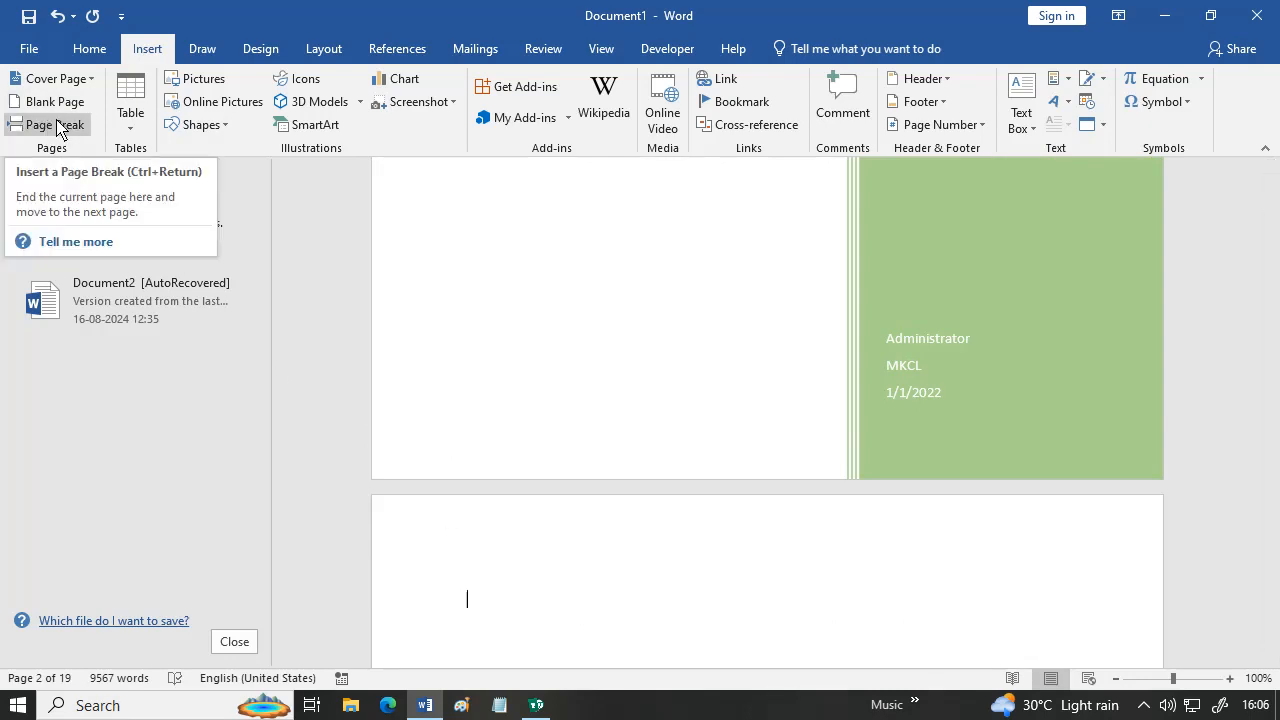
pyautogui.click(133, 118)
pyautogui.click(277, 314)
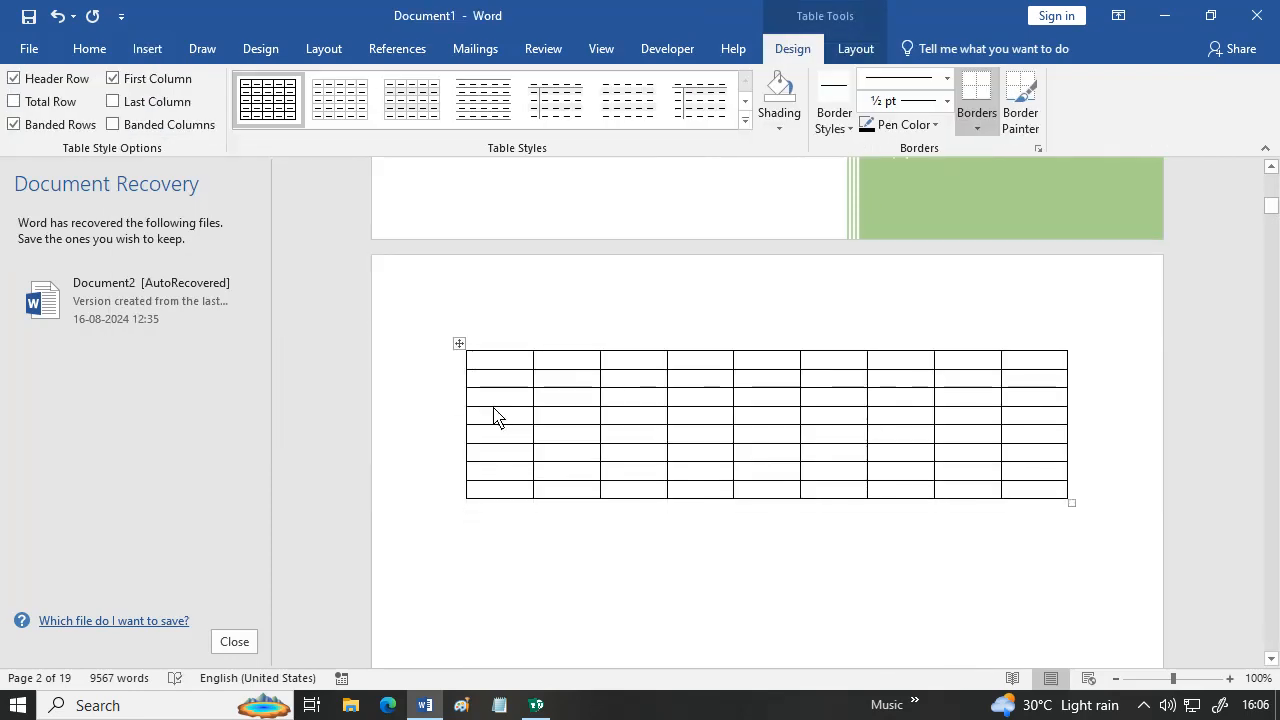
# - Draw a table about 16 cm wide below the existing one, divided into two rows and two columns, the first column about 5.3 cm wide
pyautogui.click(146, 49)
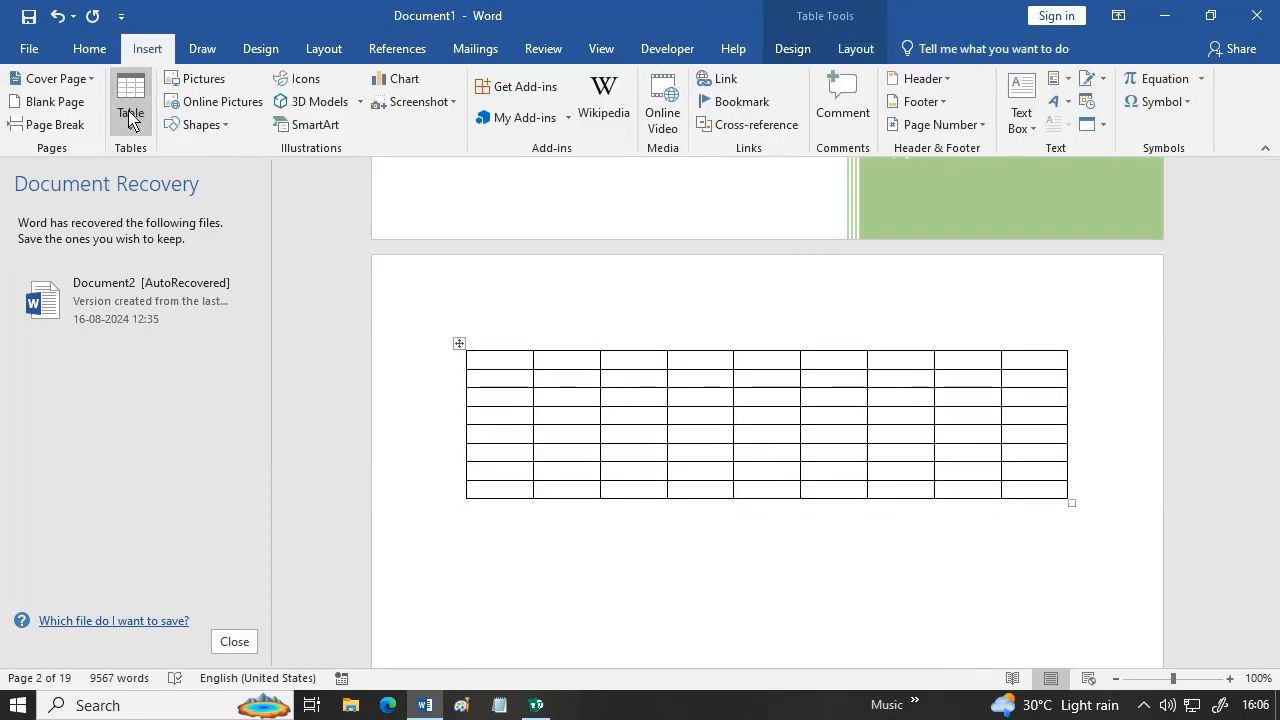
pyautogui.click(631, 574)
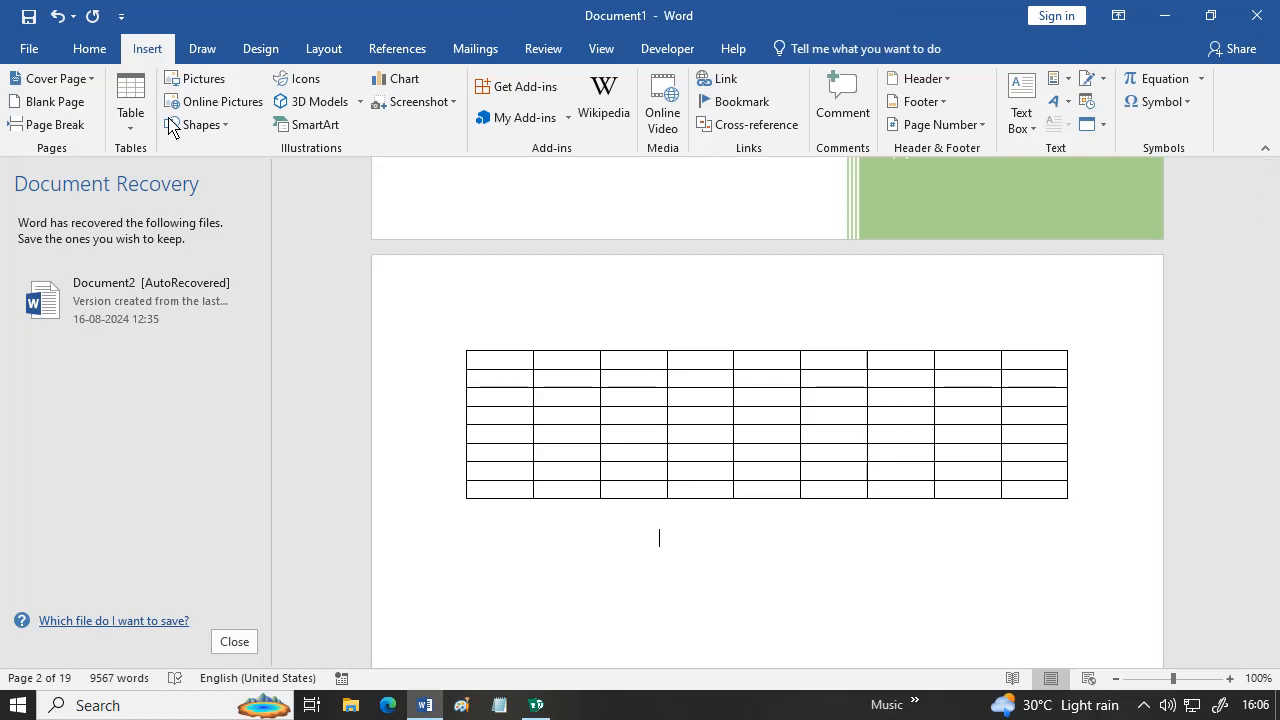
pyautogui.click(130, 110)
pyautogui.click(180, 354)
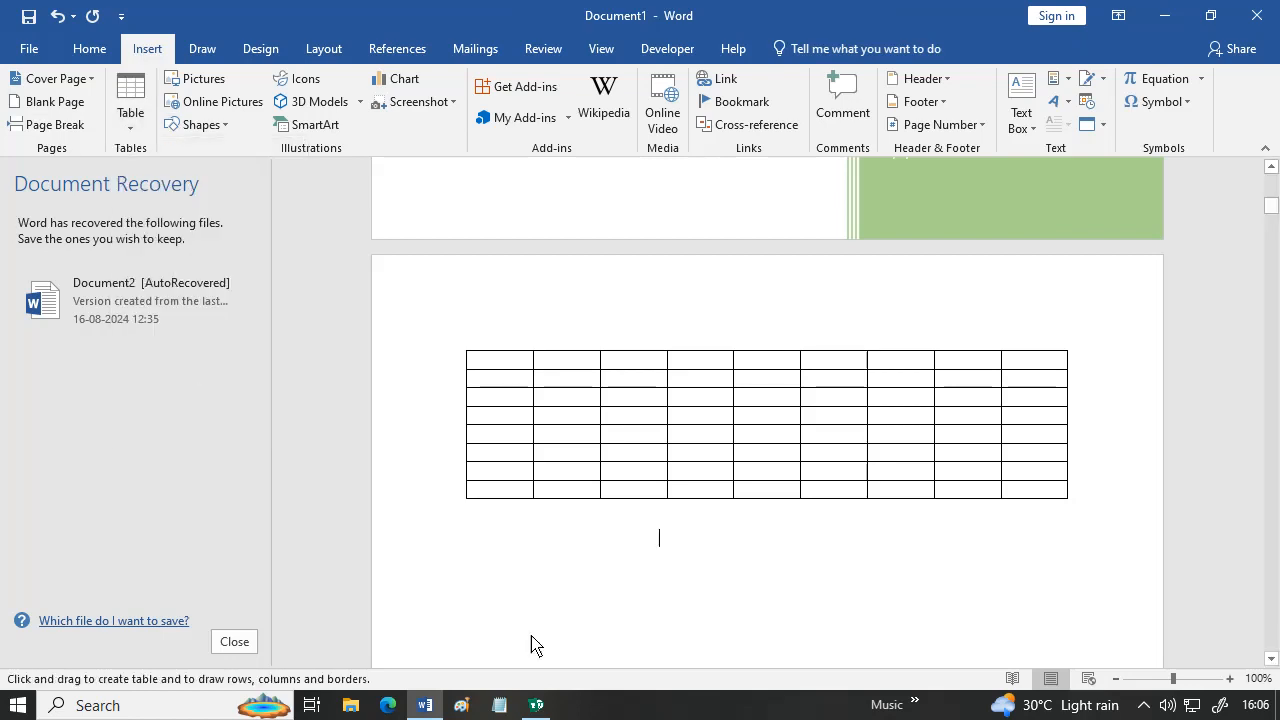
pyautogui.moveTo(457, 567); pyautogui.dragTo(1061, 642)
pyautogui.moveTo(477, 578); pyautogui.dragTo(1160, 583)
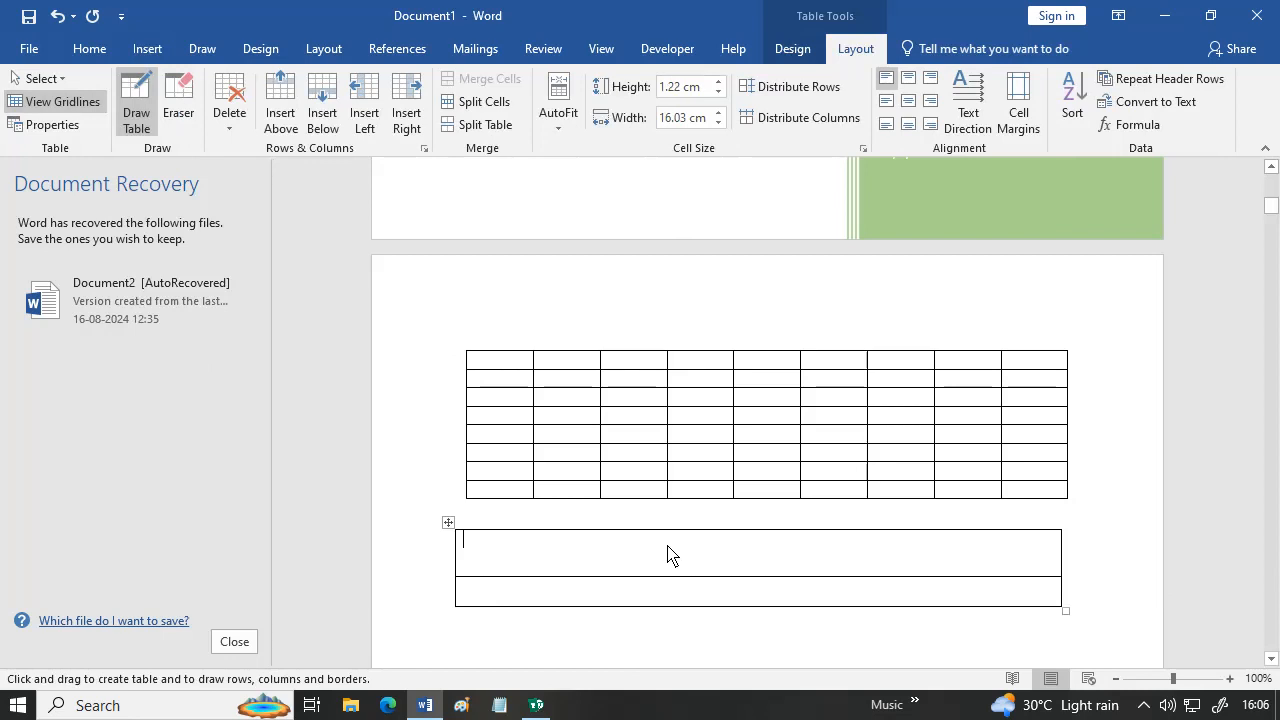
pyautogui.moveTo(655, 535); pyautogui.dragTo(655, 603)
pyautogui.moveTo(758, 519); pyautogui.dragTo(780, 612)
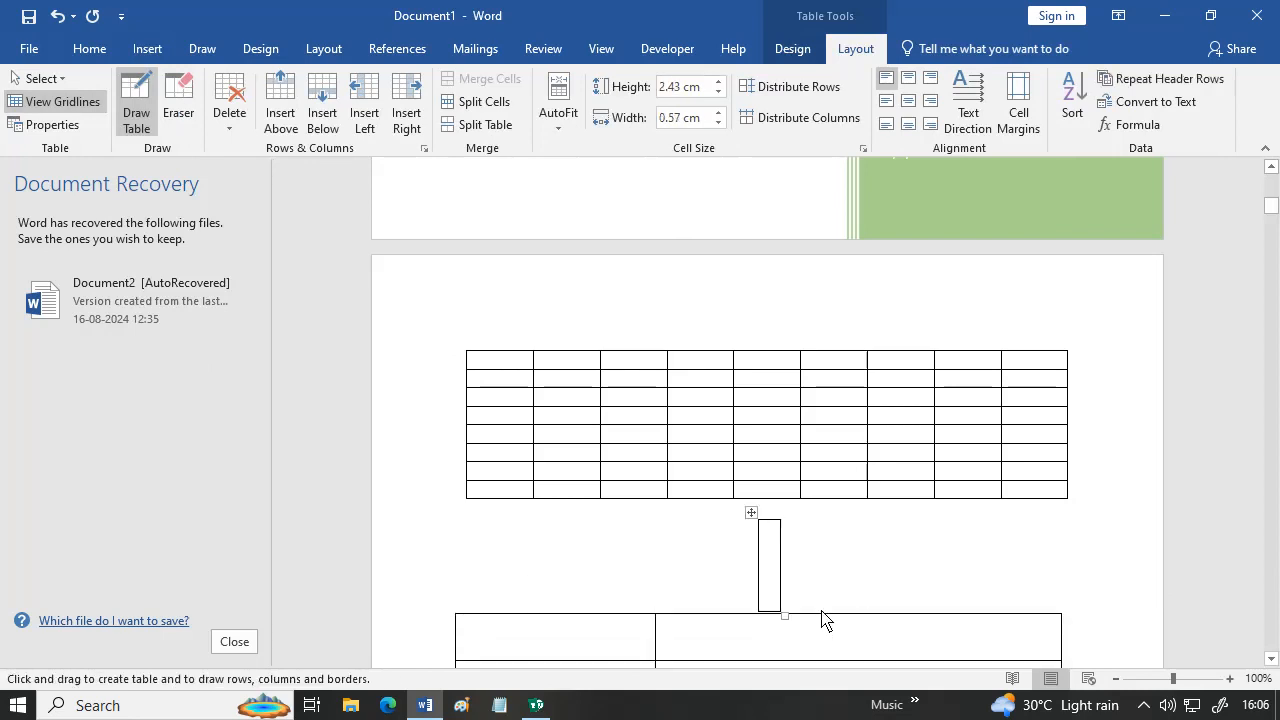
pyautogui.hotkey('ctrl', 'z')
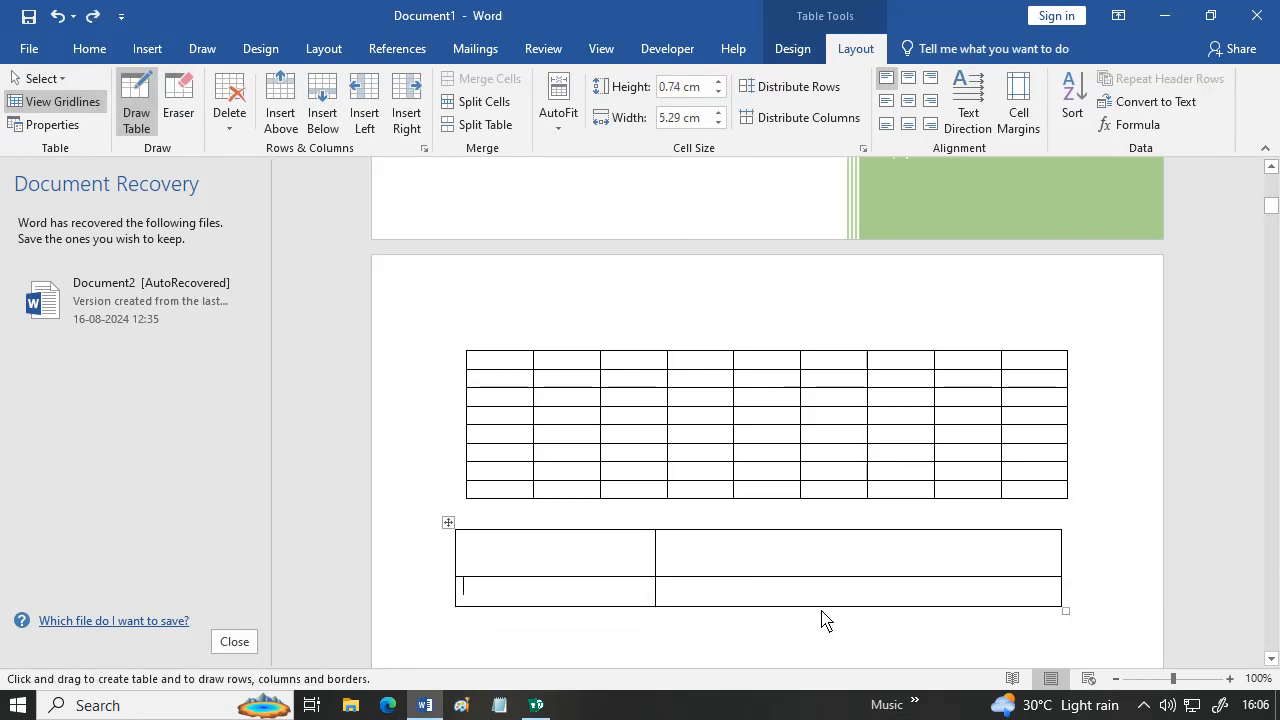
# - Divide the drawn table's wide second column at about 4.6 cm and subdivide the part after it with further vertical and horizontal lines
pyautogui.moveTo(832, 536); pyautogui.dragTo(831, 604)
pyautogui.moveTo(949, 527); pyautogui.dragTo(970, 606)
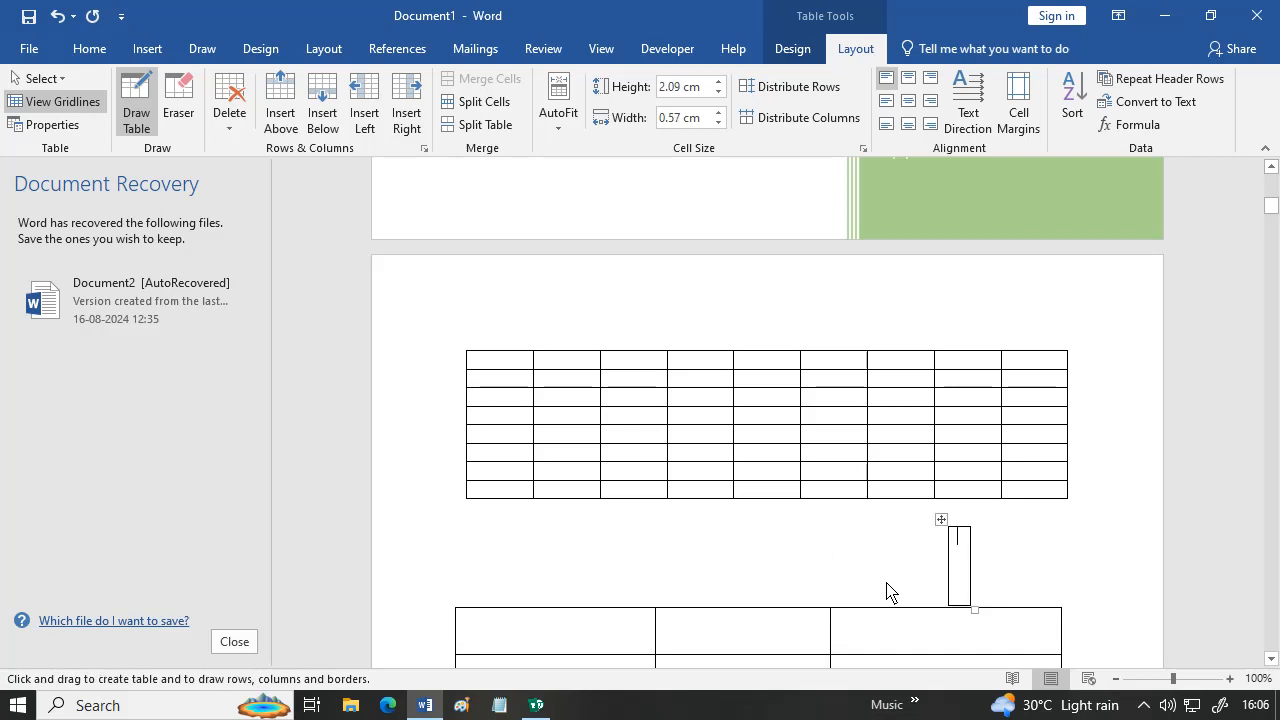
pyautogui.hotkey('ctrl', 'z')
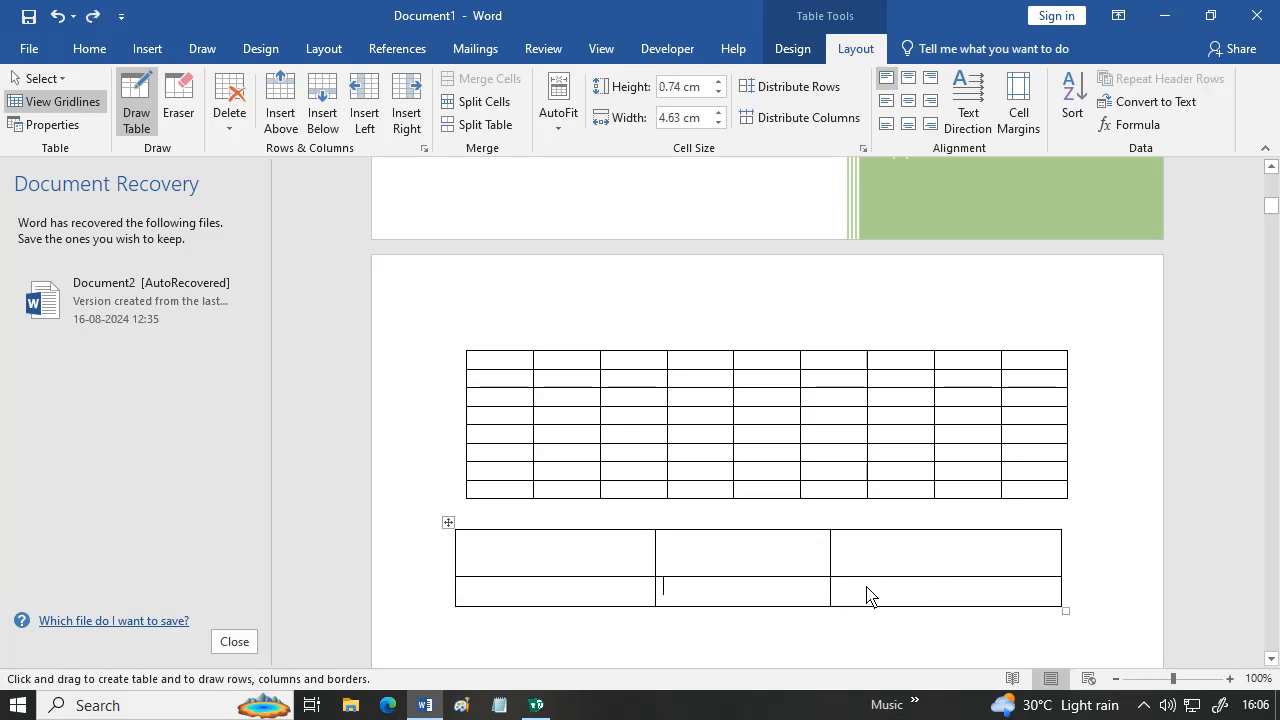
pyautogui.moveTo(957, 546); pyautogui.dragTo(952, 598)
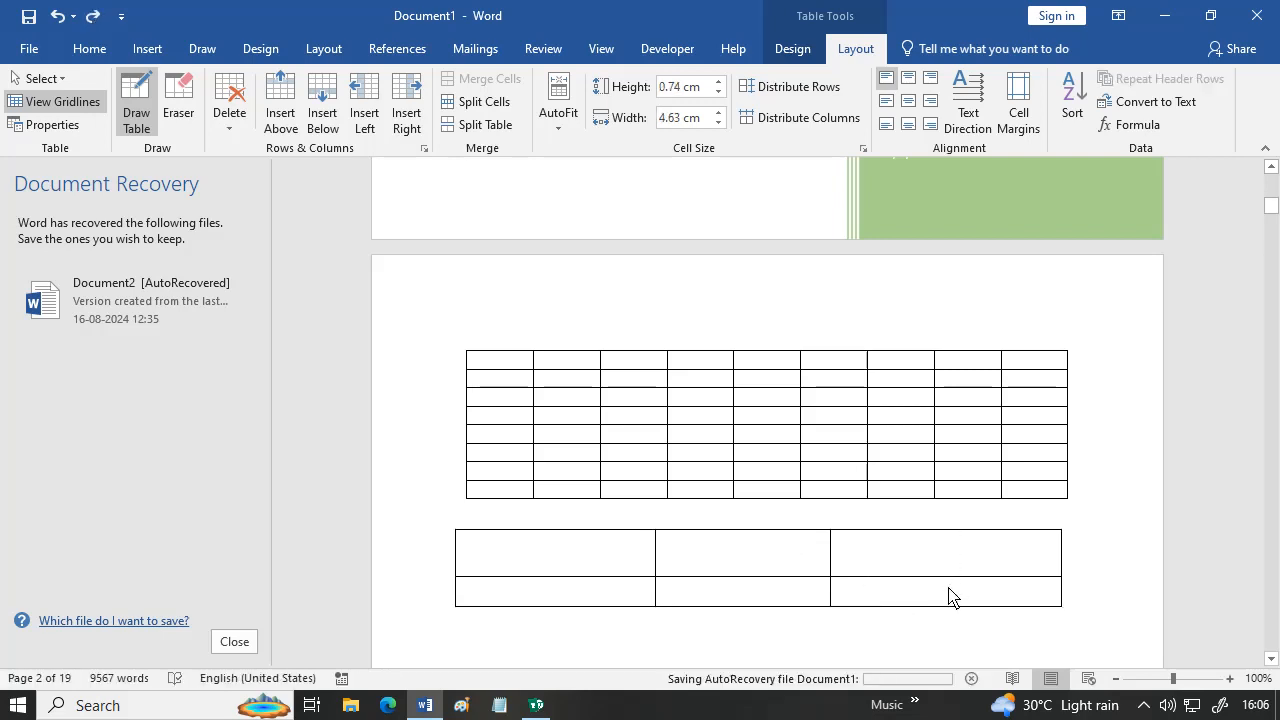
pyautogui.moveTo(840, 563); pyautogui.dragTo(930, 558)
pyautogui.moveTo(887, 562); pyautogui.dragTo(889, 619)
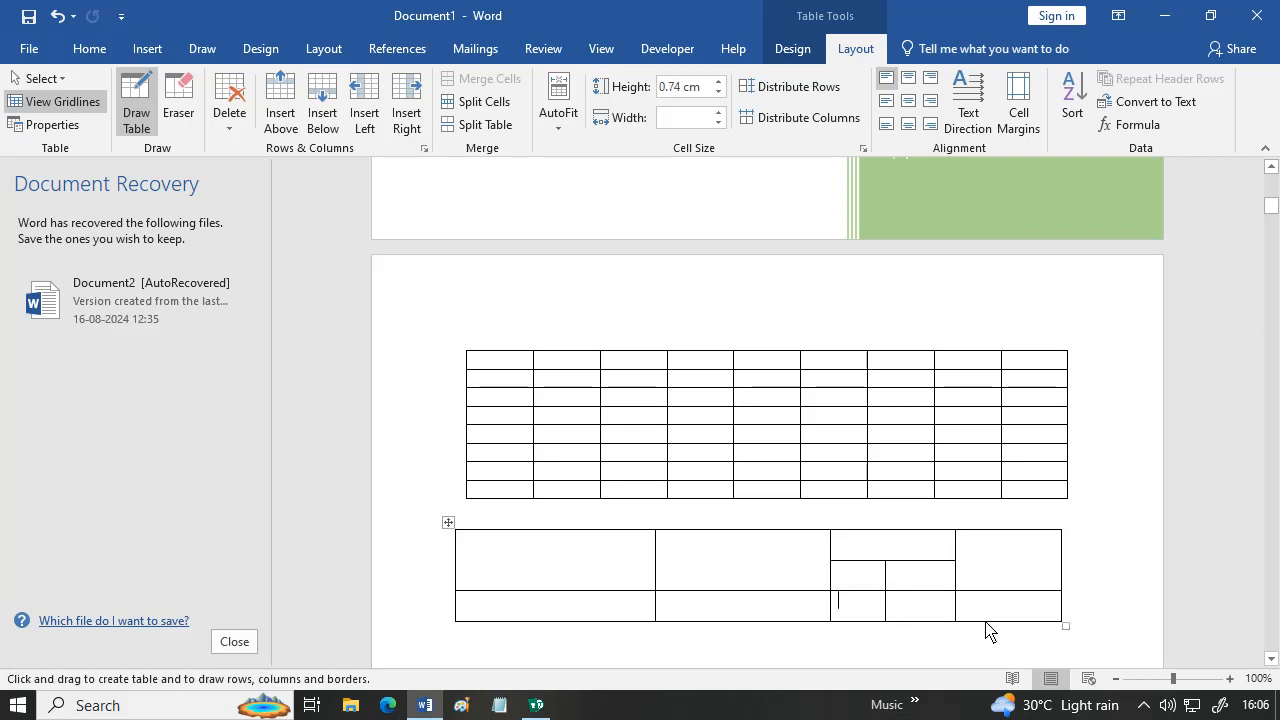
# - Erase the short vertical line inside the lower subdivided cell of the drawn table's first row
pyautogui.click(186, 92)
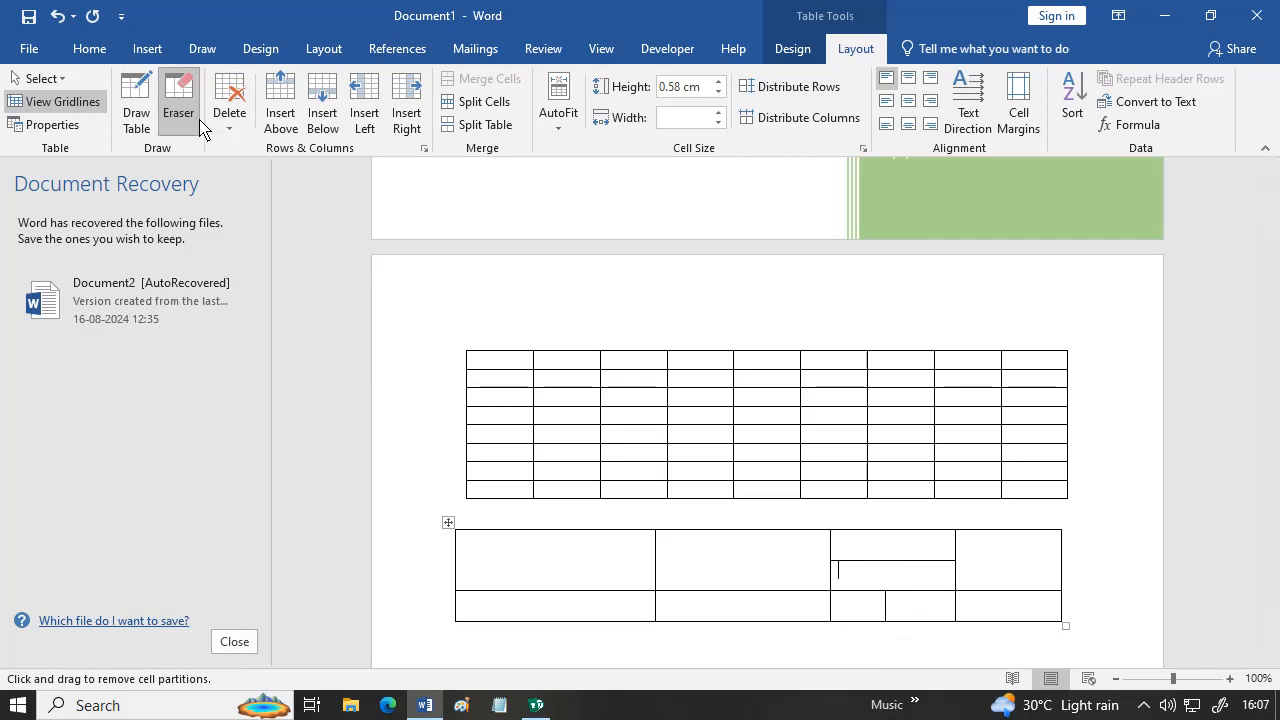
pyautogui.press('Escape')
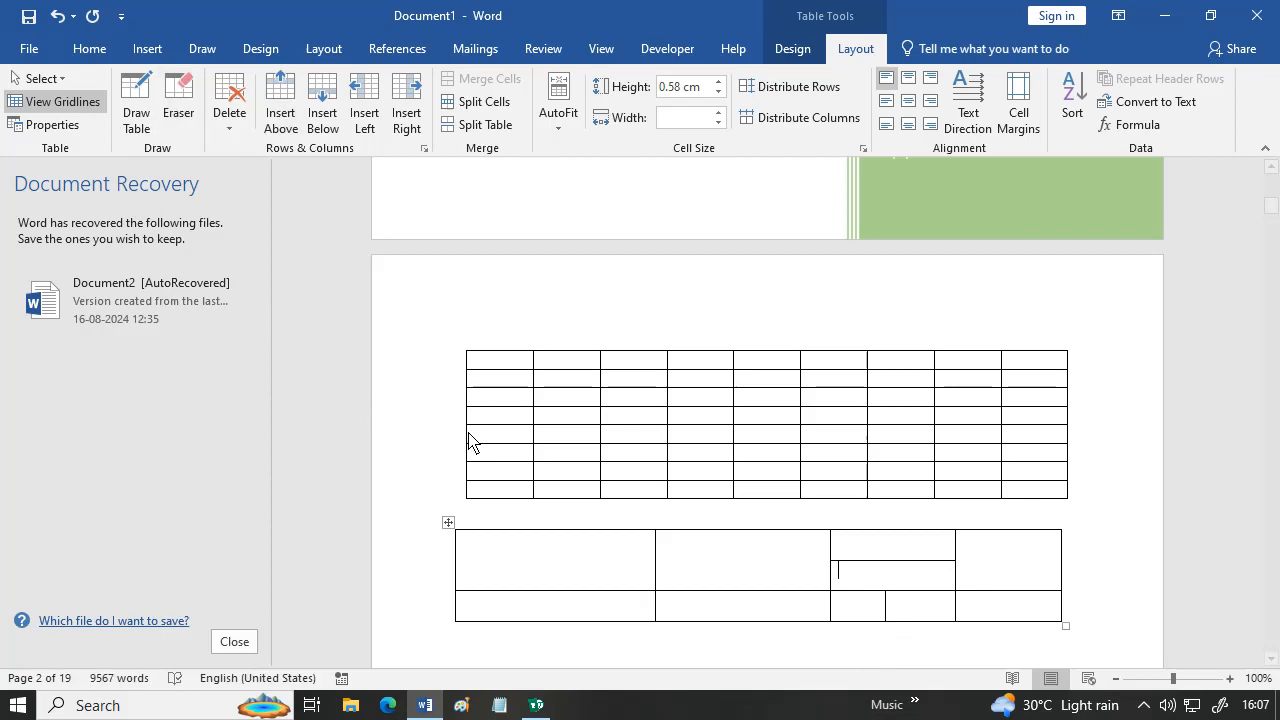
pyautogui.click(570, 338)
# - Split the paragraph "Reading is easier, too, in the new Reading view" after "in the new" on the text page following the tables
pyautogui.click(150, 52)
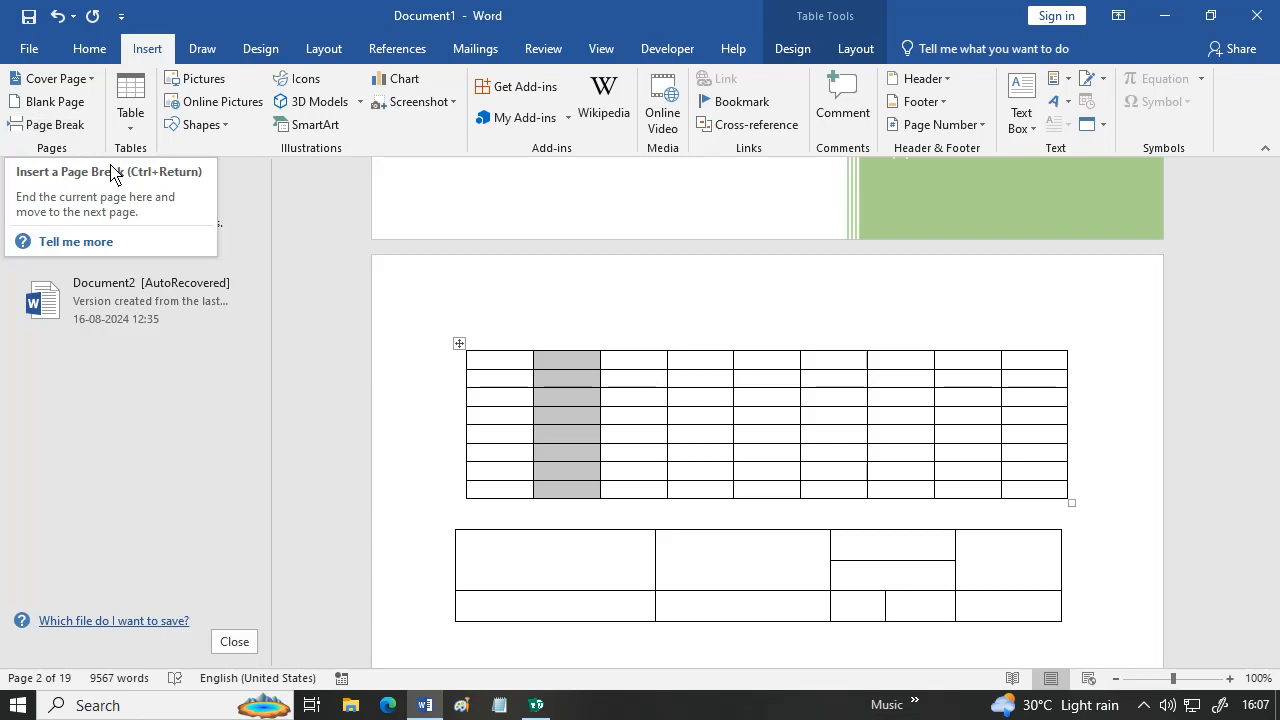
pyautogui.scroll(-10, 551, 426)
pyautogui.scroll(-7, 575, 416)
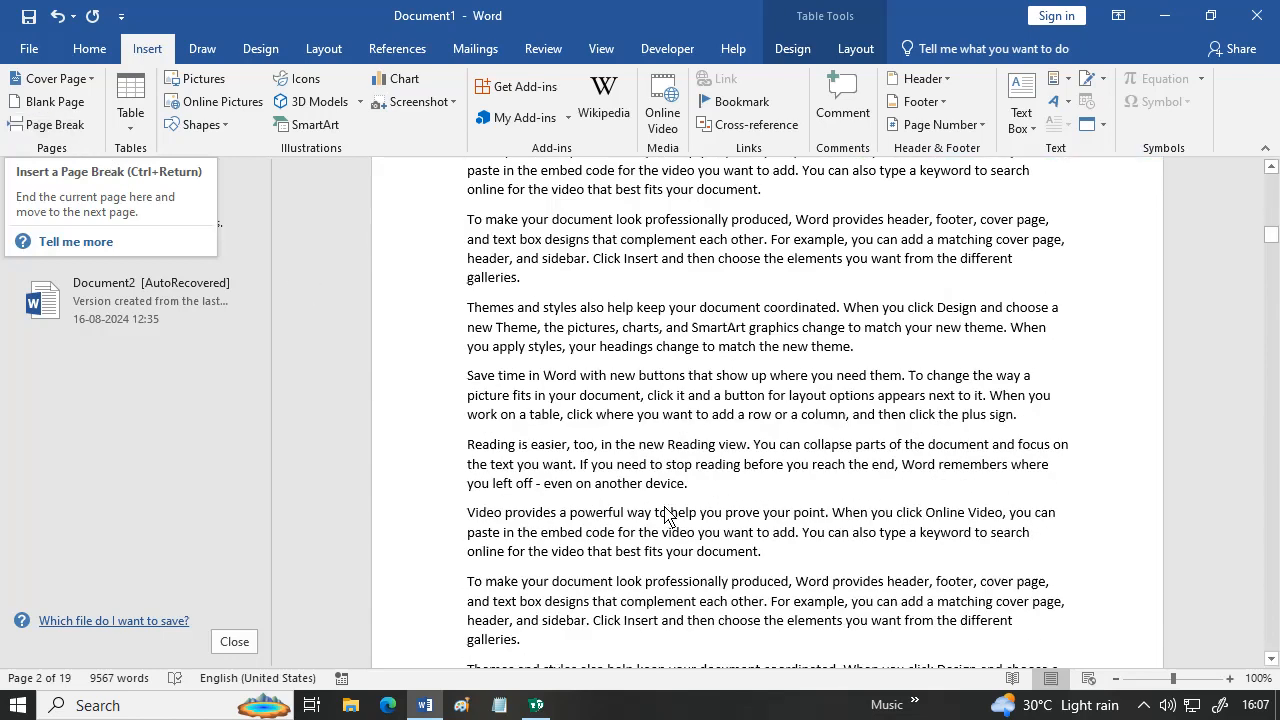
pyautogui.click(664, 401)
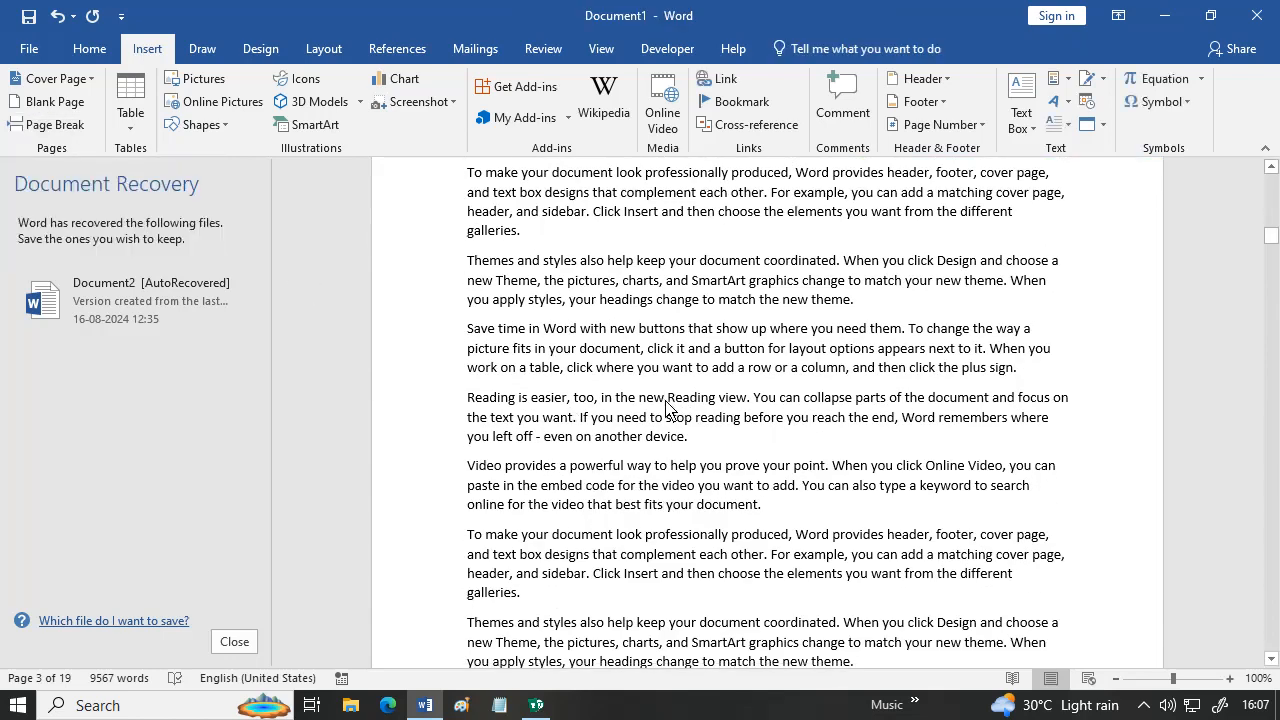
pyautogui.press('Return')
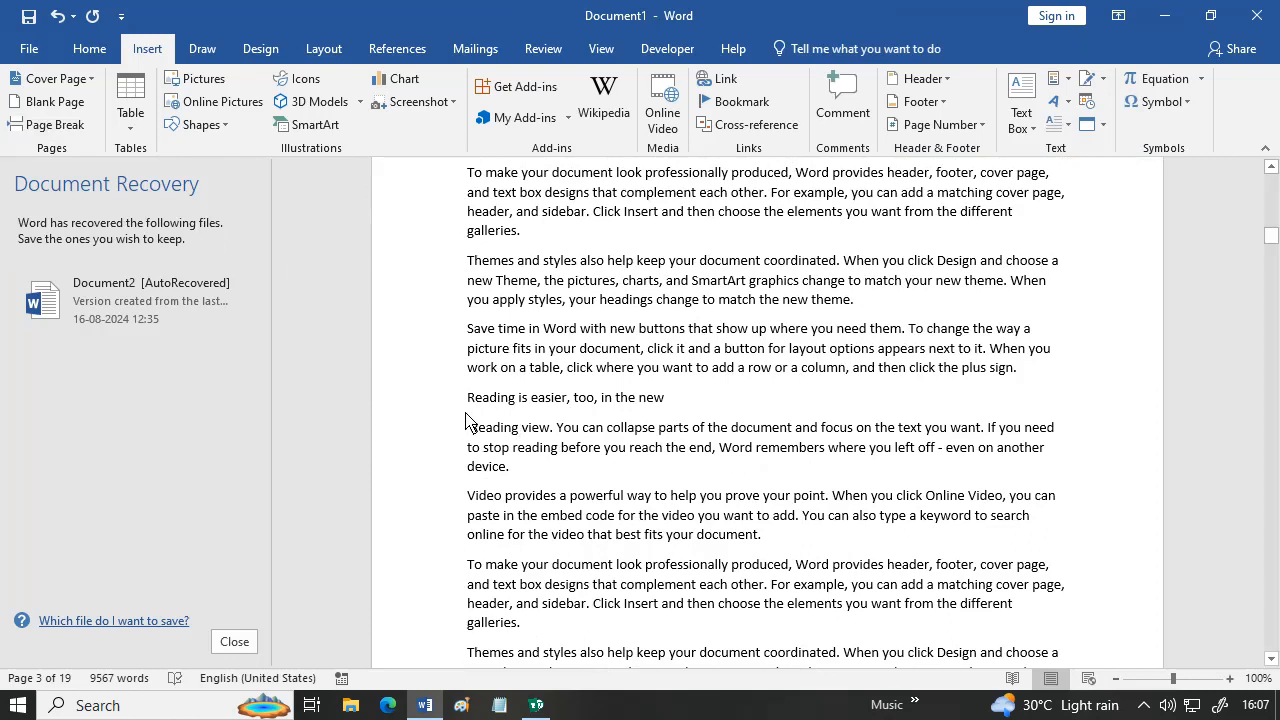
# - Format the line "Reading is easier, too, in the new" as an 18 pt, bold, underlined heading in uppercase
pyautogui.click(432, 404)
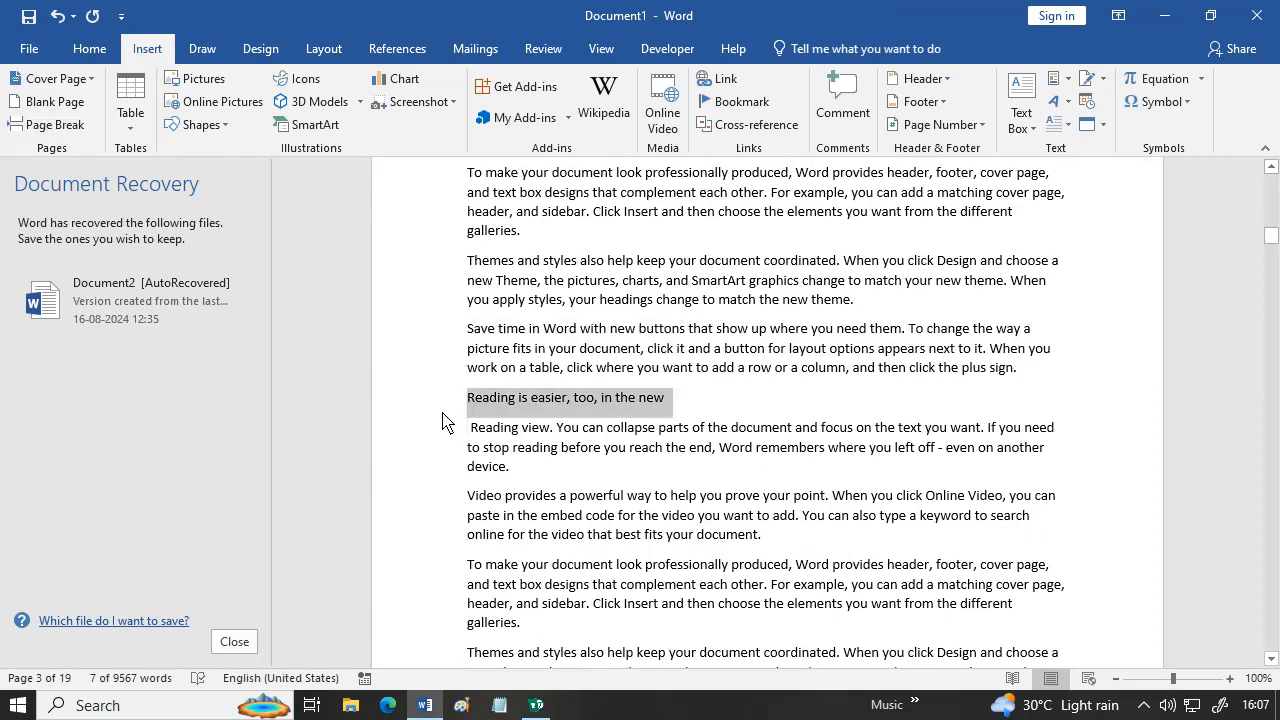
pyautogui.click(89, 49)
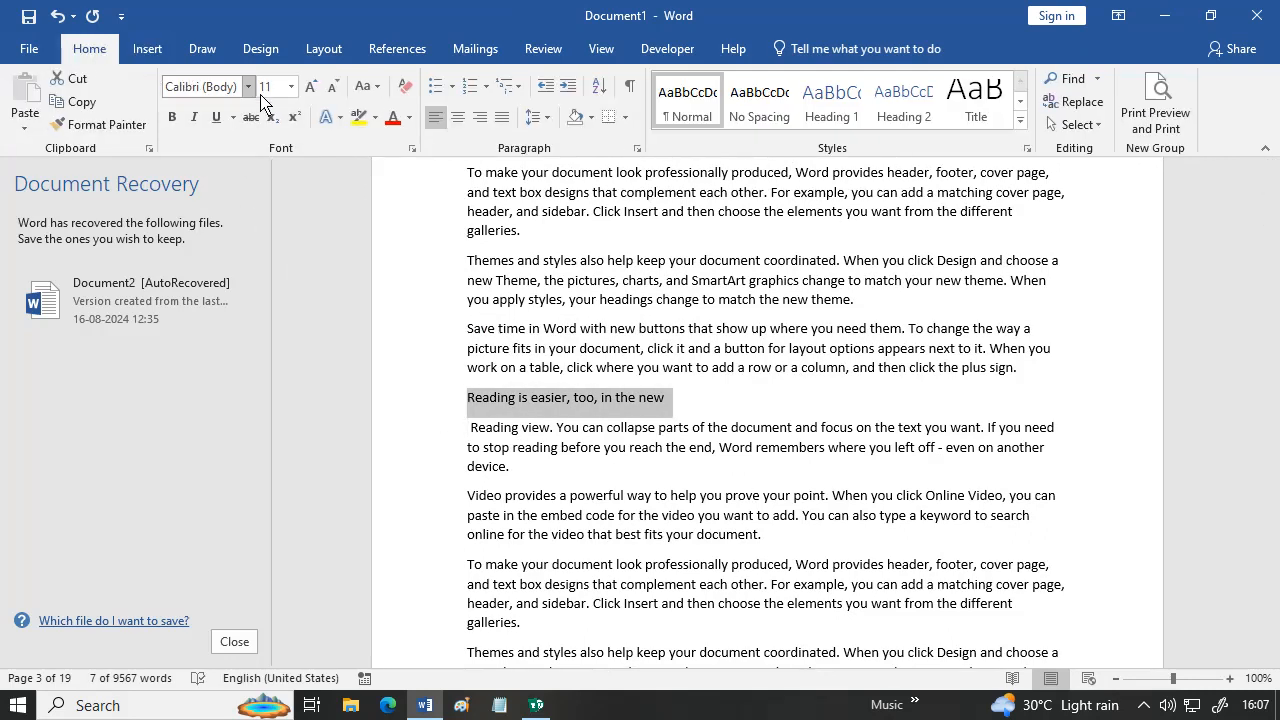
pyautogui.click(311, 86)
pyautogui.click(311, 86)
pyautogui.click(311, 86)
pyautogui.click(311, 86)
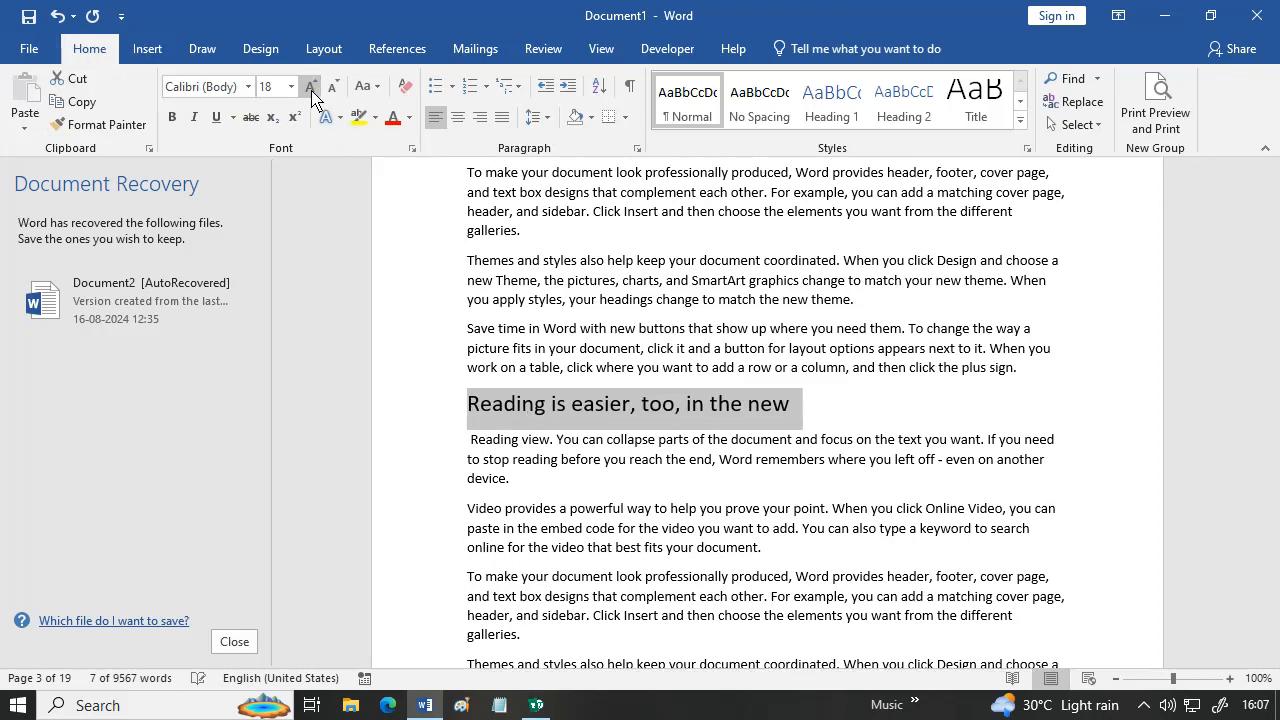
pyautogui.click(172, 117)
pyautogui.click(216, 117)
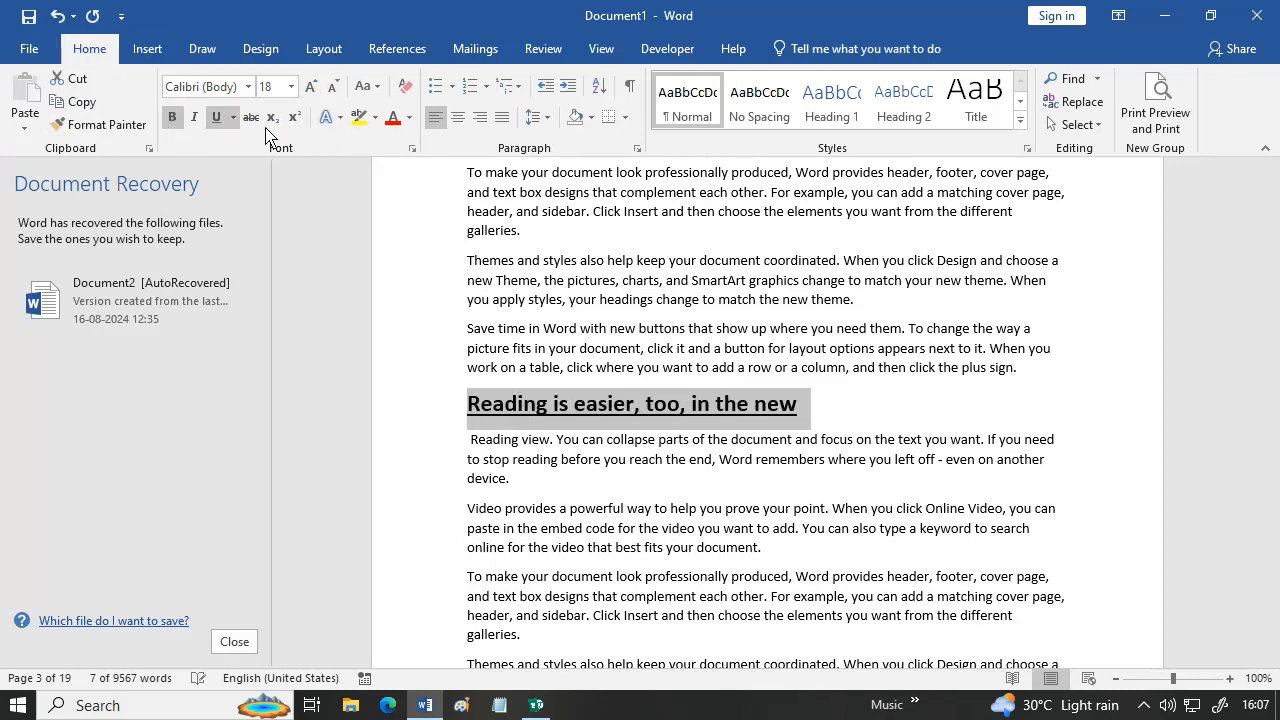
pyautogui.click(370, 87)
pyautogui.click(400, 159)
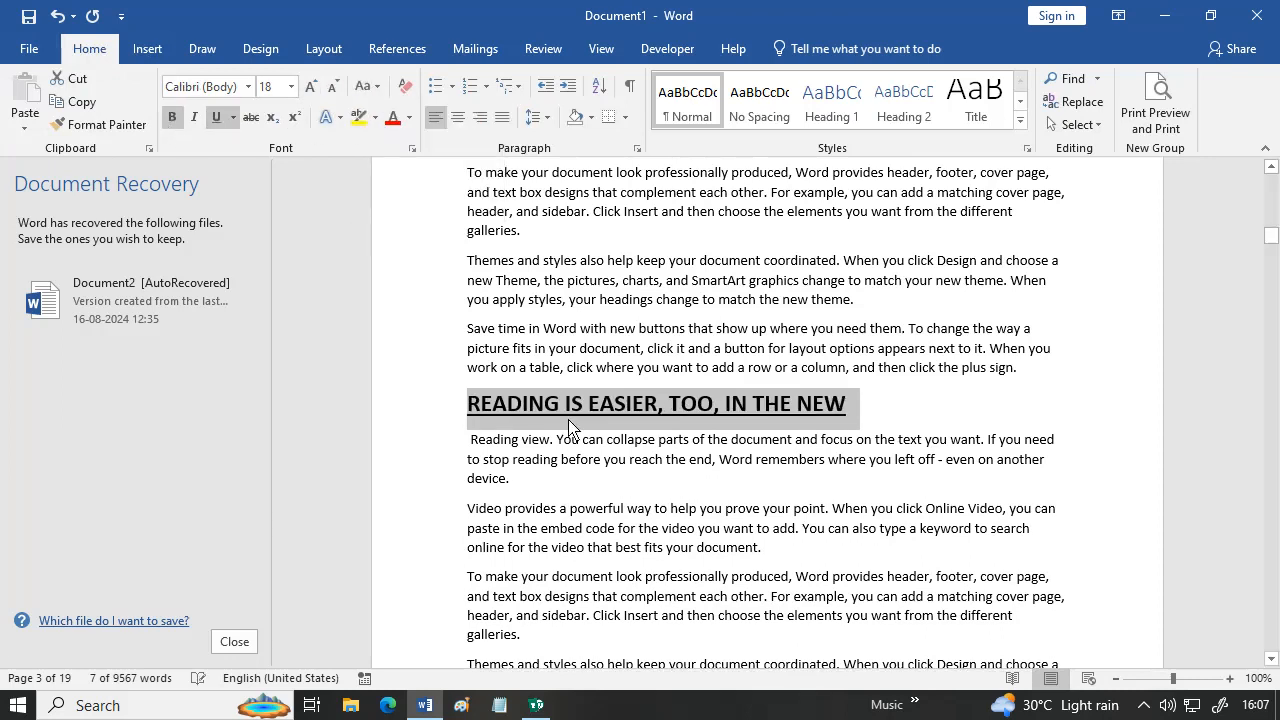
# - Insert a page break directly before the heading "READING IS EASIER, TOO, IN THE NEW"
pyautogui.click(654, 502)
pyautogui.scroll(3, 635, 490)
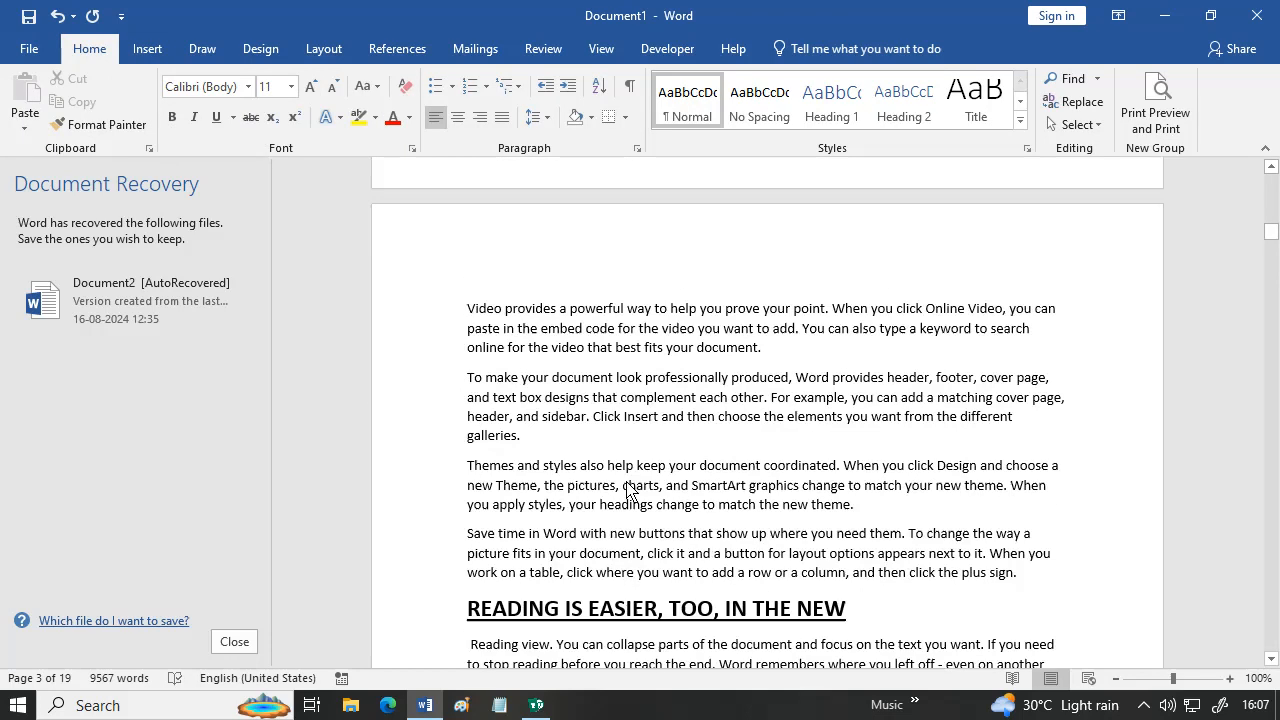
pyautogui.scroll(-6, 626, 490)
pyautogui.scroll(-2, 615, 507)
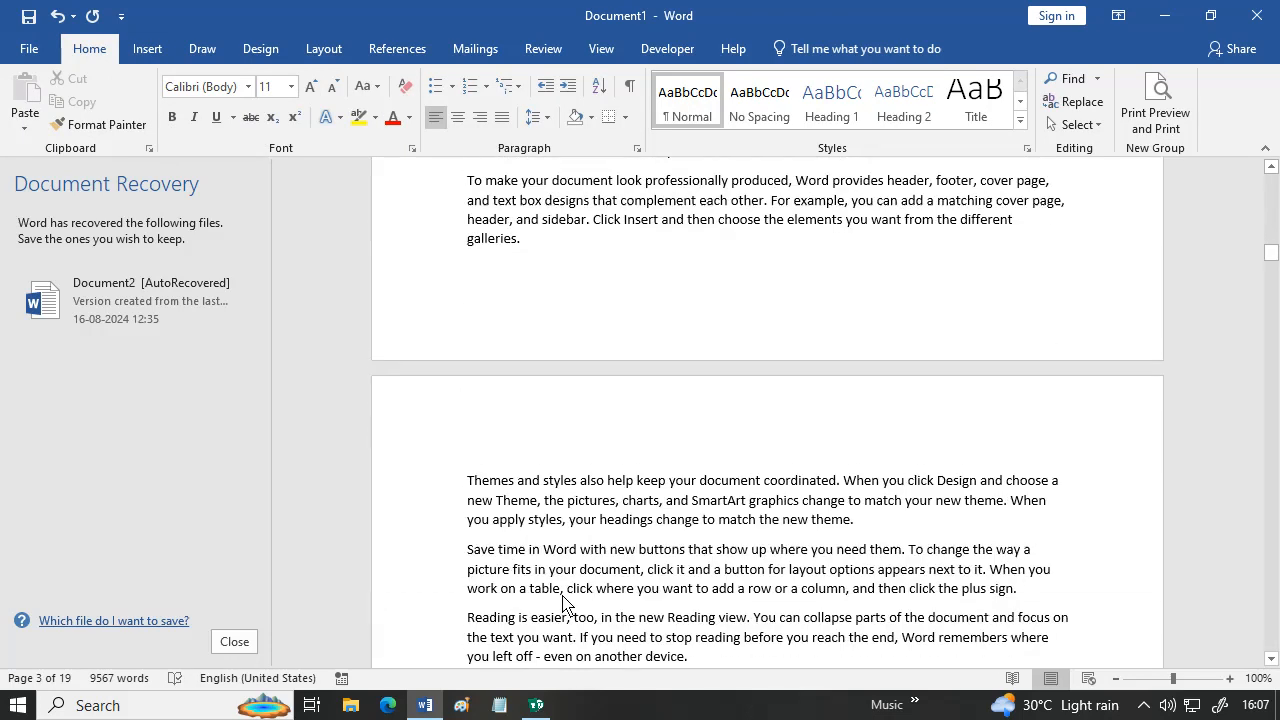
pyautogui.scroll(5, 507, 549)
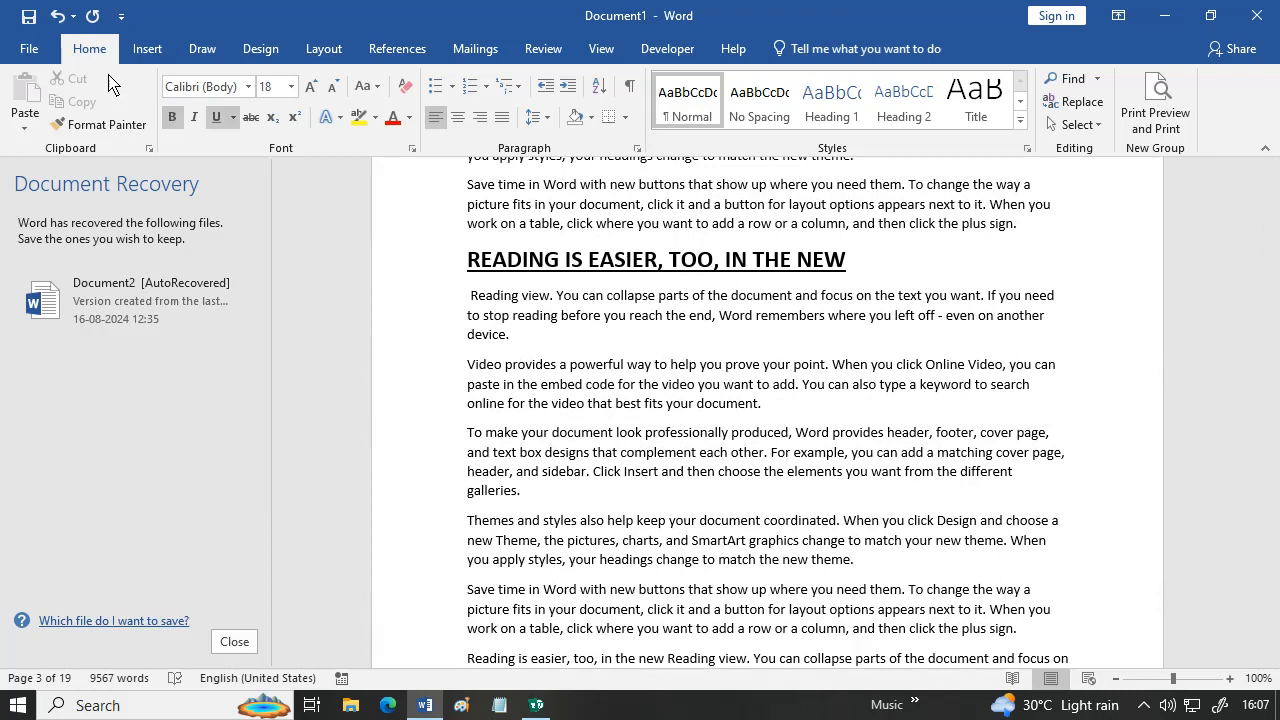
pyautogui.click(152, 52)
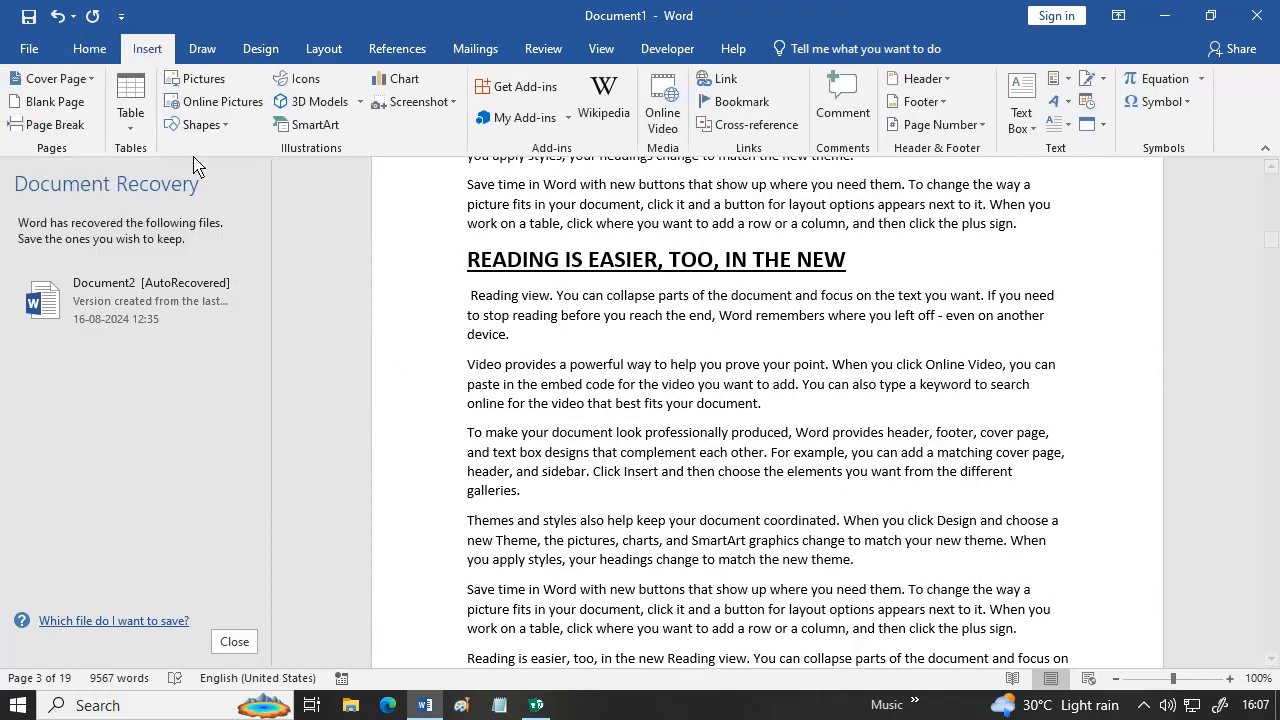
pyautogui.click(51, 124)
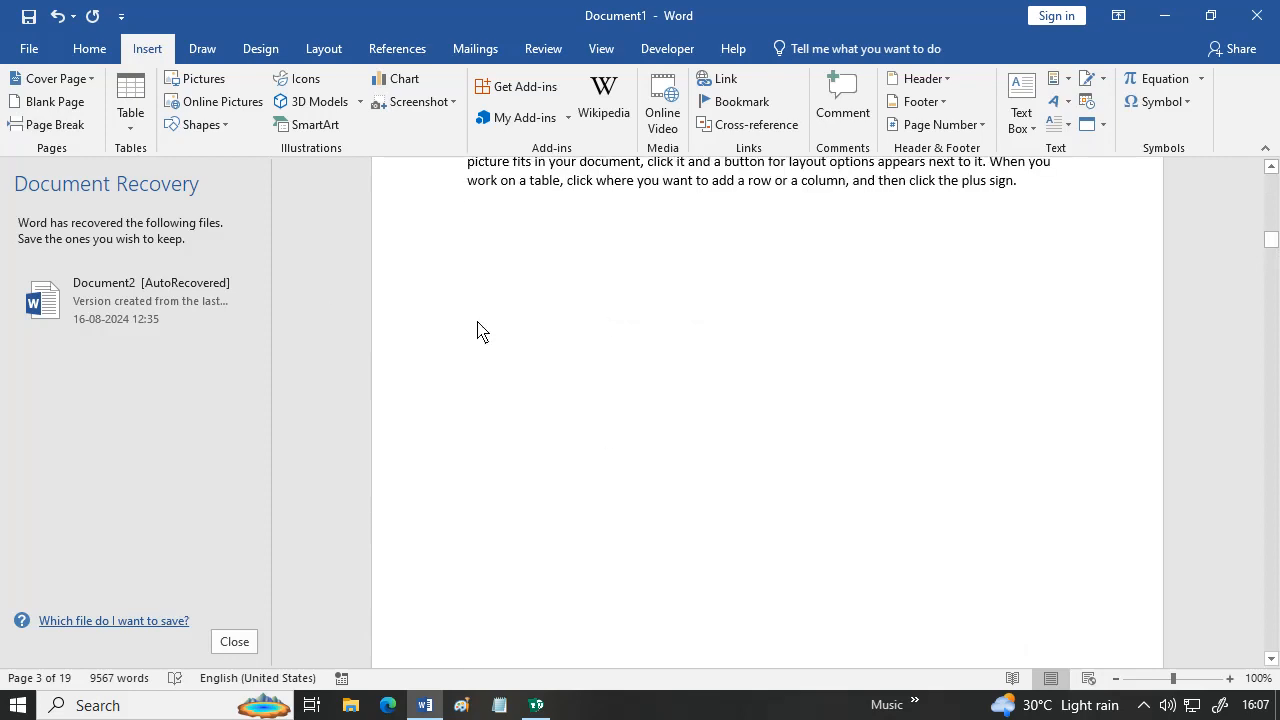
# - Insert the picture aaa from the Pictures folder below the last paragraph before the page break
pyautogui.click(200, 84)
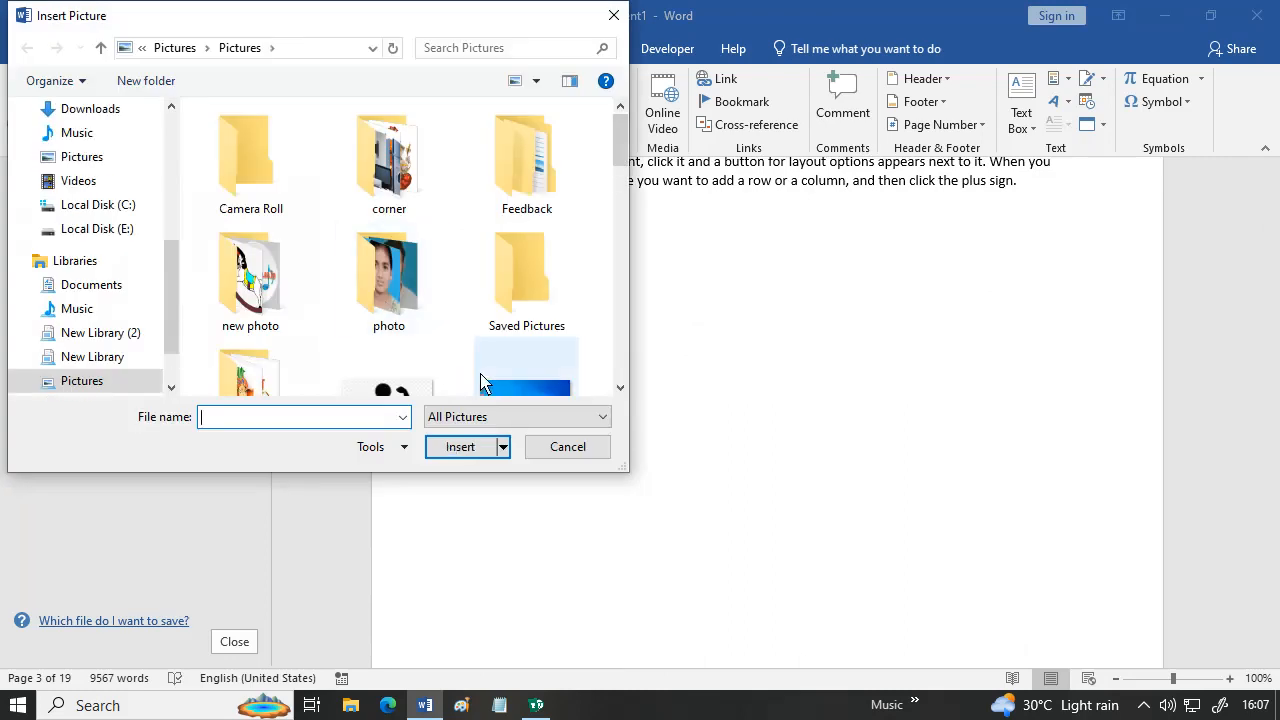
pyautogui.scroll(-2, 430, 330)
pyautogui.click(405, 370)
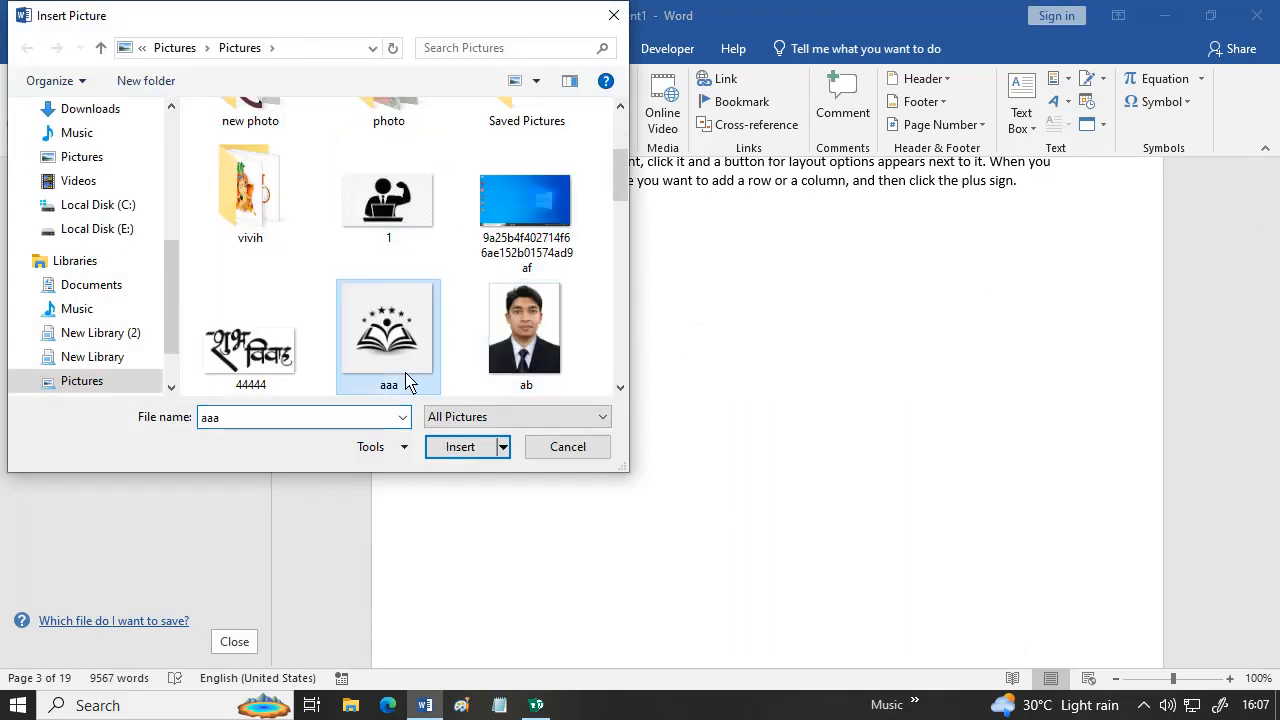
pyautogui.click(458, 447)
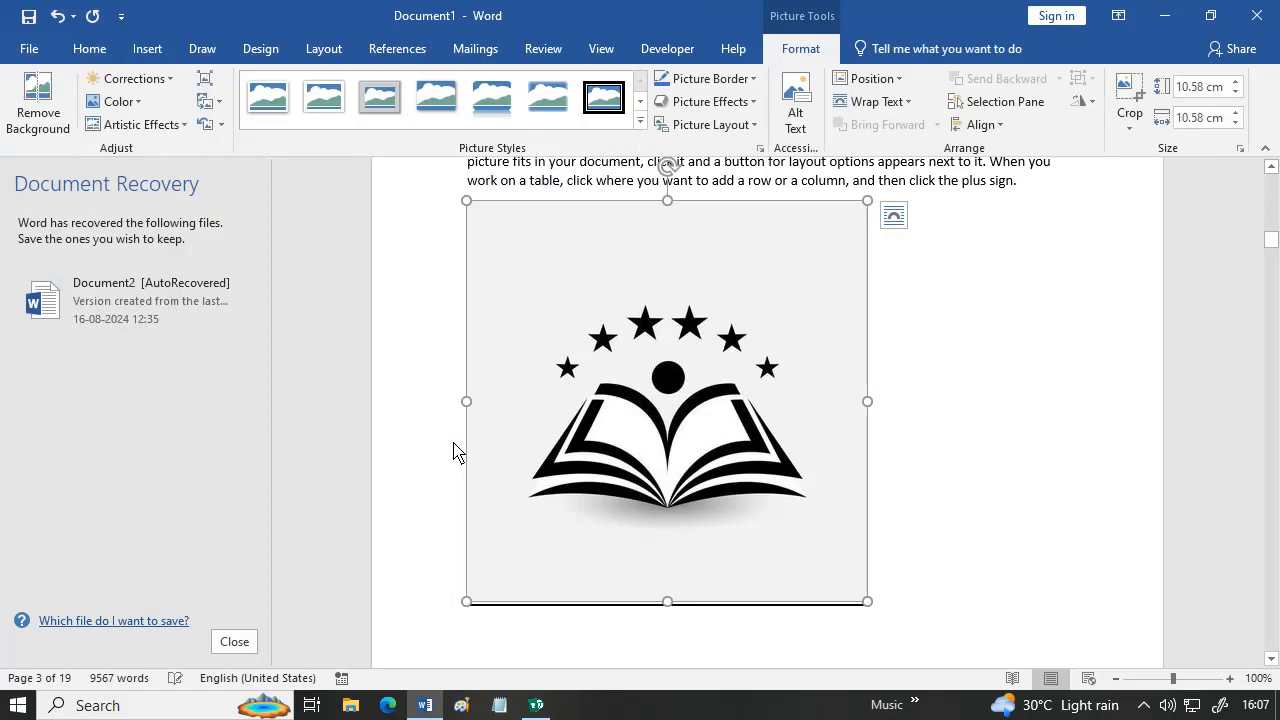
pyautogui.scroll(1, 520, 384)
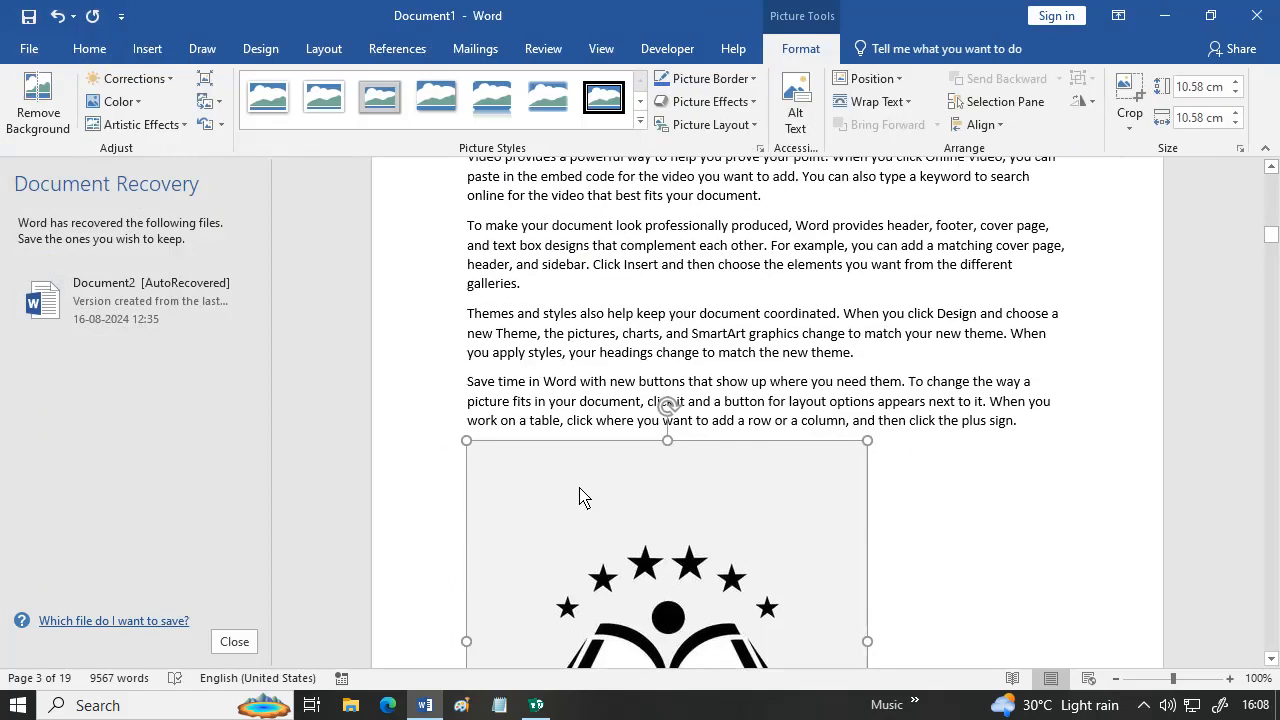
# - Search online pictures for "flowers" and insert the yellow flower photo within "styles" in the "Themes and styles" paragraph below the uppercase heading
pyautogui.click(148, 50)
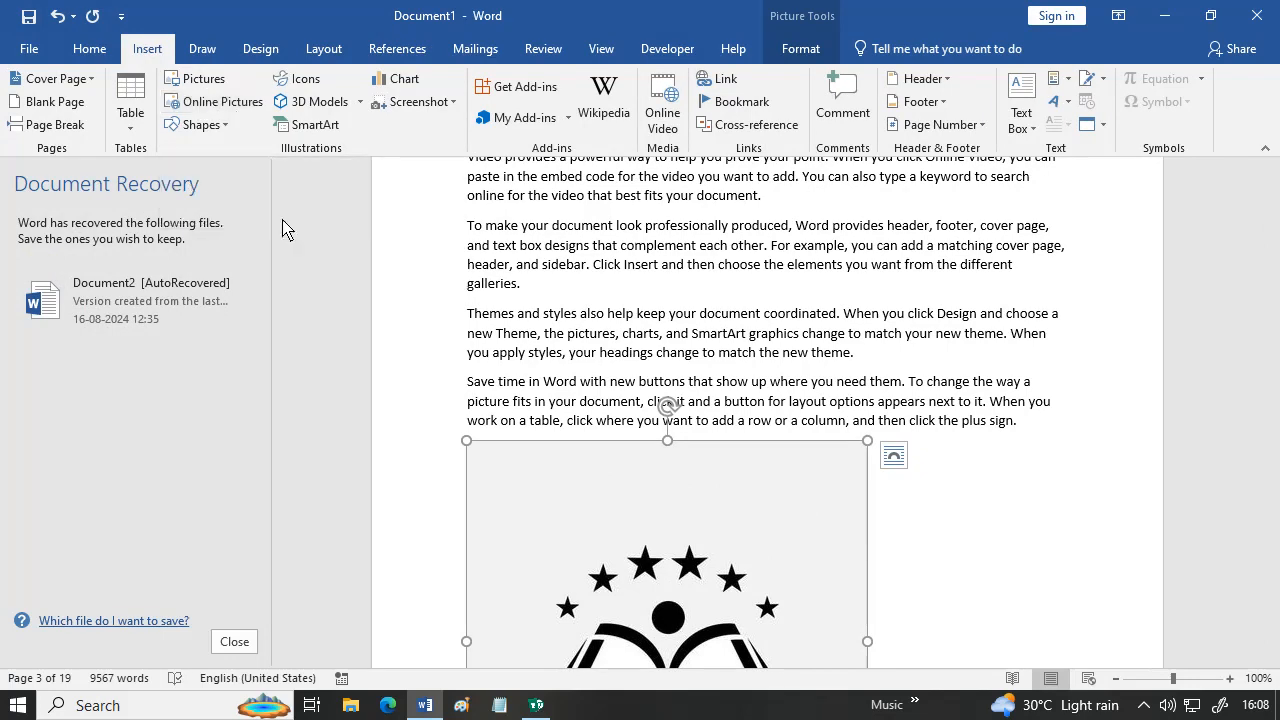
pyautogui.scroll(-7, 526, 380)
pyautogui.scroll(-9, 532, 386)
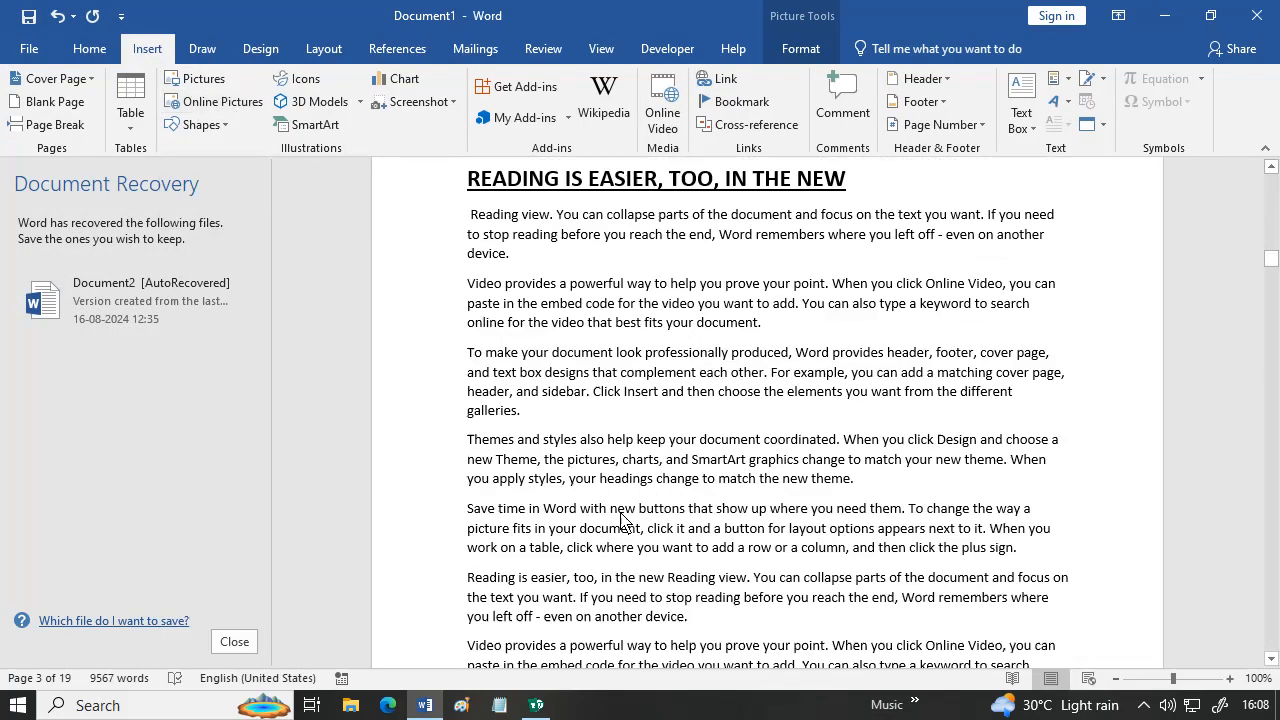
pyautogui.click(545, 398)
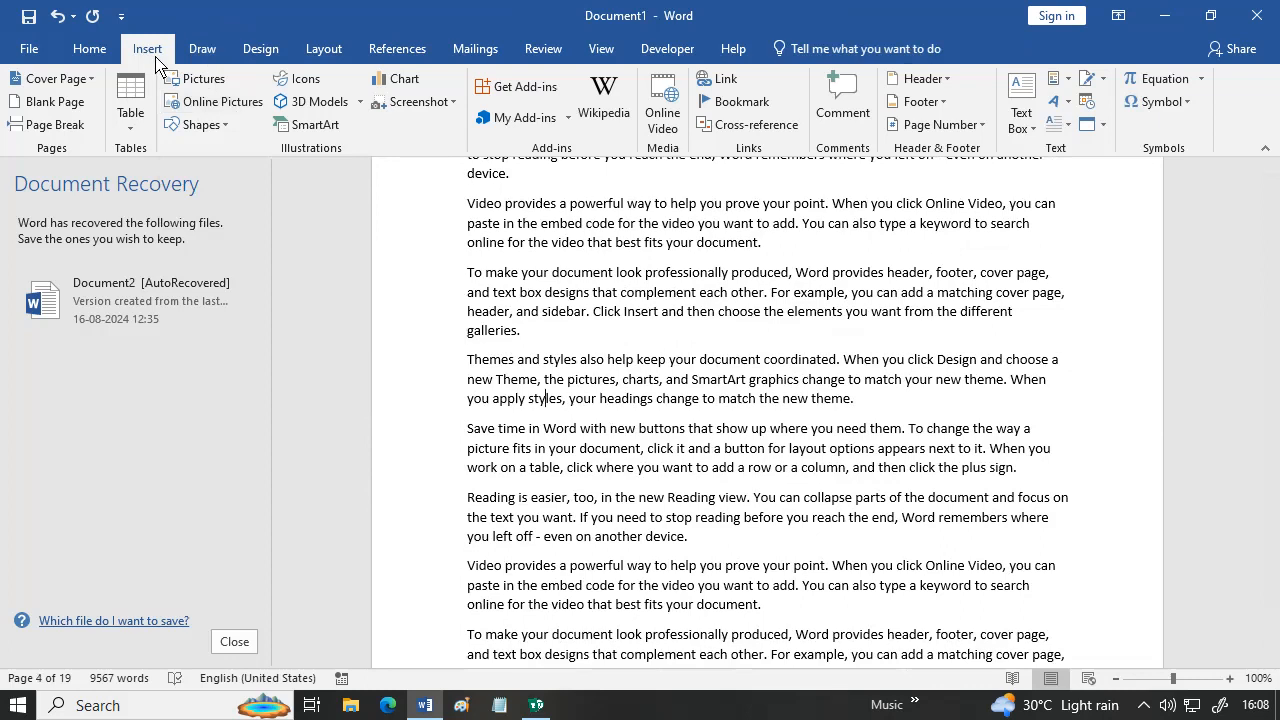
pyautogui.click(225, 104)
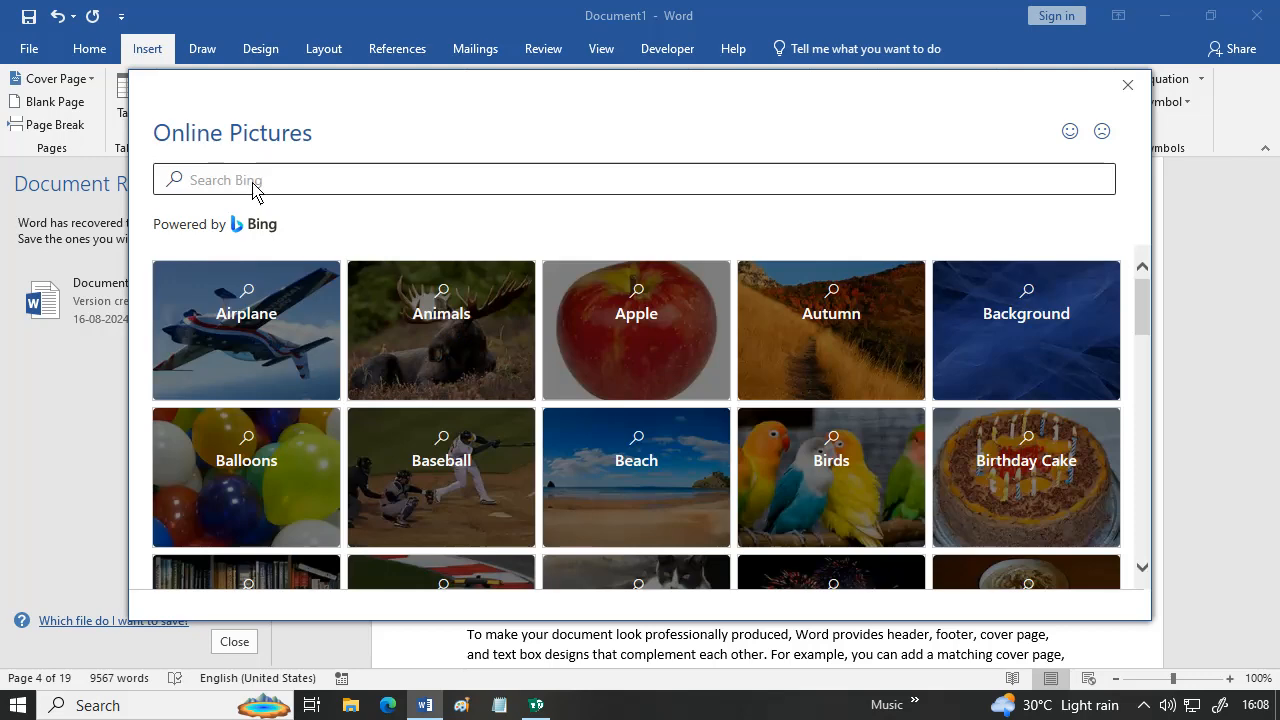
pyautogui.click(248, 190)
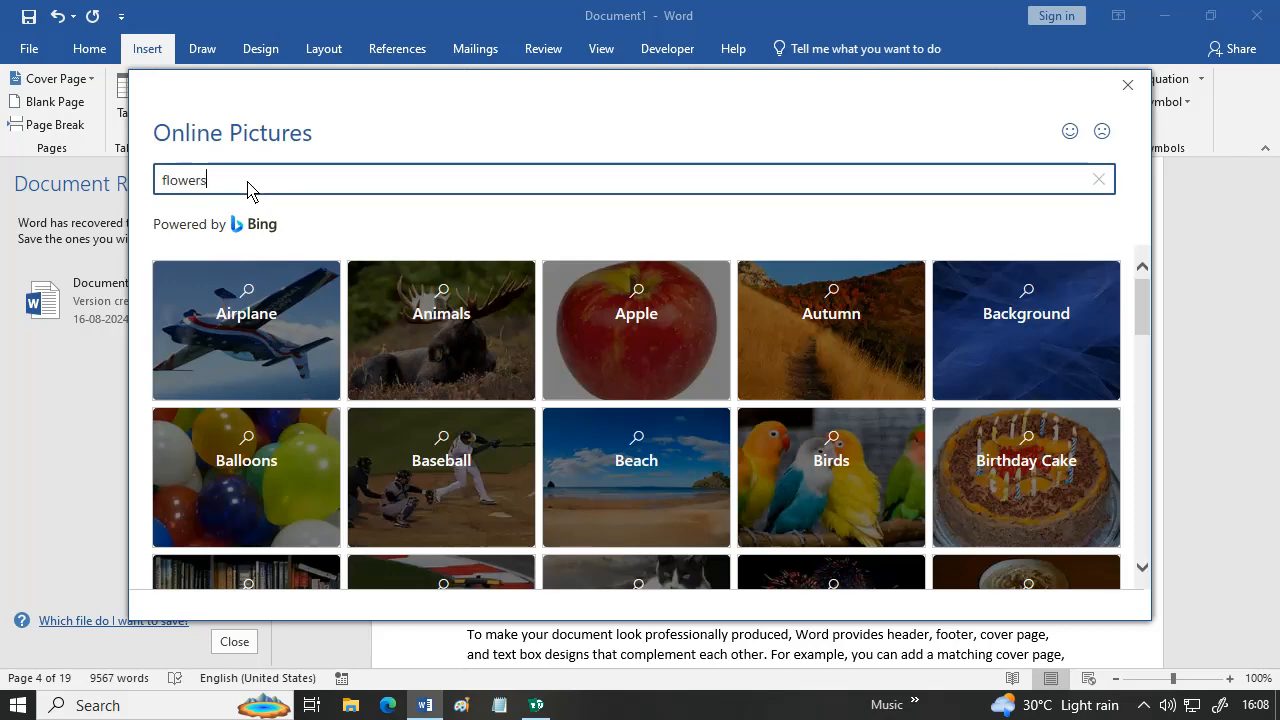
pyautogui.press('Return')
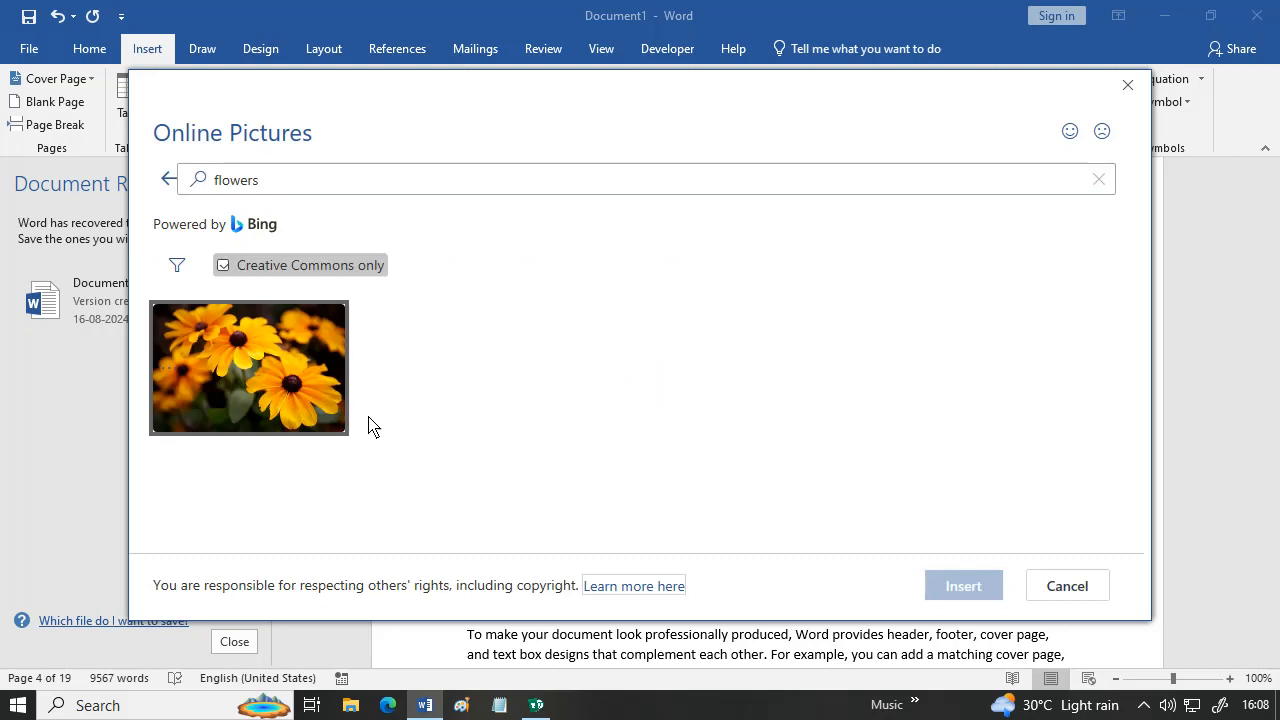
pyautogui.click(315, 380)
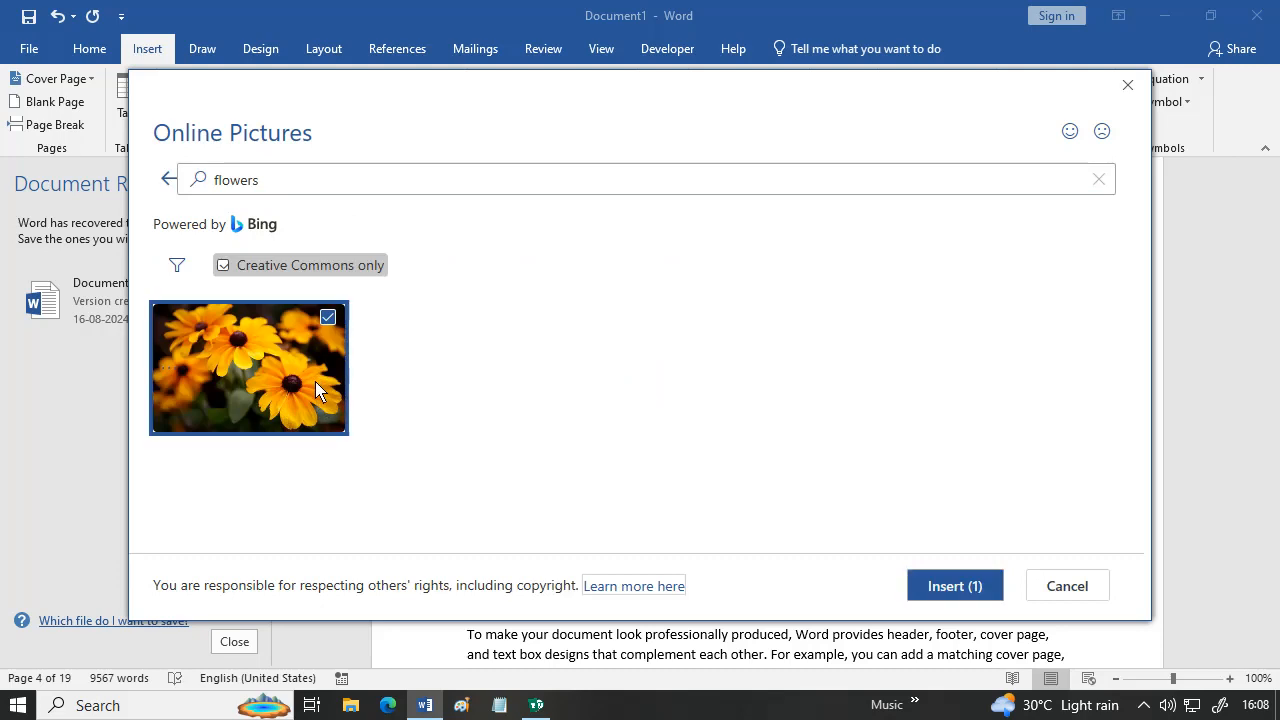
pyautogui.click(941, 598)
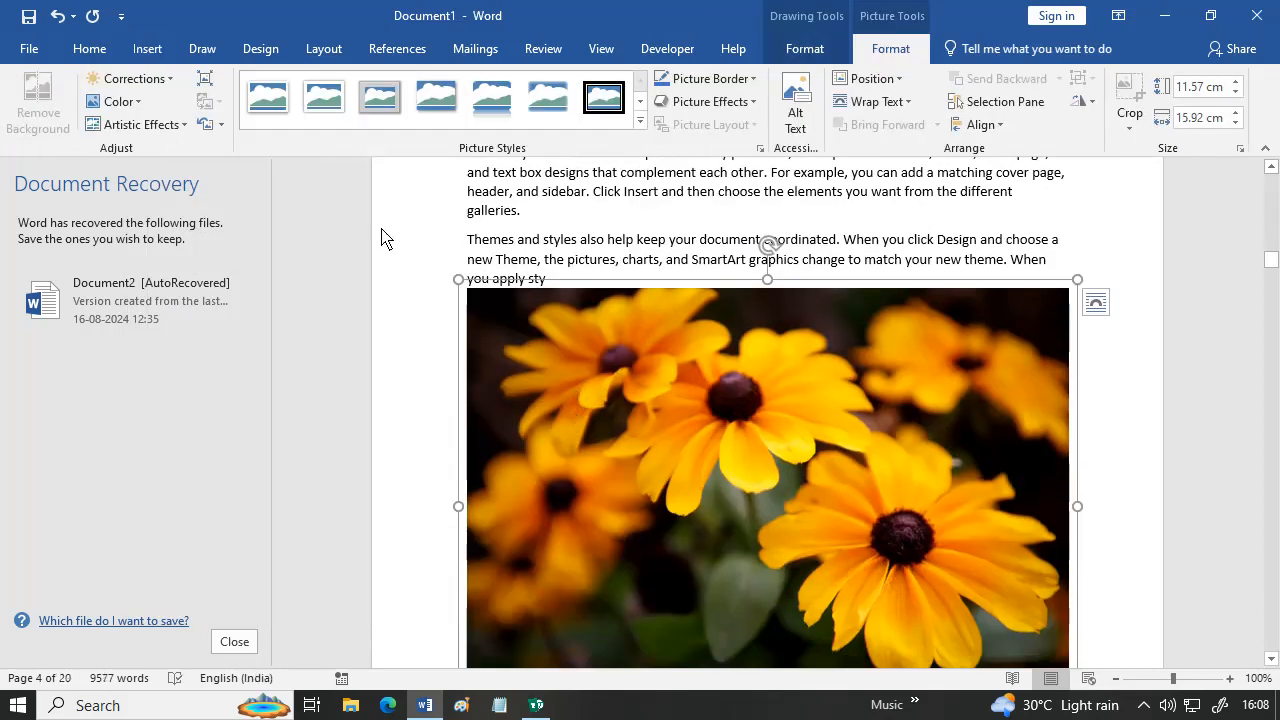
# - Draw a donut shape about 7.12 cm high and 7.25 cm wide over the opening paragraphs of page 5 and thin its ring
pyautogui.click(147, 48)
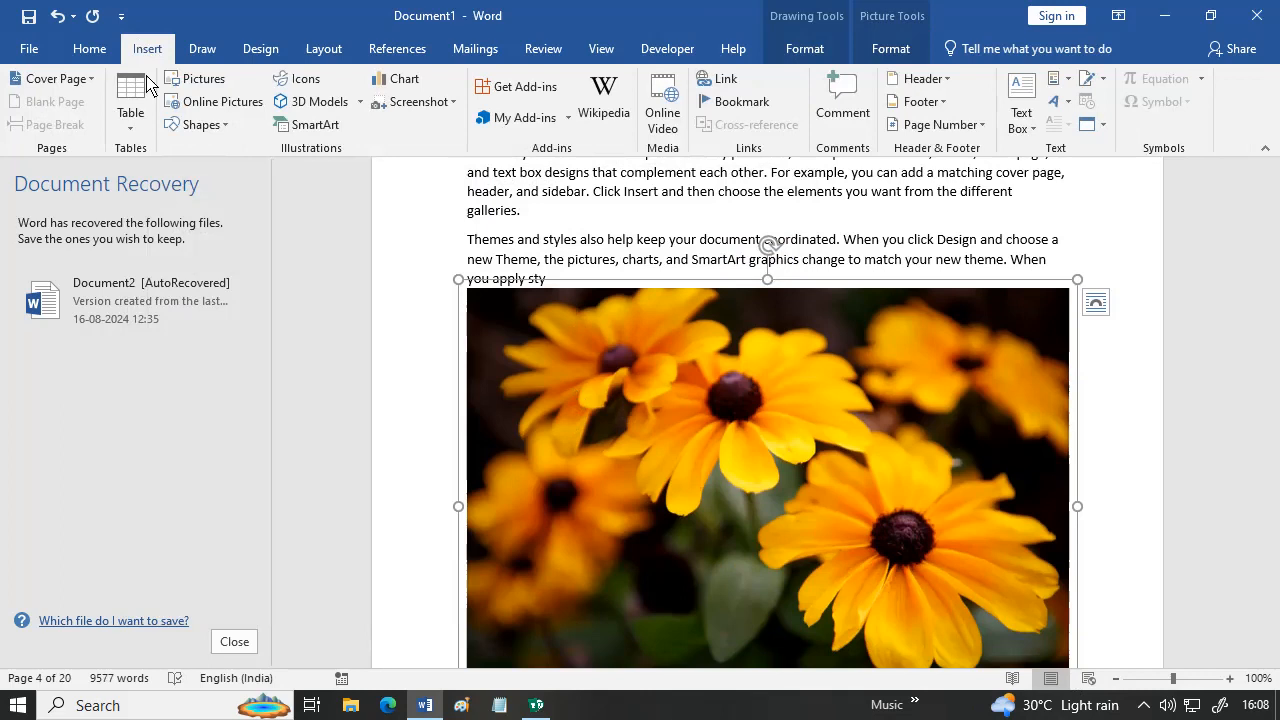
pyautogui.click(215, 128)
pyautogui.scroll(-1, 230, 205)
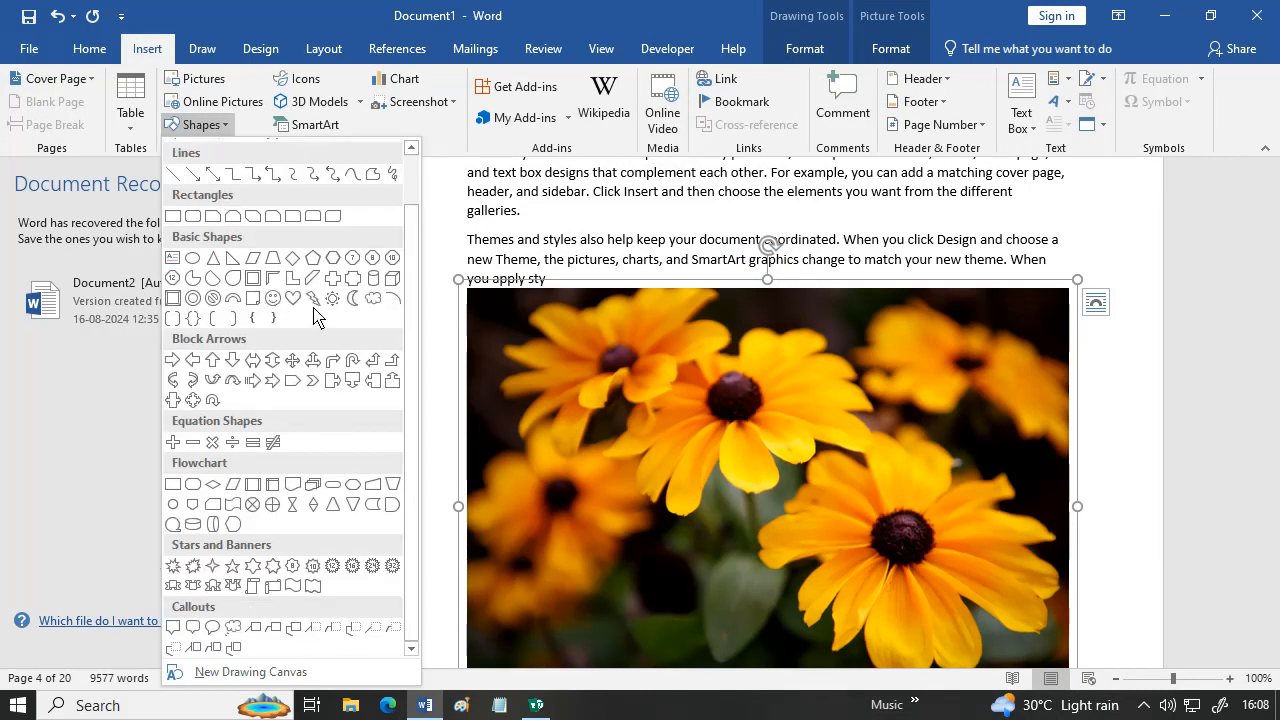
pyautogui.click(194, 300)
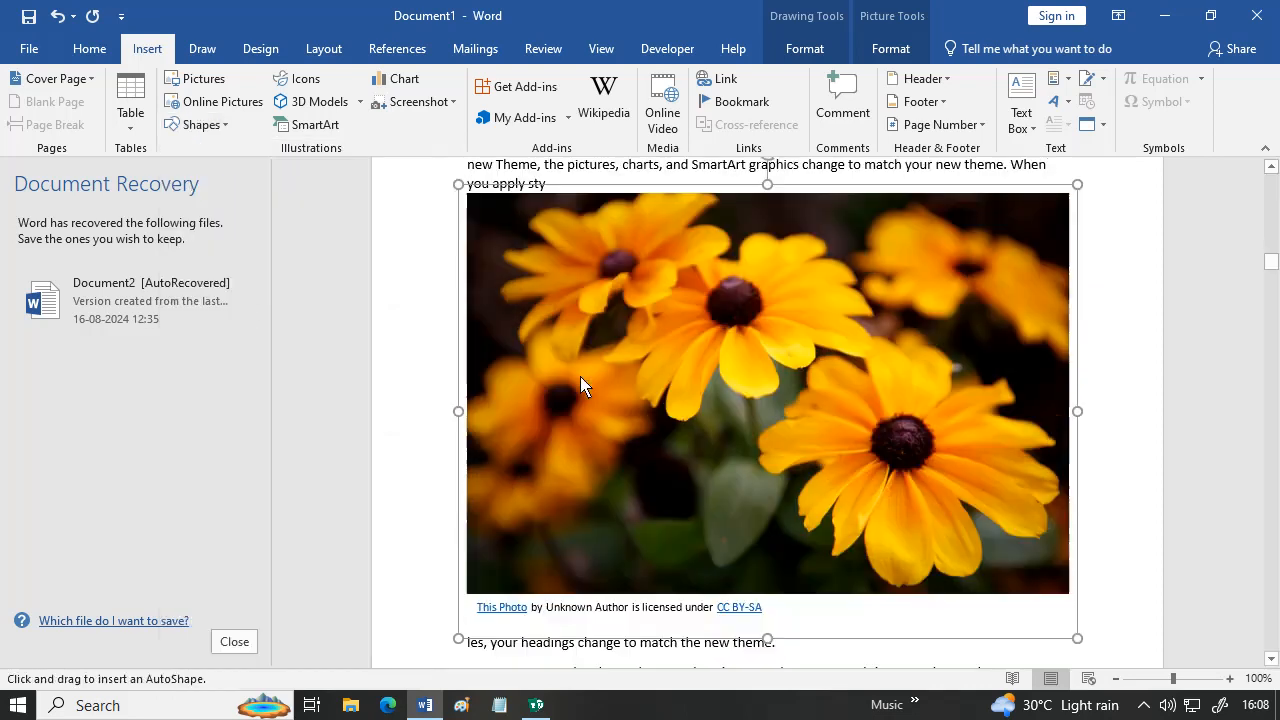
pyautogui.scroll(-10, 590, 385)
pyautogui.moveTo(594, 381); pyautogui.dragTo(868, 650)
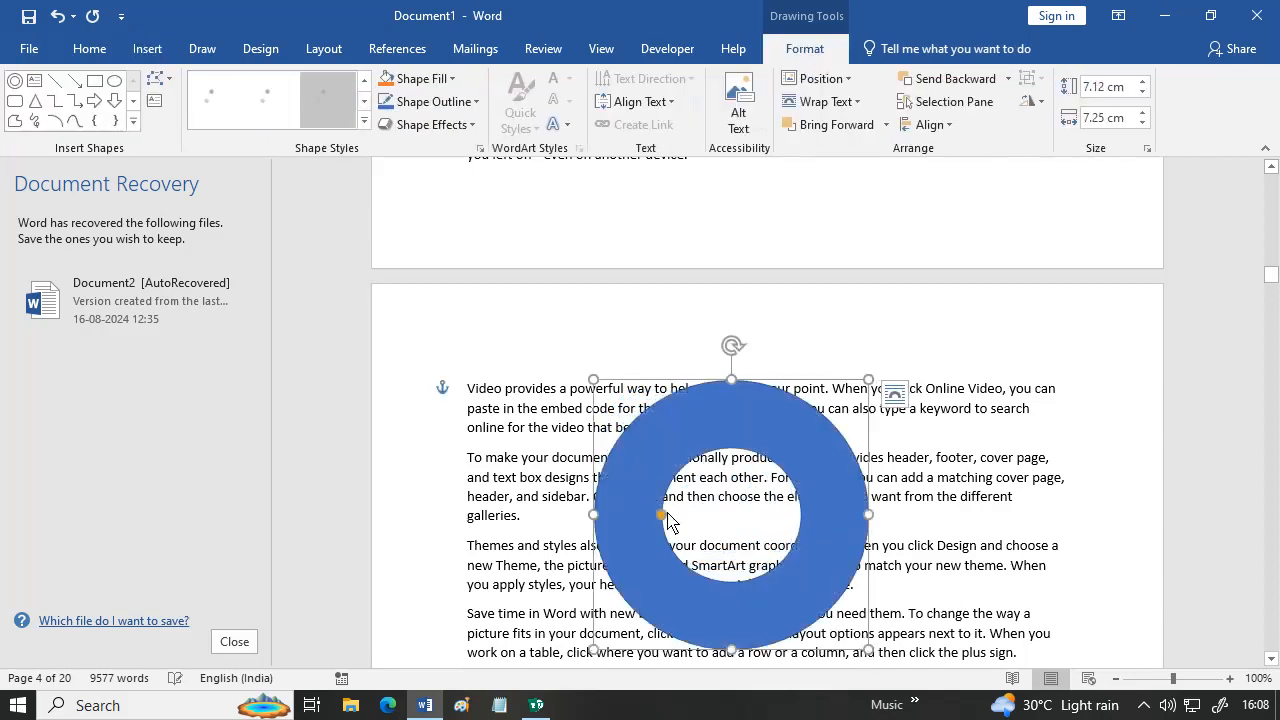
pyautogui.moveTo(661, 515); pyautogui.dragTo(612, 500)
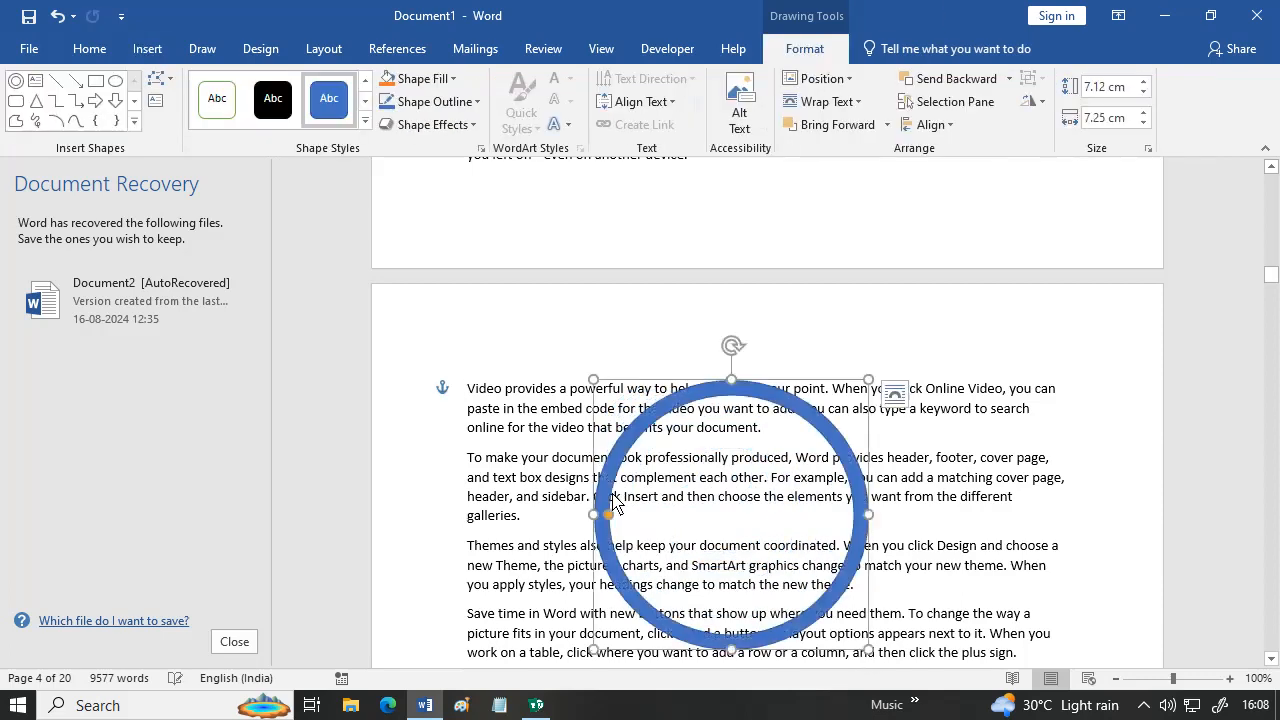
# - Set the ring shape's text wrapping to Square so the paragraphs flow around it
pyautogui.click(896, 395)
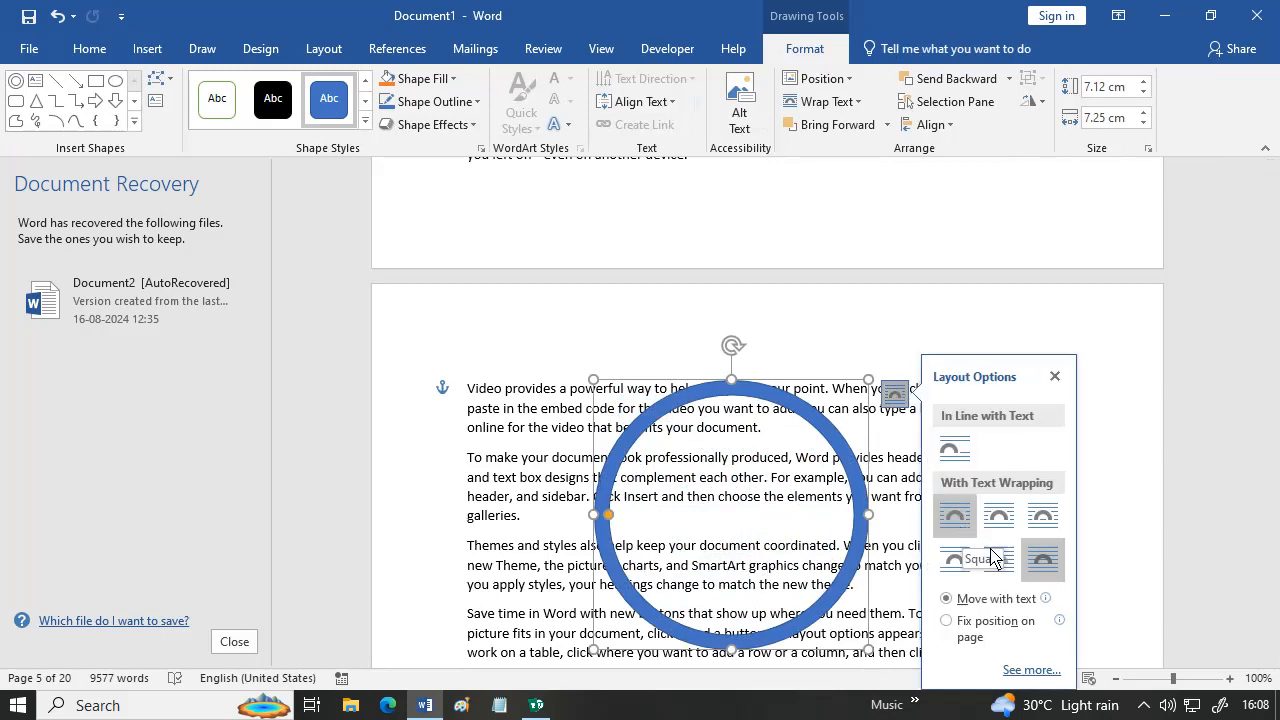
pyautogui.click(955, 515)
pyautogui.moveTo(763, 523); pyautogui.dragTo(745, 648)
pyautogui.click(745, 648)
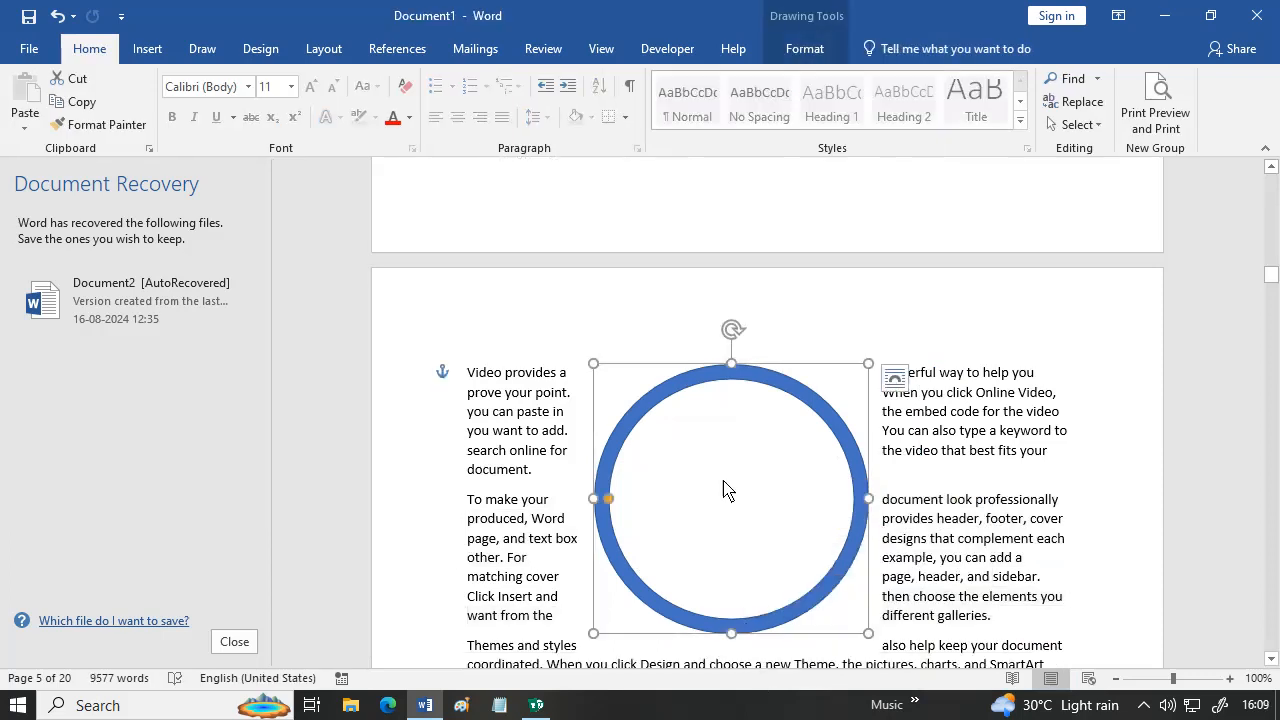
# - Browse the icon categories and insert the crossed-out ear icon from Accessibility after "click" in the "Save time in Word" paragraph
pyautogui.click(147, 48)
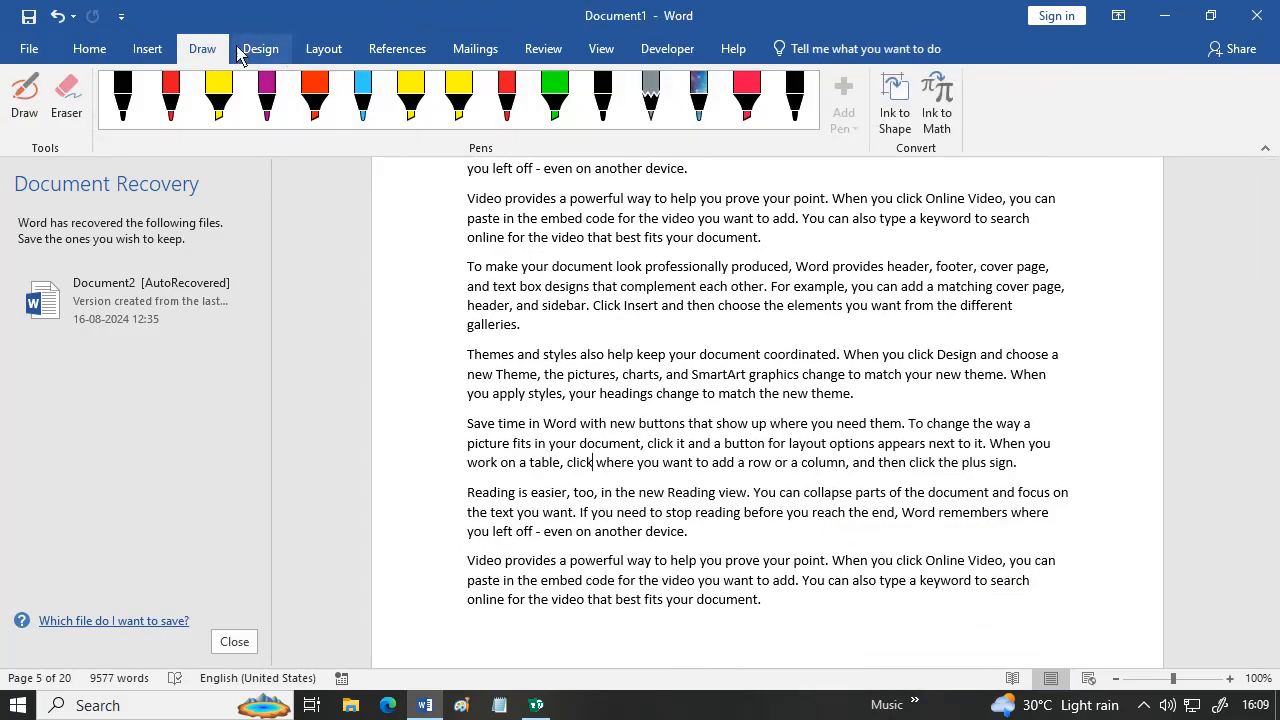
pyautogui.click(148, 48)
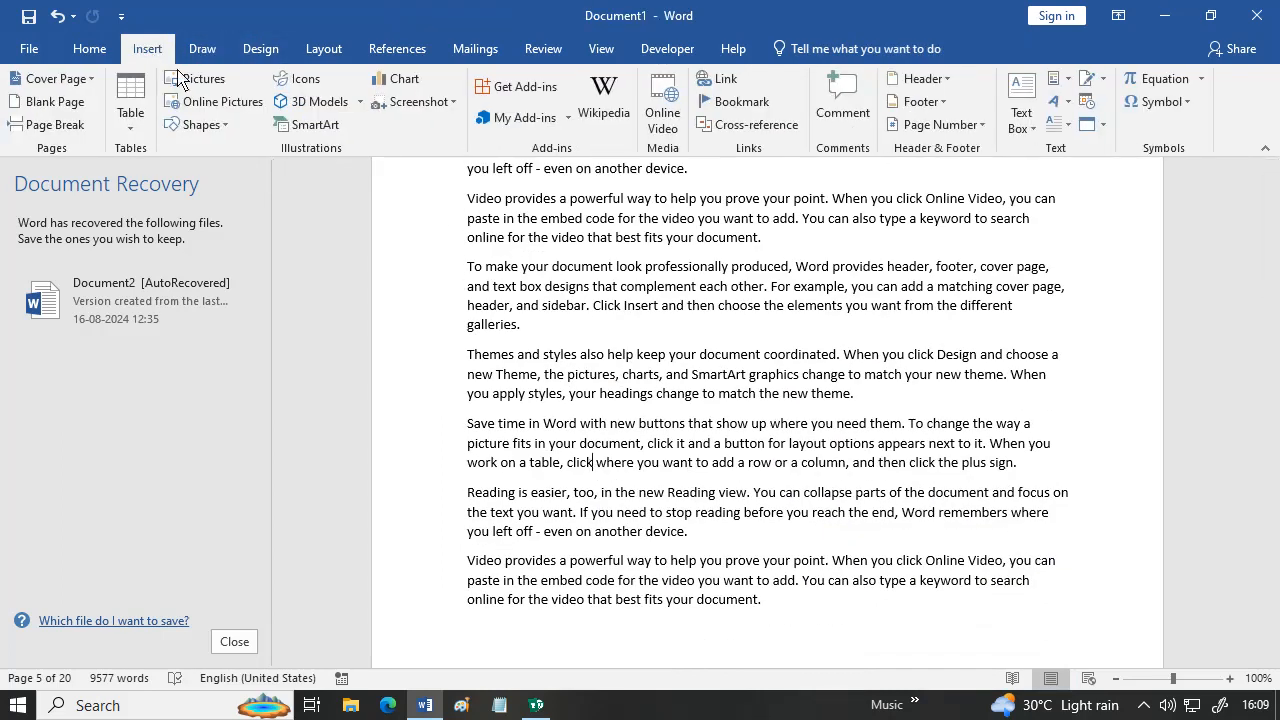
pyautogui.click(298, 82)
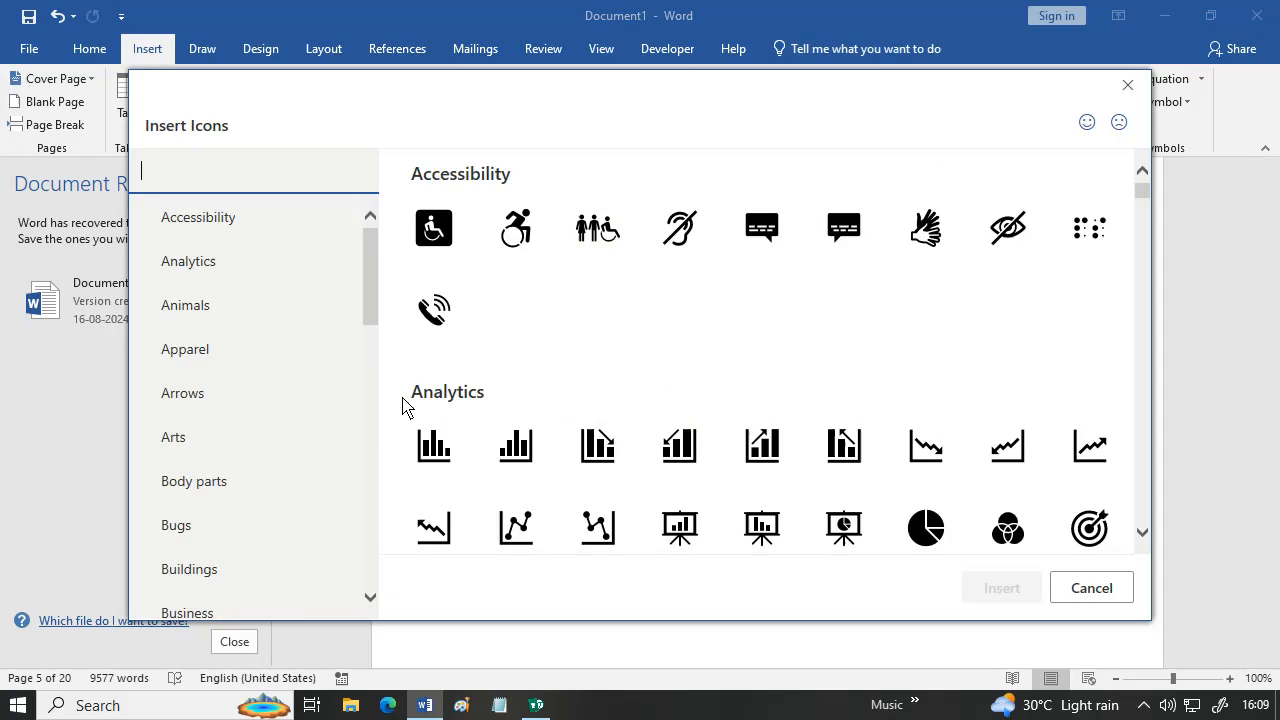
pyautogui.click(205, 261)
pyautogui.click(212, 312)
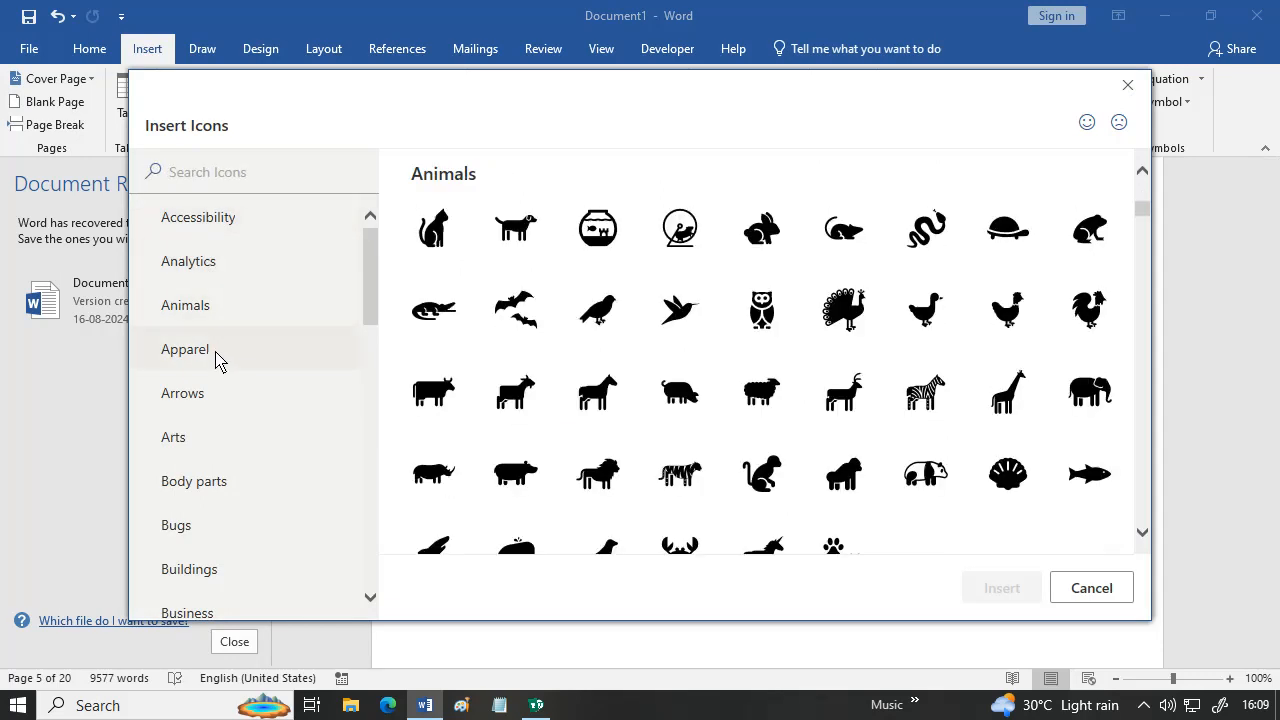
pyautogui.click(214, 355)
pyautogui.click(207, 481)
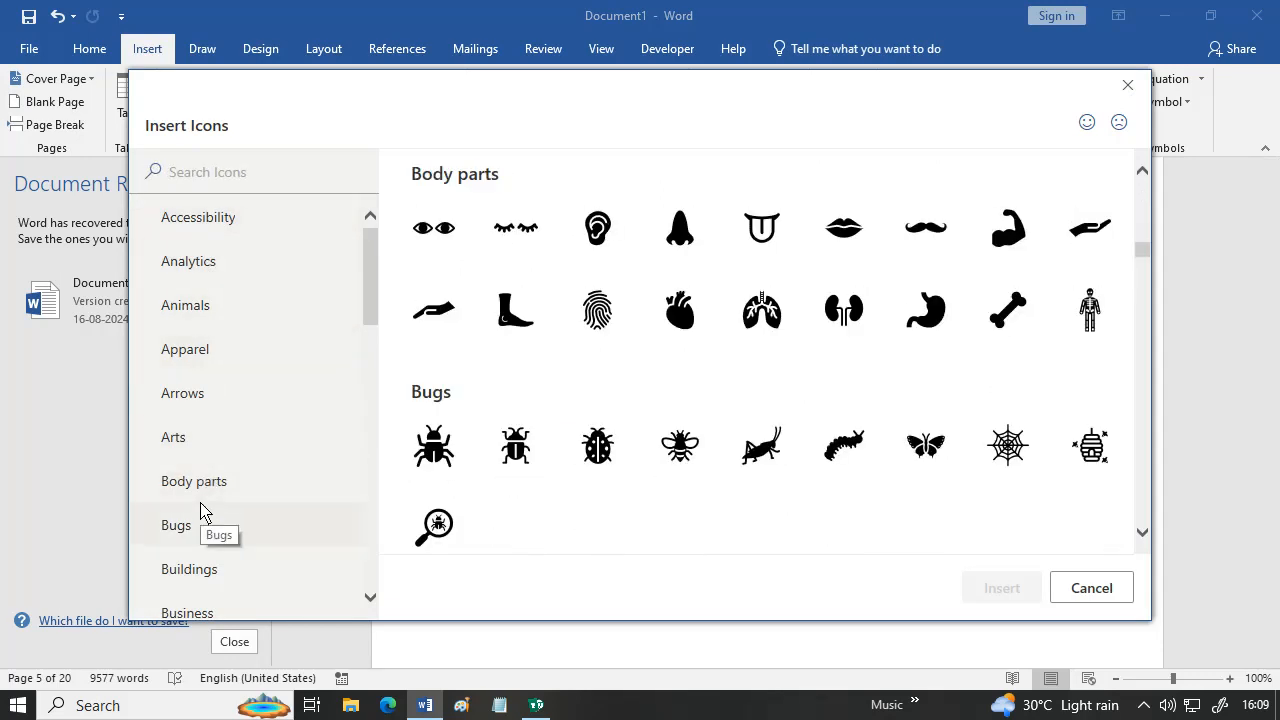
pyautogui.click(203, 306)
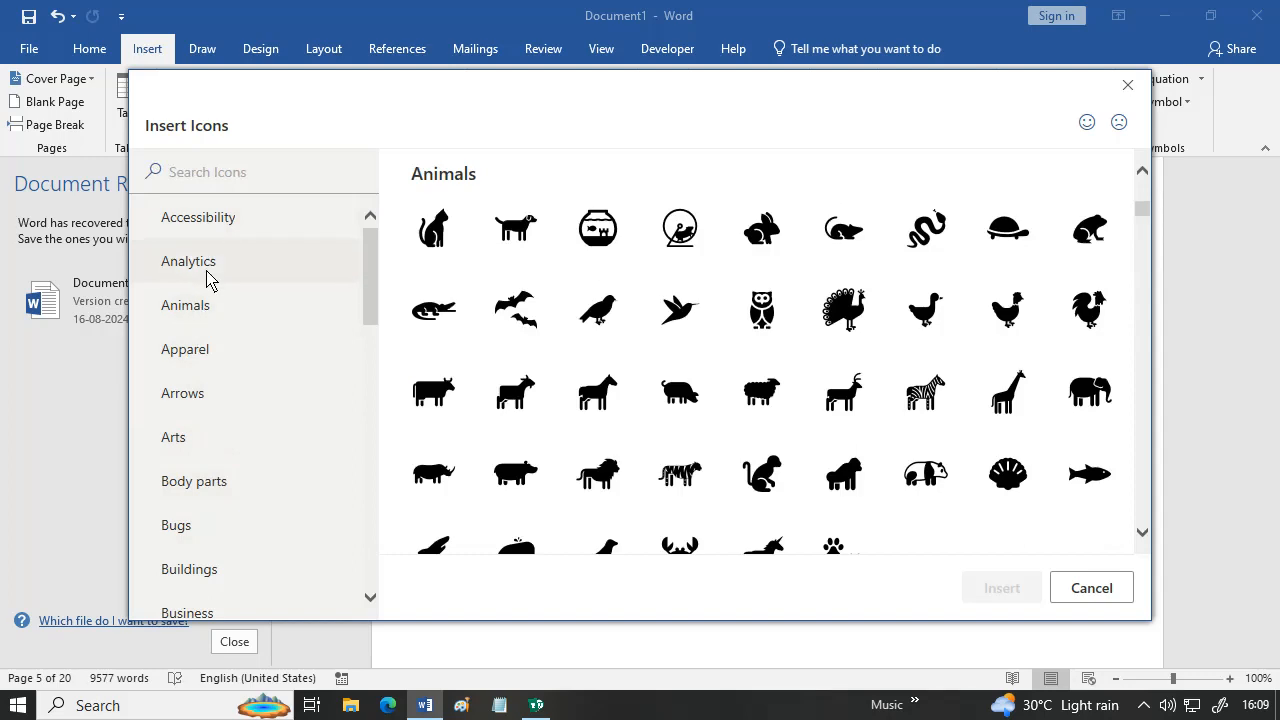
pyautogui.click(203, 220)
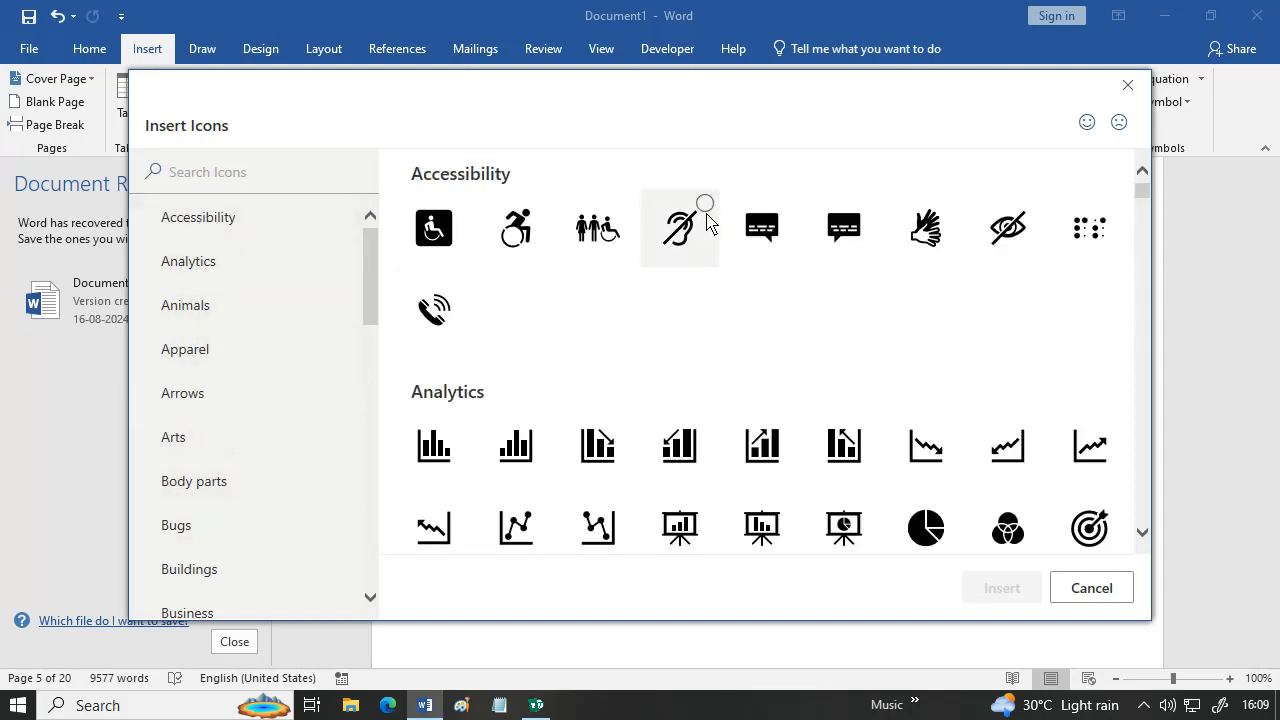
pyautogui.click(709, 254)
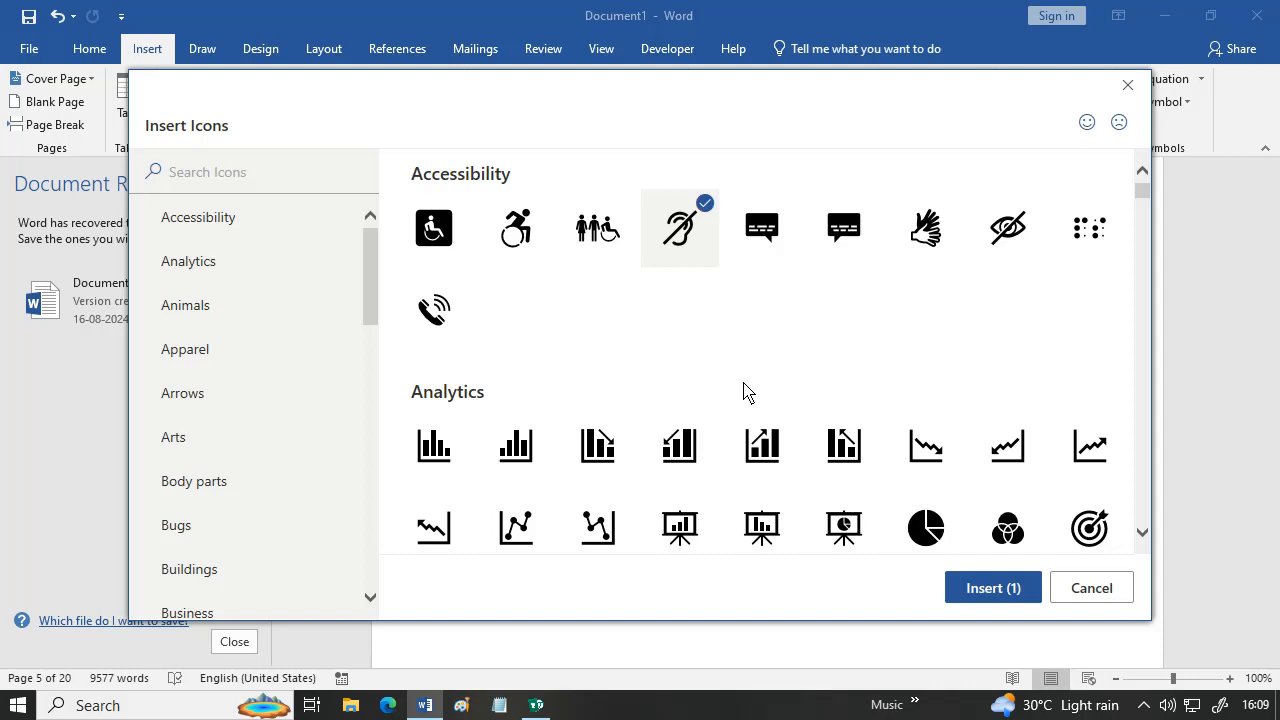
pyautogui.click(973, 587)
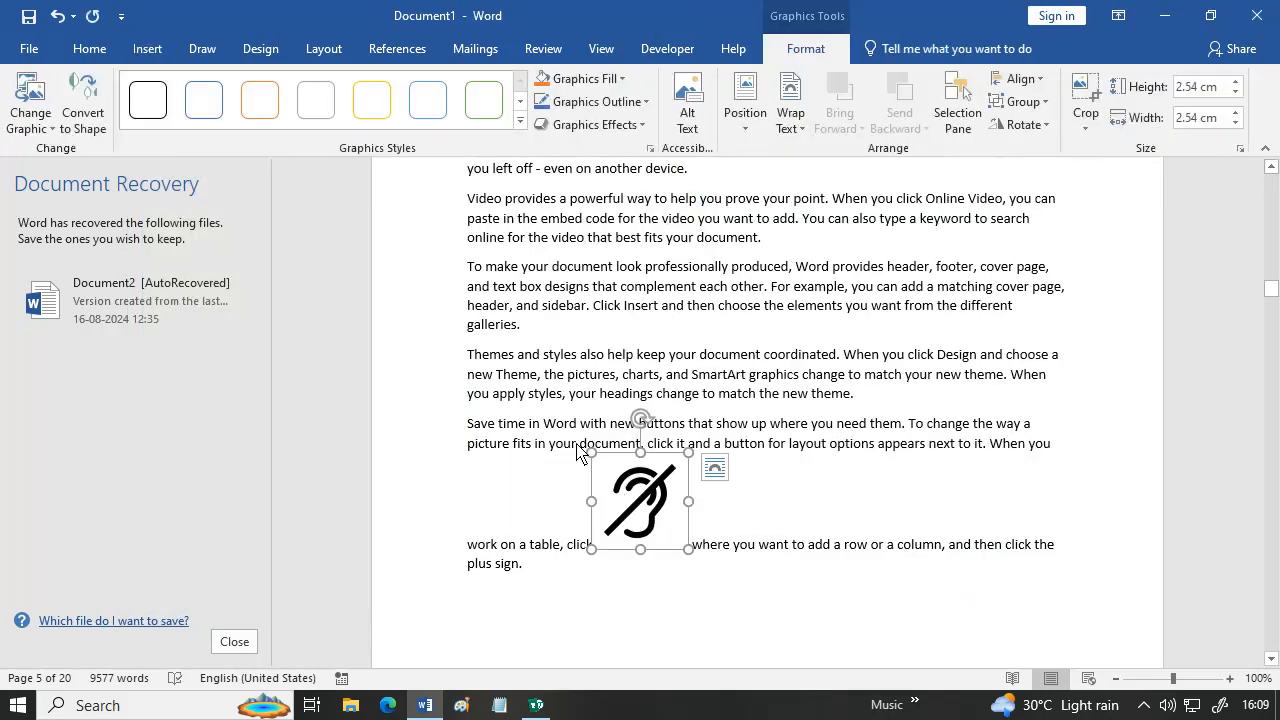
# - Enlarge the crossed-out ear icon to about 7.7 cm square, and delete it
pyautogui.moveTo(591, 456); pyautogui.dragTo(400, 260)
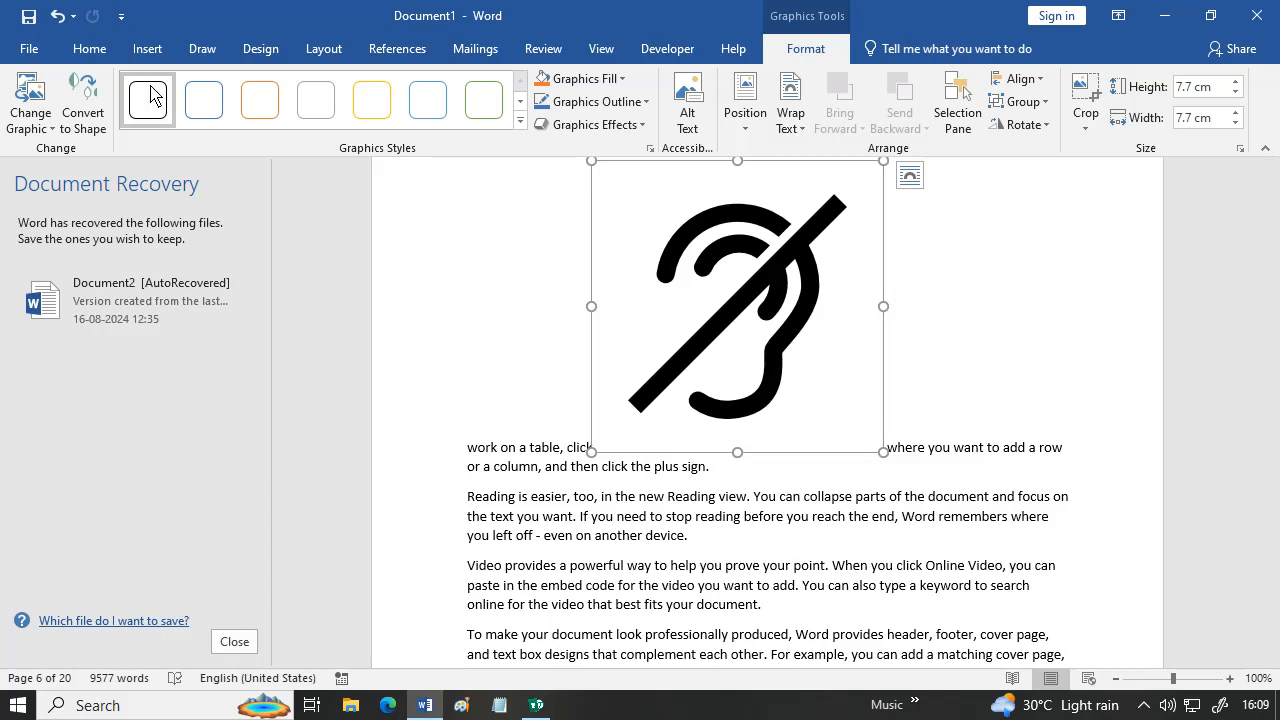
pyautogui.press('Delete')
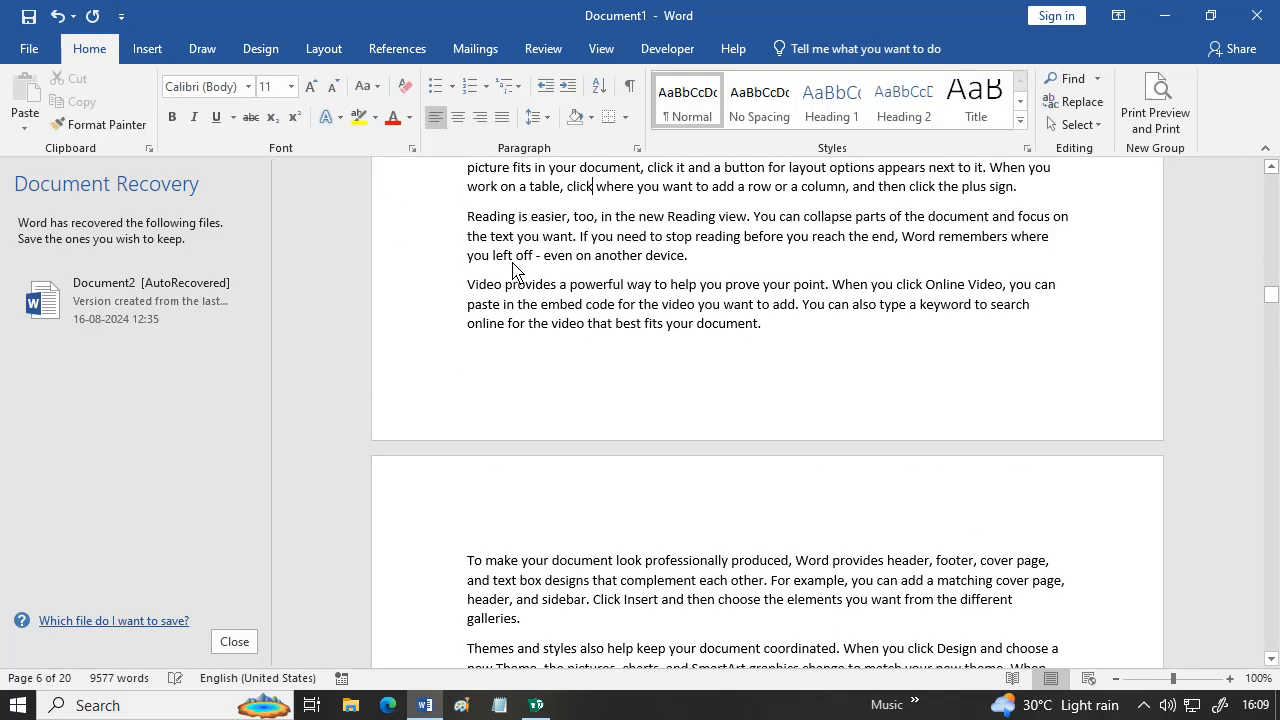
# - Insert the Accessibility icon of a leaning wheelchair user after "click" in the "Save time in Word" paragraph and enlarge it to about 5.93 cm square
pyautogui.click(148, 50)
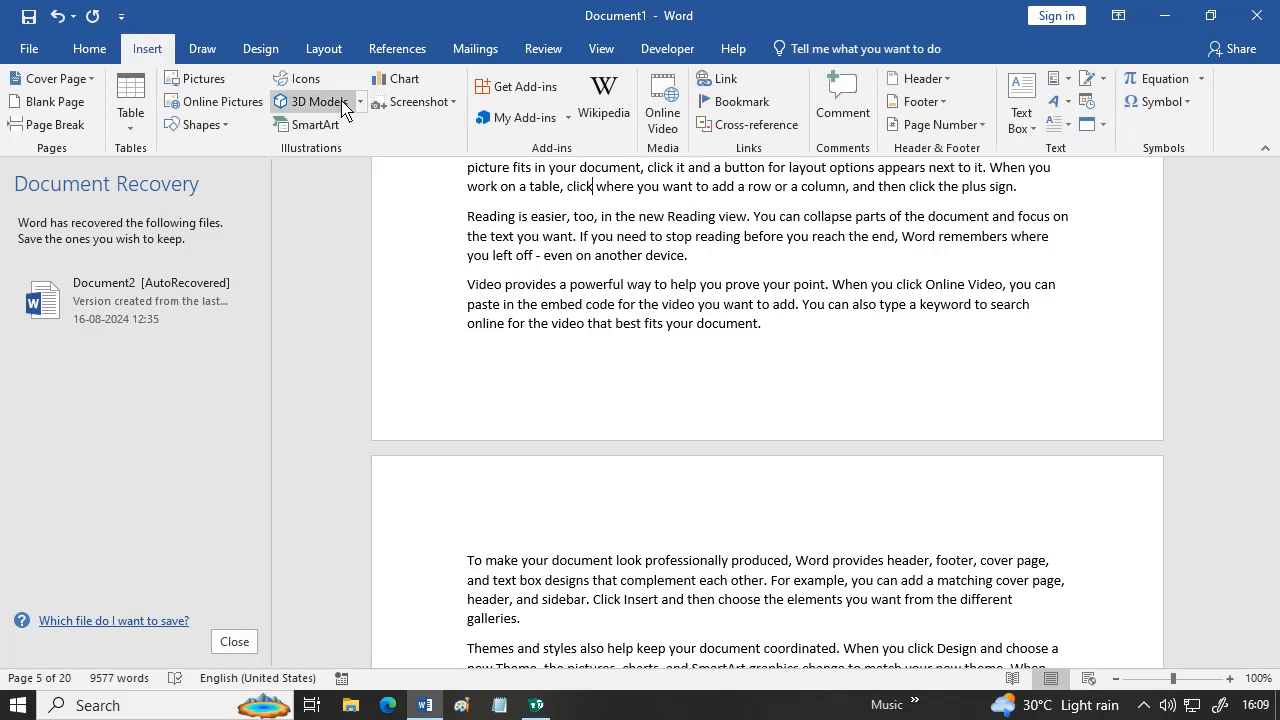
pyautogui.click(312, 84)
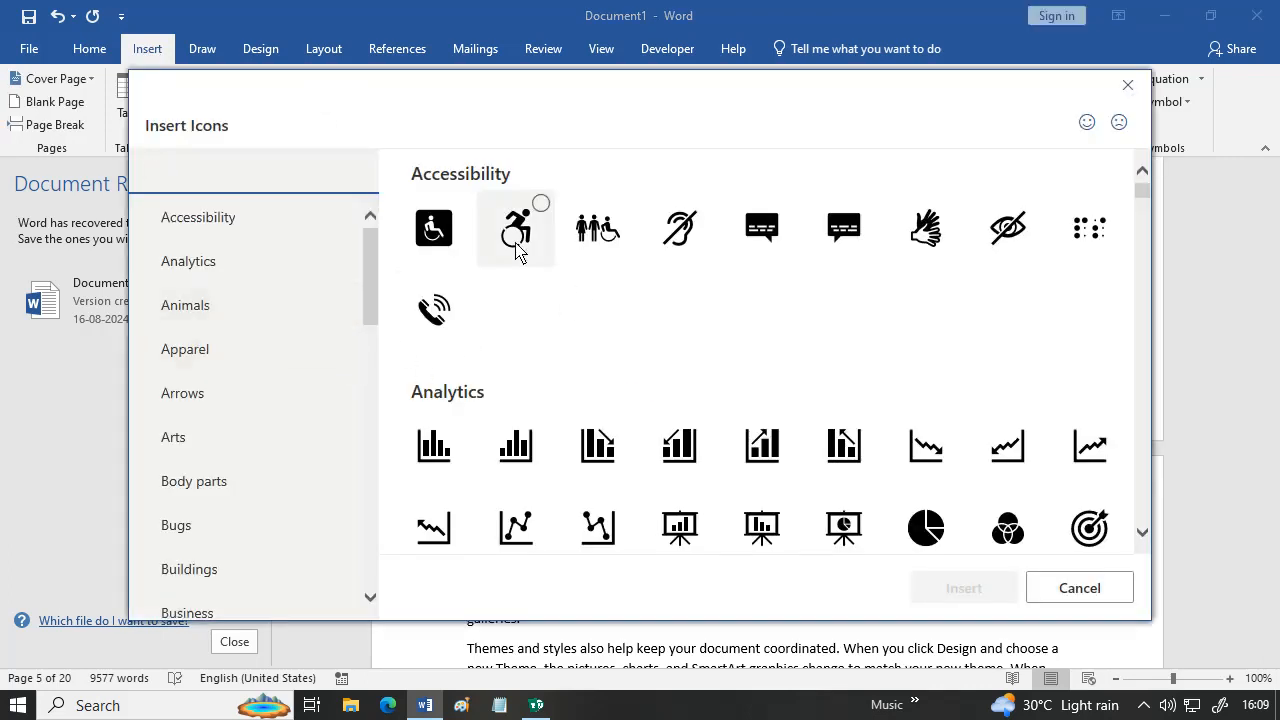
pyautogui.click(516, 248)
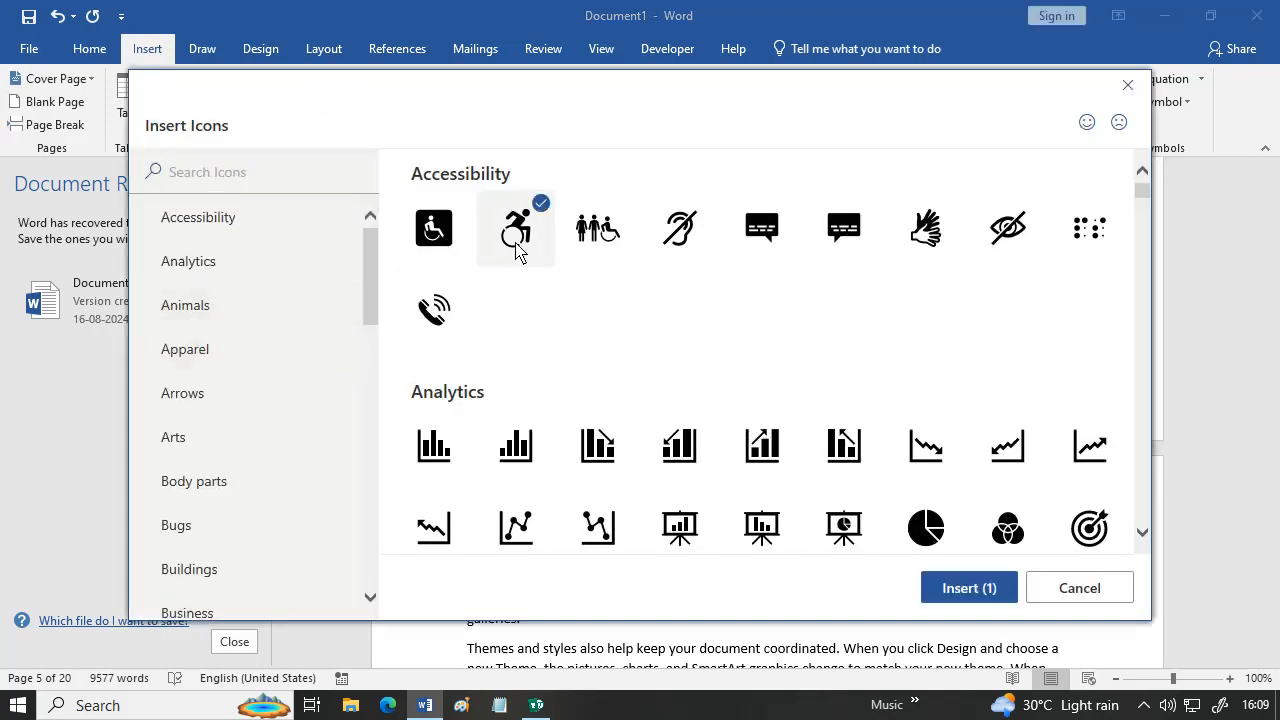
pyautogui.click(968, 588)
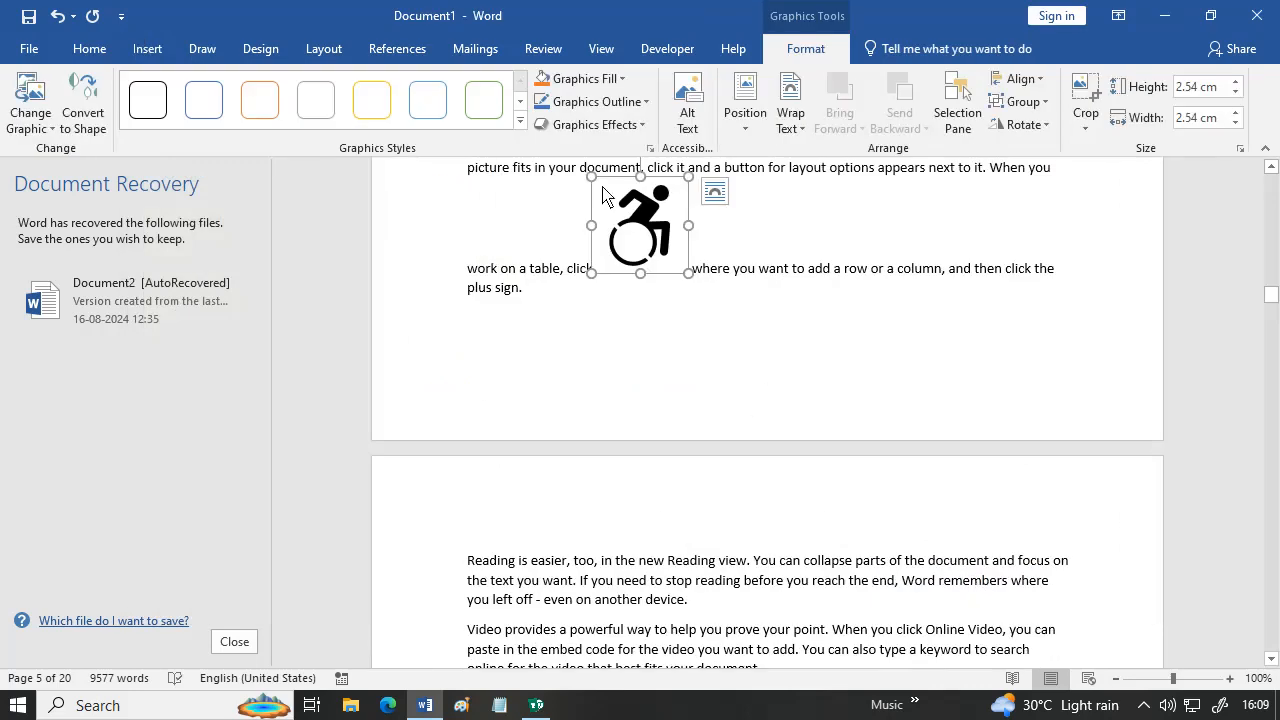
pyautogui.scroll(3, 603, 195)
pyautogui.moveTo(591, 368); pyautogui.dragTo(508, 250)
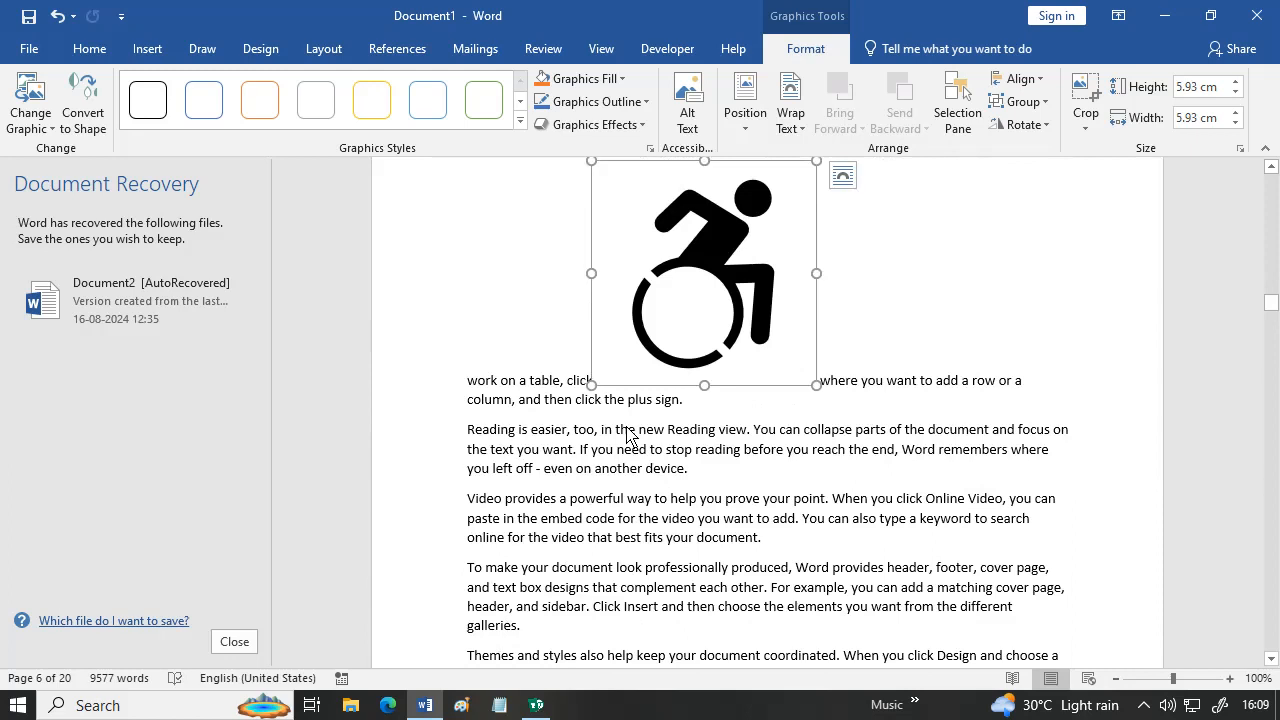
# - Insert the running dinosaur from the All Animated Models category of online 3D models near the text line below the wheelchair icon
pyautogui.click(145, 49)
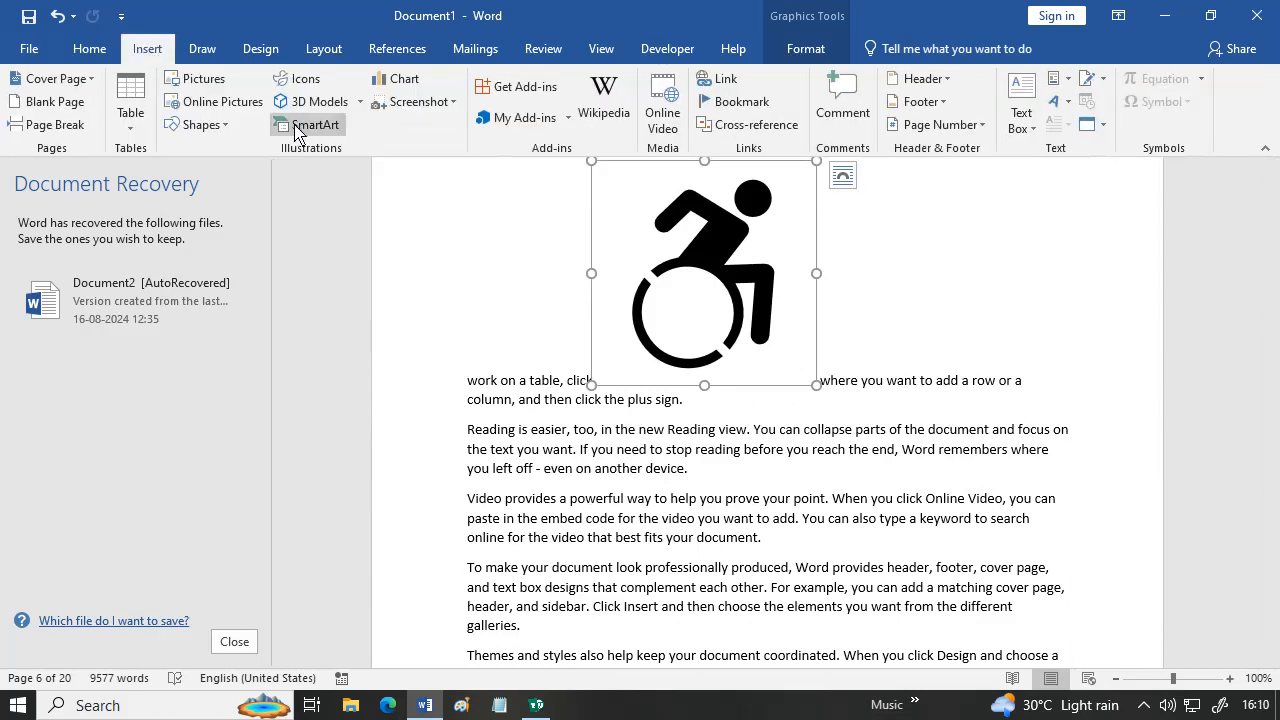
pyautogui.click(625, 399)
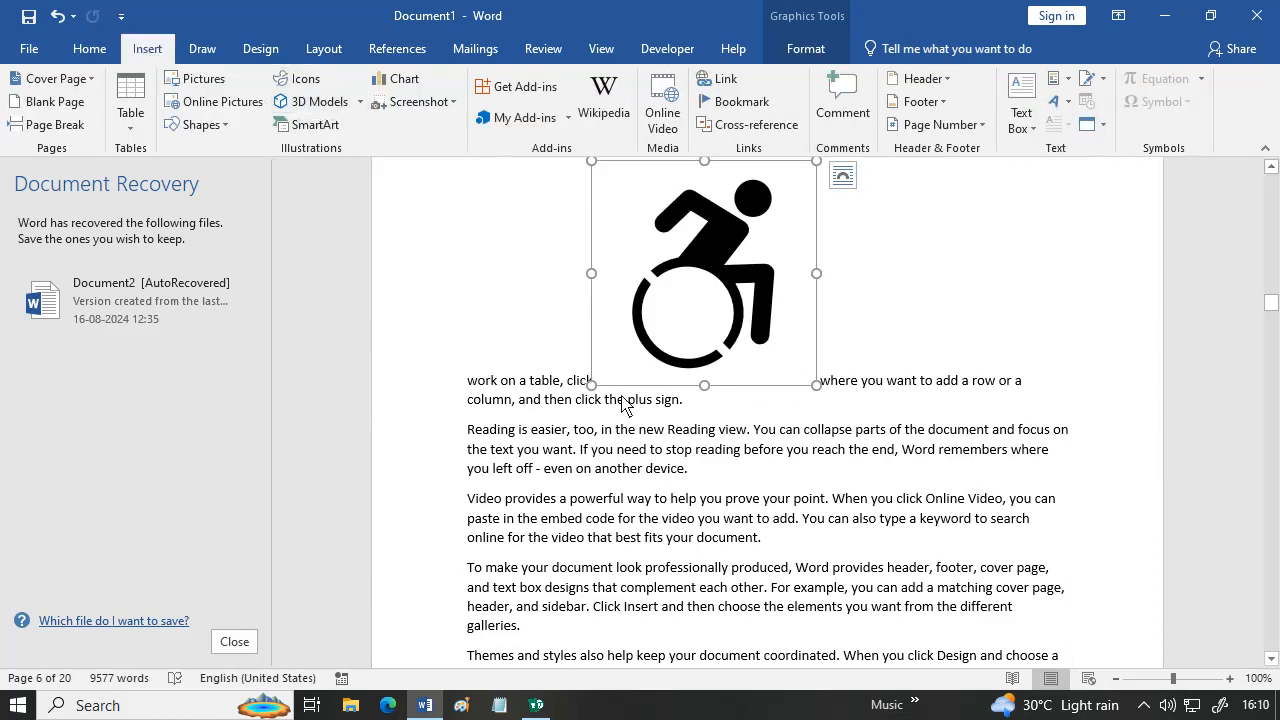
pyautogui.click(314, 104)
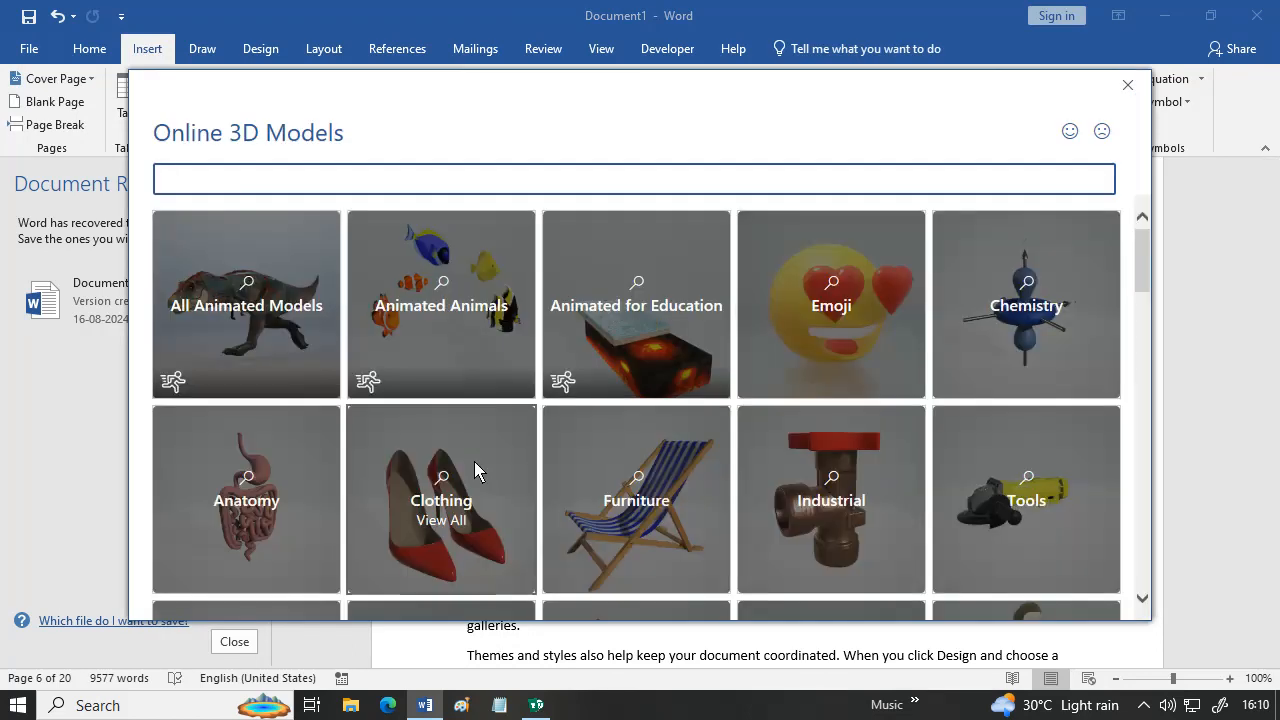
pyautogui.click(251, 347)
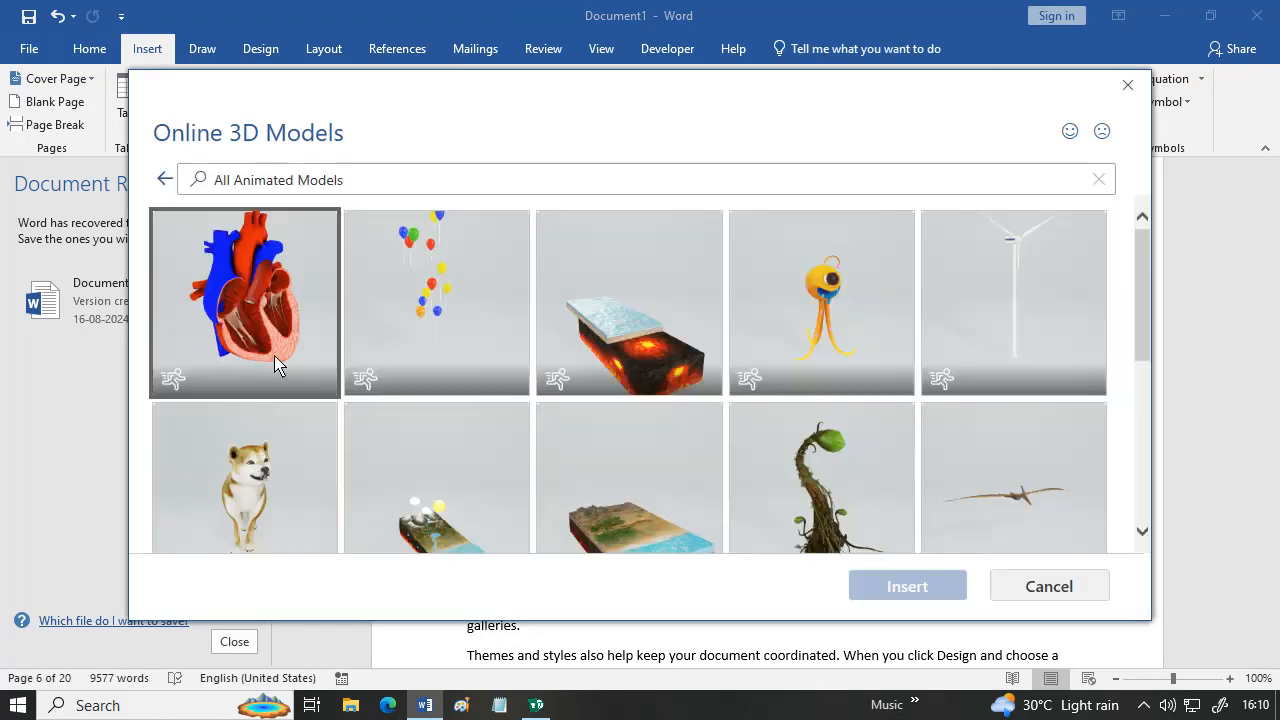
pyautogui.scroll(-2, 420, 400)
pyautogui.scroll(-2, 830, 475)
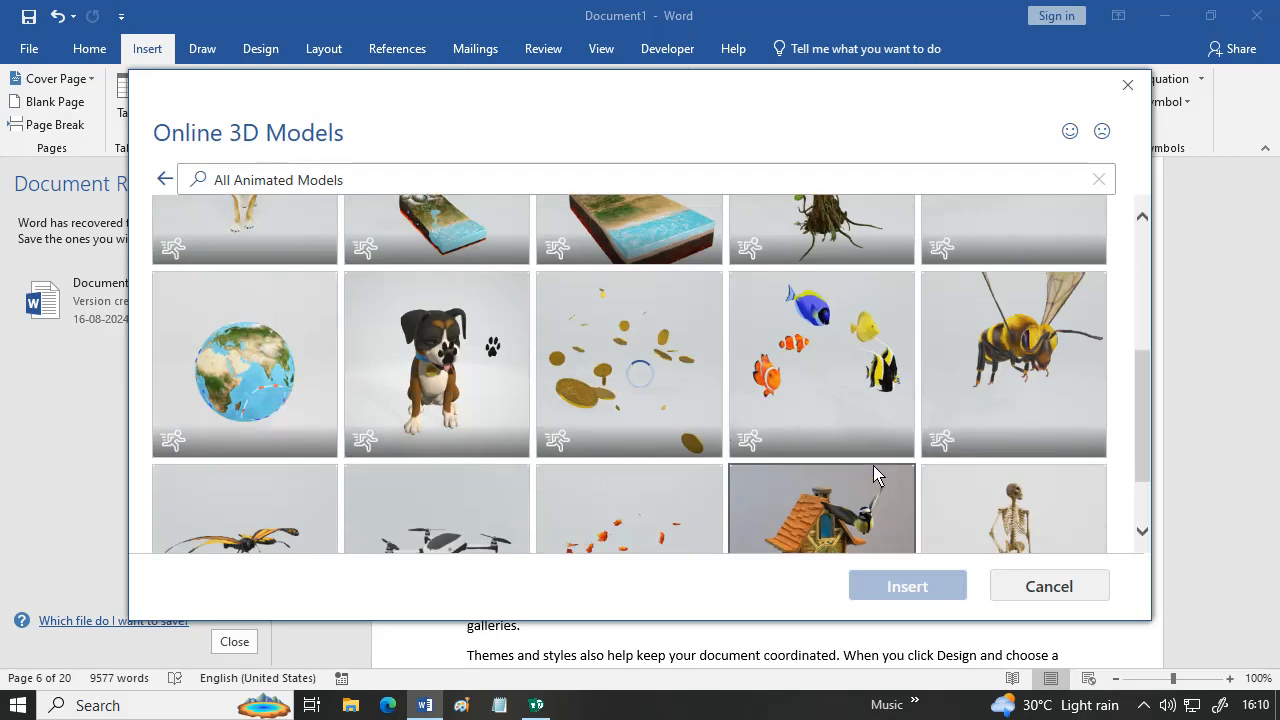
pyautogui.scroll(-3, 620, 450)
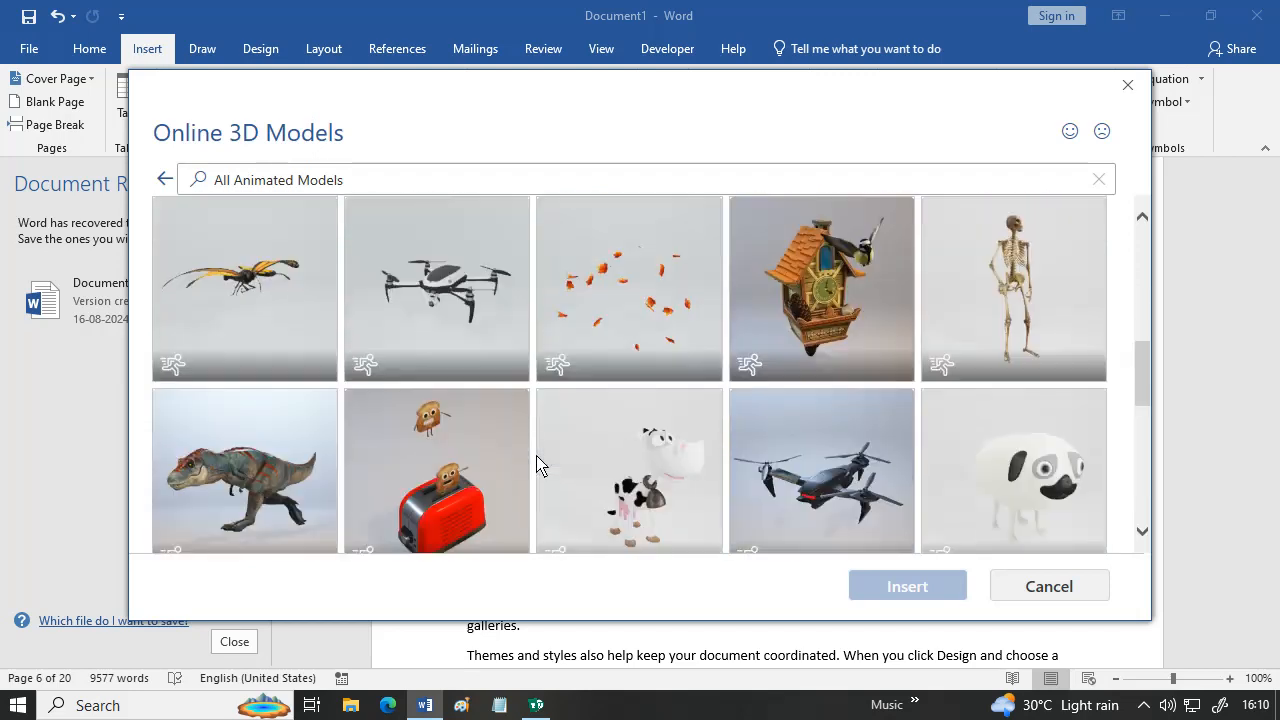
pyautogui.click(237, 478)
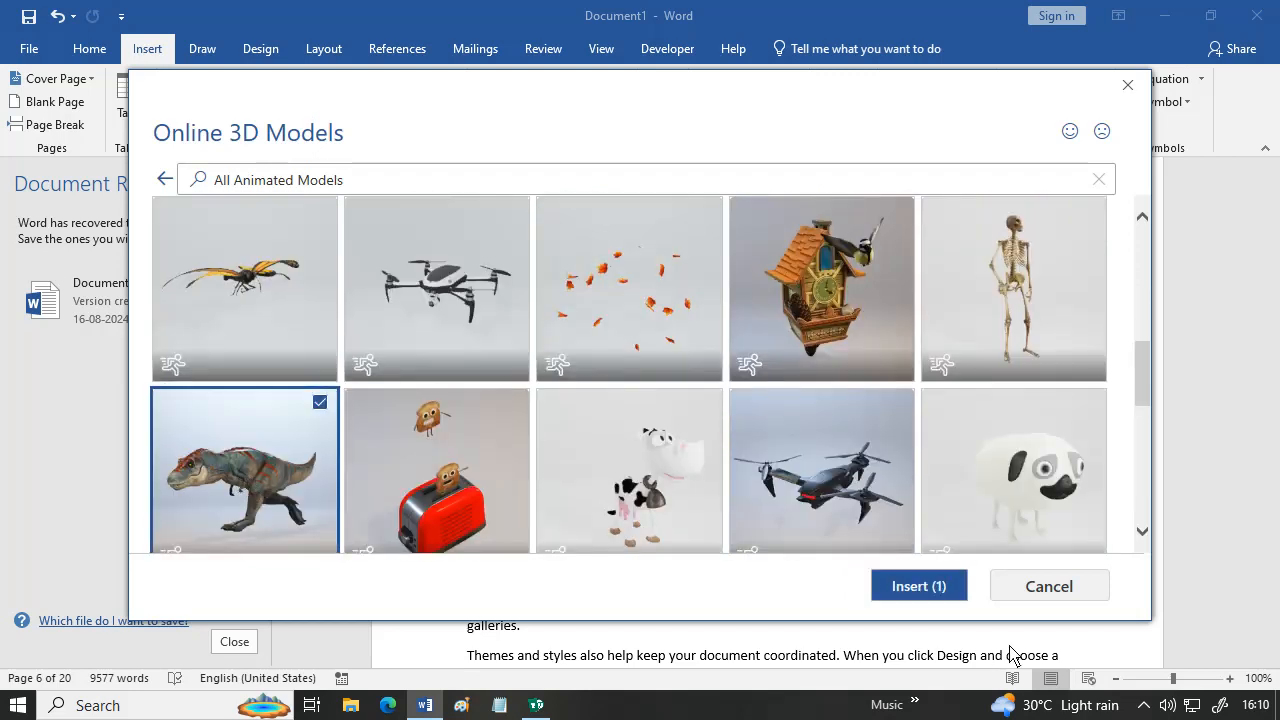
pyautogui.click(918, 588)
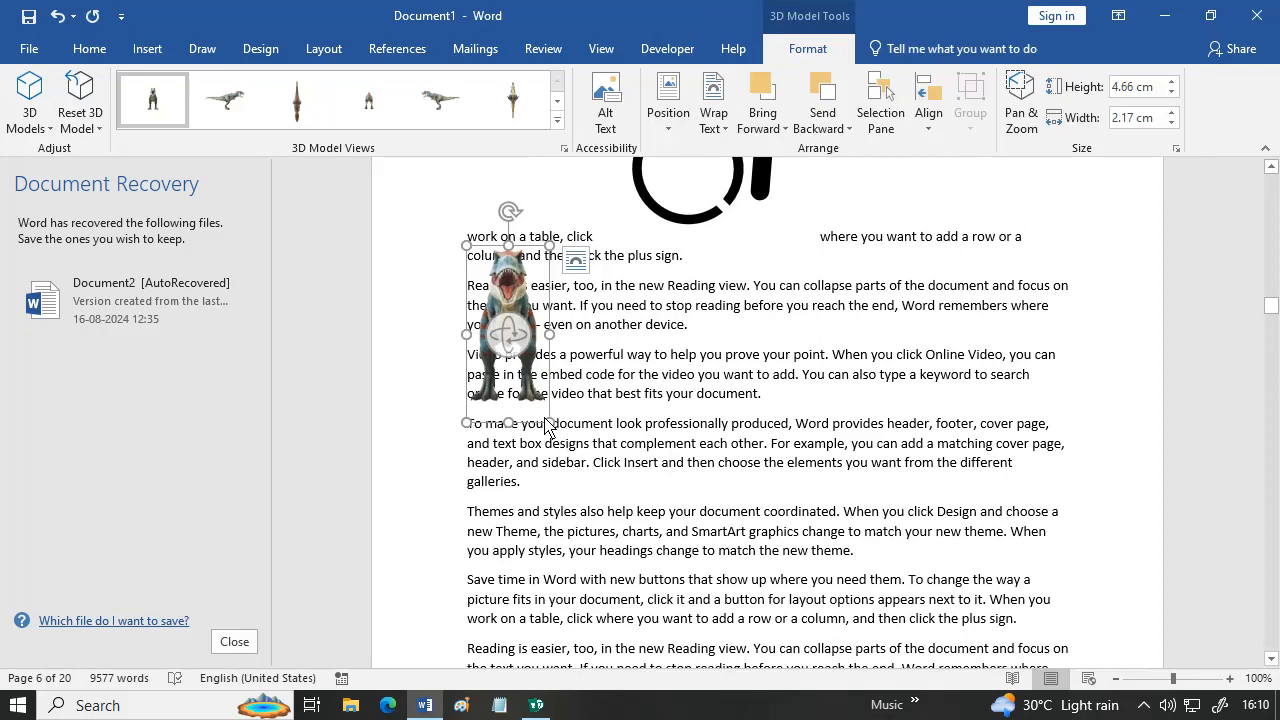
# - Enlarge the dinosaur model to about 12.21 cm high and rotate it from its front view to a side view with the head facing right
pyautogui.moveTo(549, 423); pyautogui.dragTo(705, 555)
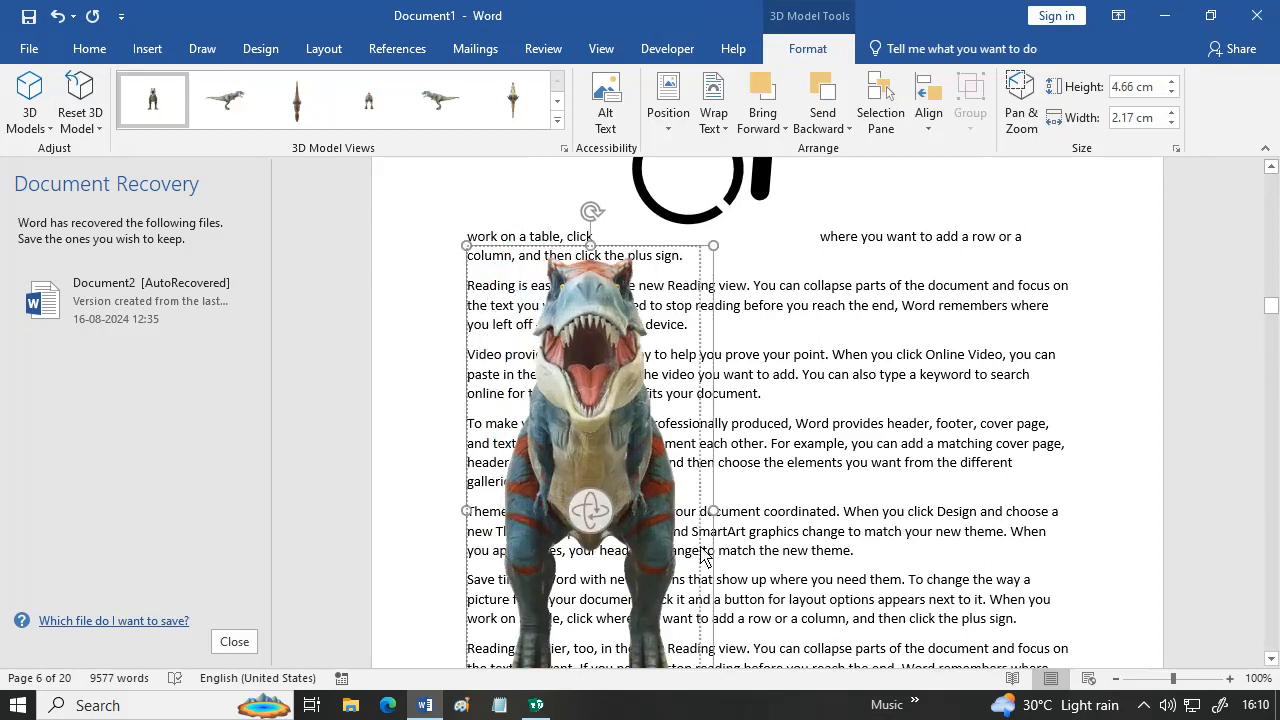
pyautogui.moveTo(590, 508); pyautogui.dragTo(724, 513)
pyautogui.click(583, 481)
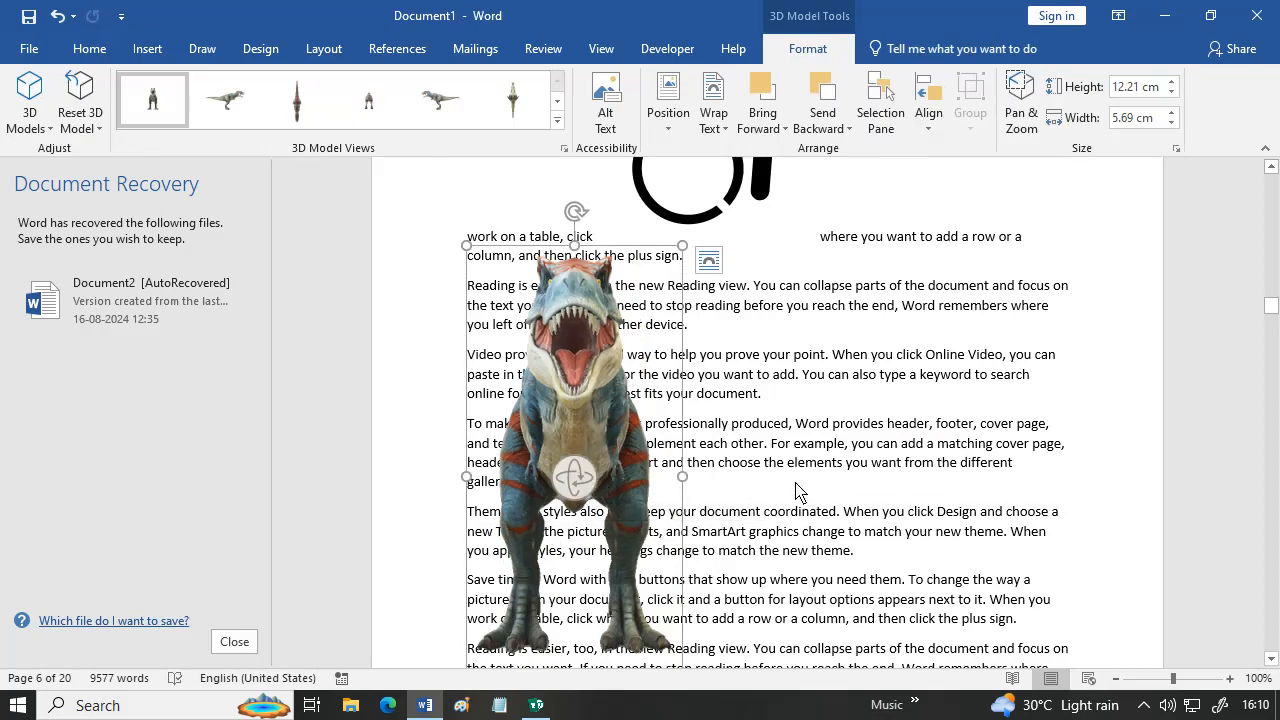
pyautogui.hotkey('ctrl', 'z')
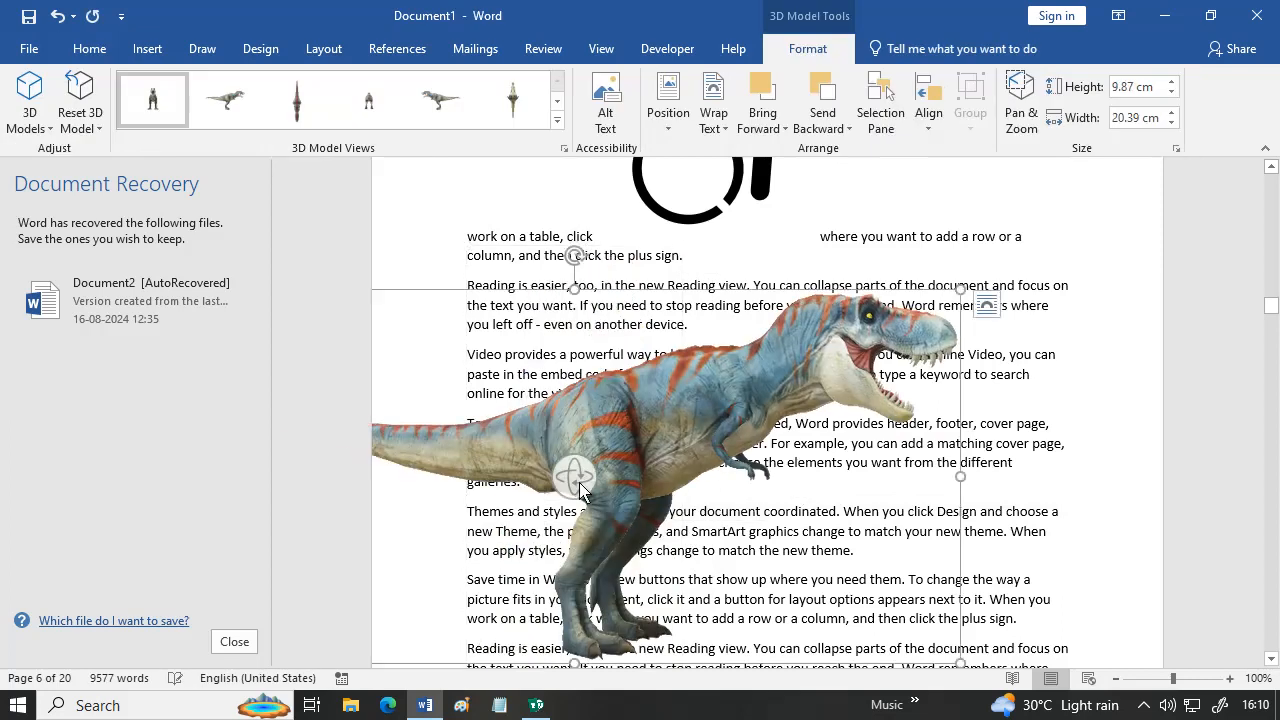
pyautogui.moveTo(573, 479); pyautogui.dragTo(724, 506)
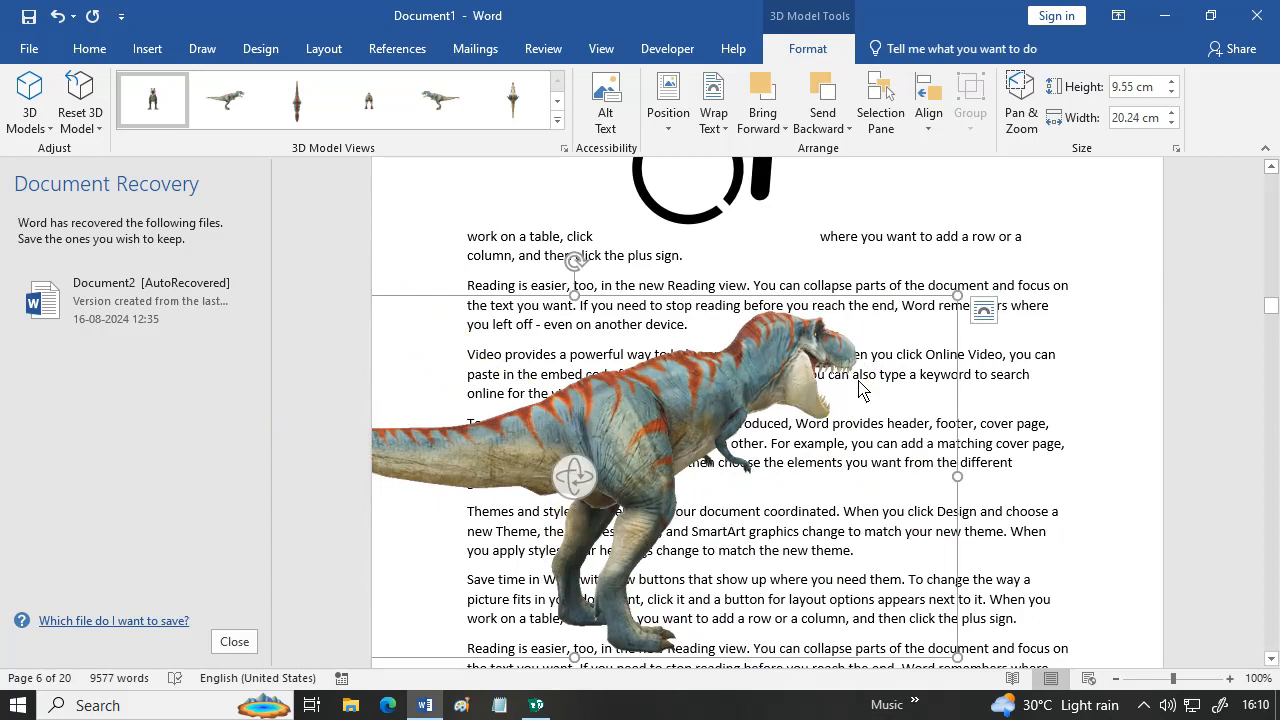
# - Deselect the dinosaur model and create a new blank document
pyautogui.click(950, 446)
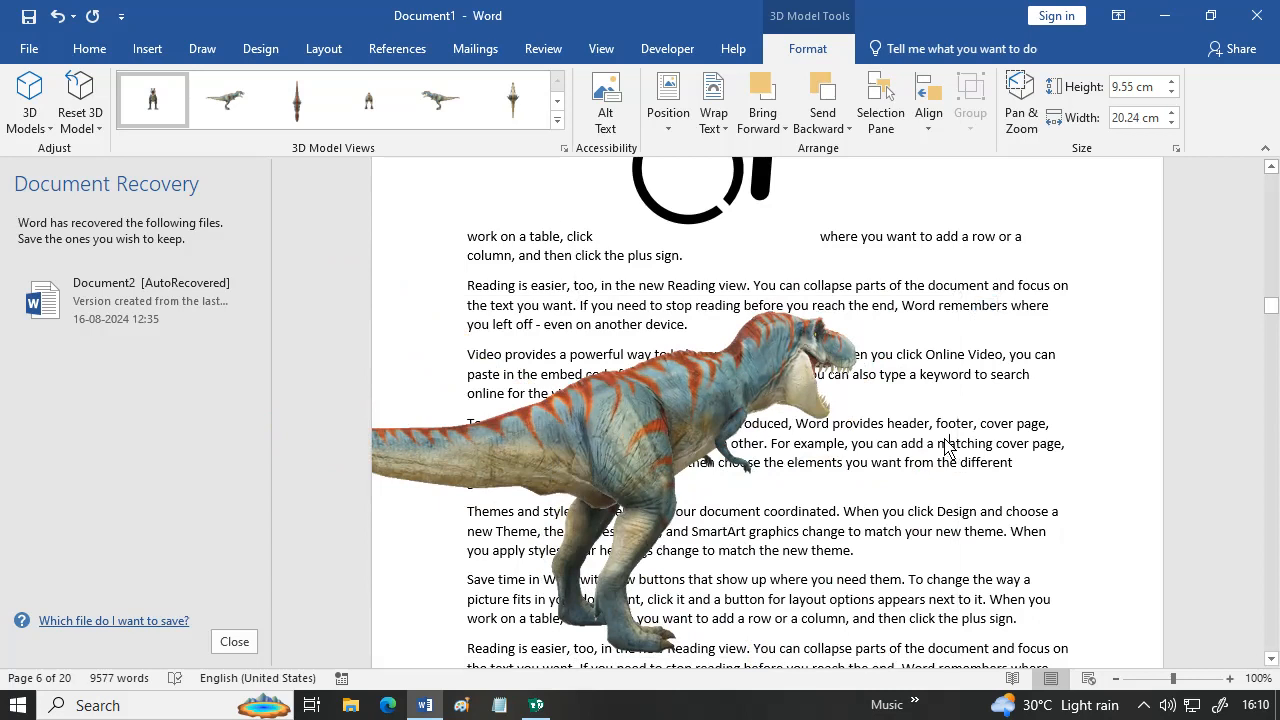
pyautogui.click(142, 54)
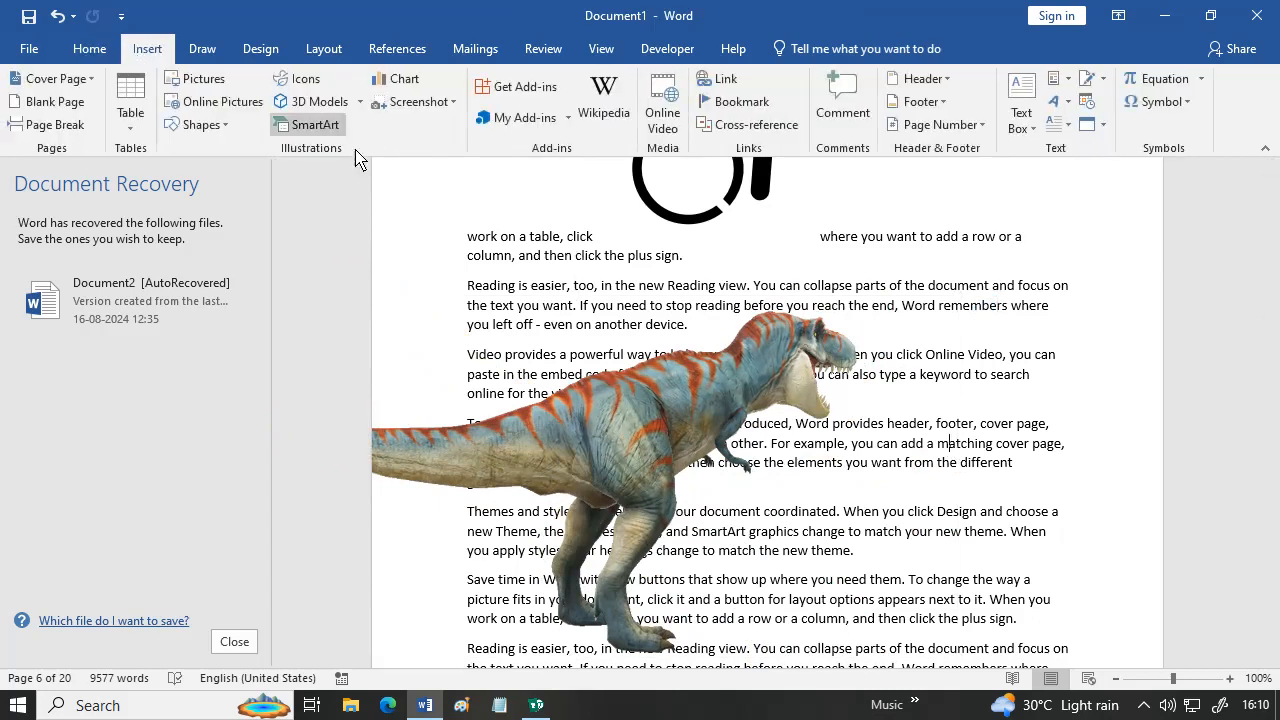
pyautogui.hotkey('ctrl', 'n')
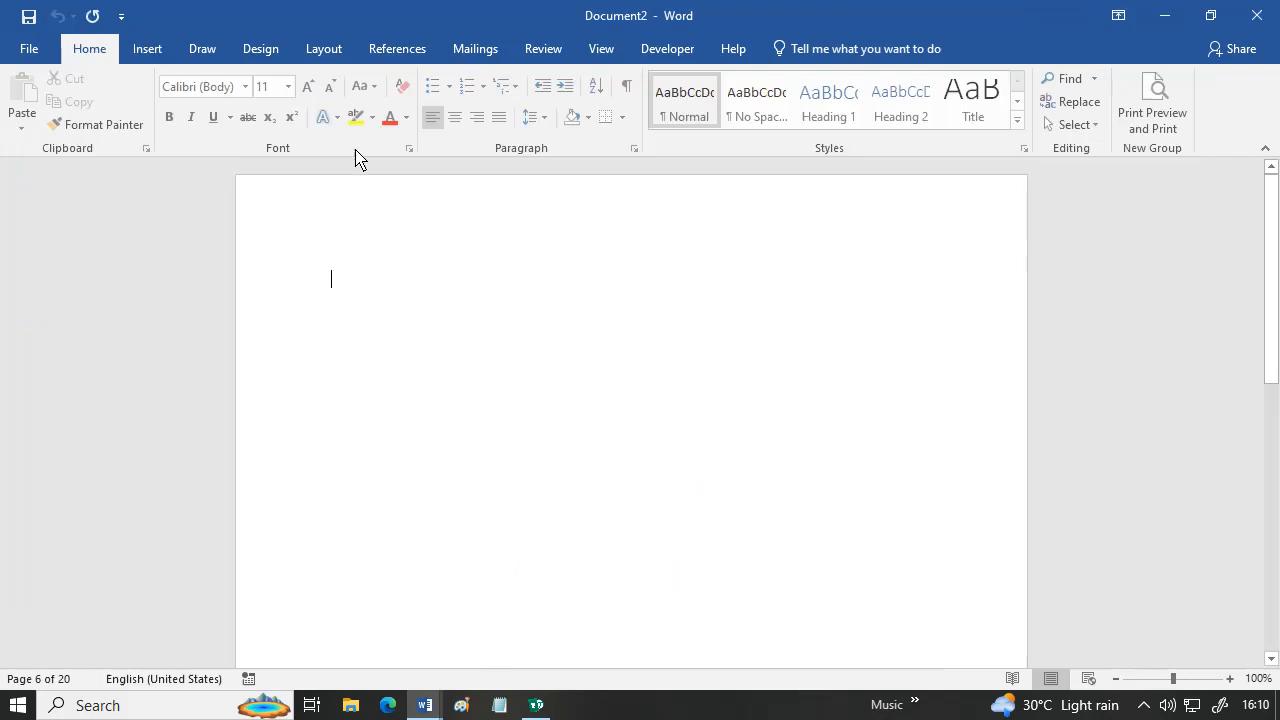
# - Insert a SmartArt graphic from the Hierarchy category, using the layout with picture circles and text beside them
pyautogui.click(152, 52)
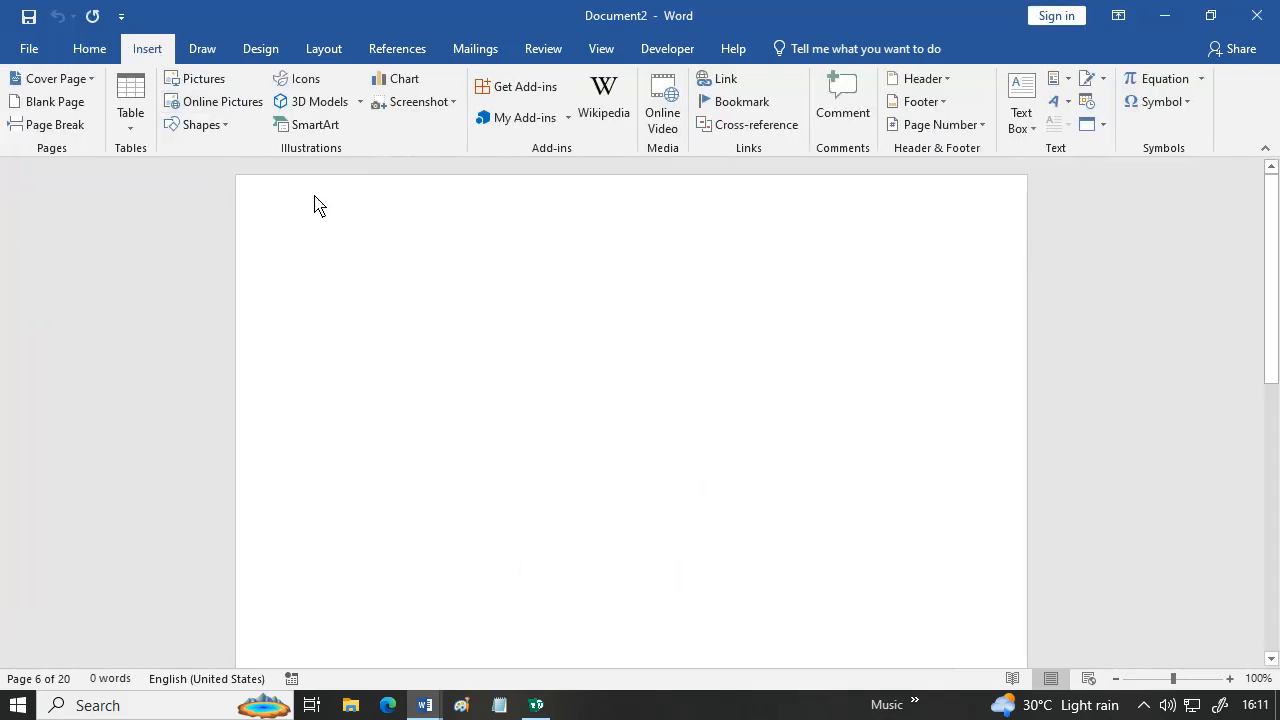
pyautogui.click(328, 135)
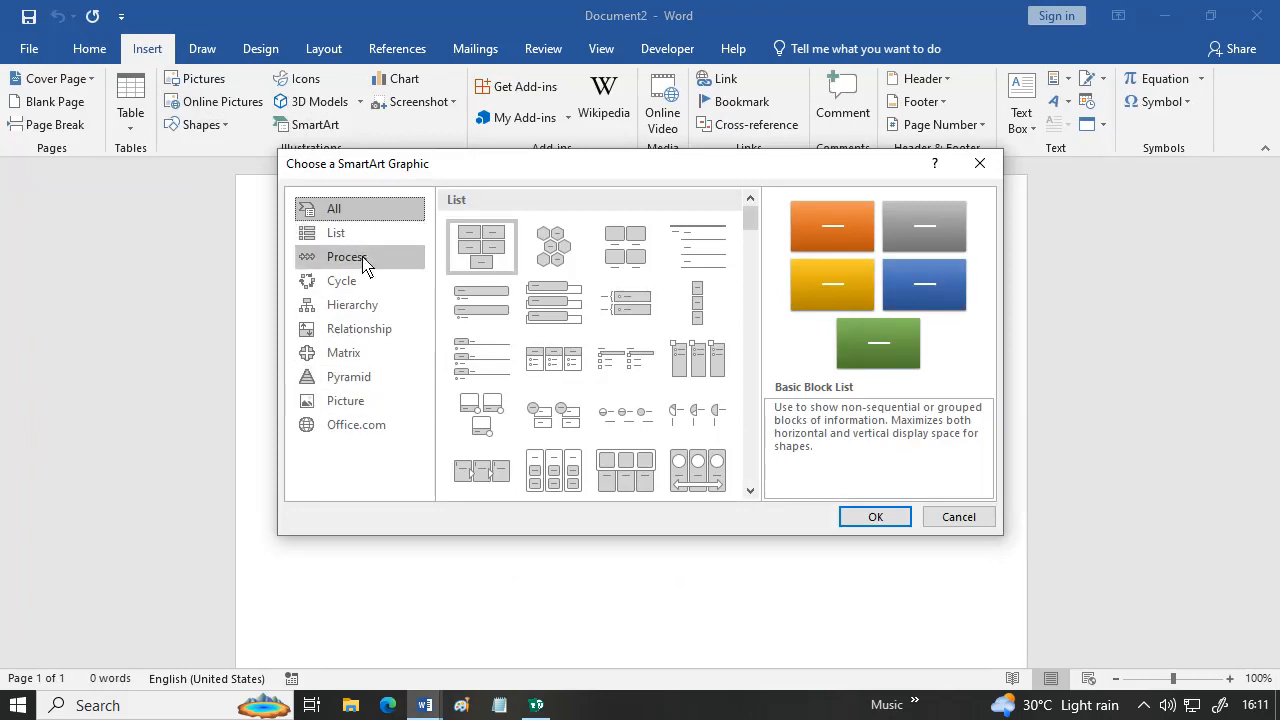
pyautogui.click(354, 308)
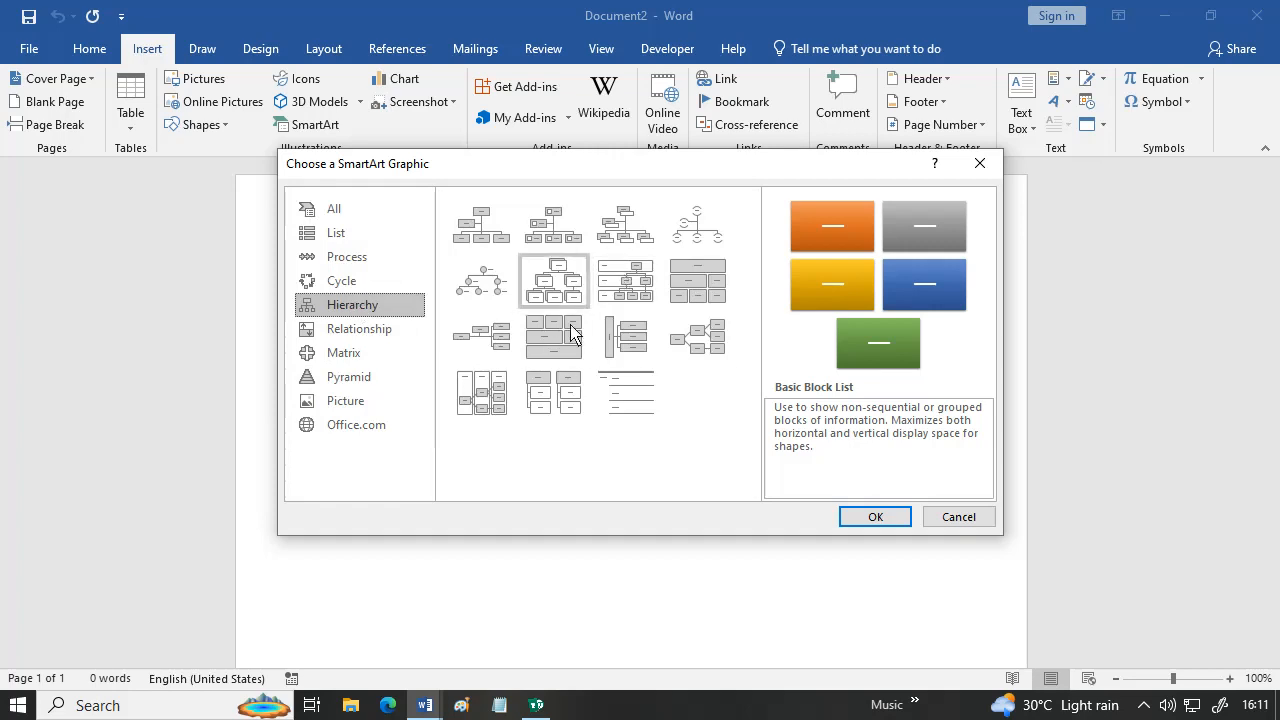
pyautogui.click(489, 306)
pyautogui.click(872, 517)
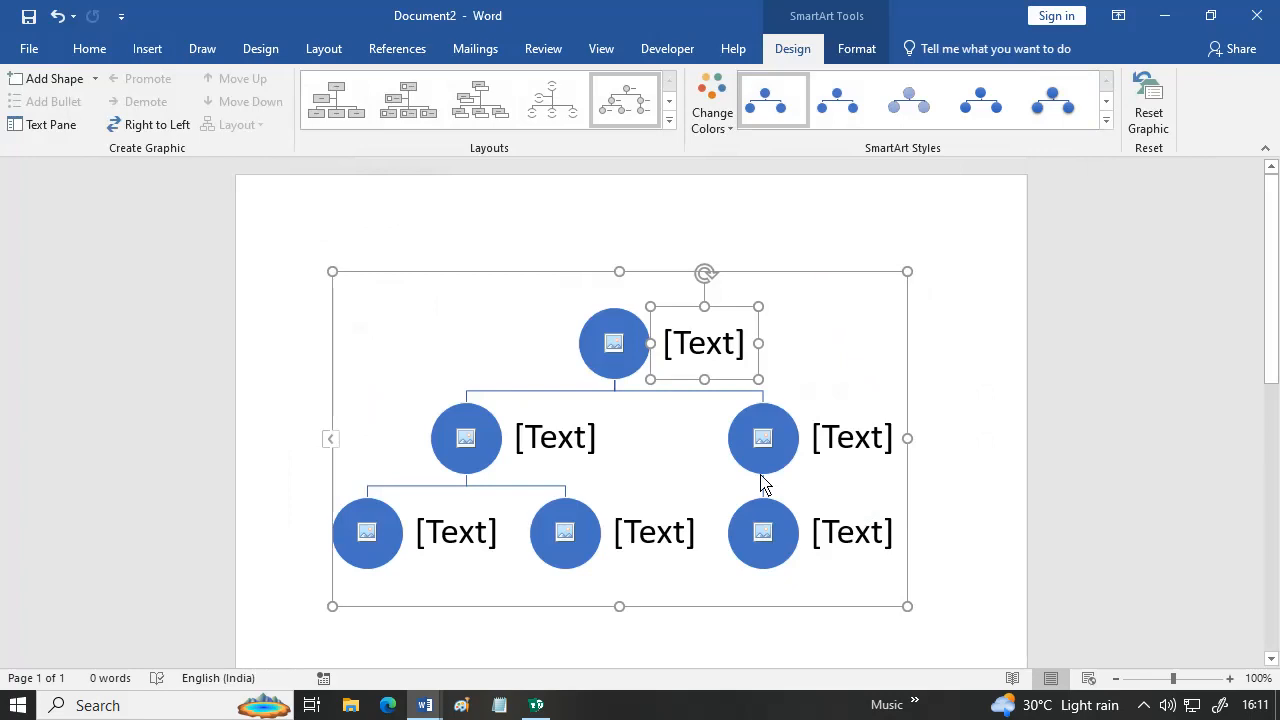
# - Fill the hierarchy's text placeholders with "g" at the top, "a" and "b" on the second level, and "n", "j" and "op" on the third
pyautogui.click(702, 360)
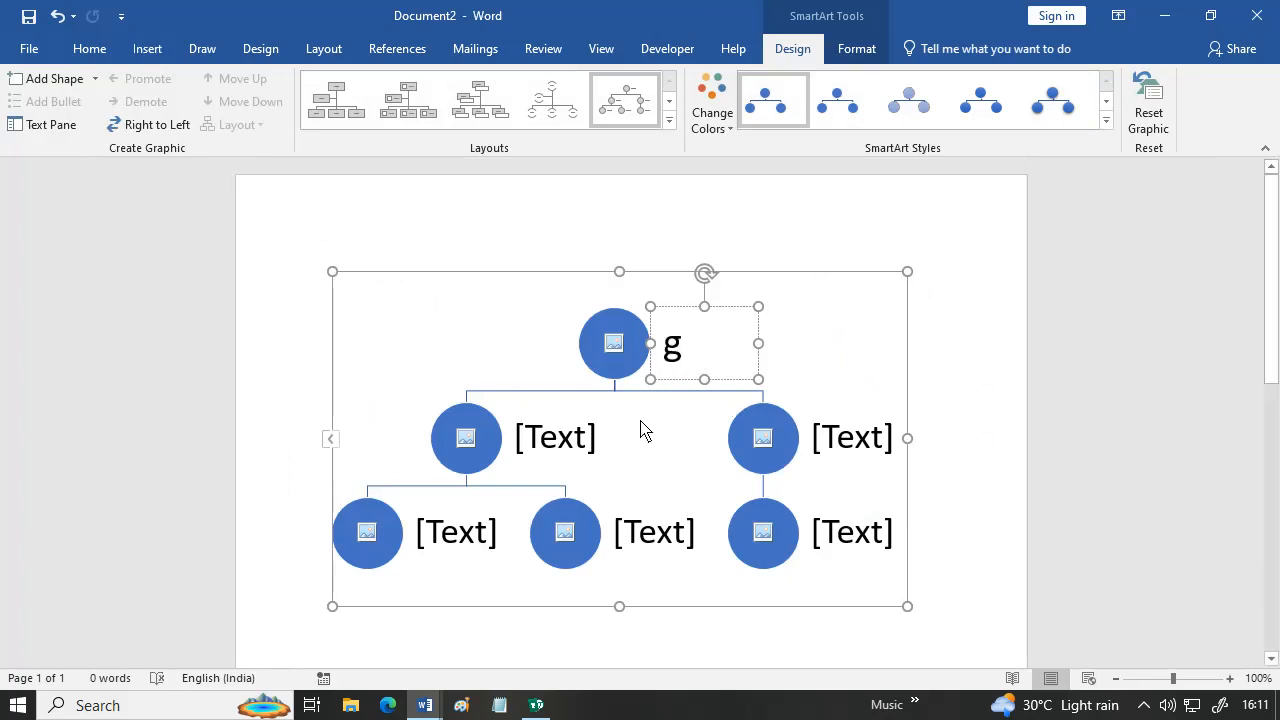
pyautogui.click(541, 452)
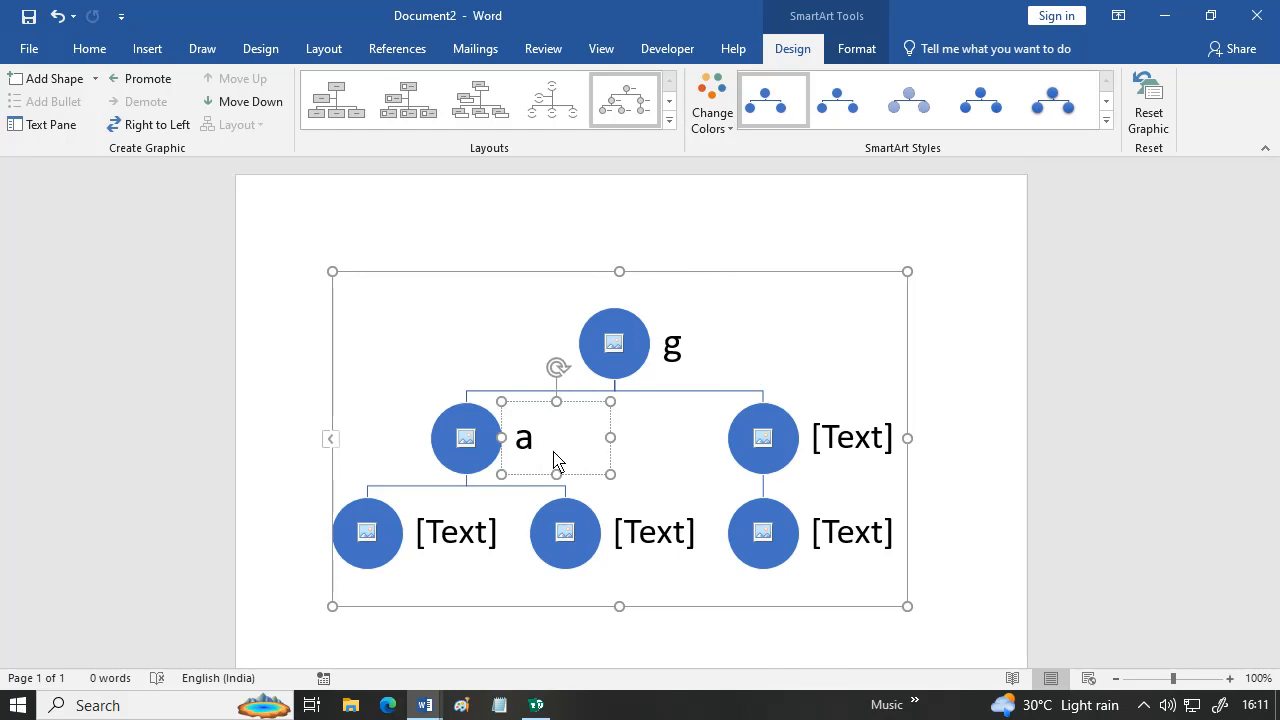
pyautogui.click(819, 421)
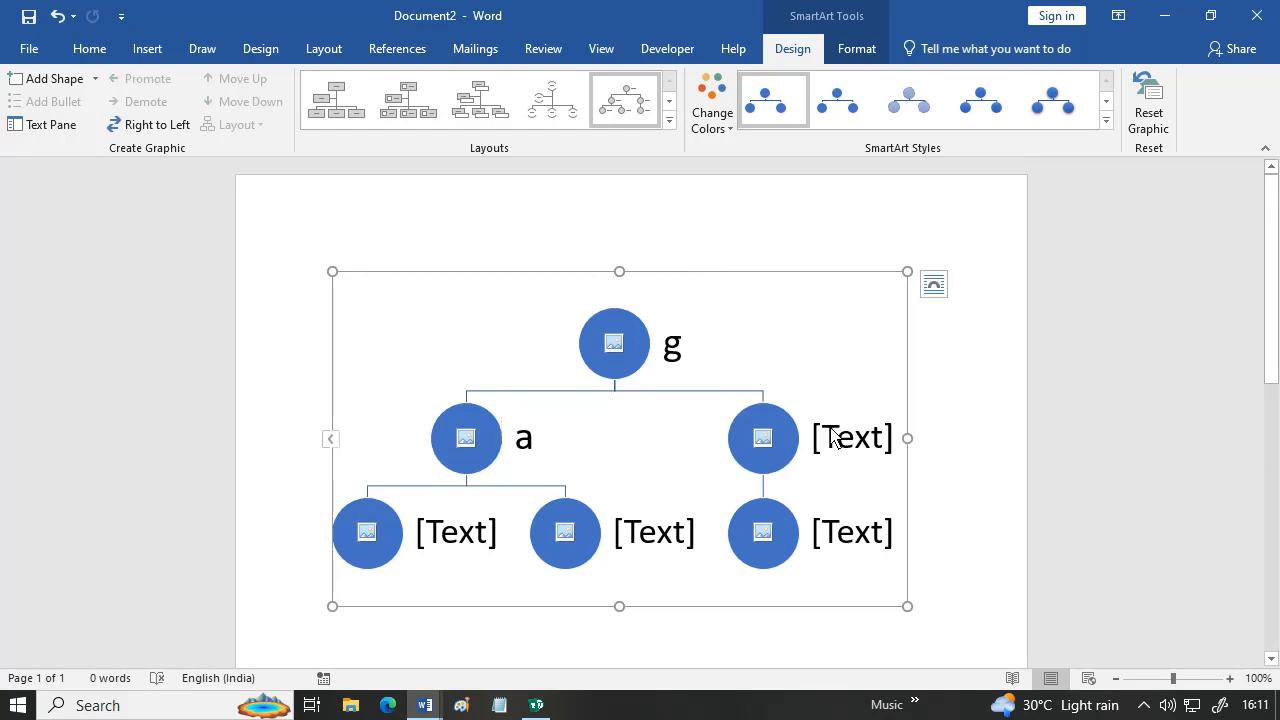
pyautogui.click(835, 440)
pyautogui.write('b')
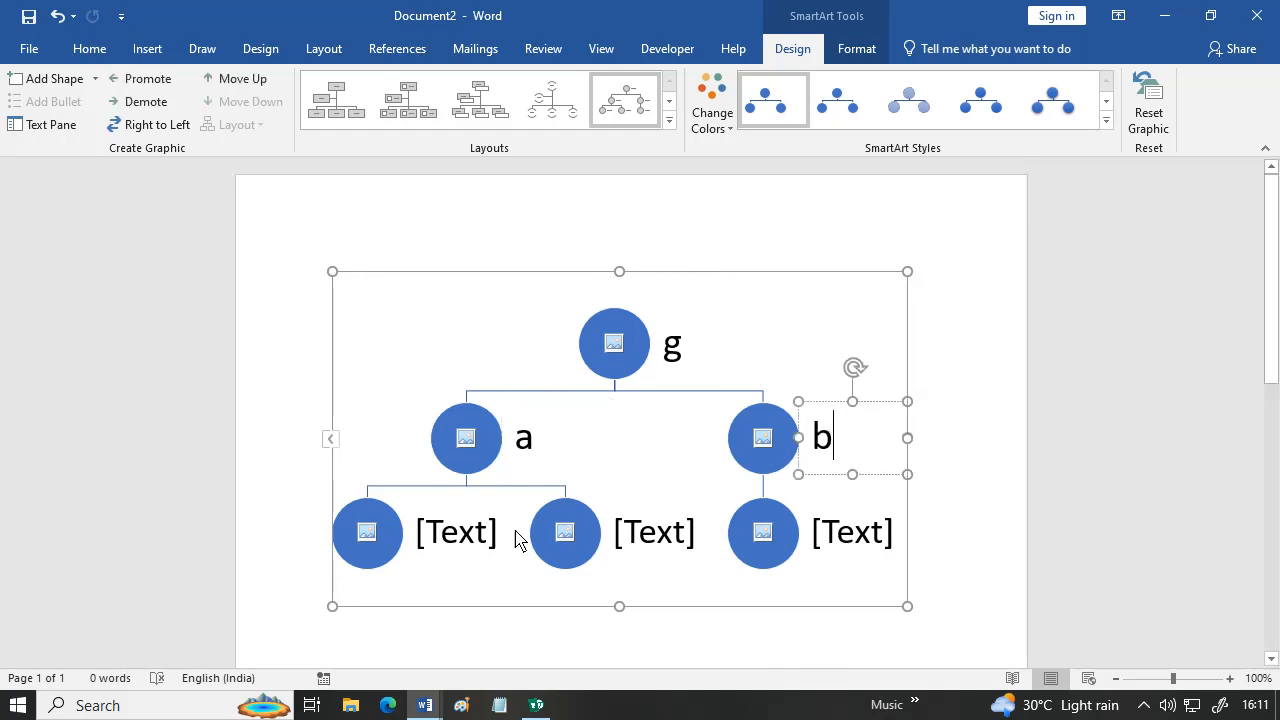
pyautogui.click(480, 548)
pyautogui.write('n')
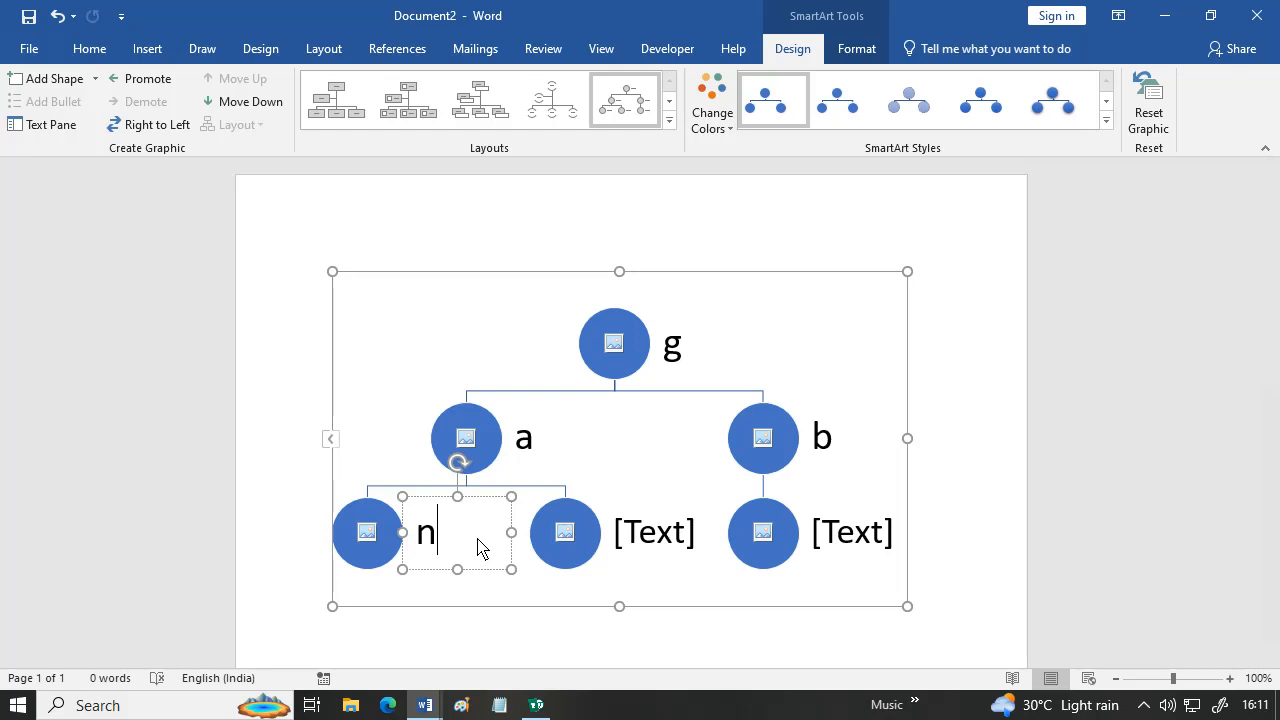
pyautogui.click(629, 544)
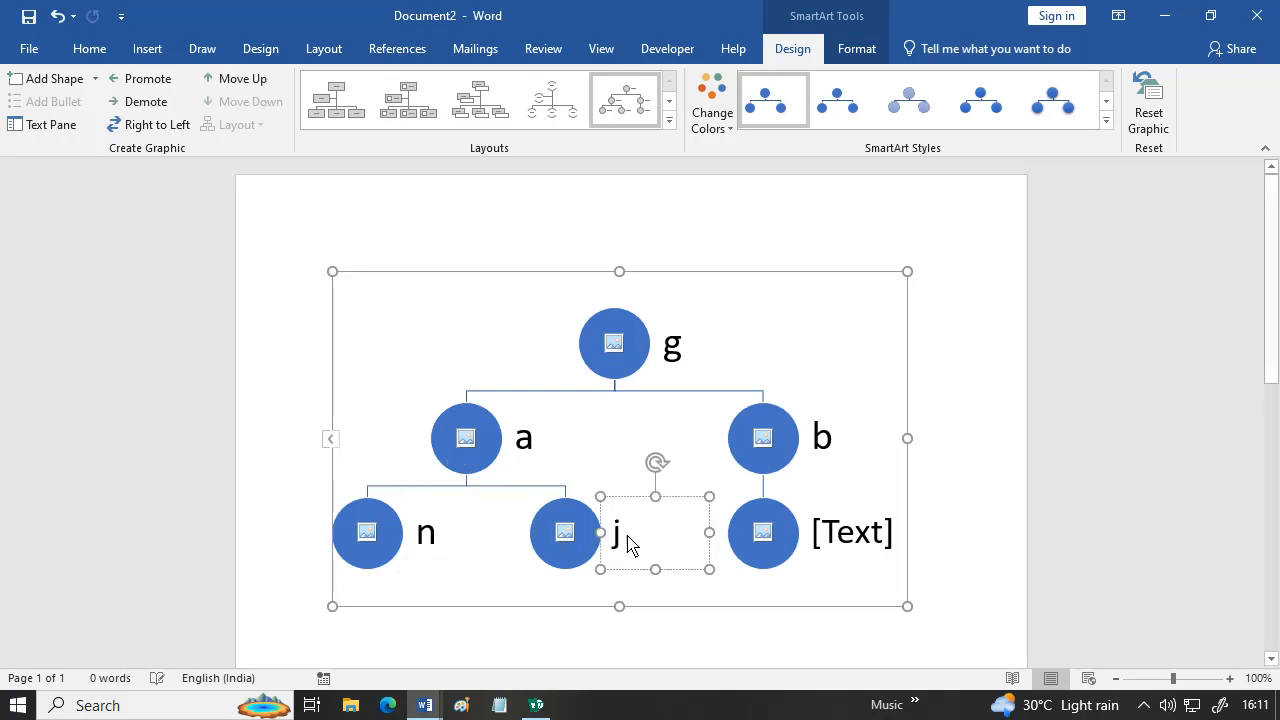
pyautogui.click(822, 556)
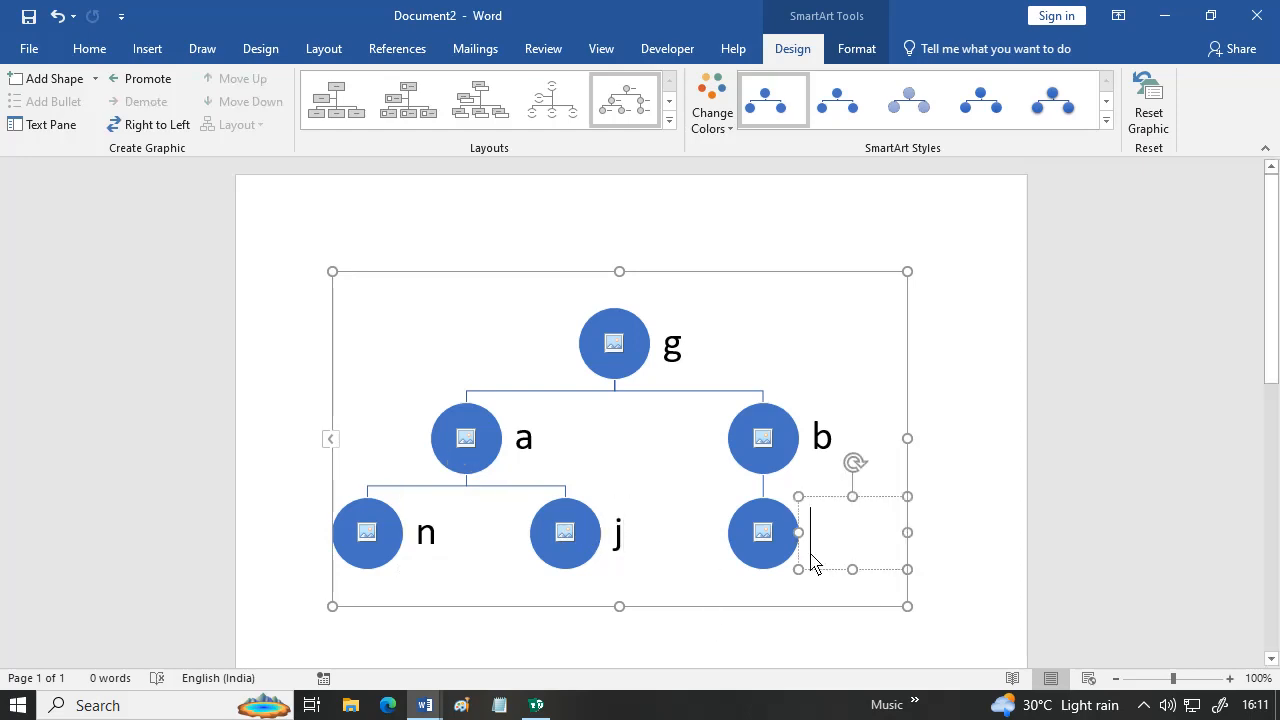
pyautogui.write('op')
# - Open the options for adding a shape relative to the circle beside "b"
pyautogui.click(779, 466)
pyautogui.rightClick(760, 480)
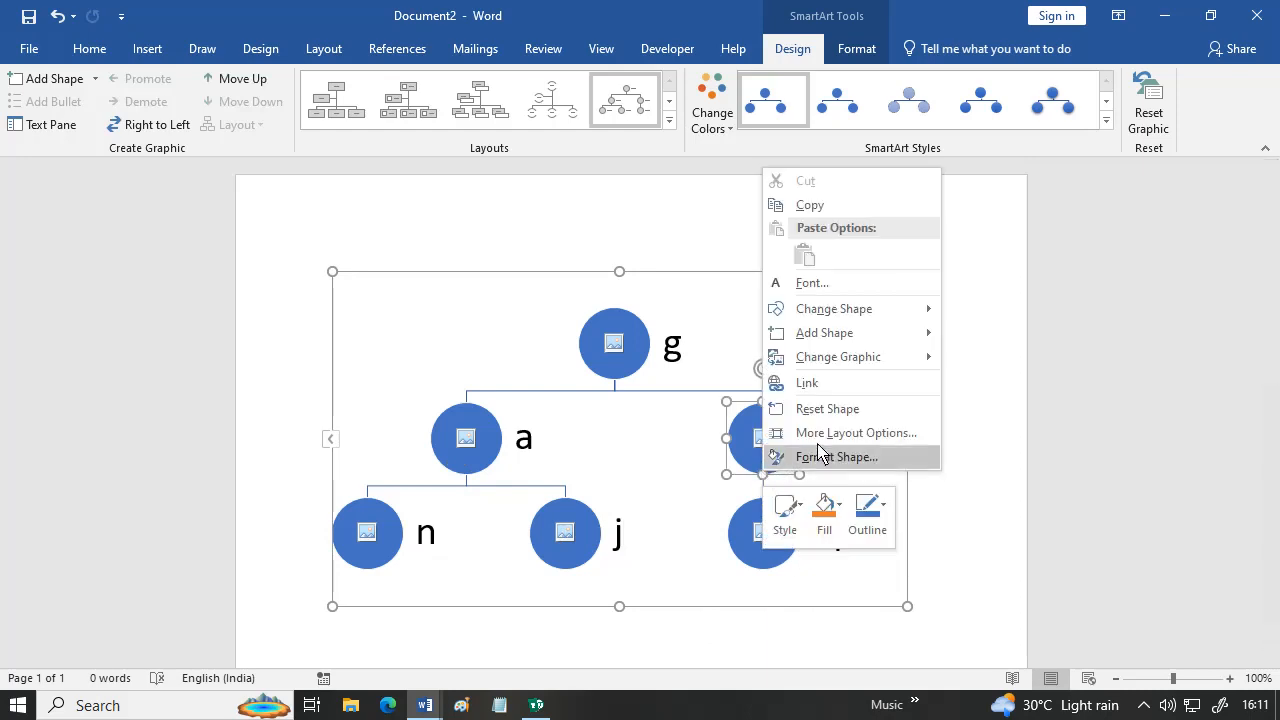
pyautogui.moveTo(889, 337)
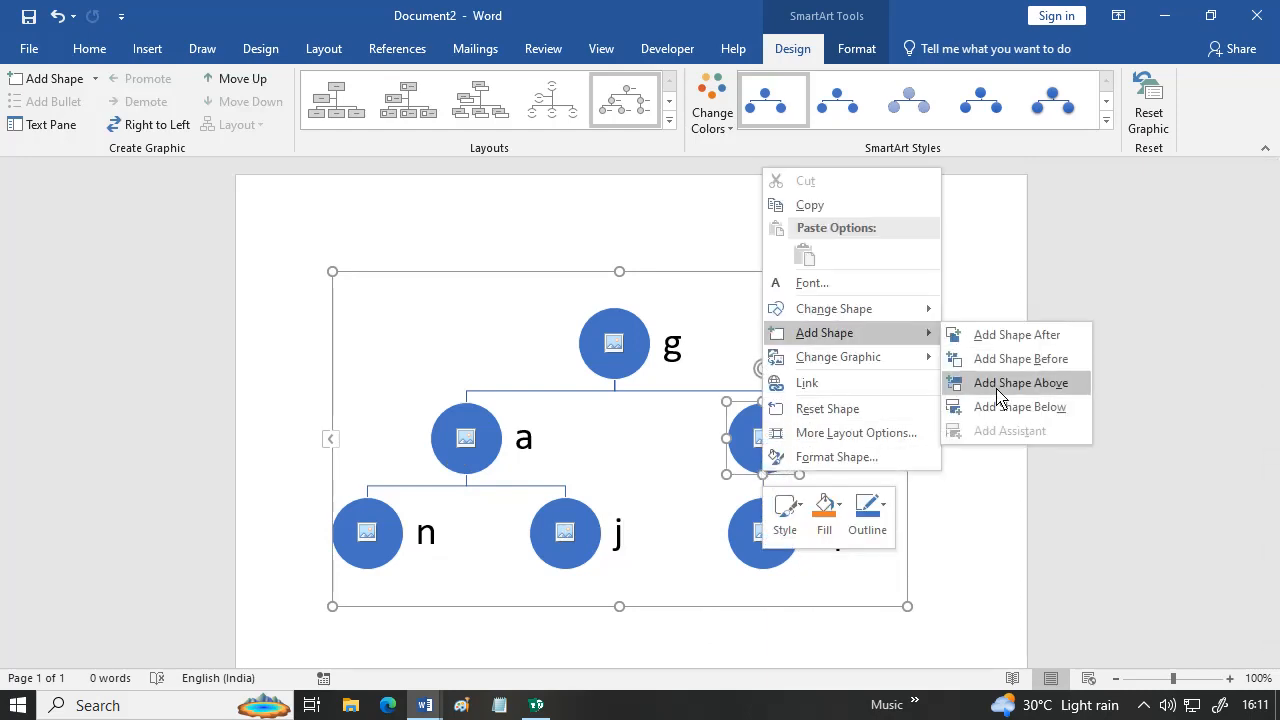
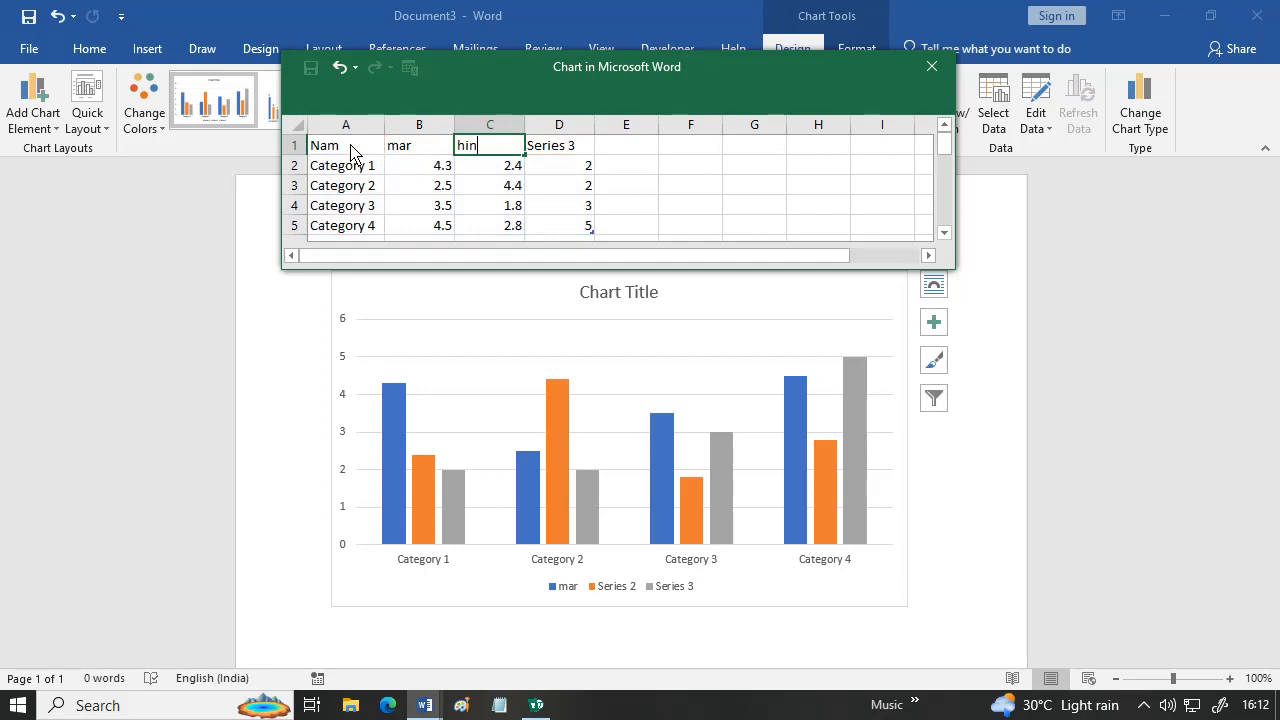
# - Rename the Series 3 column header in the chart's data sheet as "eng"
pyautogui.press('Tab')
pyautogui.write('e')
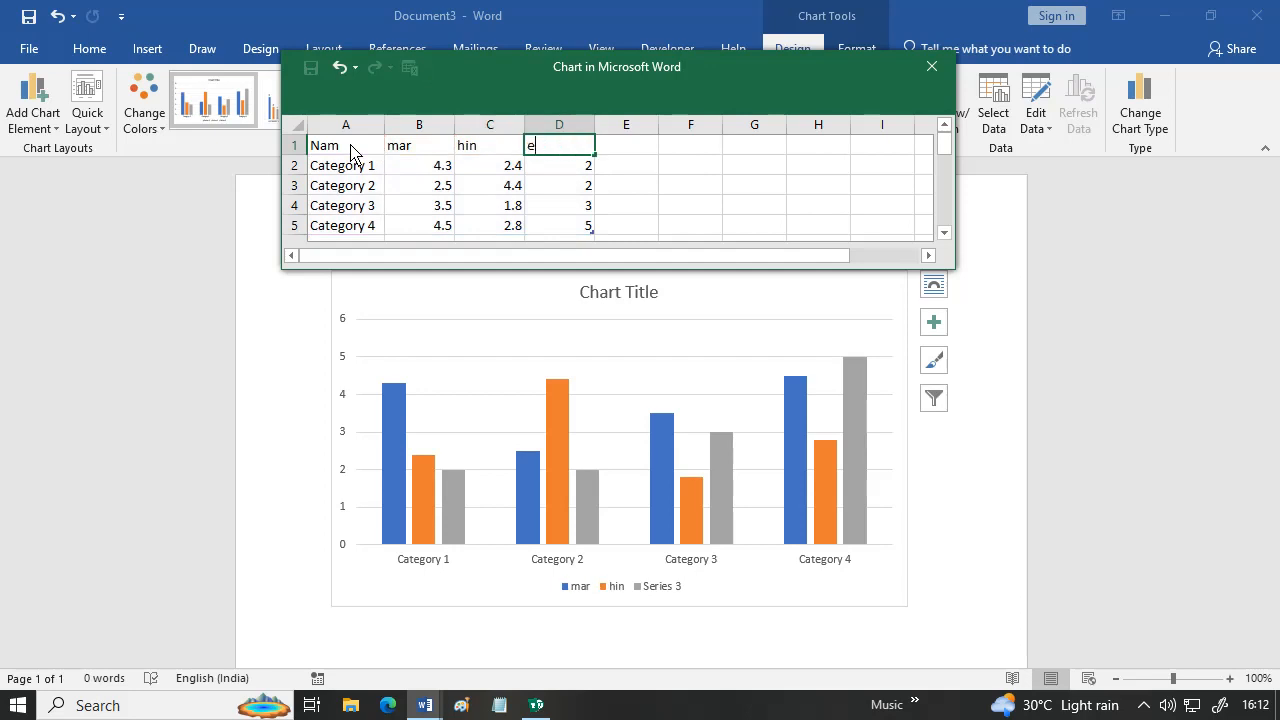
pyautogui.press('Return')
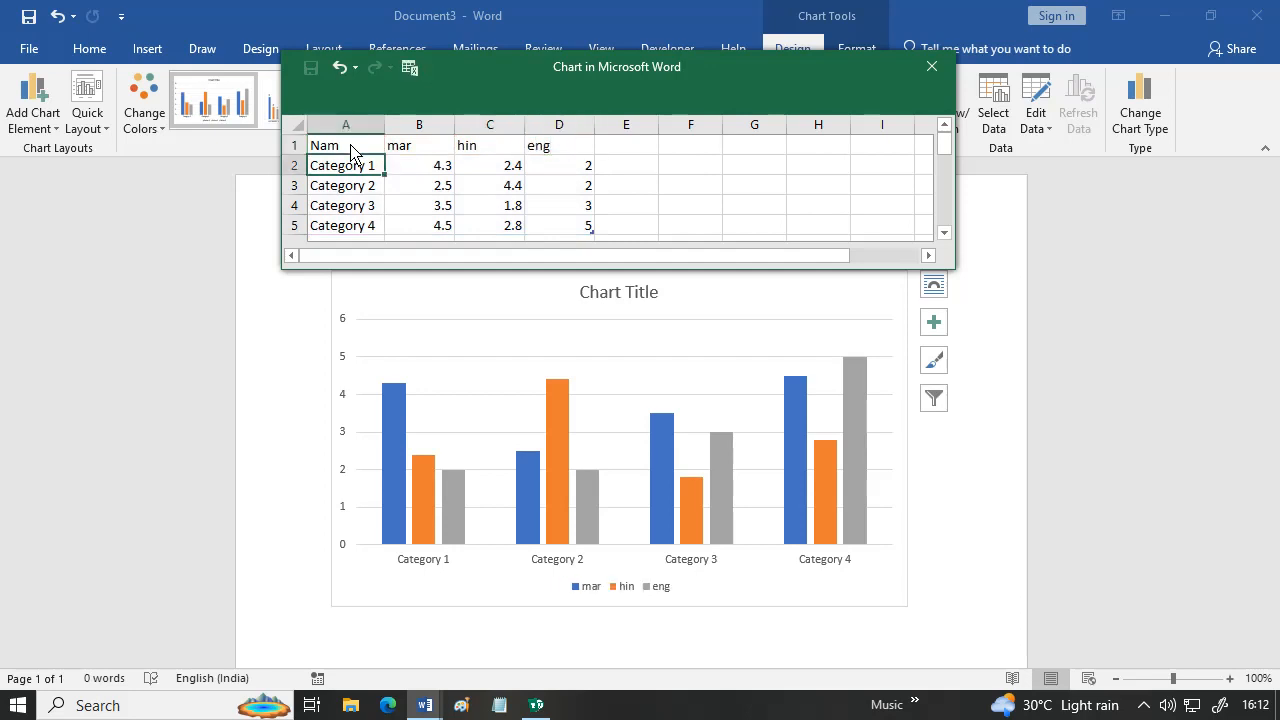
# - Replace Category 1 in the chart data with a person's name and set the values to 55 for mar, 52 for hin and 63 for eng
pyautogui.write('ram')
pyautogui.press('Tab')
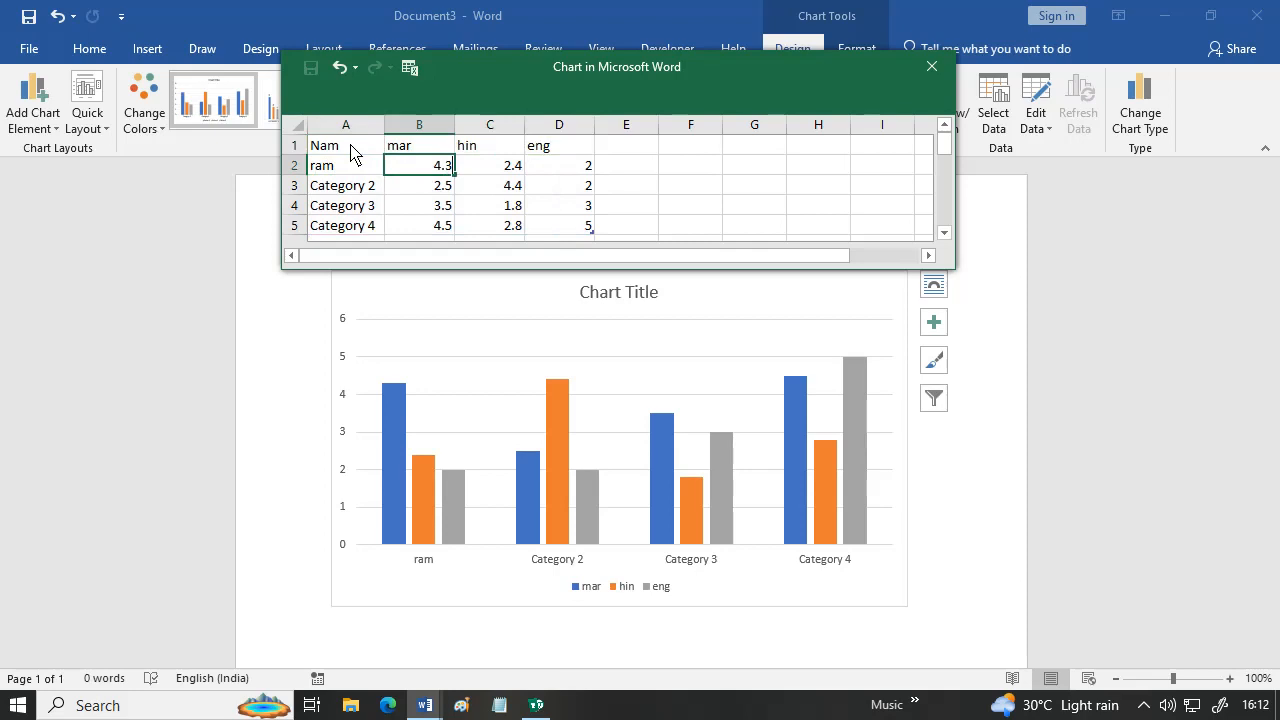
pyautogui.write('55')
pyautogui.press('Tab')
pyautogui.write('565')
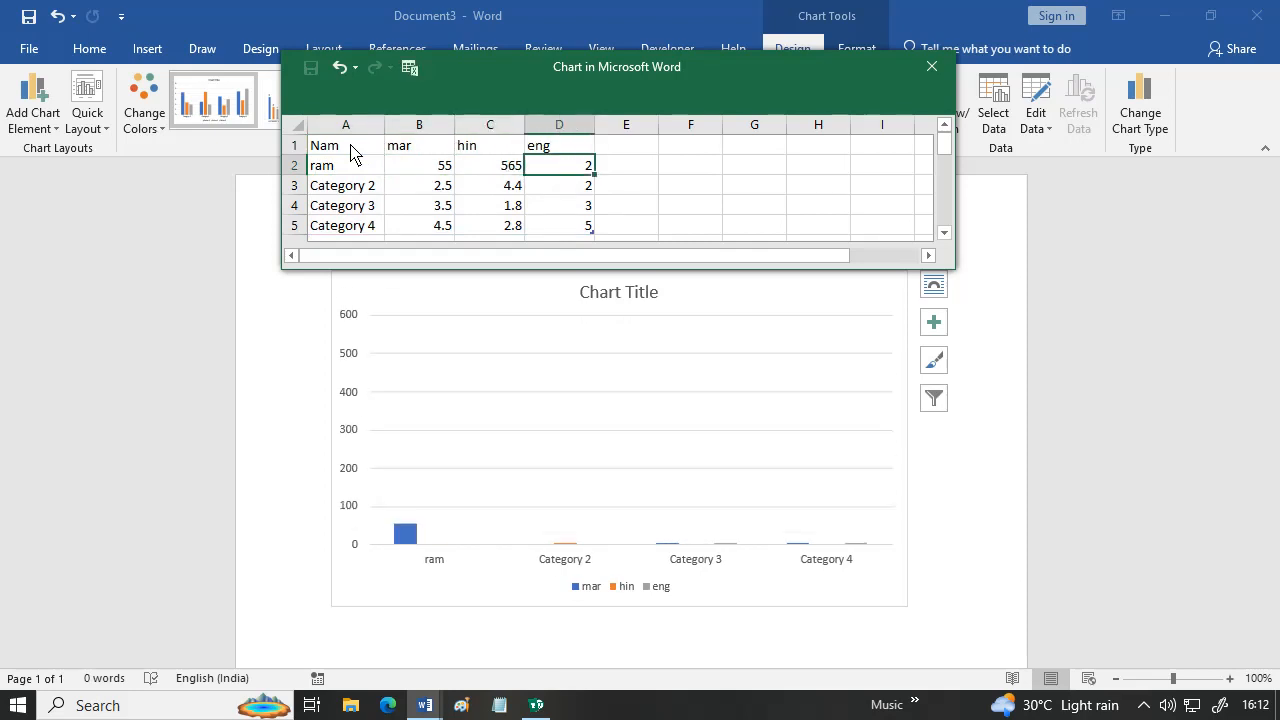
pyautogui.press('Left')
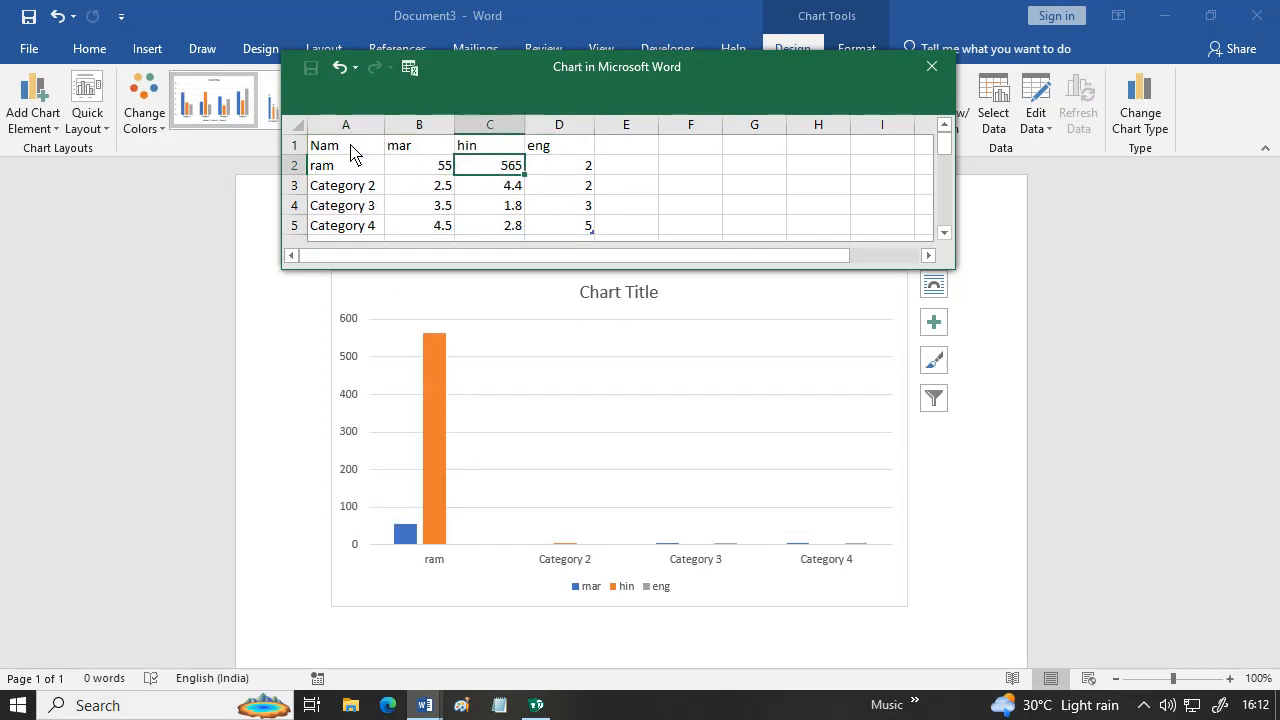
pyautogui.press('Tab')
pyautogui.write('63')
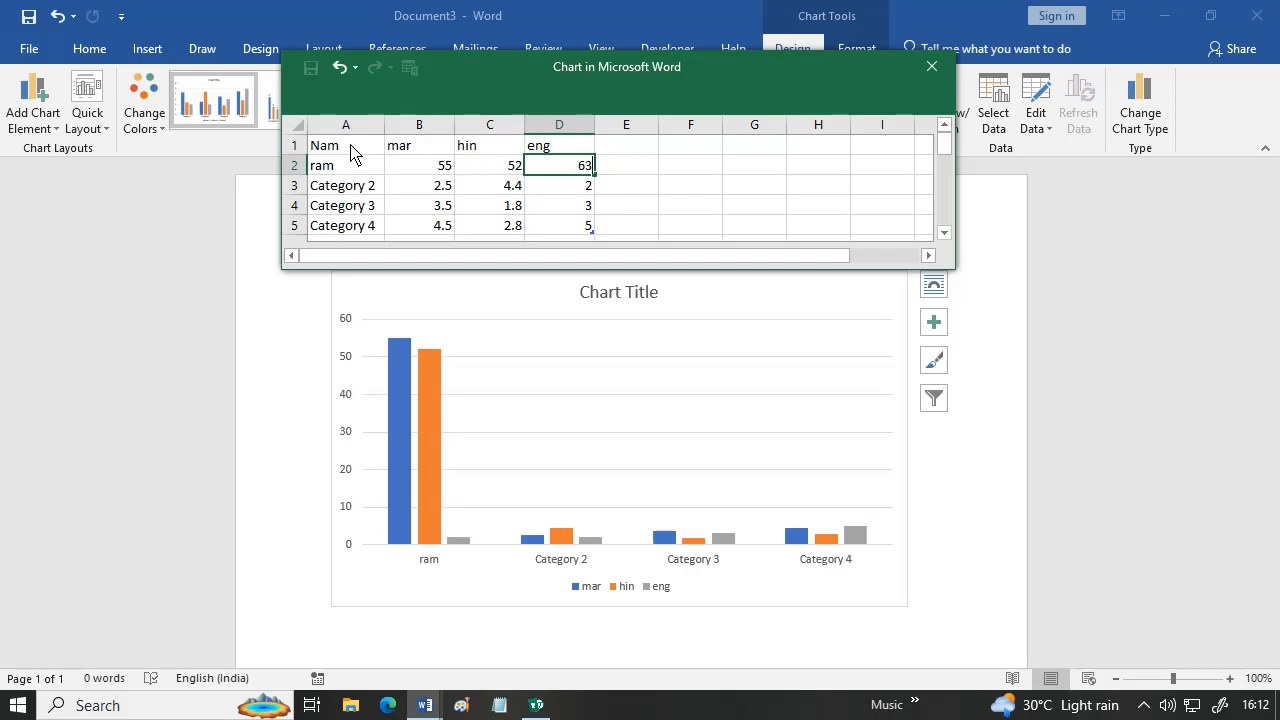
# - Replace Category 2 with a person's name and set its values to 22 for mar, 44 for hin and 55 for eng
pyautogui.press('Left')
pyautogui.press('Left')
pyautogui.press('Left')
pyautogui.press('Down')
pyautogui.write('s')
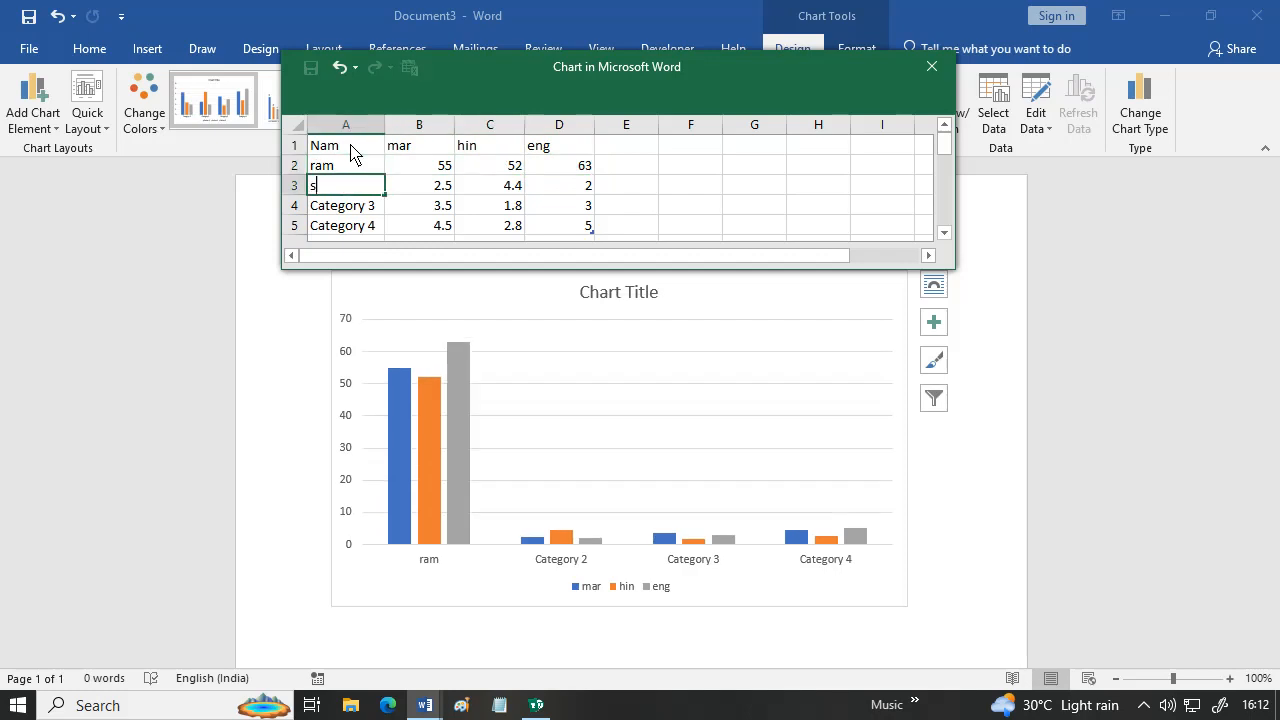
pyautogui.write('hyam')
pyautogui.press('Tab')
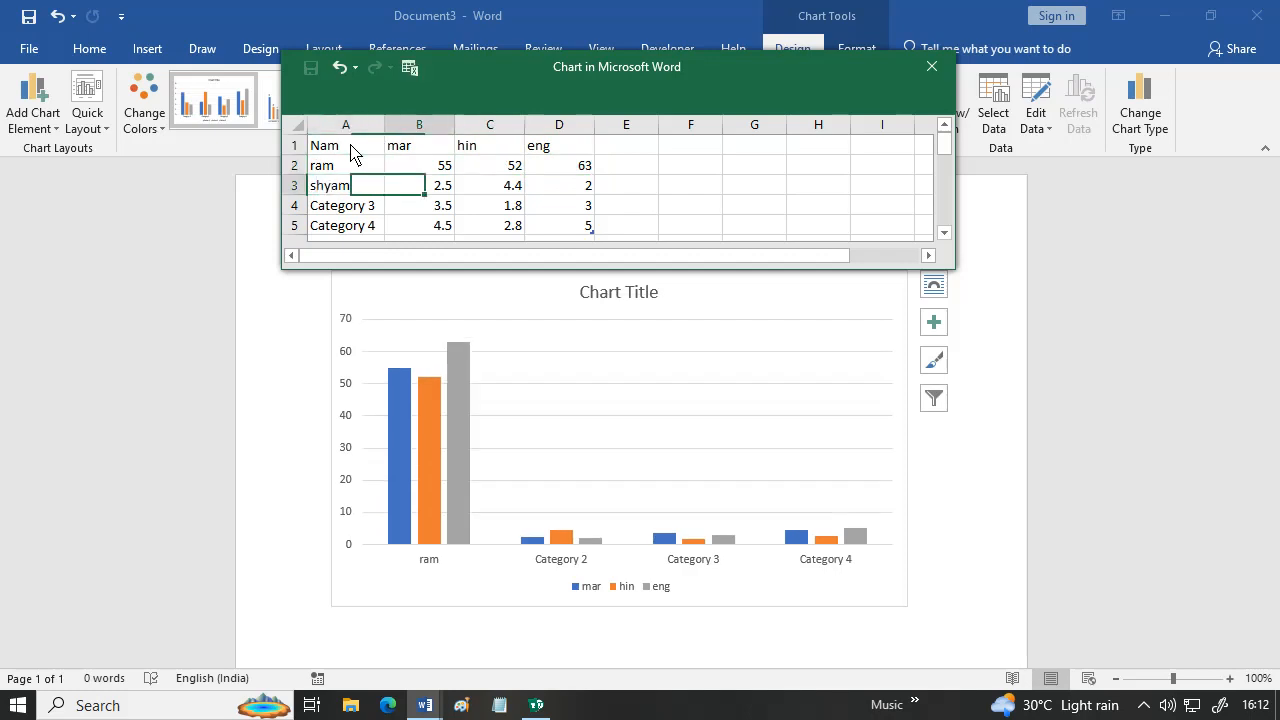
pyautogui.write('22')
pyautogui.press('Tab')
pyautogui.write('44')
pyautogui.press('Tab')
pyautogui.write('55')
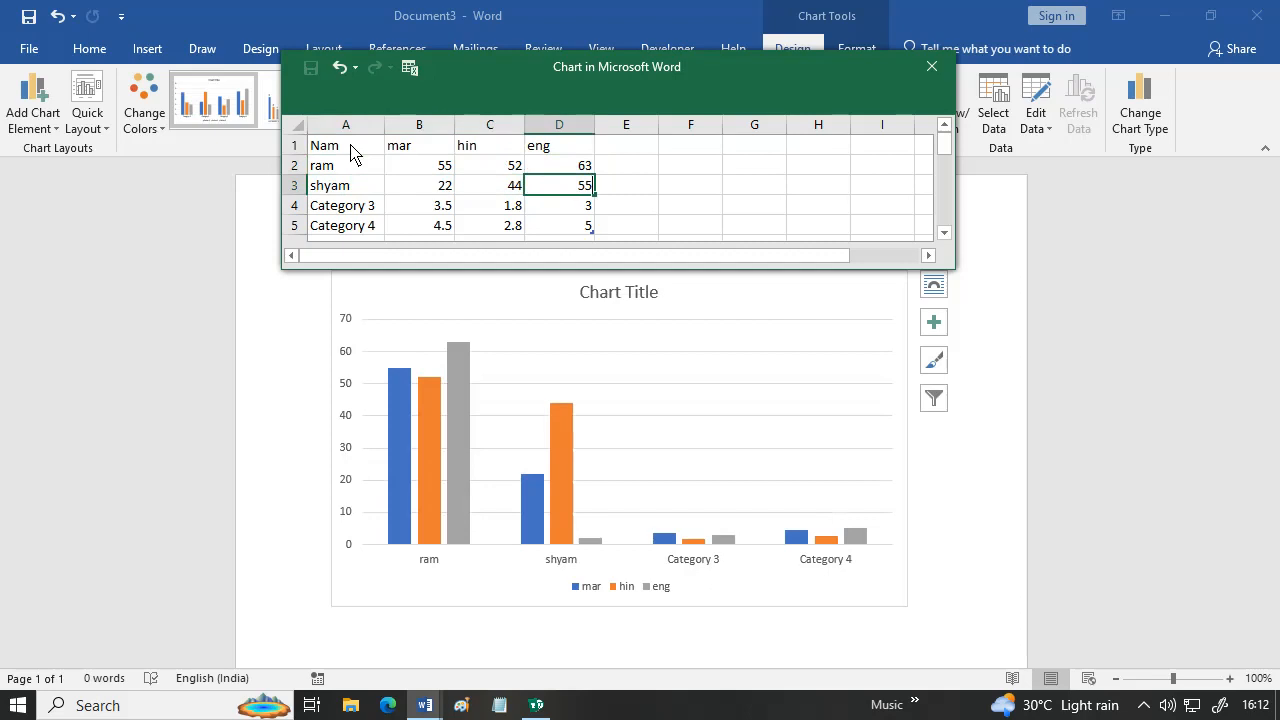
pyautogui.press('Return')
# - Replace Category 3 with a person's name and set its values to 33 for mar, 44 for hin and 15 for eng
pyautogui.press('Left')
pyautogui.press('Left')
pyautogui.press('Left')
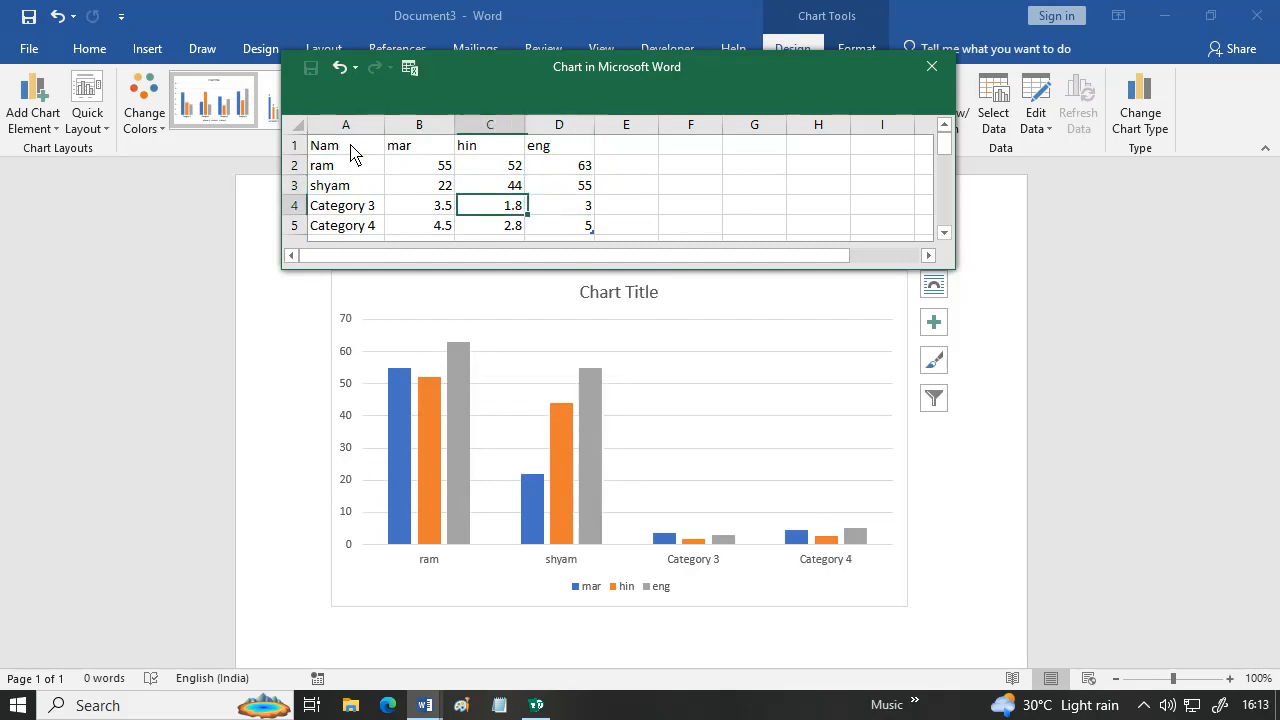
pyautogui.write('r')
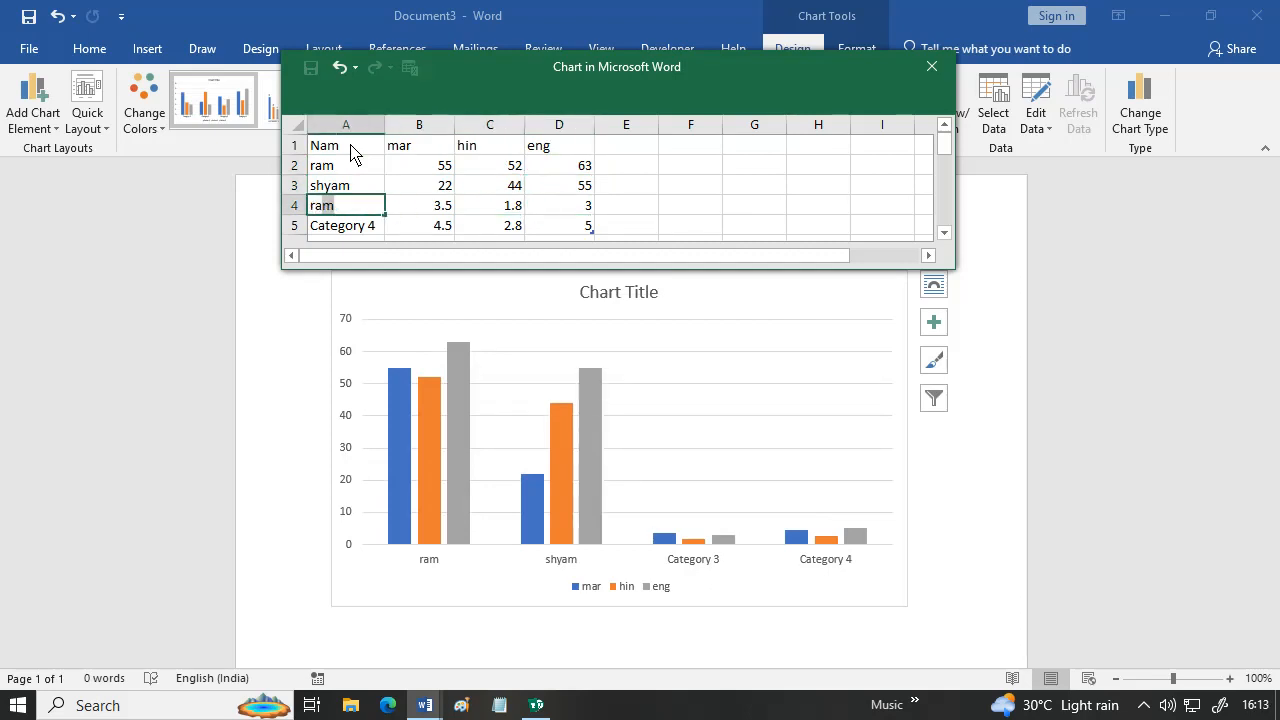
pyautogui.write('am')
pyautogui.press('Tab')
pyautogui.write('33')
pyautogui.press('Tab')
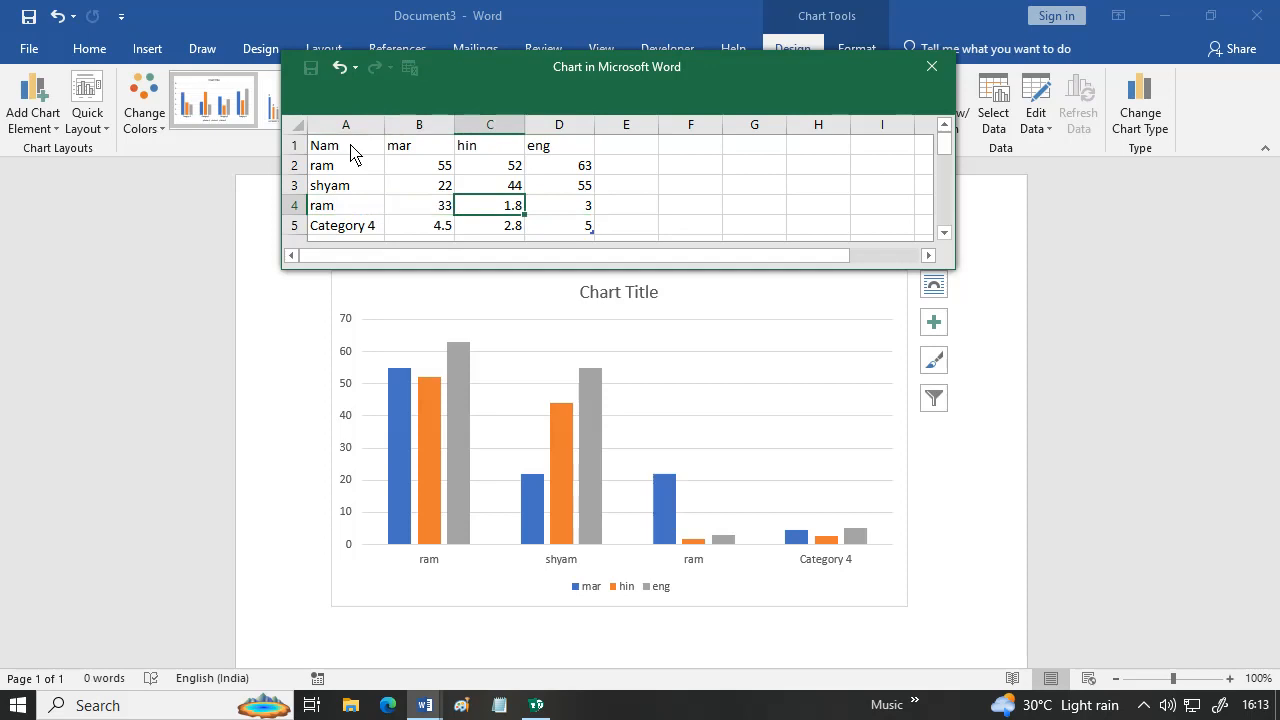
pyautogui.write('44')
pyautogui.press('Tab')
pyautogui.write('15')
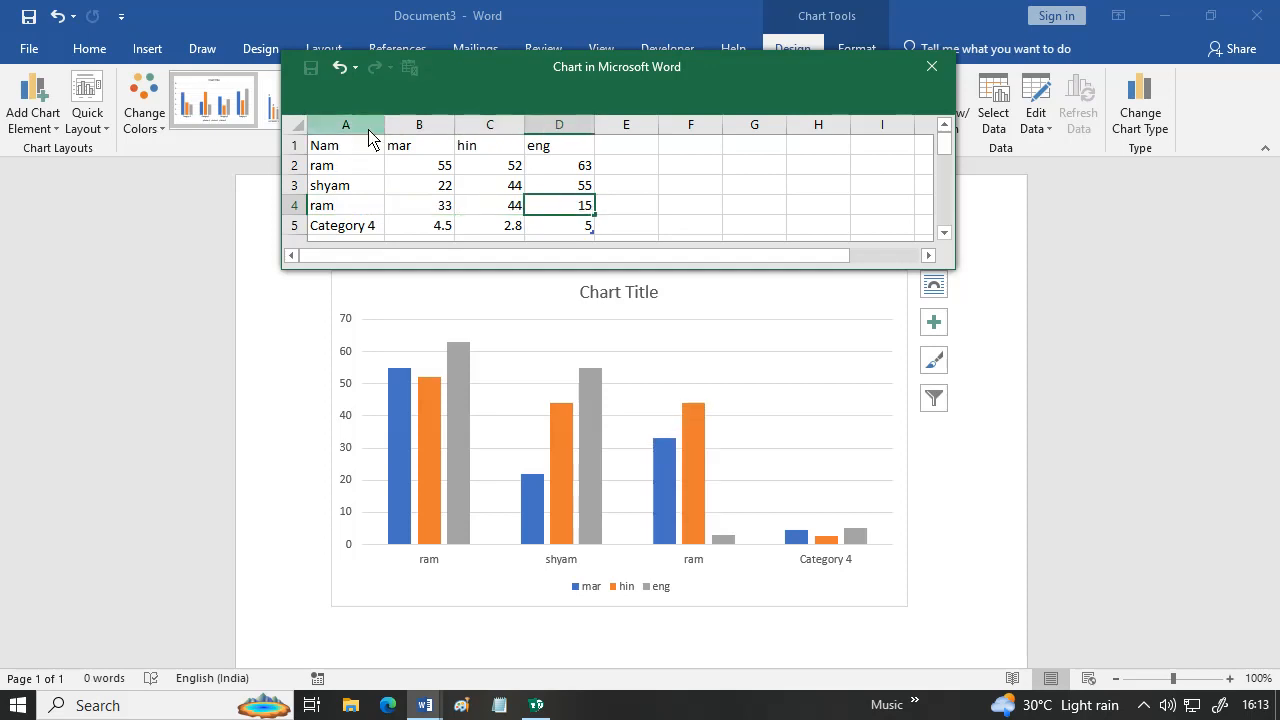
pyautogui.press('Return')
# - Replace Category 4 with a person's name, enter 72 for mar, 18 for hin and 91 for eng, and close the data sheet
pyautogui.press('Left')
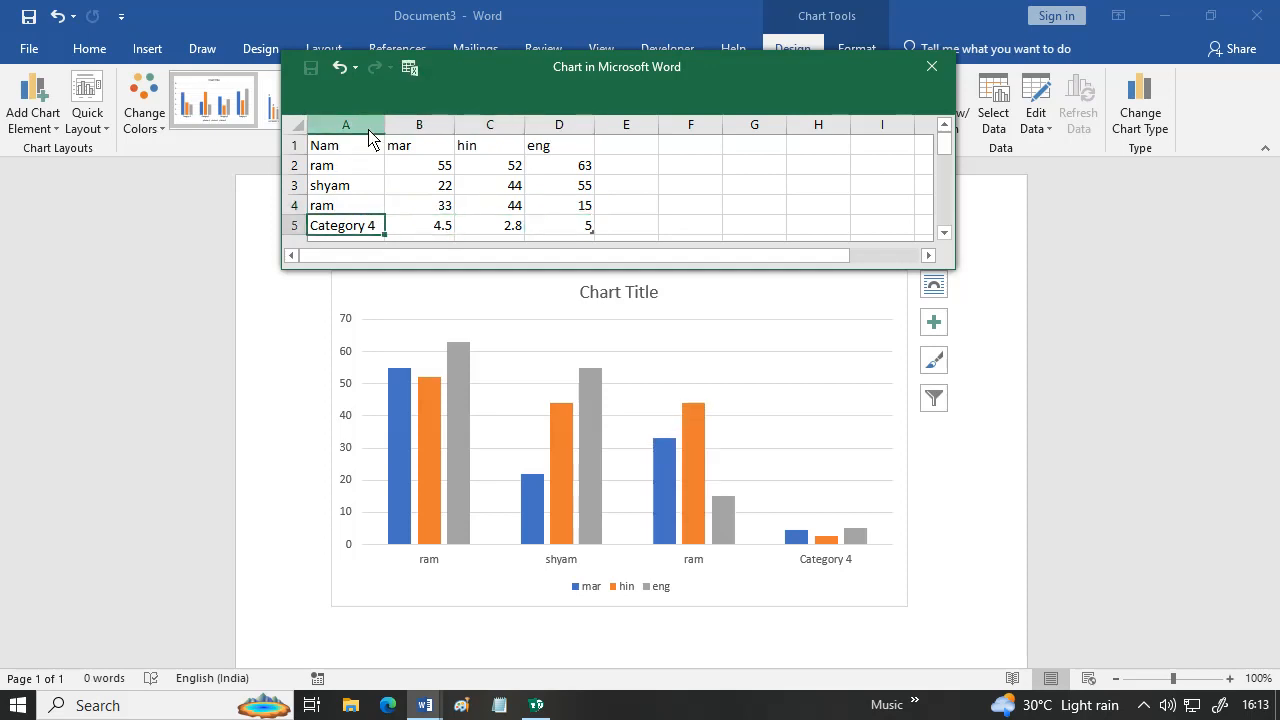
pyautogui.write('rohan')
pyautogui.press('Tab')
pyautogui.write('72')
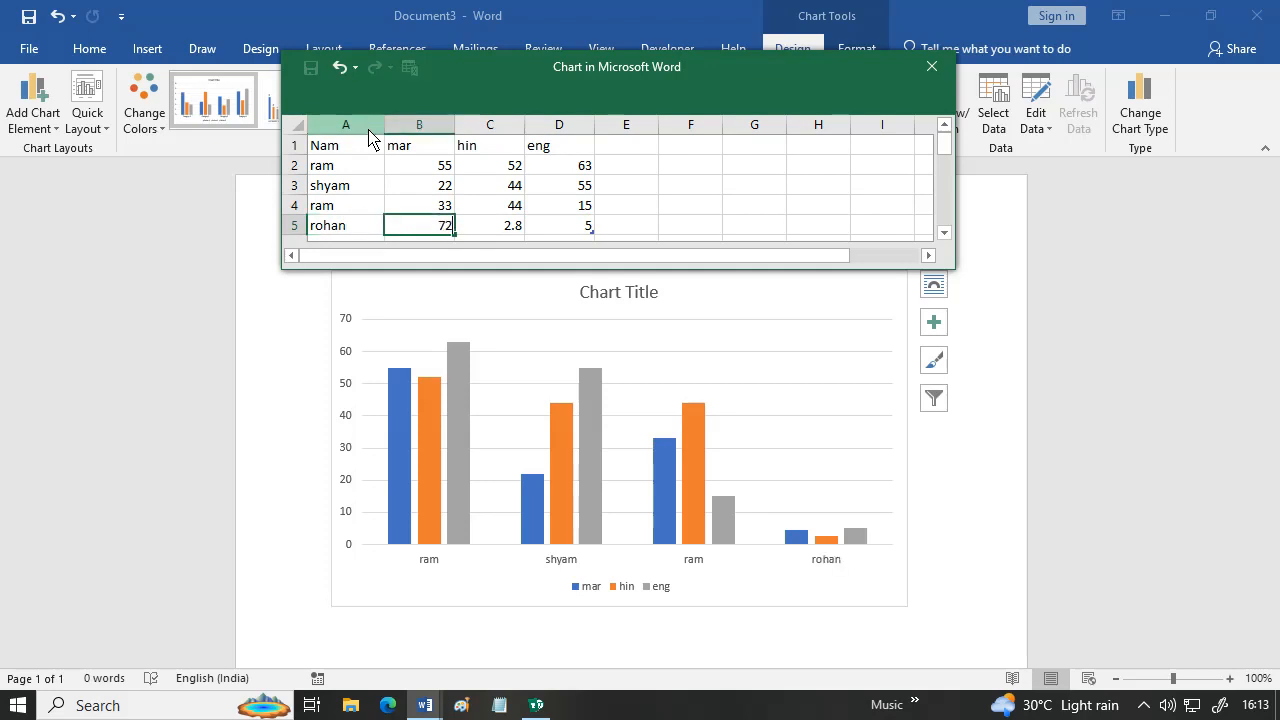
pyautogui.press('Tab')
pyautogui.write('18')
pyautogui.press('Tab')
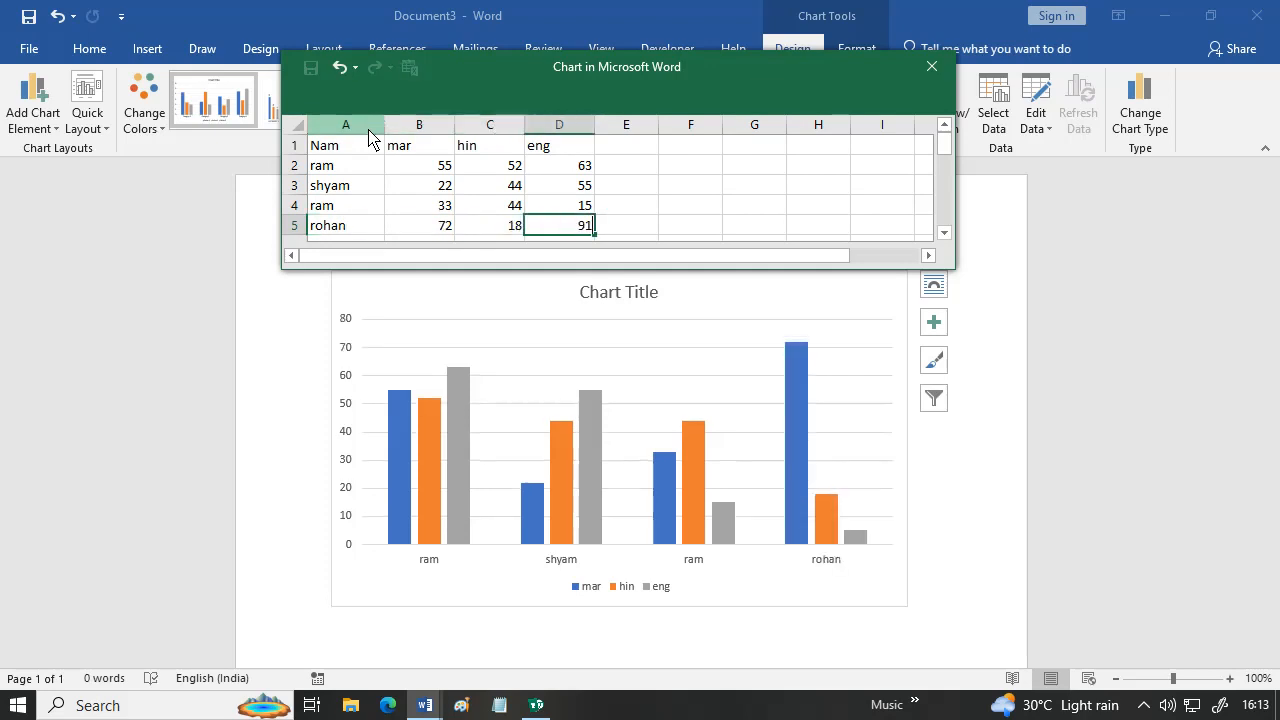
pyautogui.write('91')
pyautogui.press('Return')
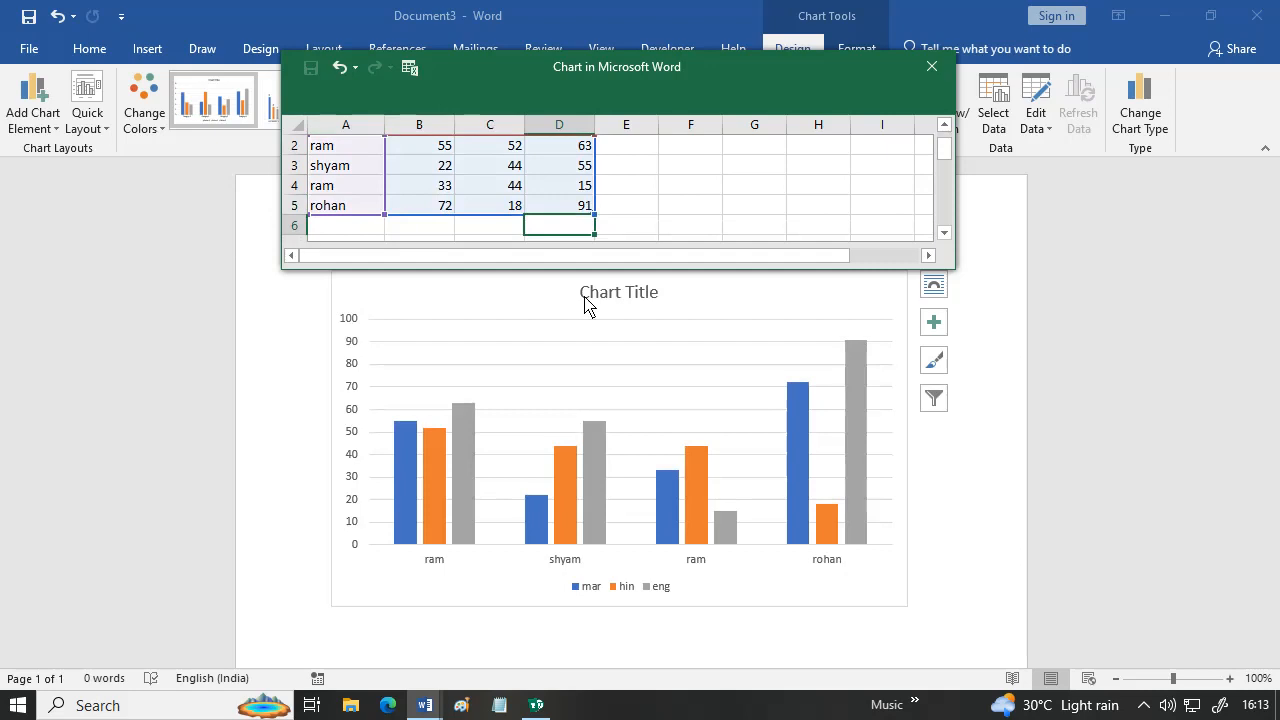
pyautogui.click(931, 66)
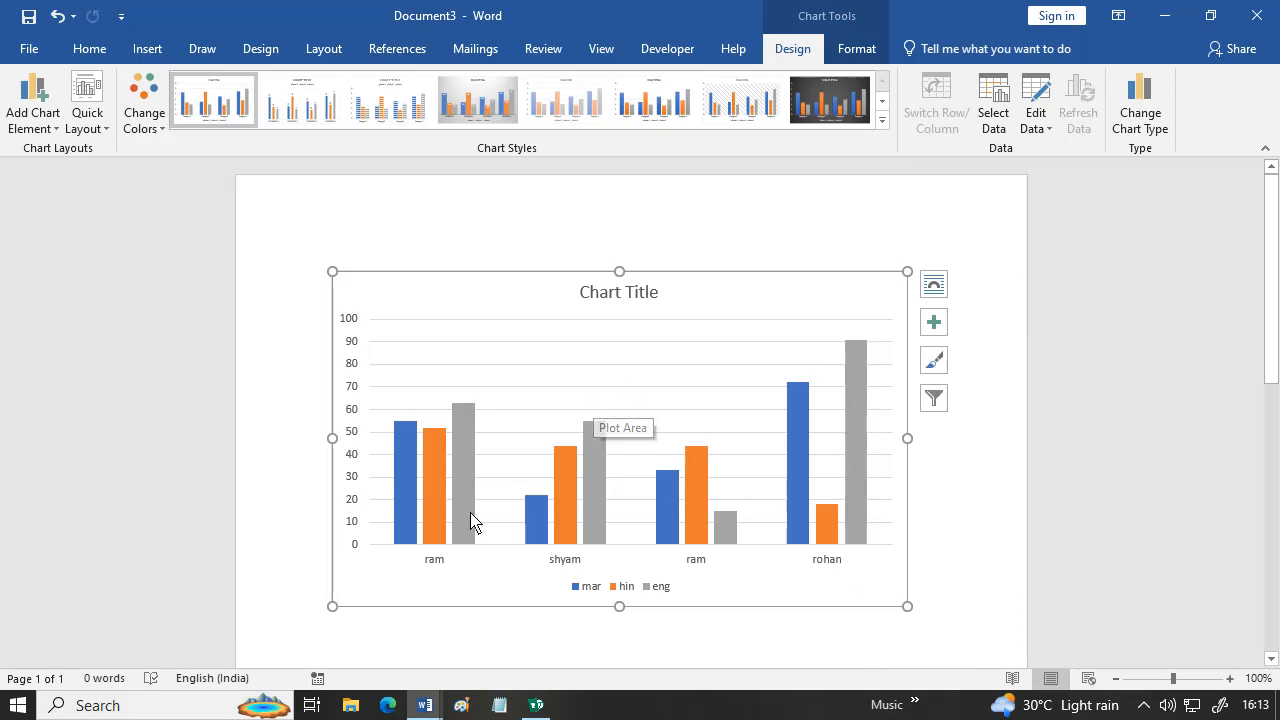
# - Change the chart type from clustered column to Pie
pyautogui.moveTo(576, 480)
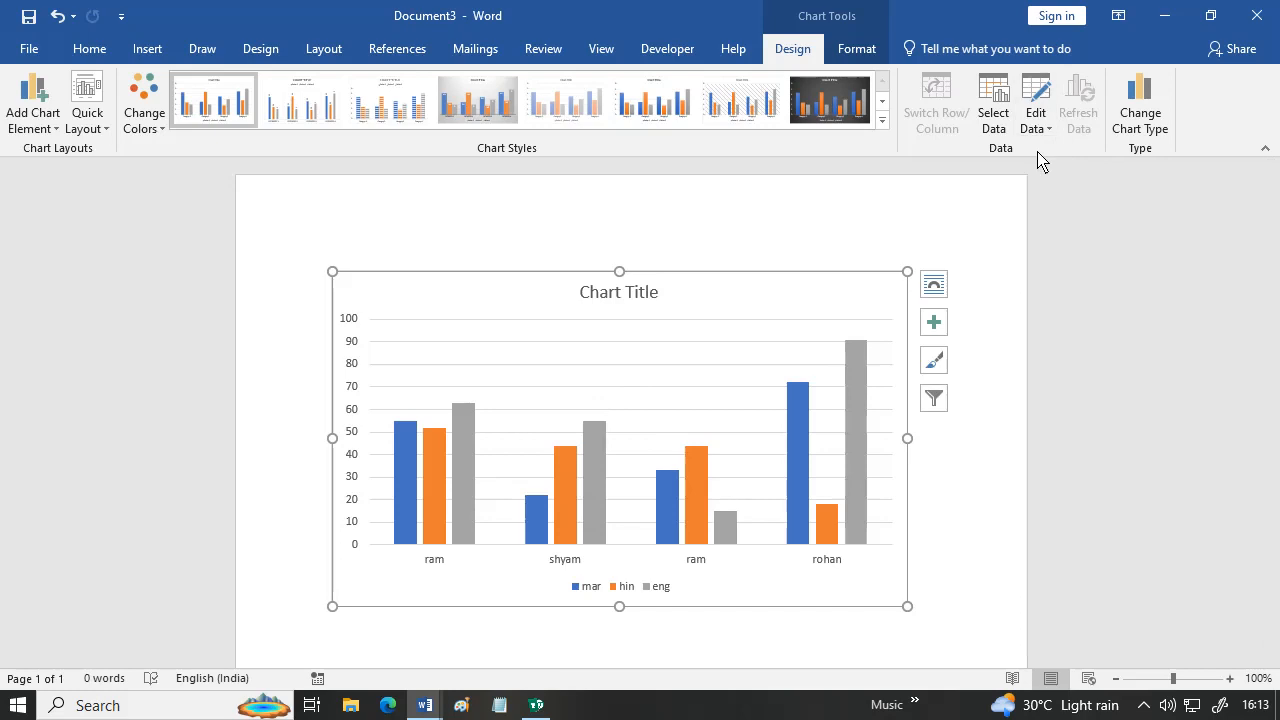
pyautogui.click(1124, 135)
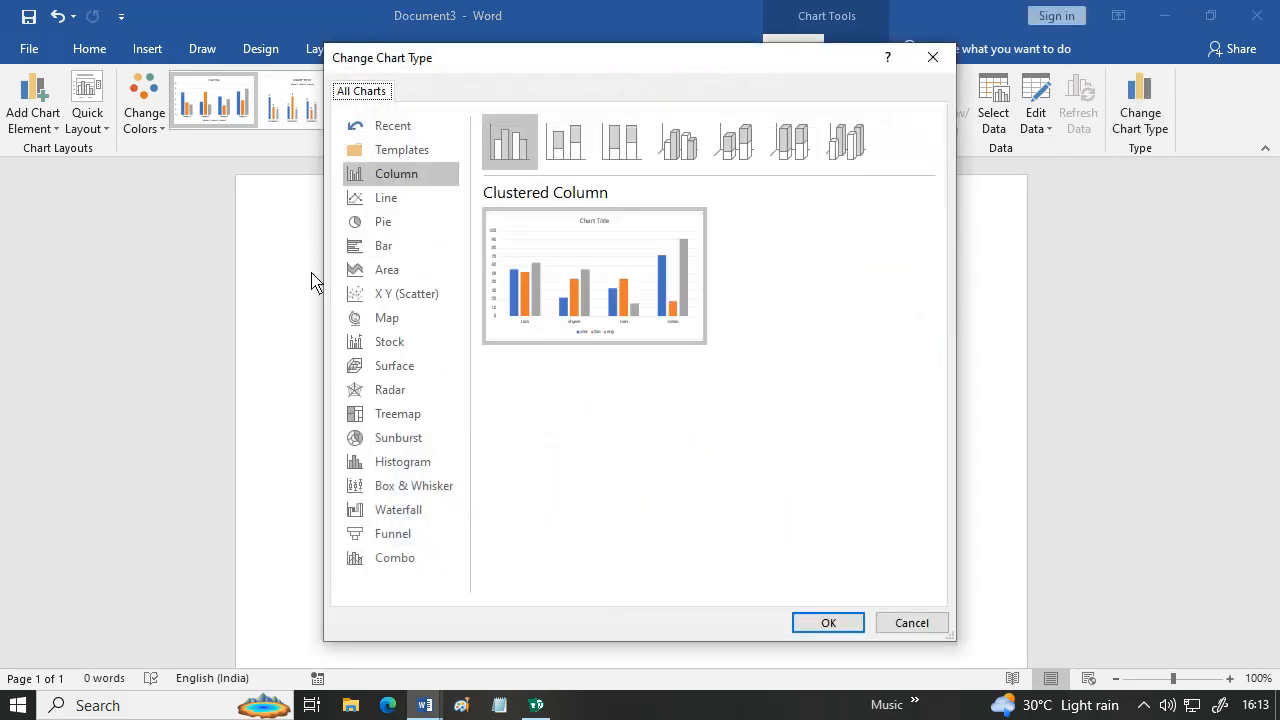
pyautogui.click(413, 228)
pyautogui.click(841, 628)
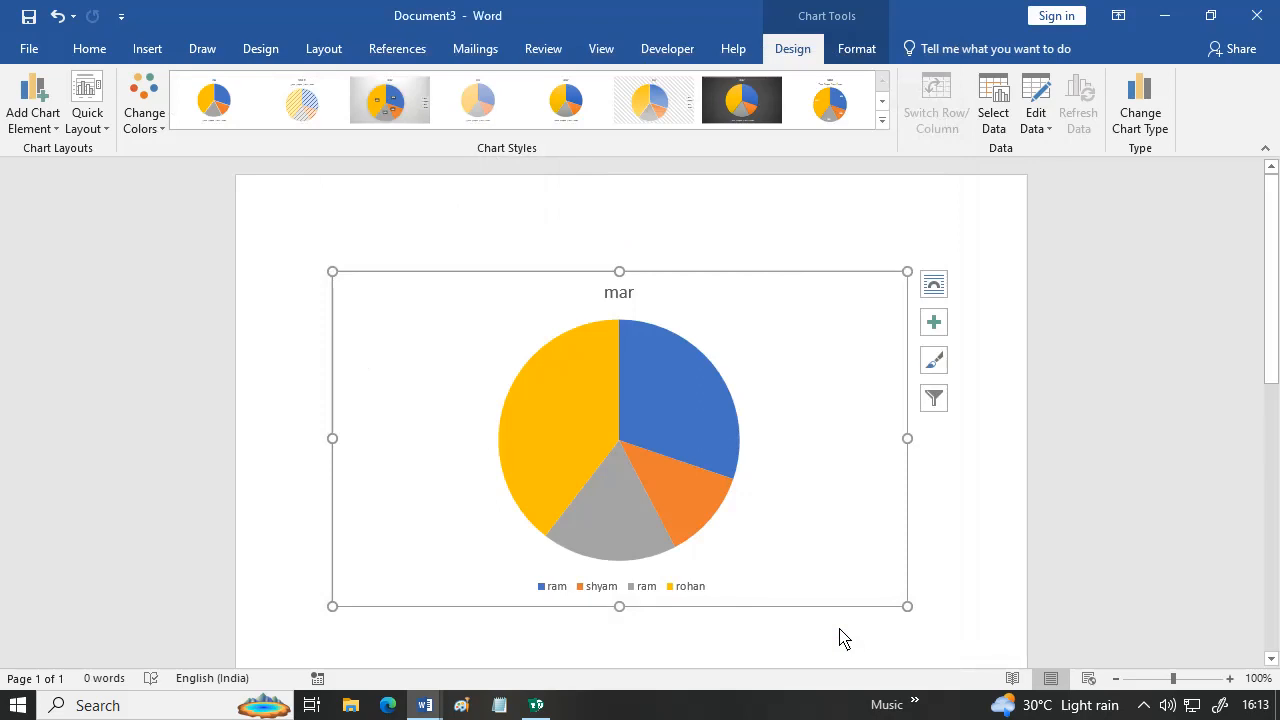
# - Preview several bar chart variants, including 3-D Stacked Bar, and change the chart to Clustered Bar
pyautogui.click(1142, 118)
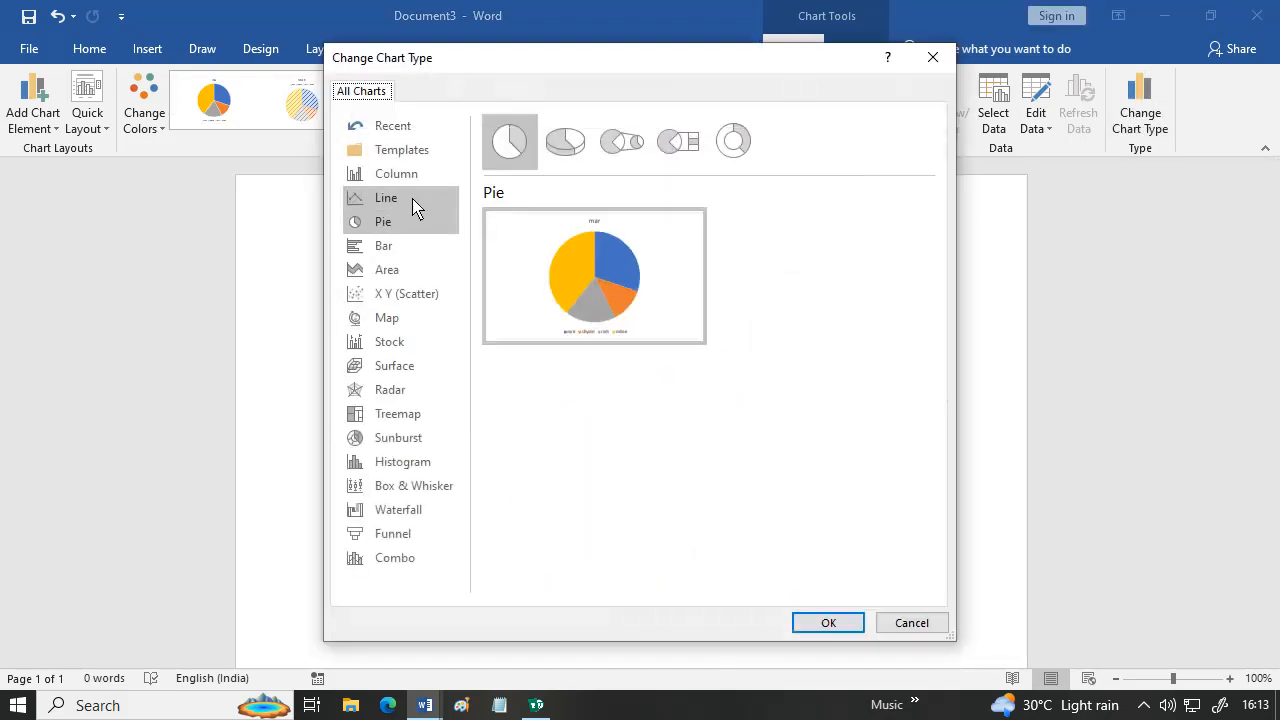
pyautogui.click(394, 248)
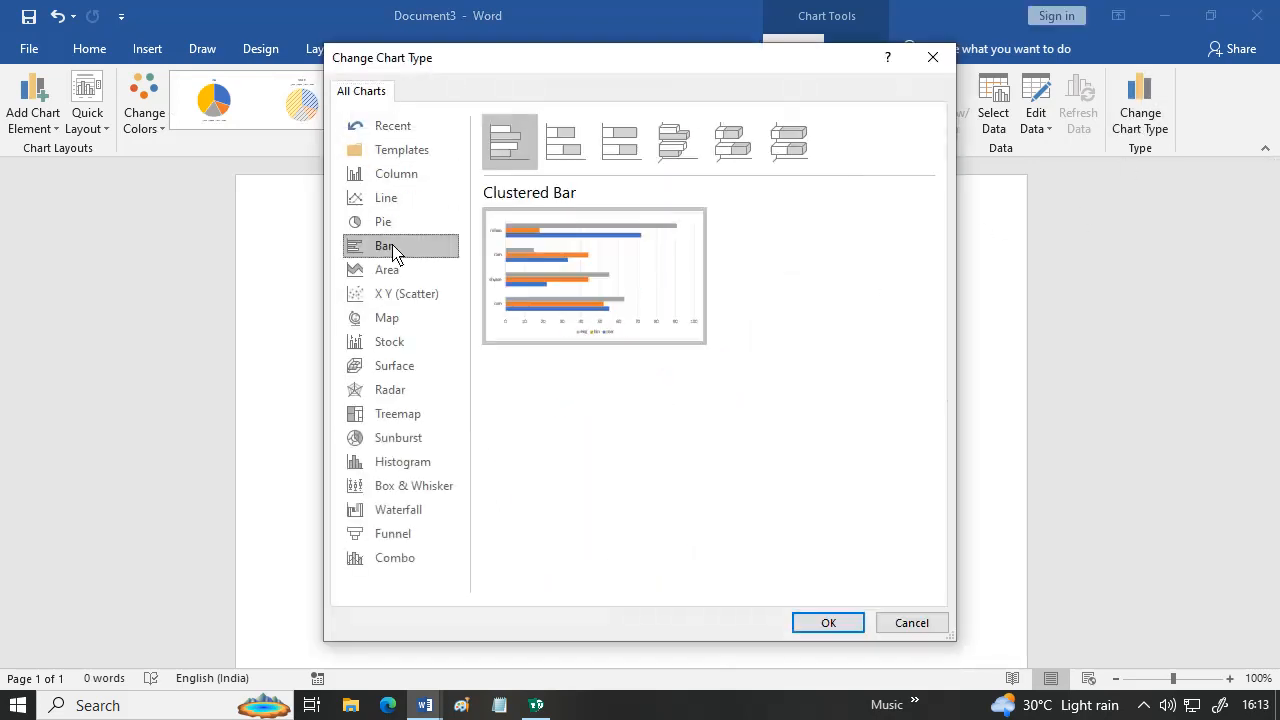
pyautogui.click(733, 148)
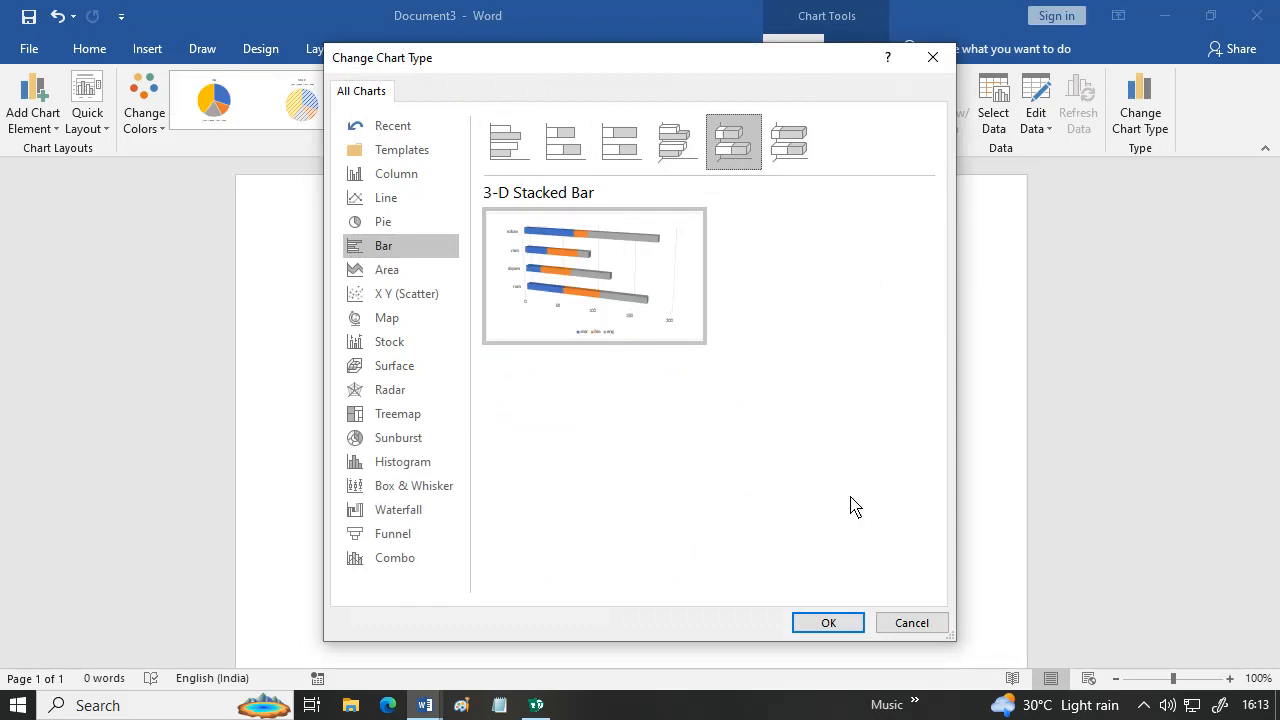
pyautogui.click(789, 150)
pyautogui.click(563, 148)
pyautogui.click(515, 150)
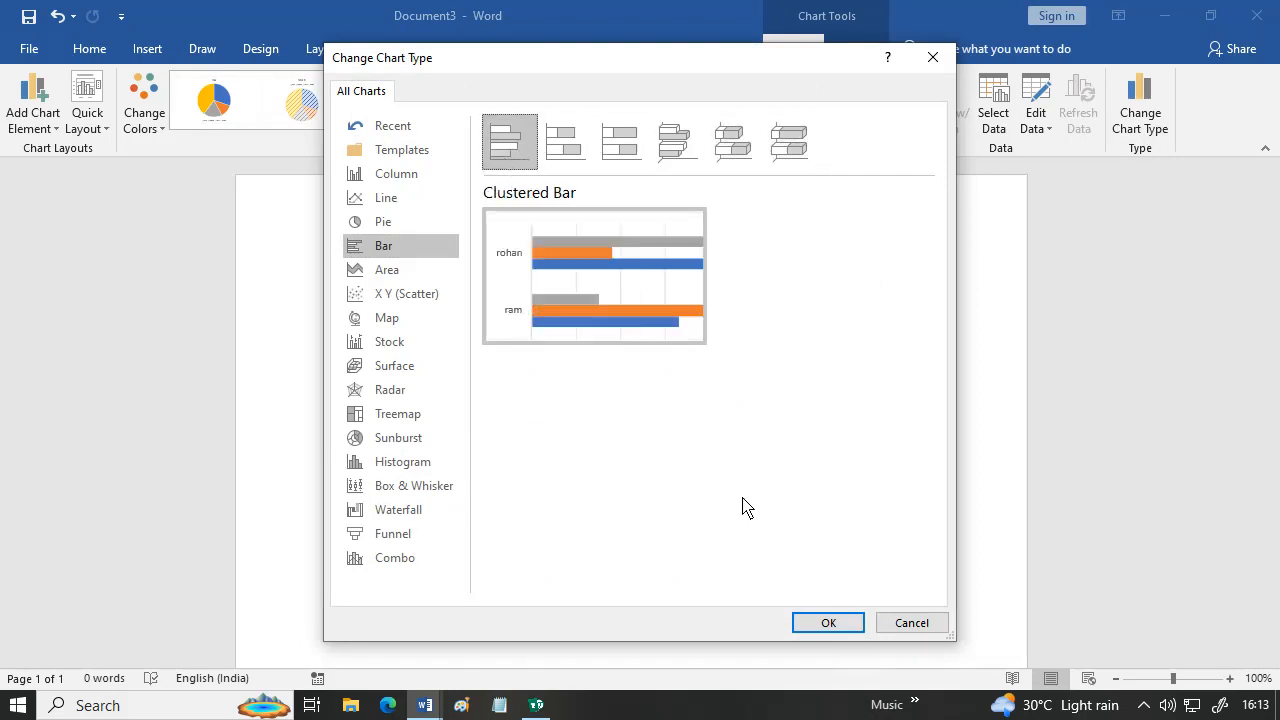
pyautogui.click(846, 624)
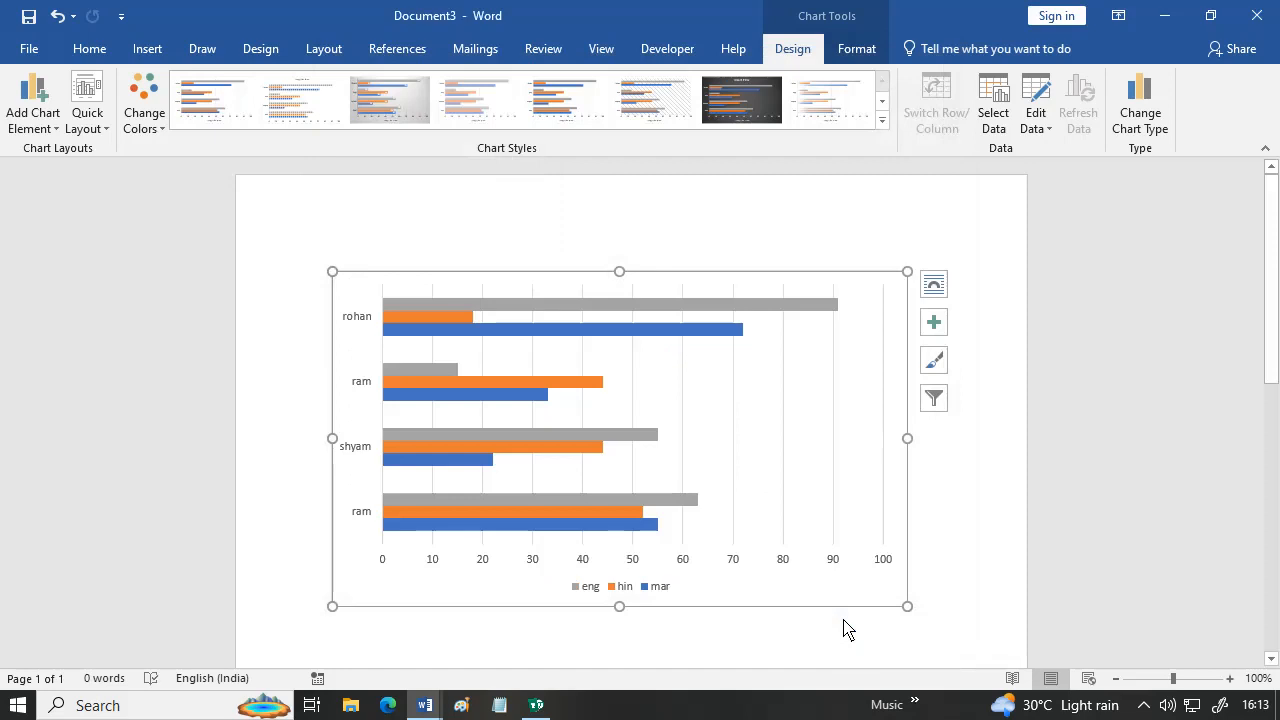
# - Change the bar chart to Clustered Column
pyautogui.click(1141, 145)
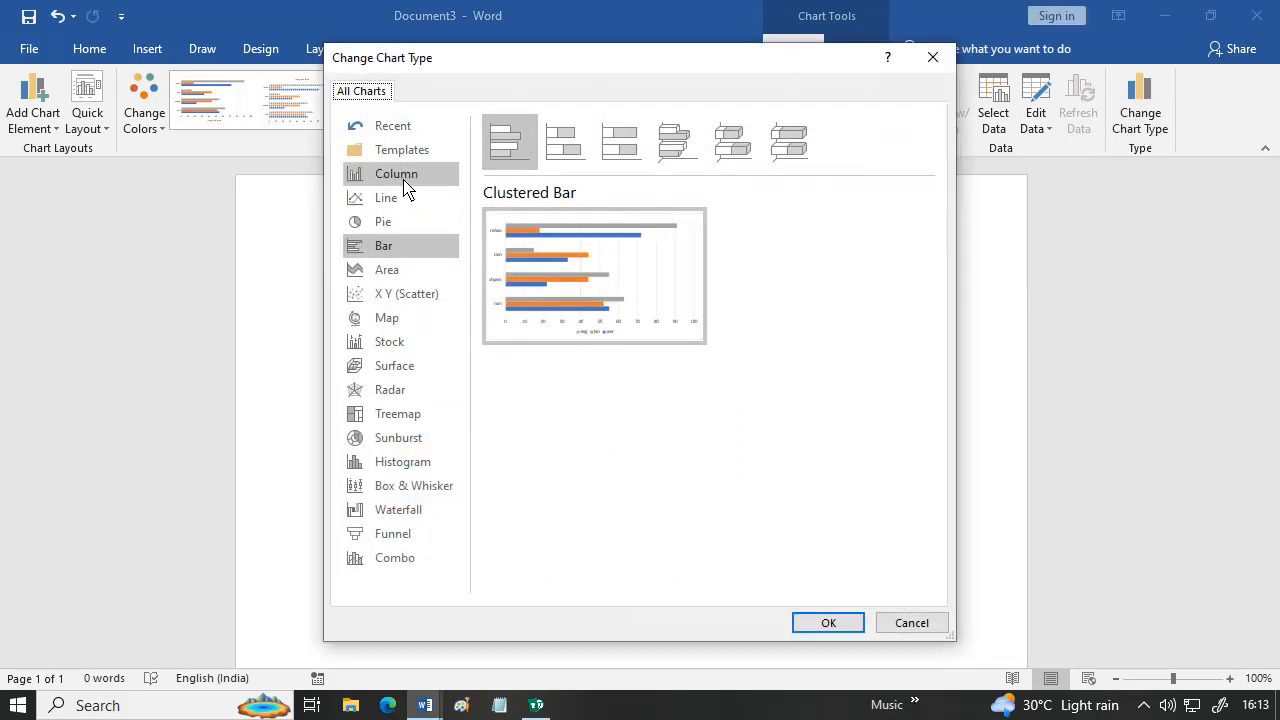
pyautogui.click(404, 180)
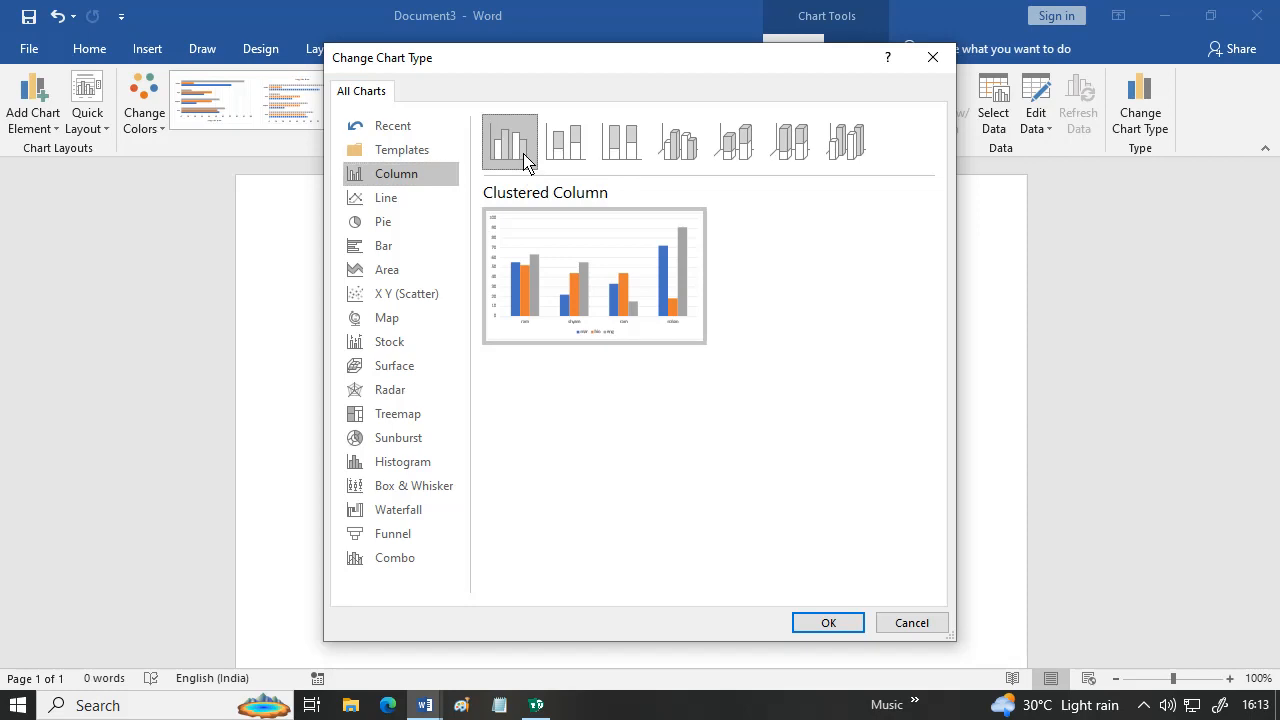
pyautogui.click(826, 616)
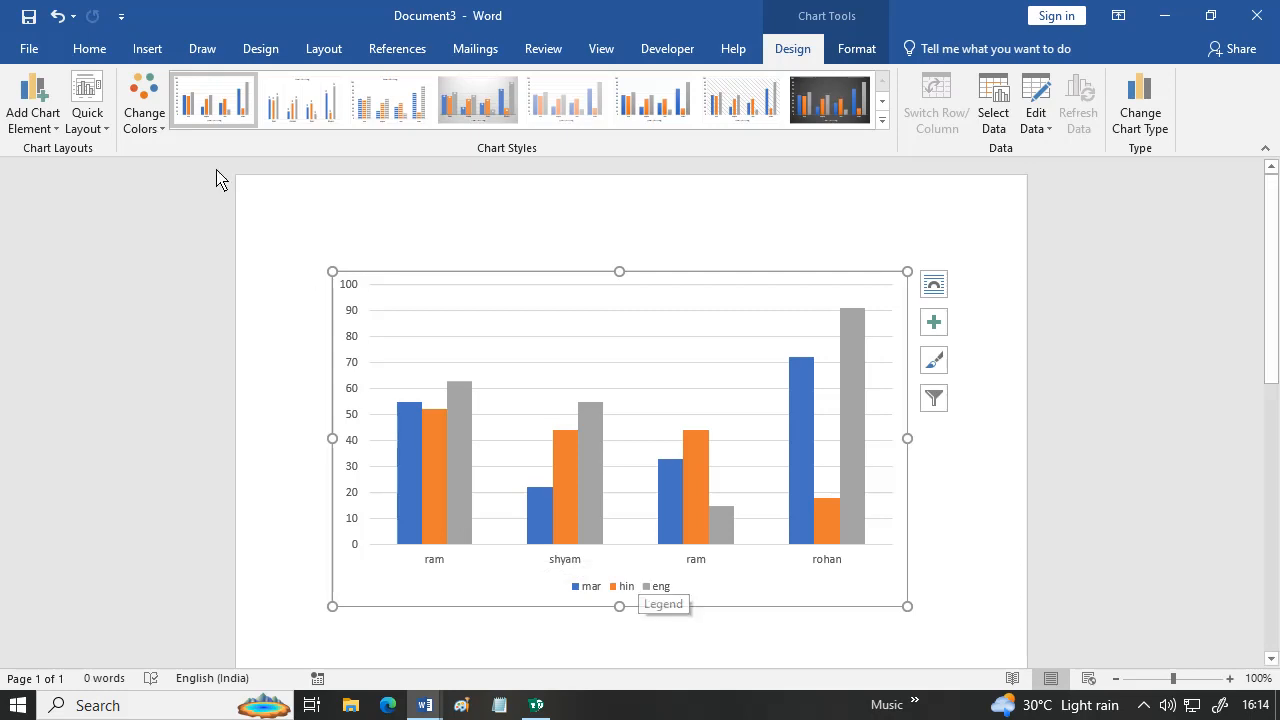
# - Apply the quick layout with a chart title, a legend above the plot and data labels on the columns
pyautogui.click(107, 127)
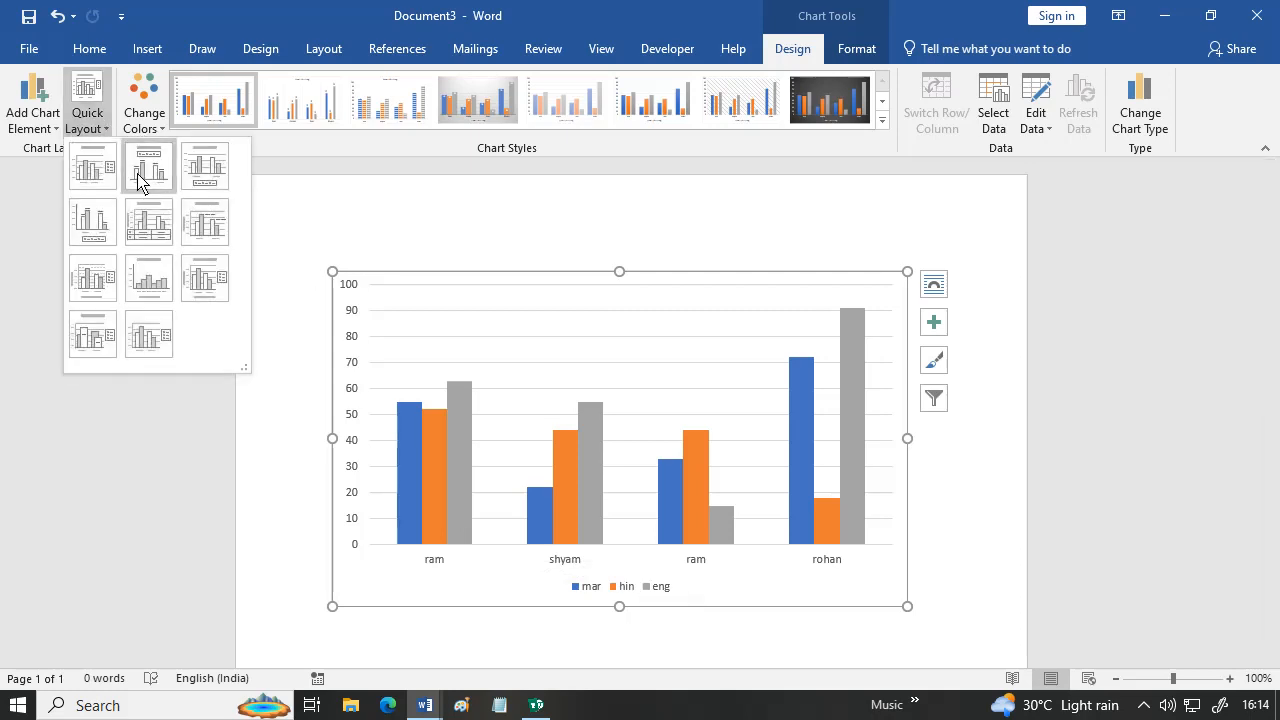
pyautogui.press('Escape')
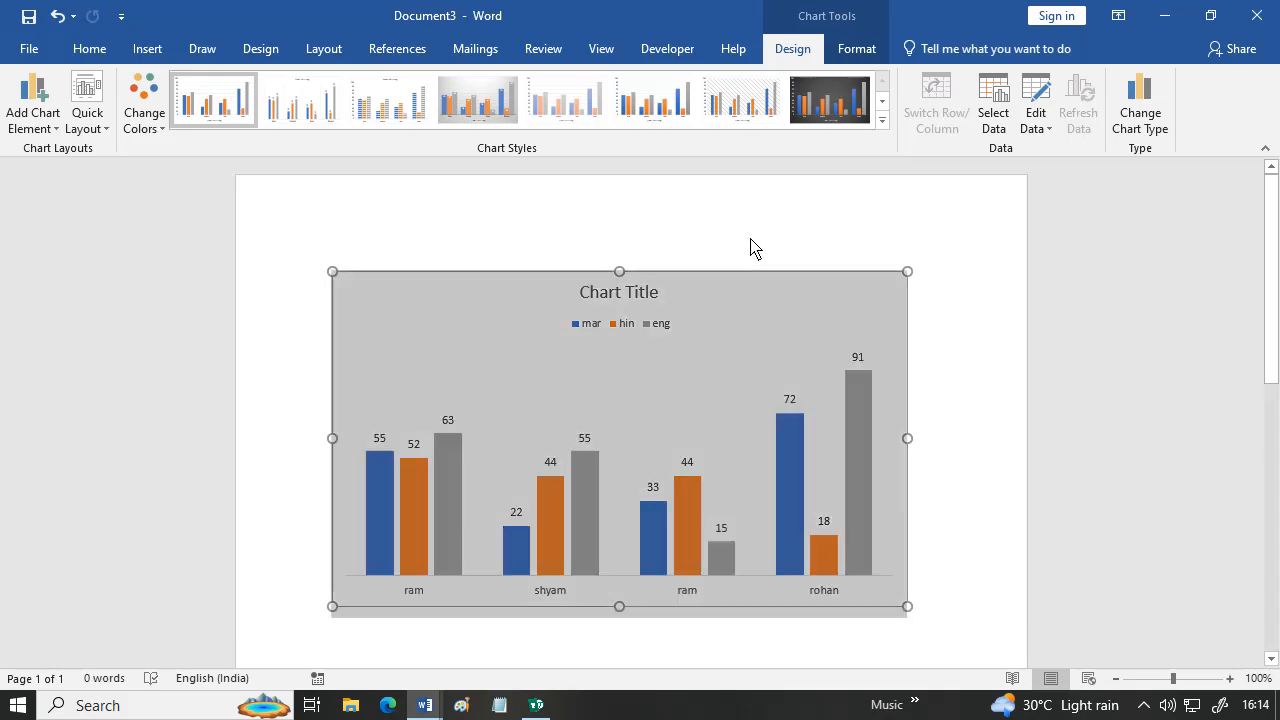
pyautogui.click(140, 49)
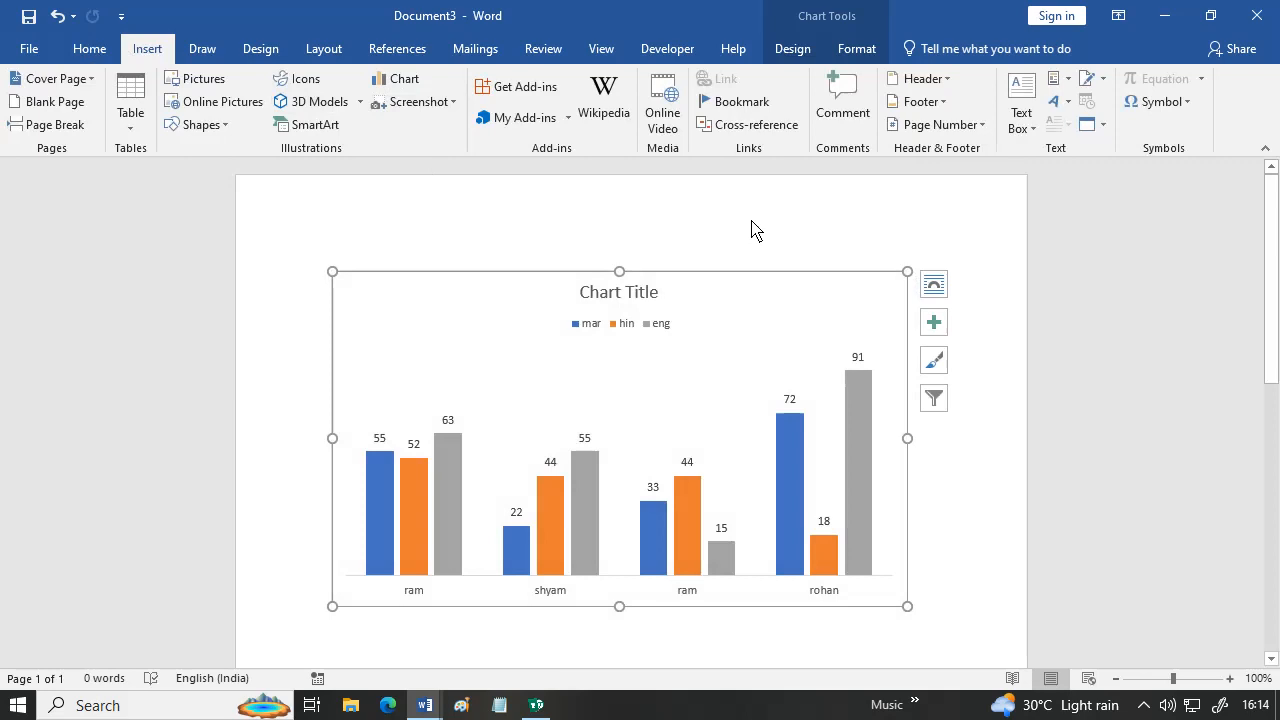
# - Apply the chart style with columns fading to white at their base and delete the chart title
pyautogui.click(598, 294)
pyautogui.click(792, 50)
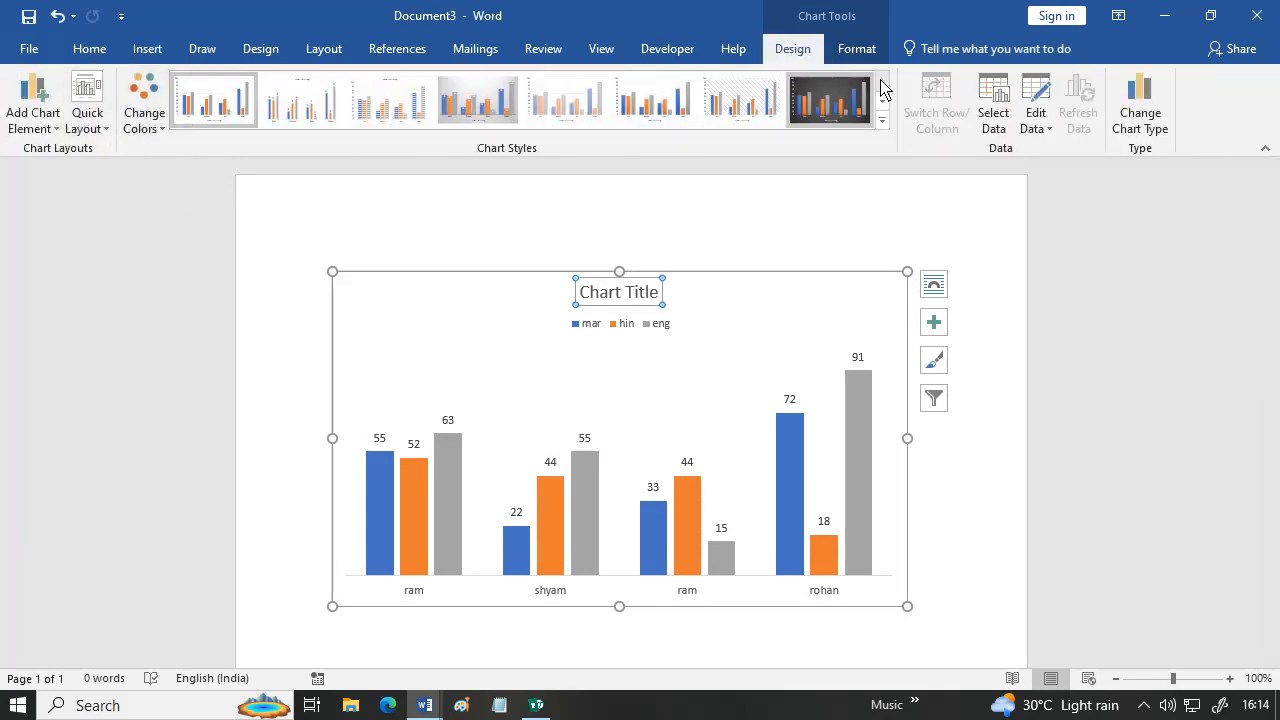
pyautogui.click(882, 120)
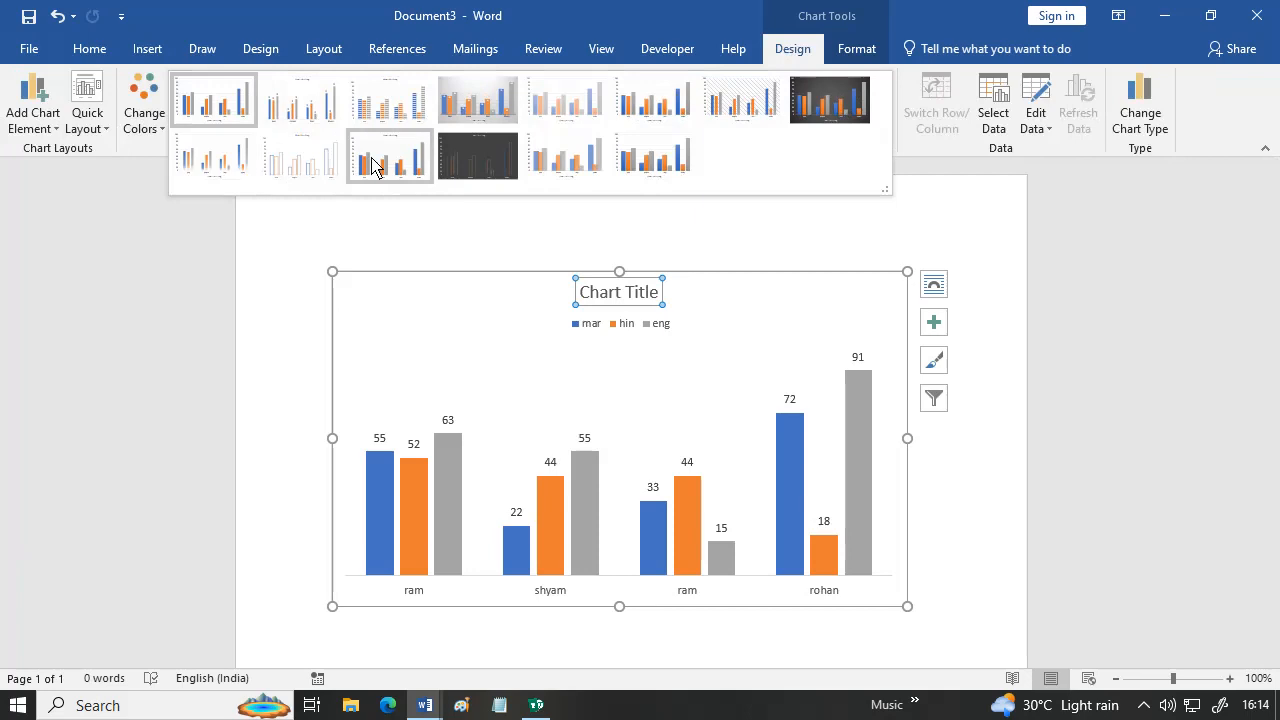
pyautogui.click(400, 170)
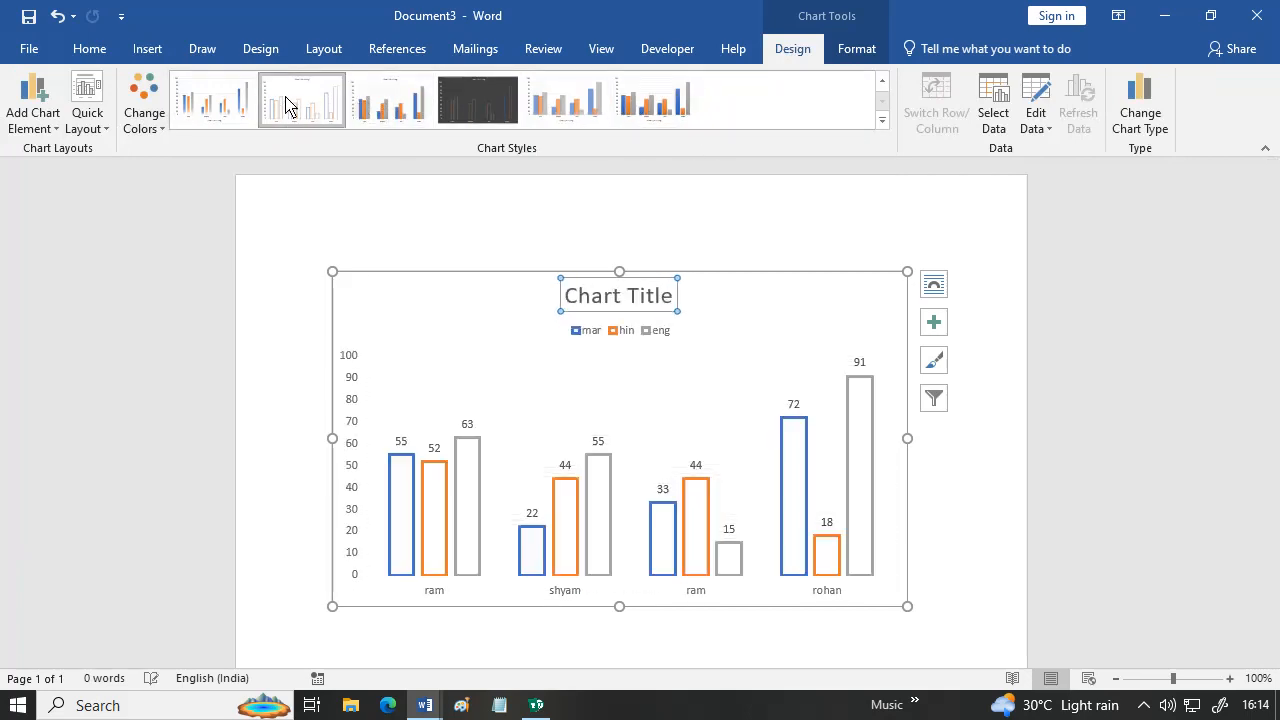
pyautogui.click(248, 103)
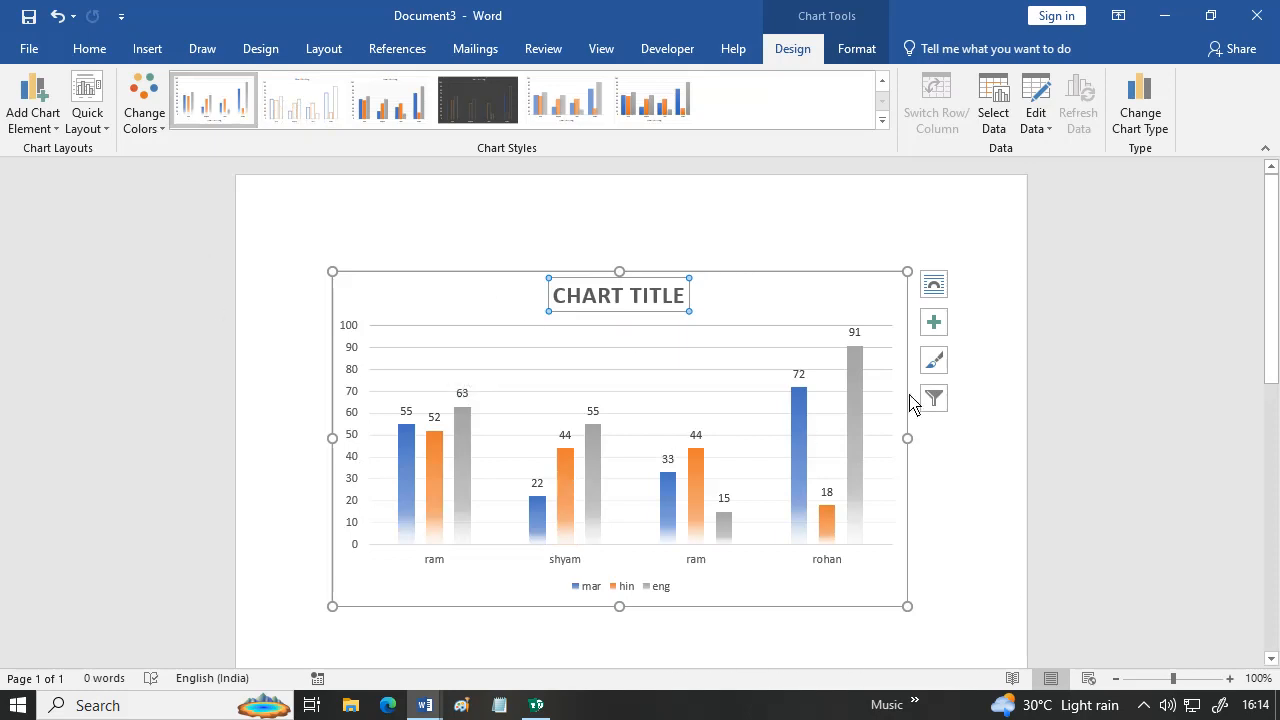
pyautogui.press('Delete')
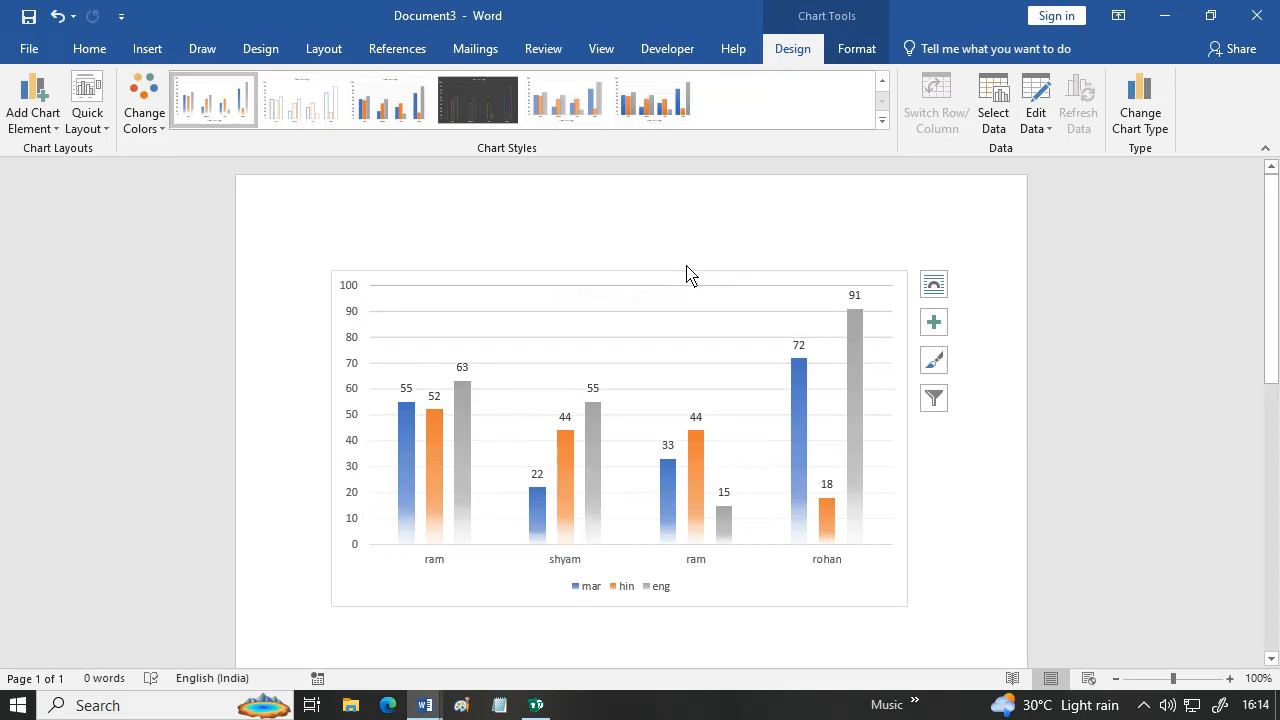
# - Insert a screen clipping of the Document2 window showing the picture hierarchy diagram and shrink it from its lower corner
pyautogui.click(147, 52)
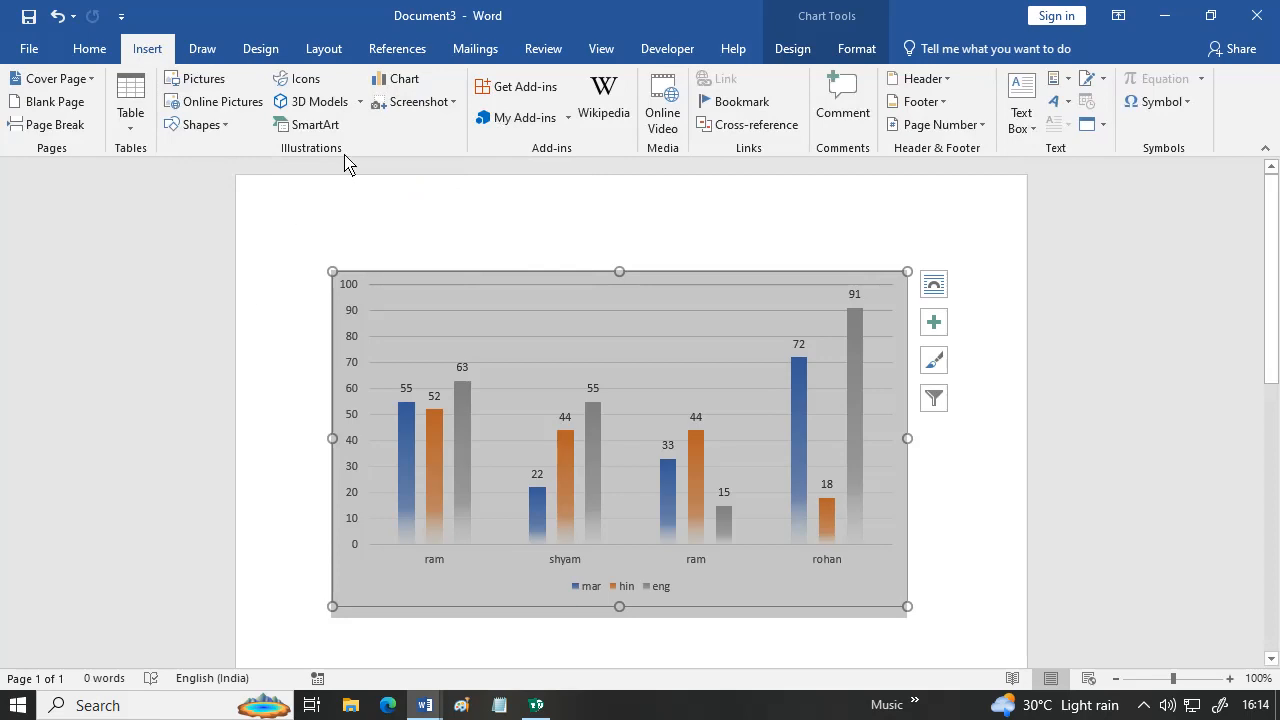
pyautogui.click(455, 104)
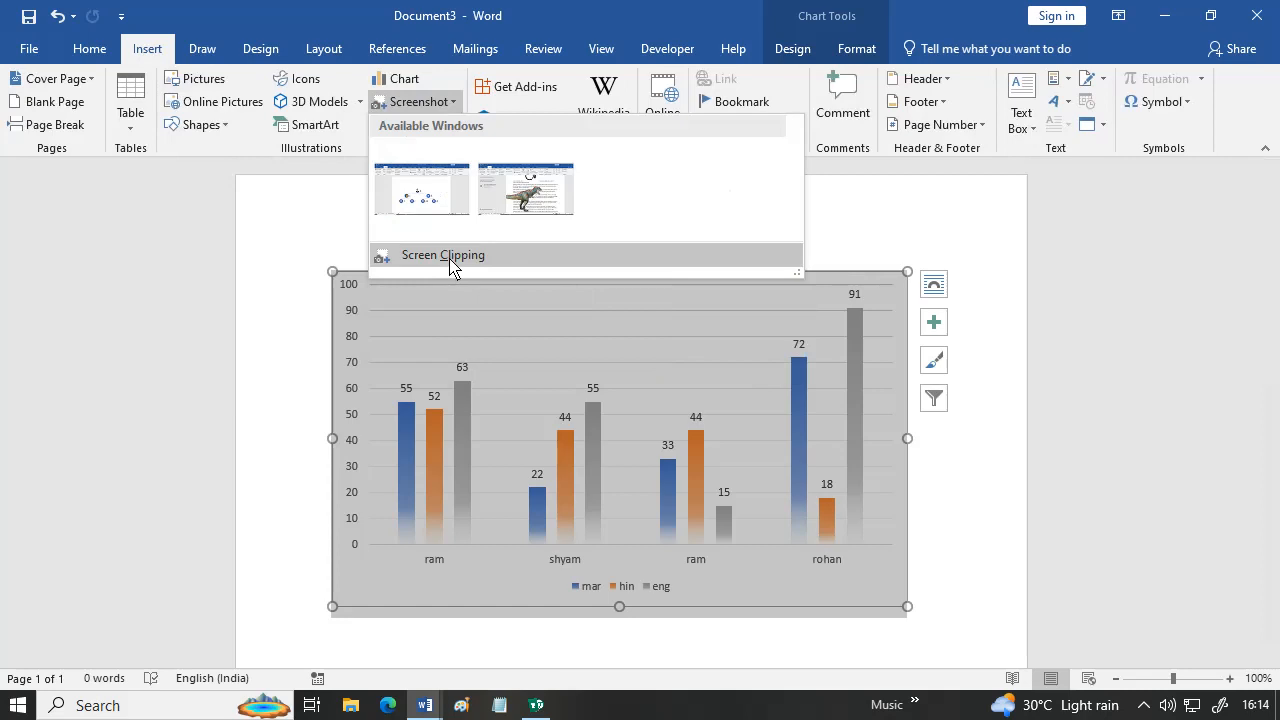
pyautogui.click(448, 257)
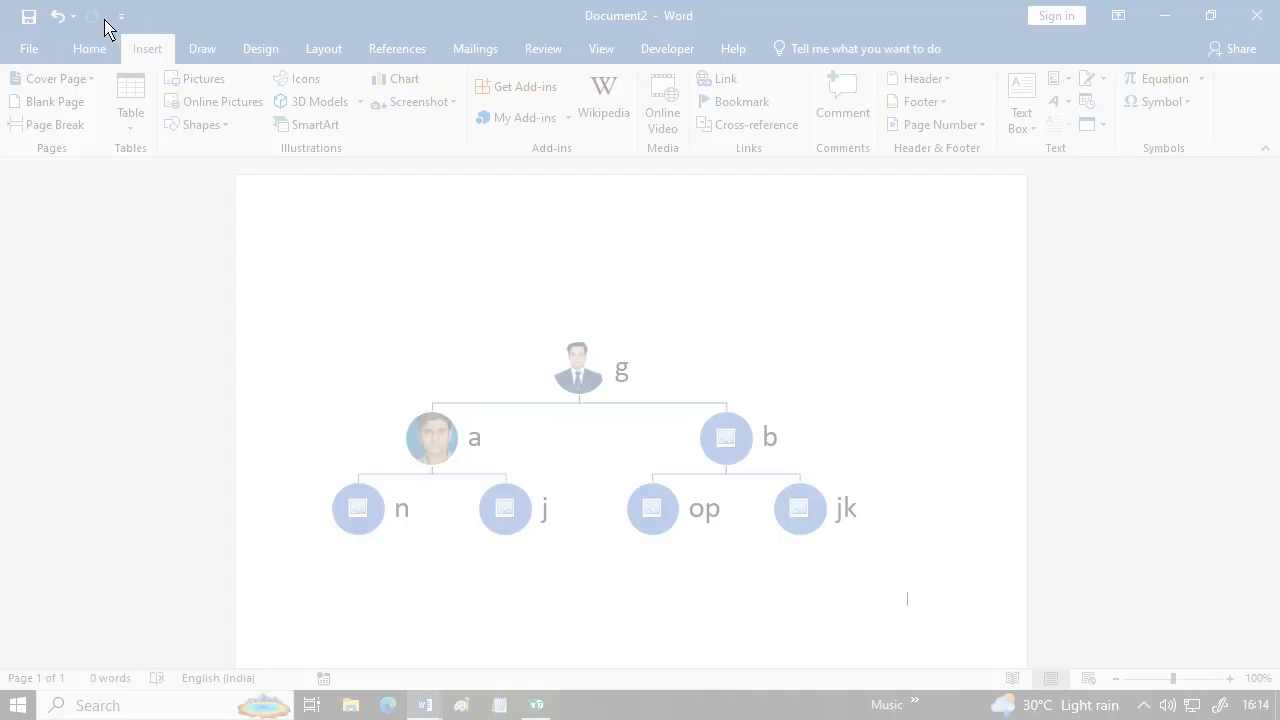
pyautogui.moveTo(104, 18); pyautogui.dragTo(1100, 654)
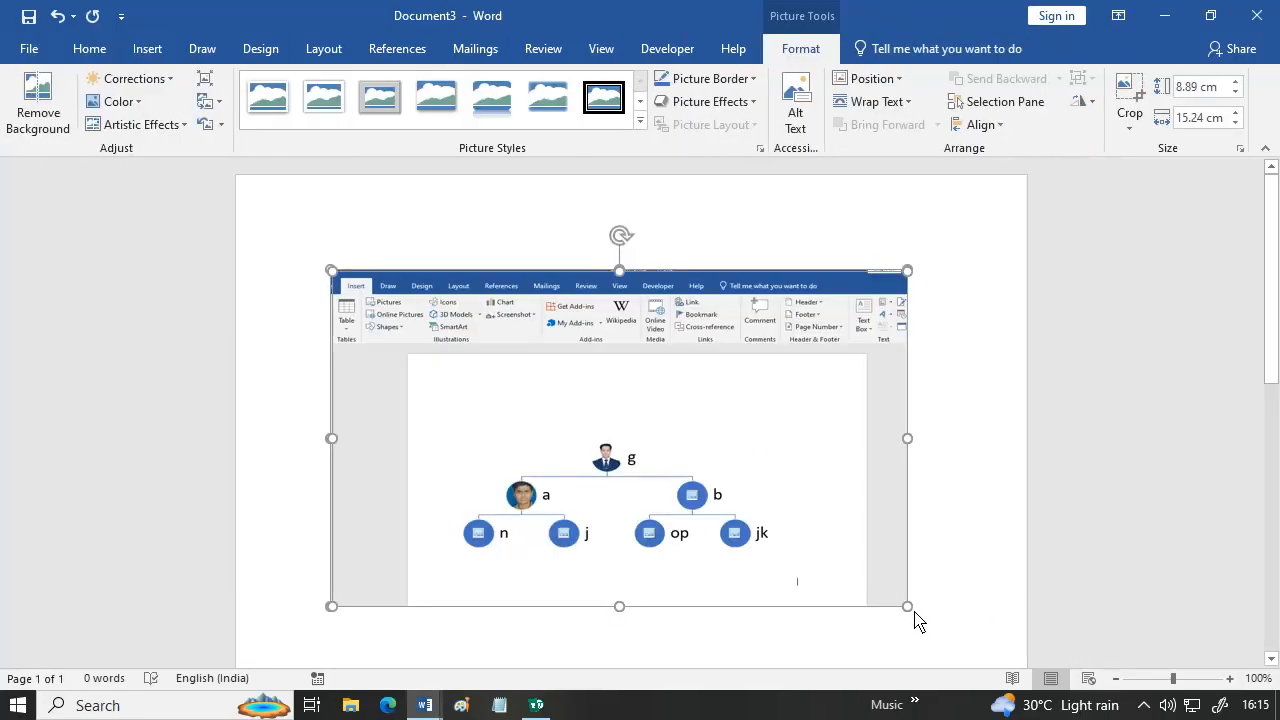
pyautogui.moveTo(908, 607); pyautogui.dragTo(811, 563)
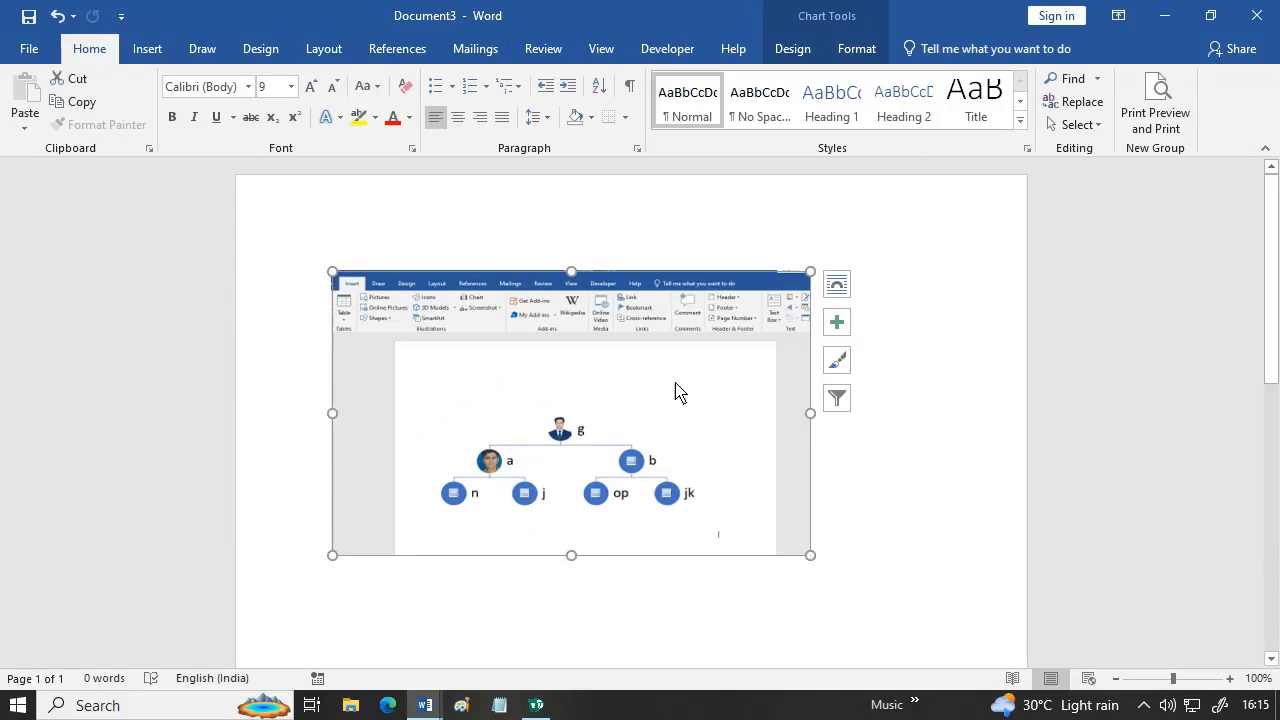
# - Open the Wikipedia add-in, trust it, and close its pane without updating it
pyautogui.click(145, 50)
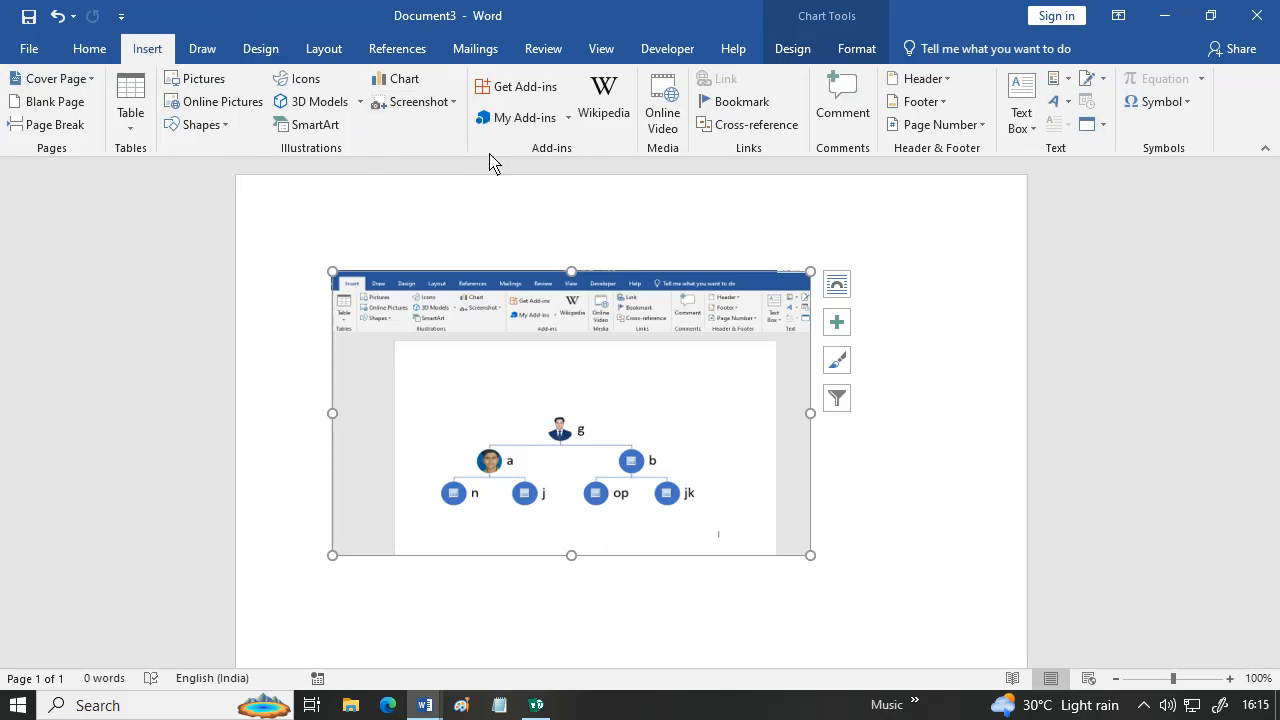
pyautogui.click(878, 272)
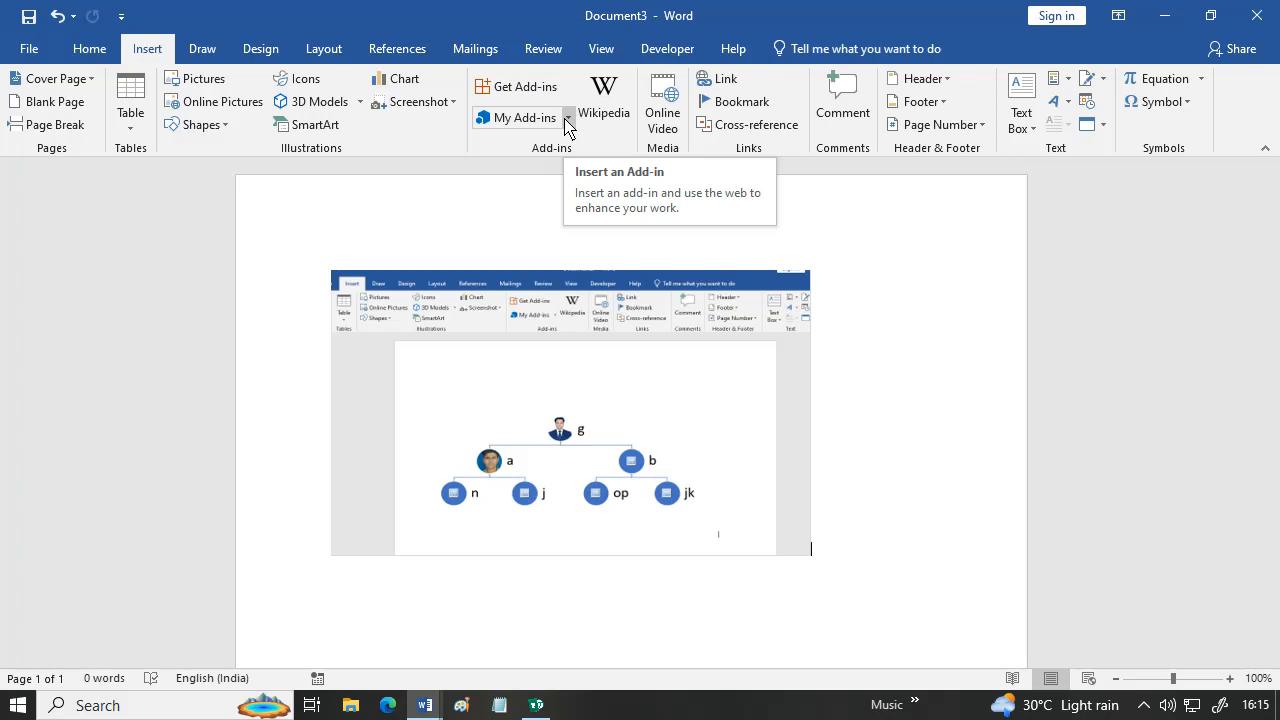
pyautogui.click(620, 114)
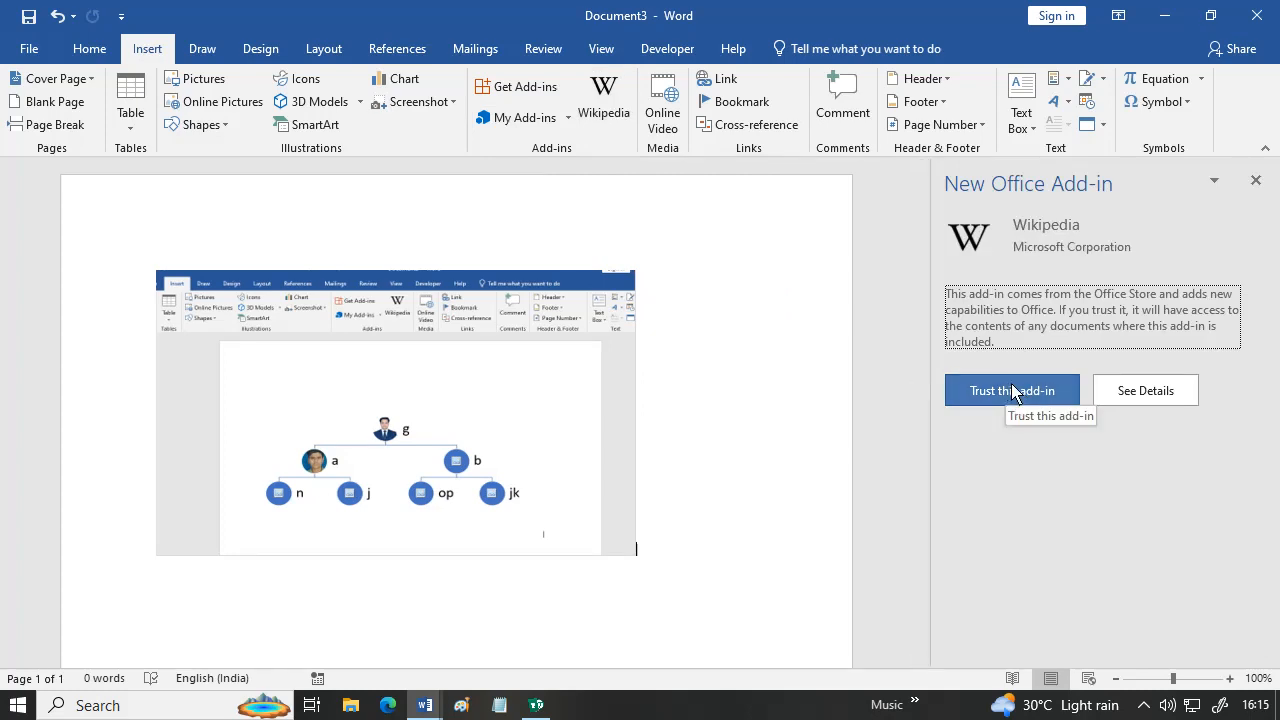
pyautogui.click(1058, 398)
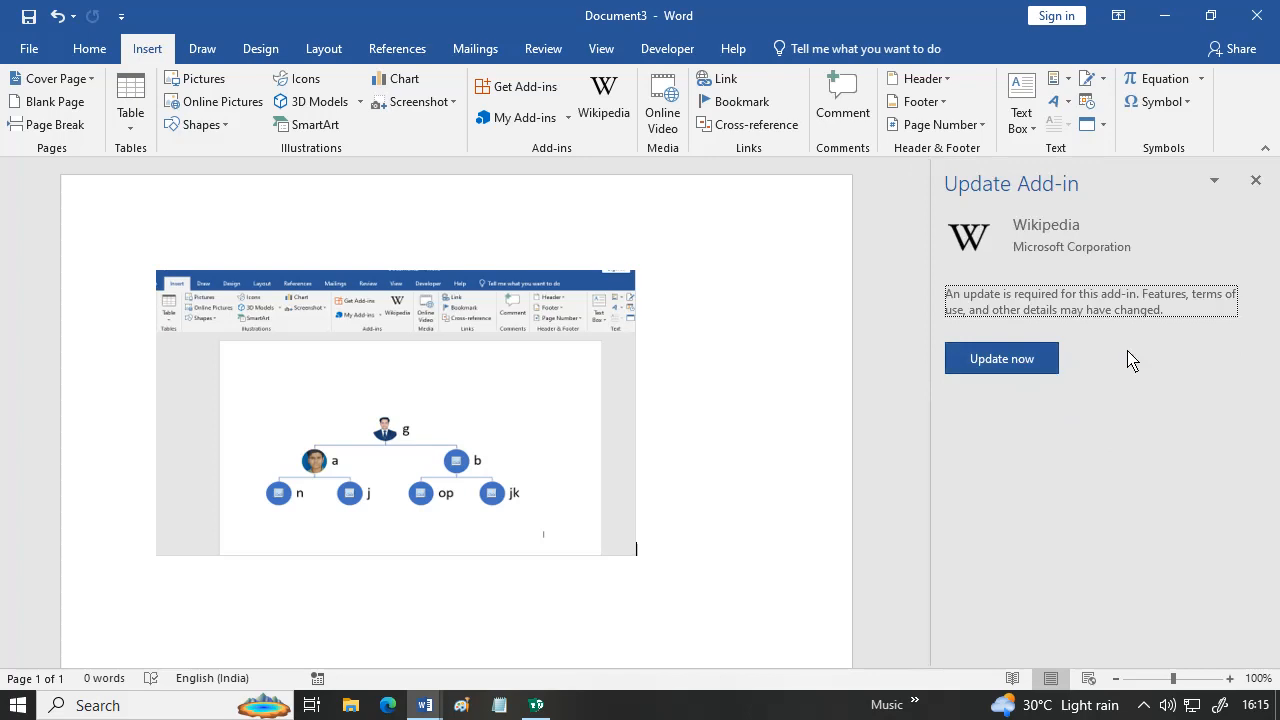
pyautogui.click(1256, 184)
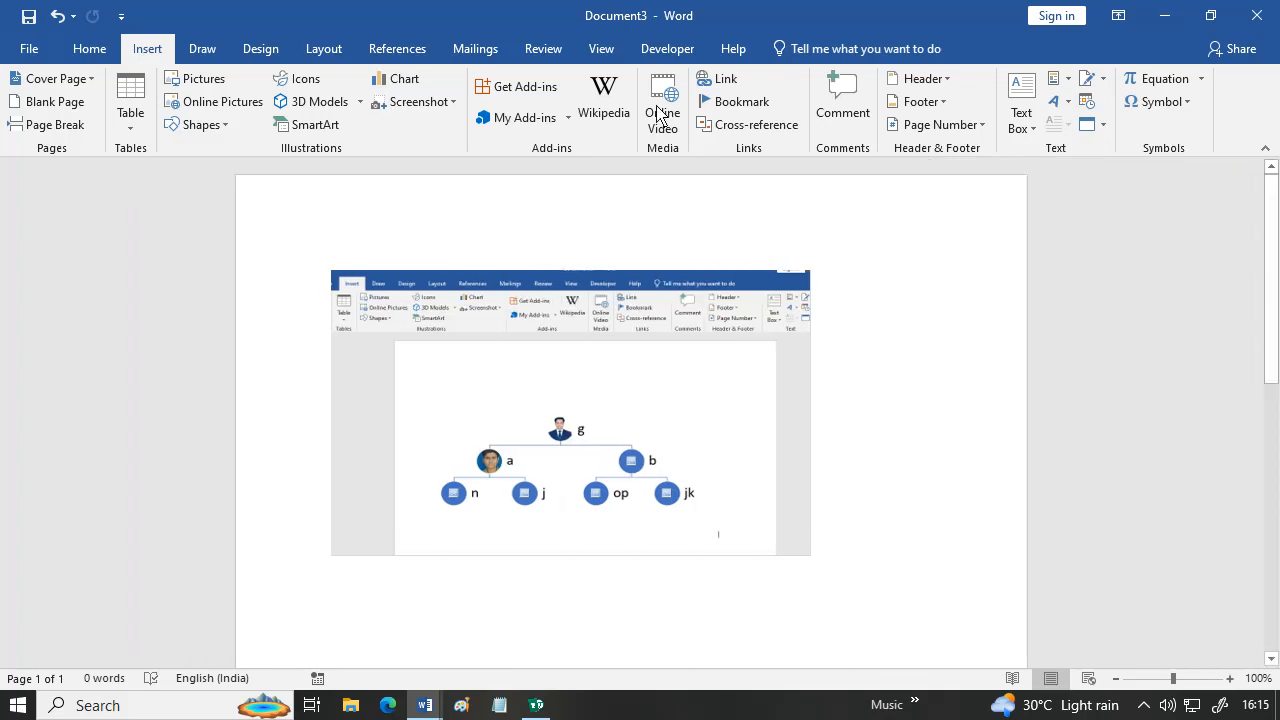
# - Remove the screen clipping and delete the chart from the page
pyautogui.click(651, 366)
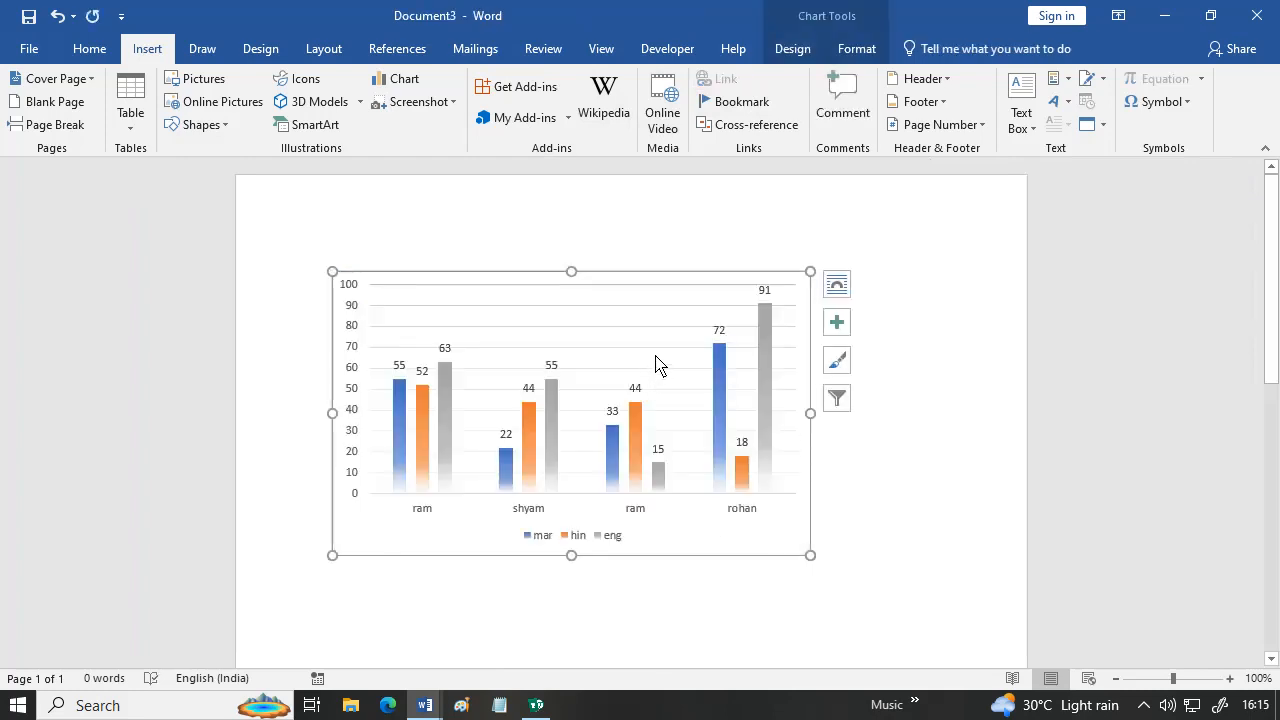
pyautogui.click(655, 366)
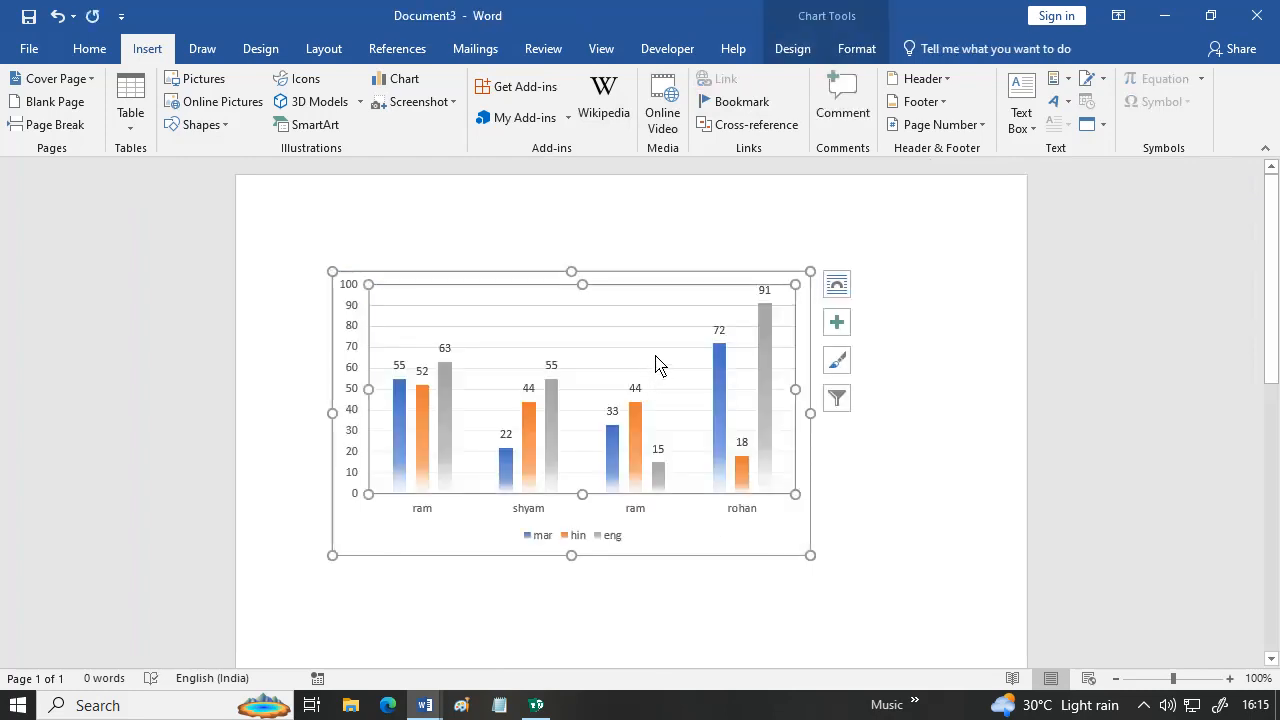
pyautogui.click(694, 280)
pyautogui.press('Delete')
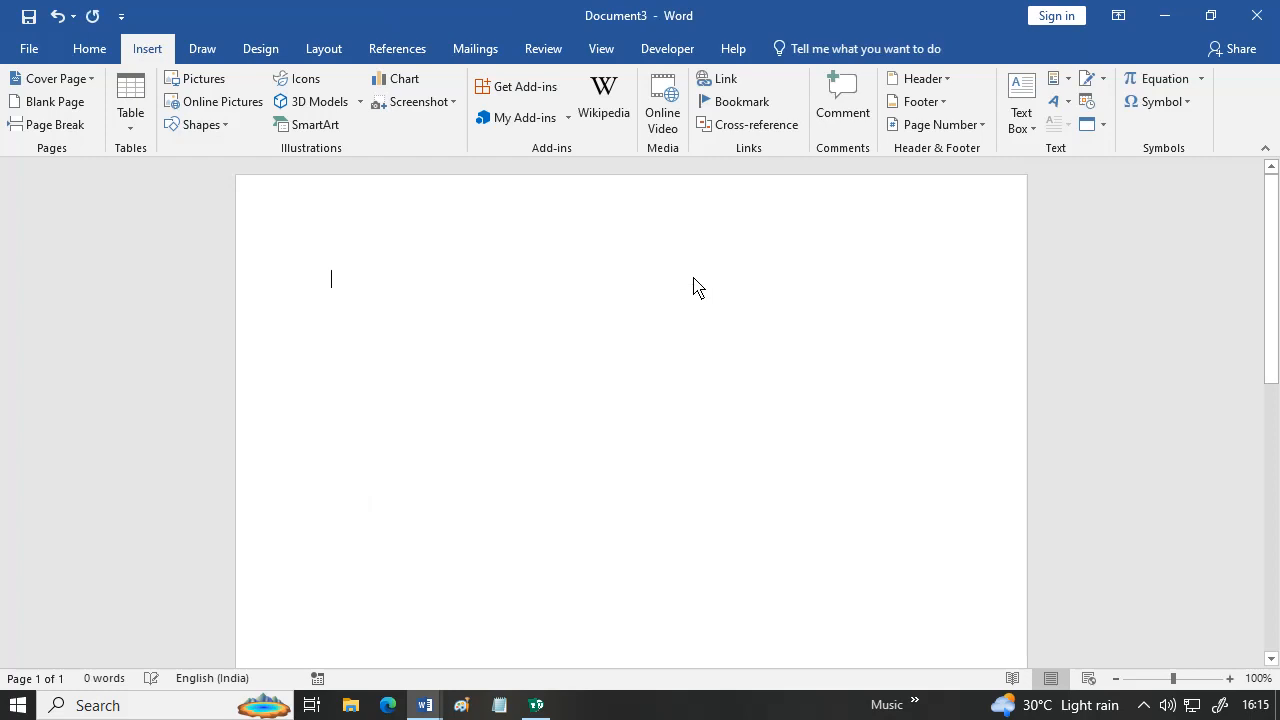
pyautogui.write('ww')
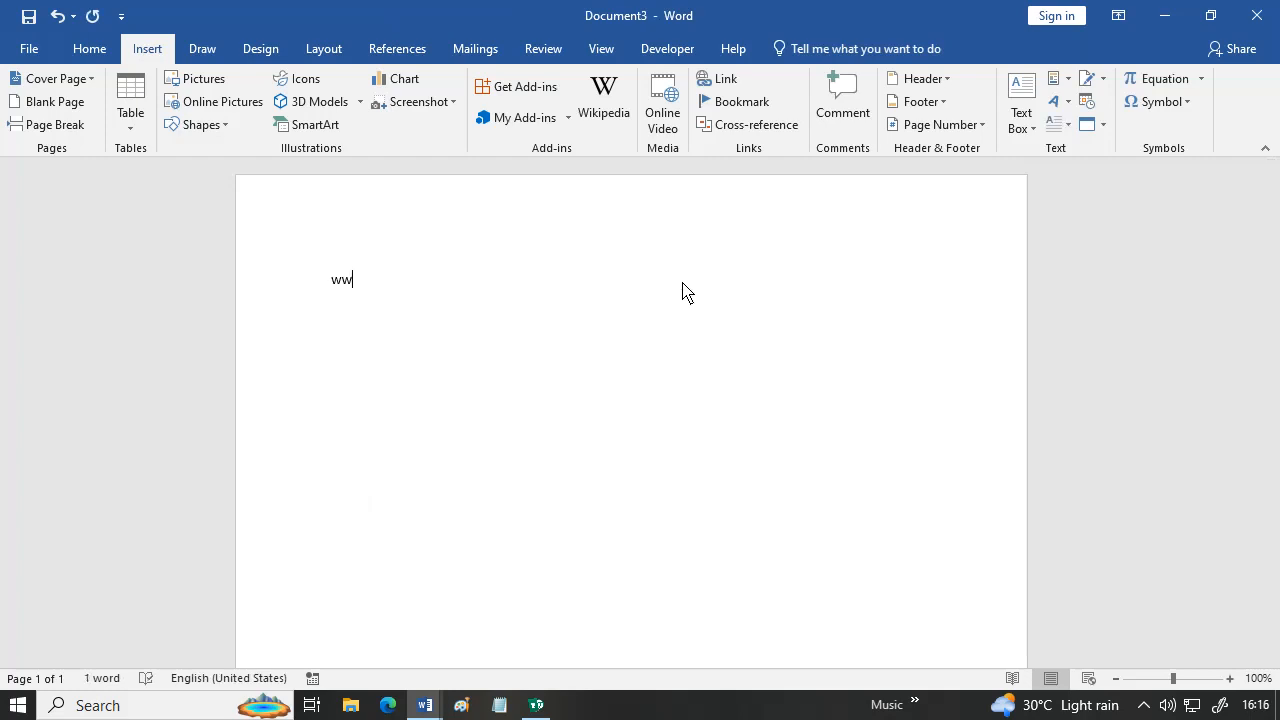
pyautogui.write('w.mkcl.oprg')
pyautogui.press('Return')
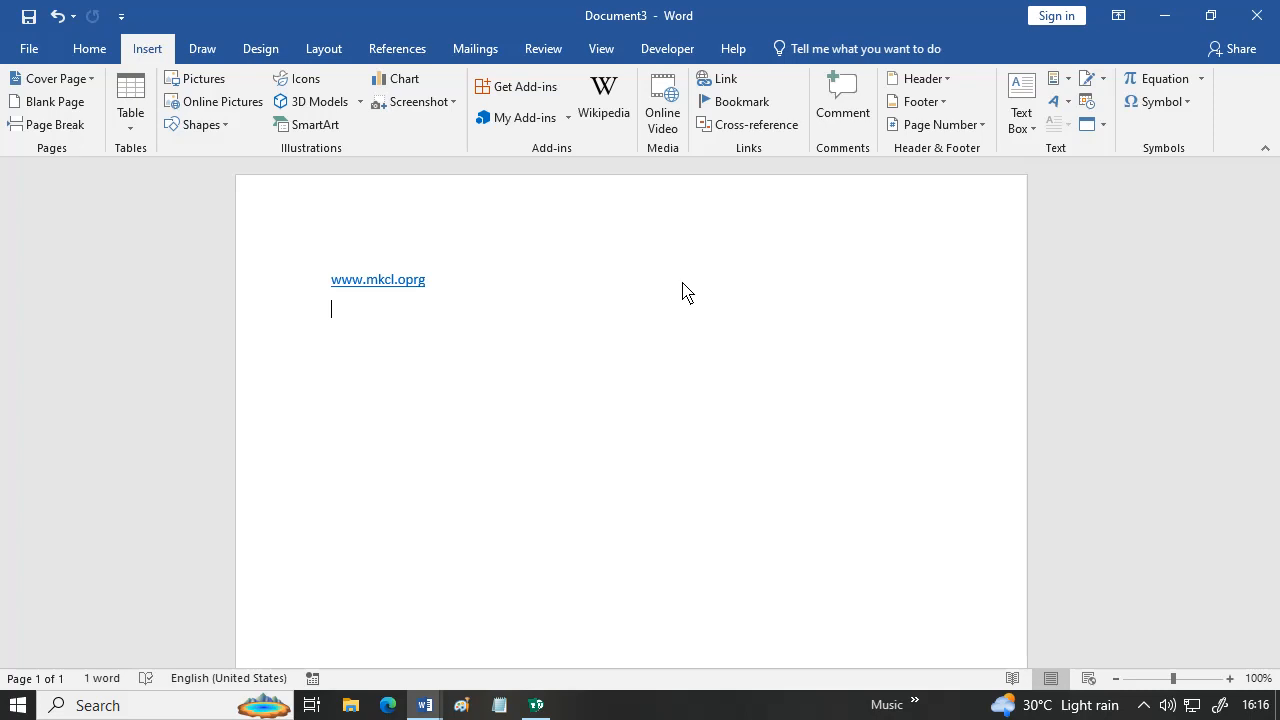
pyautogui.write('www.')
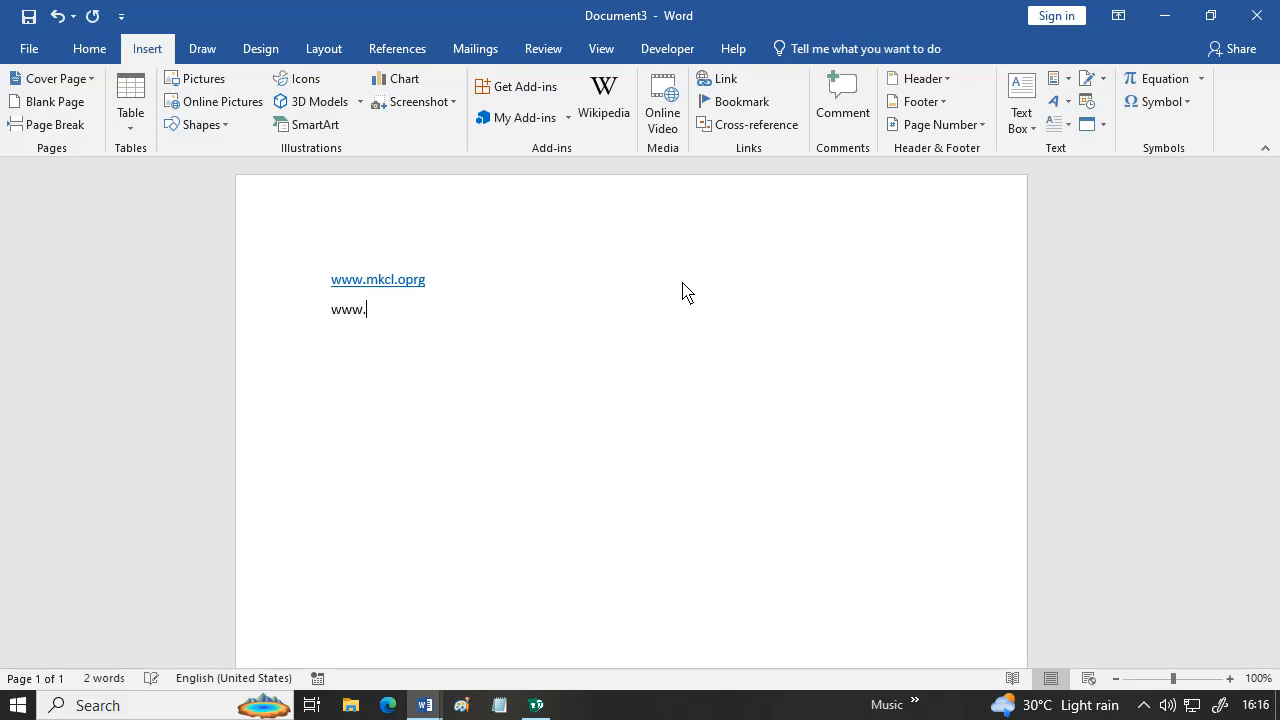
pyautogui.write('gmai')
pyautogui.write('l/.')
pyautogui.write('com')
pyautogui.press('BackSpace')
pyautogui.press('End')
pyautogui.press('Return')
pyautogui.write('www')
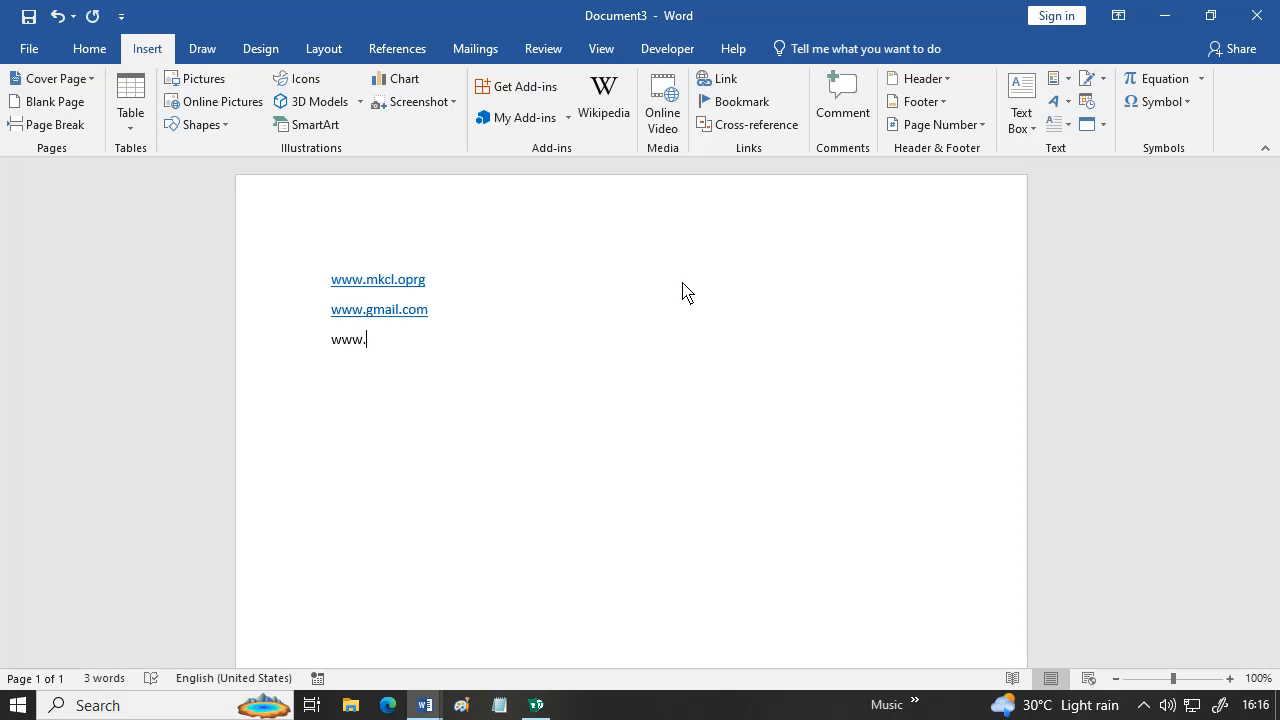
pyautogui.write('.google.com')
pyautogui.press('Return')
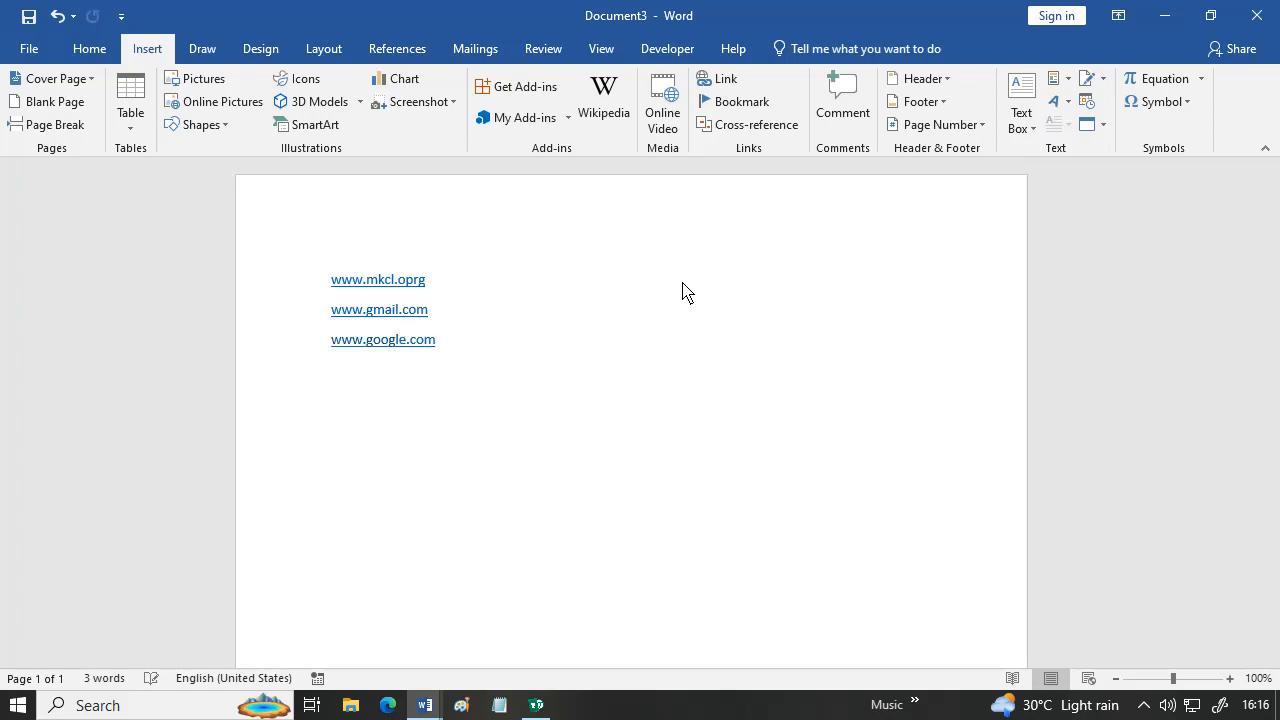
pyautogui.keyDown('ctrl'); pyautogui.click(386, 284); pyautogui.keyUp('ctrl')
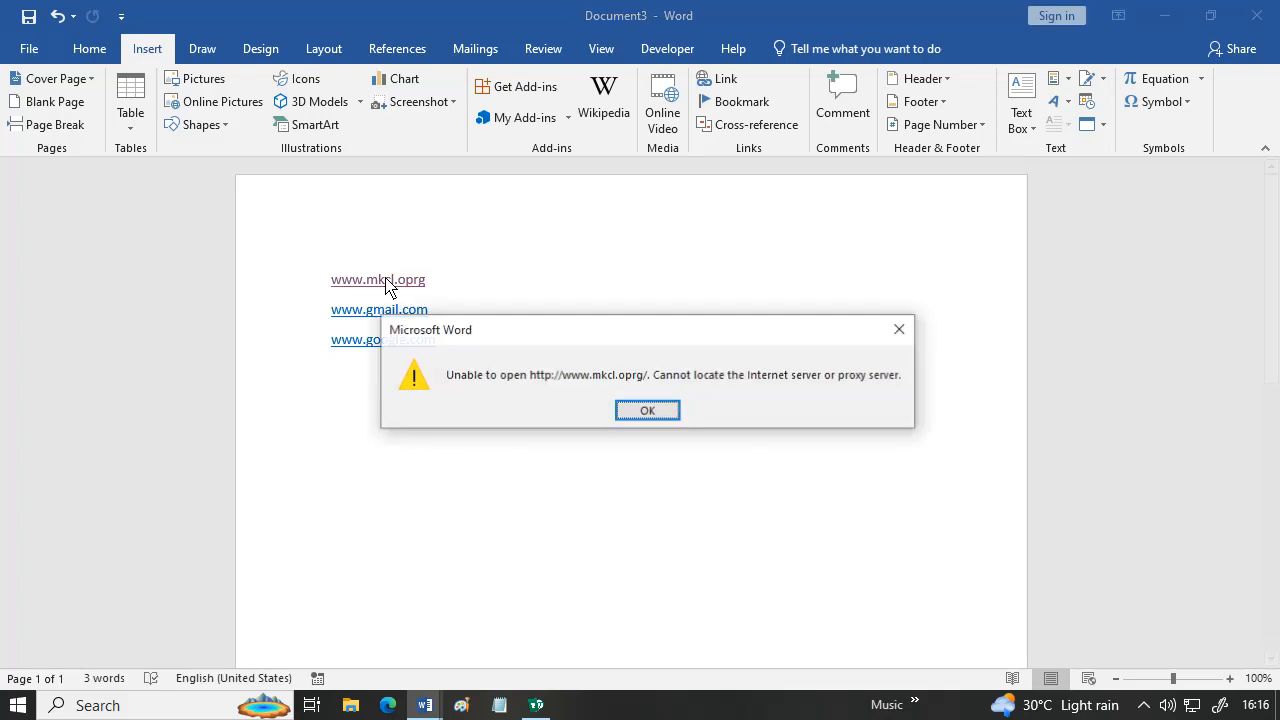
pyautogui.click(624, 411)
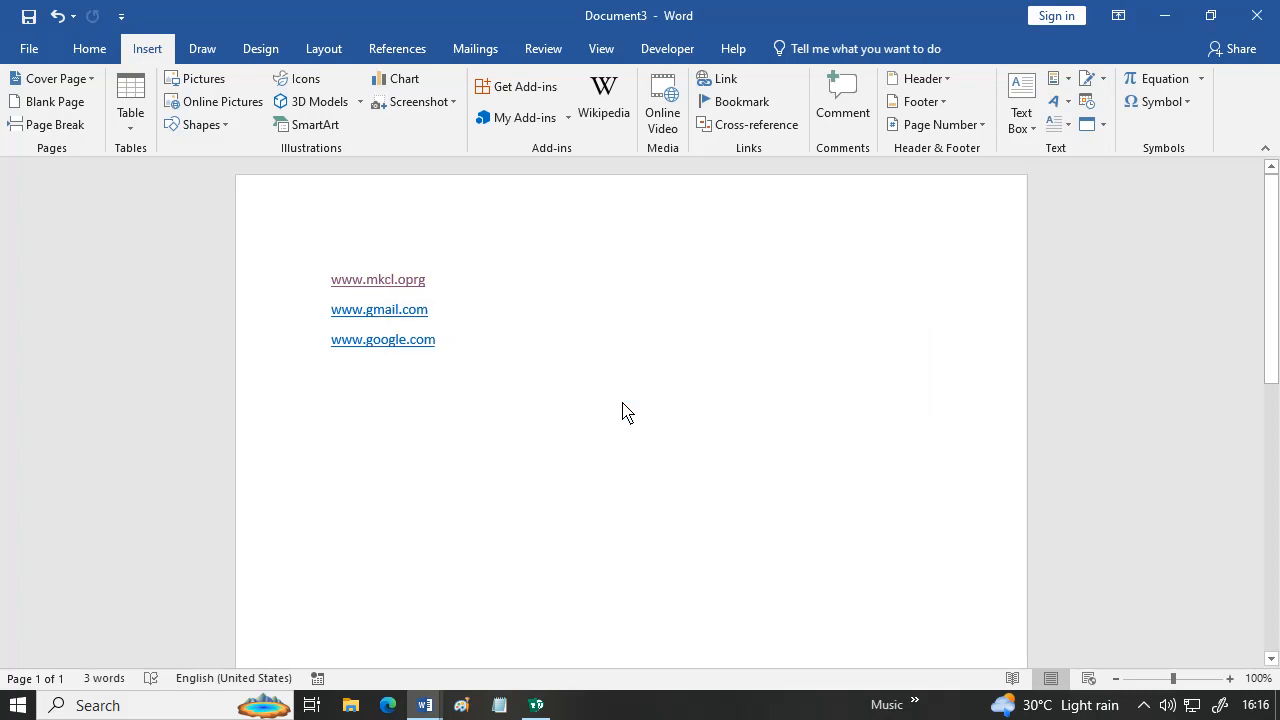
pyautogui.keyDown('ctrl'); pyautogui.click(410, 313); pyautogui.keyUp('ctrl')
pyautogui.press('BackSpace')
pyautogui.press('BackSpace')
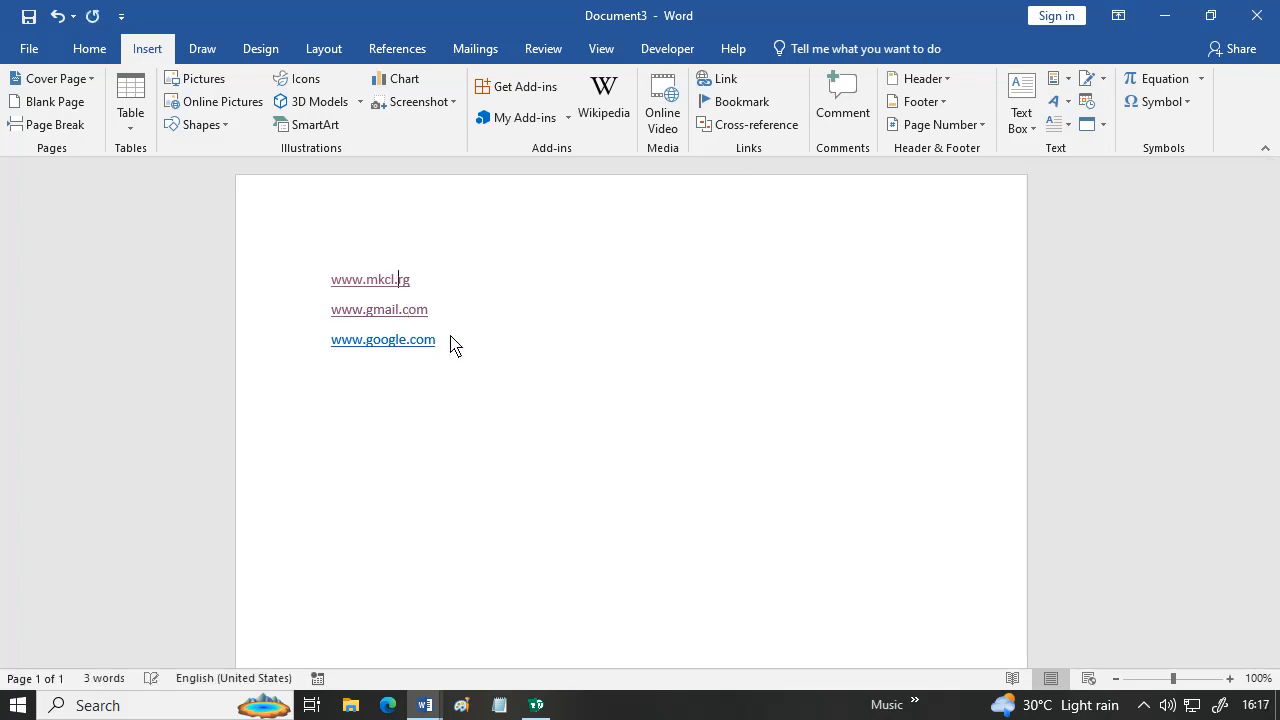
pyautogui.write('o')
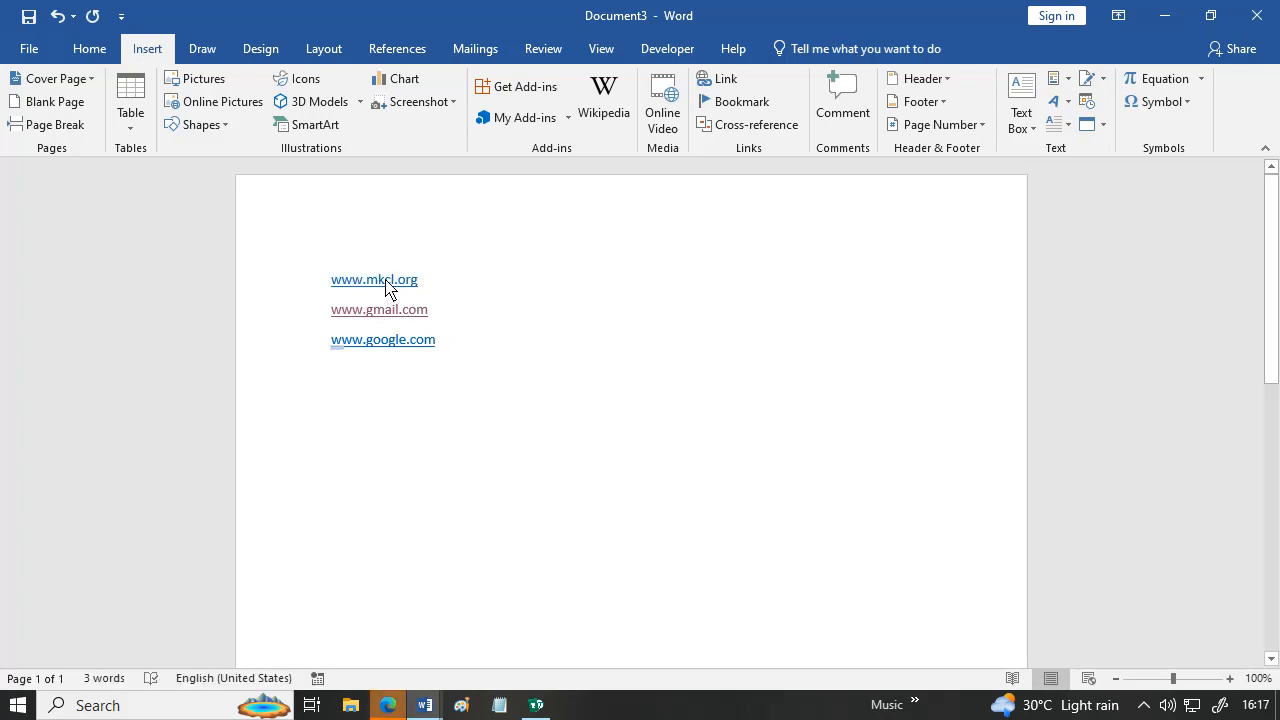
pyautogui.keyDown('ctrl'); pyautogui.click(386, 285); pyautogui.keyUp('ctrl')
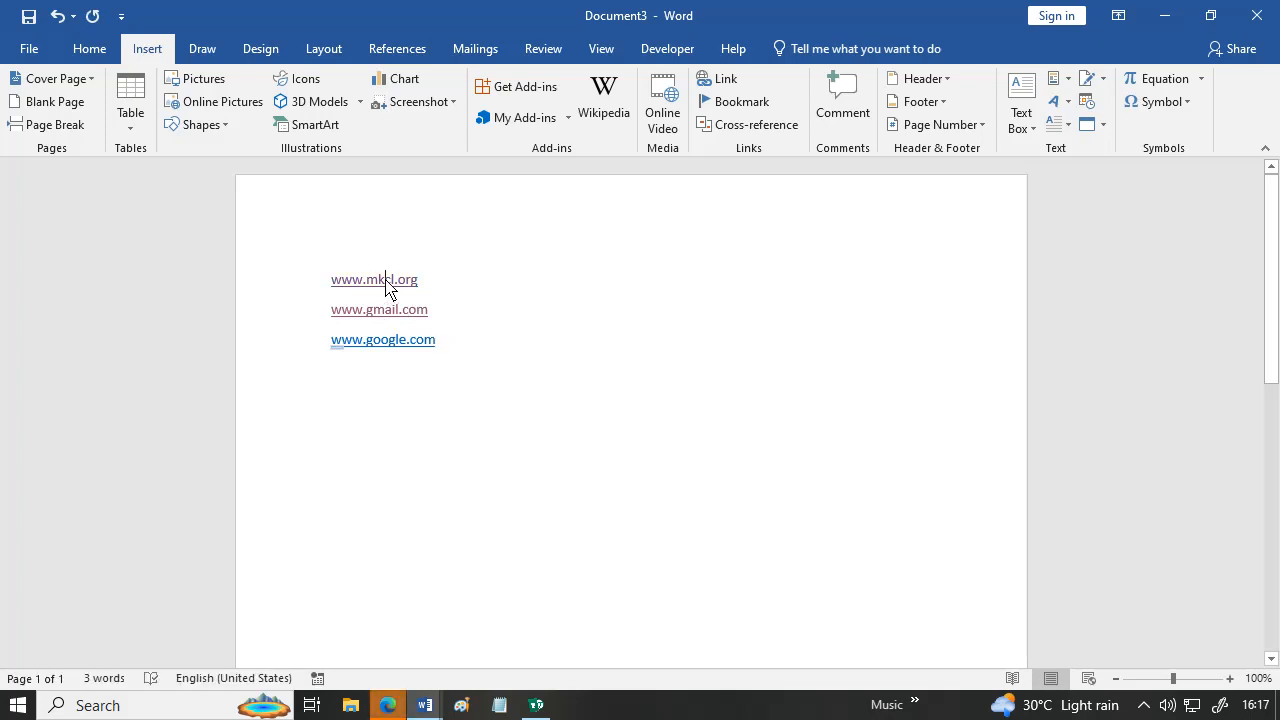
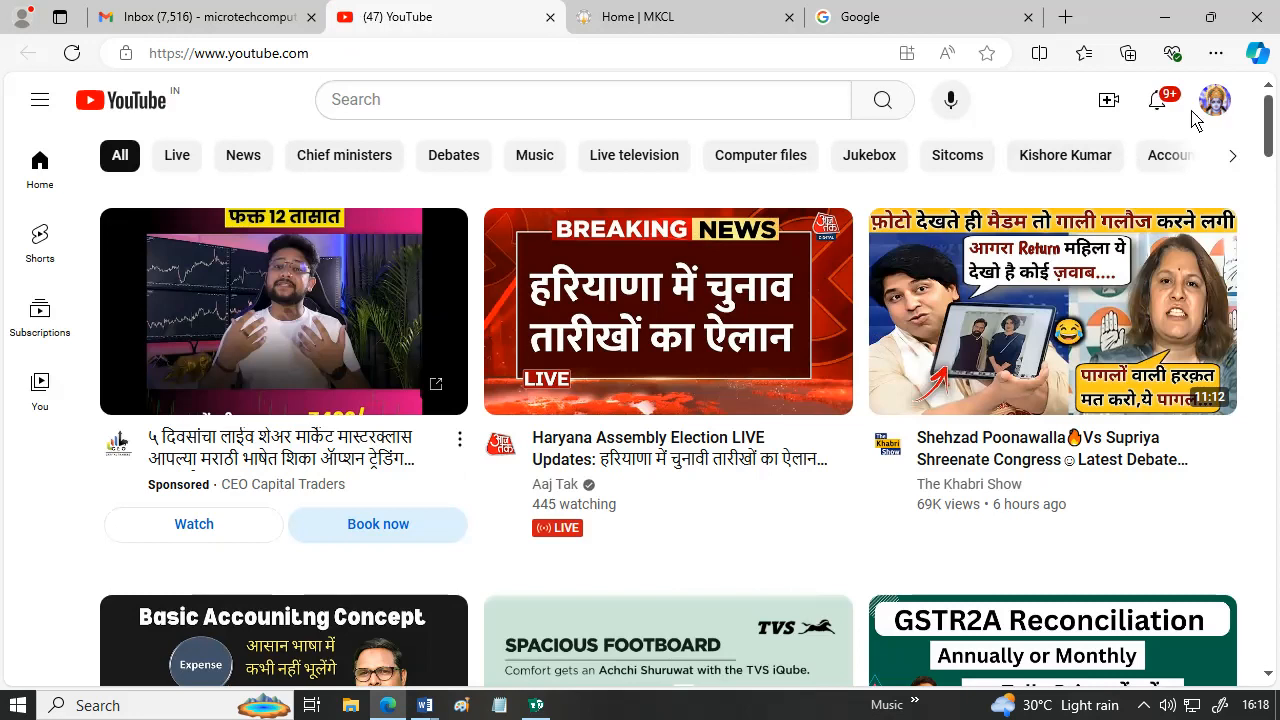
# - From YouTube in Edge, start a video upload and close the upload dialog to reach the channel's video list
pyautogui.click(1214, 100)
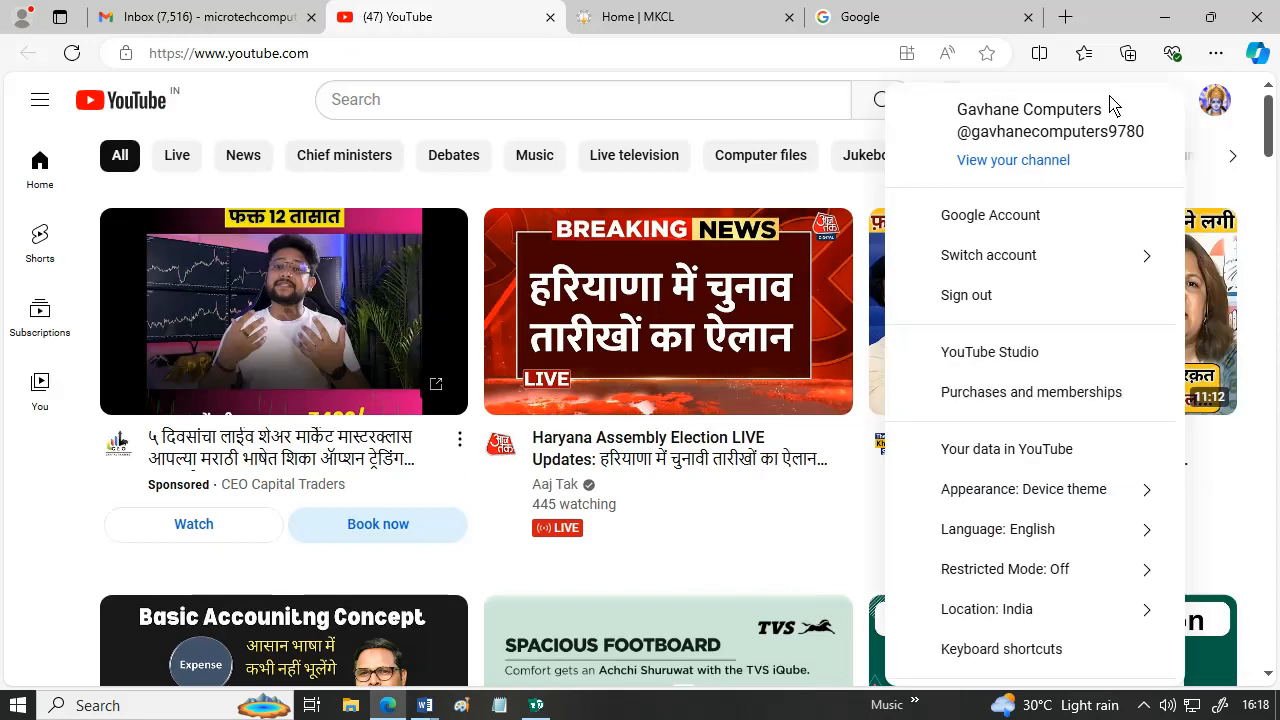
pyautogui.click(824, 110)
pyautogui.click(1108, 100)
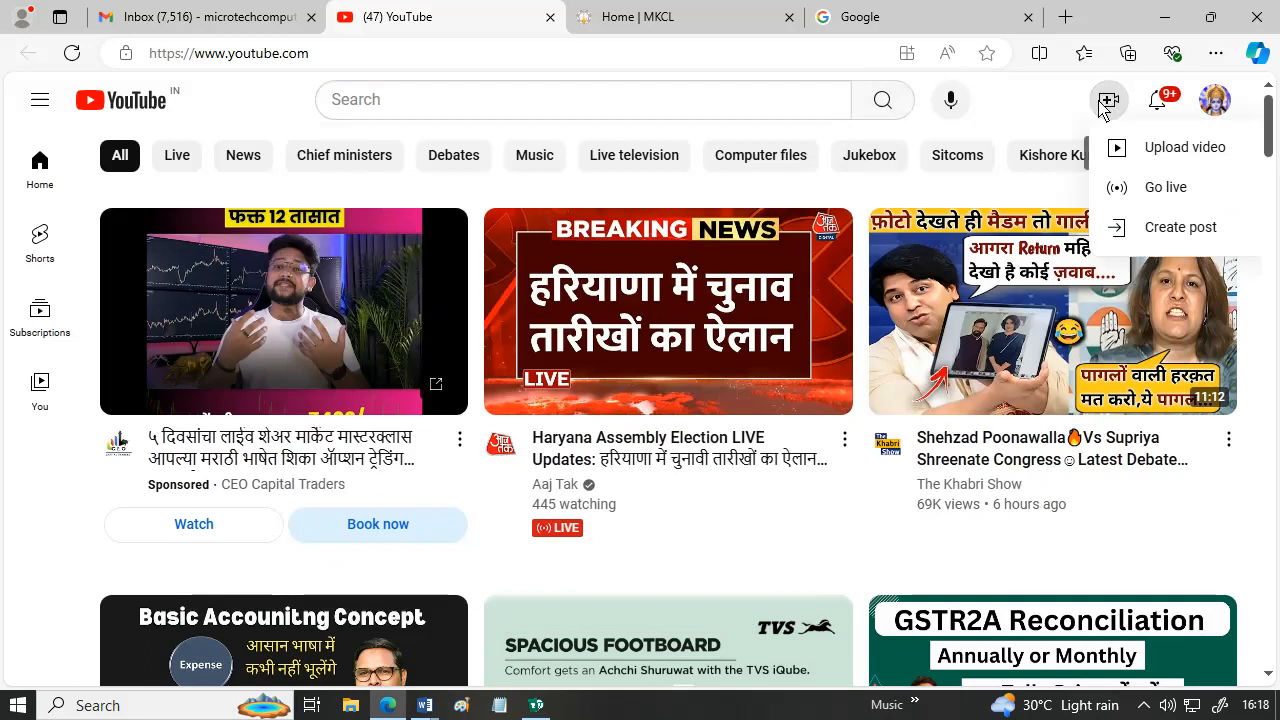
pyautogui.click(1215, 160)
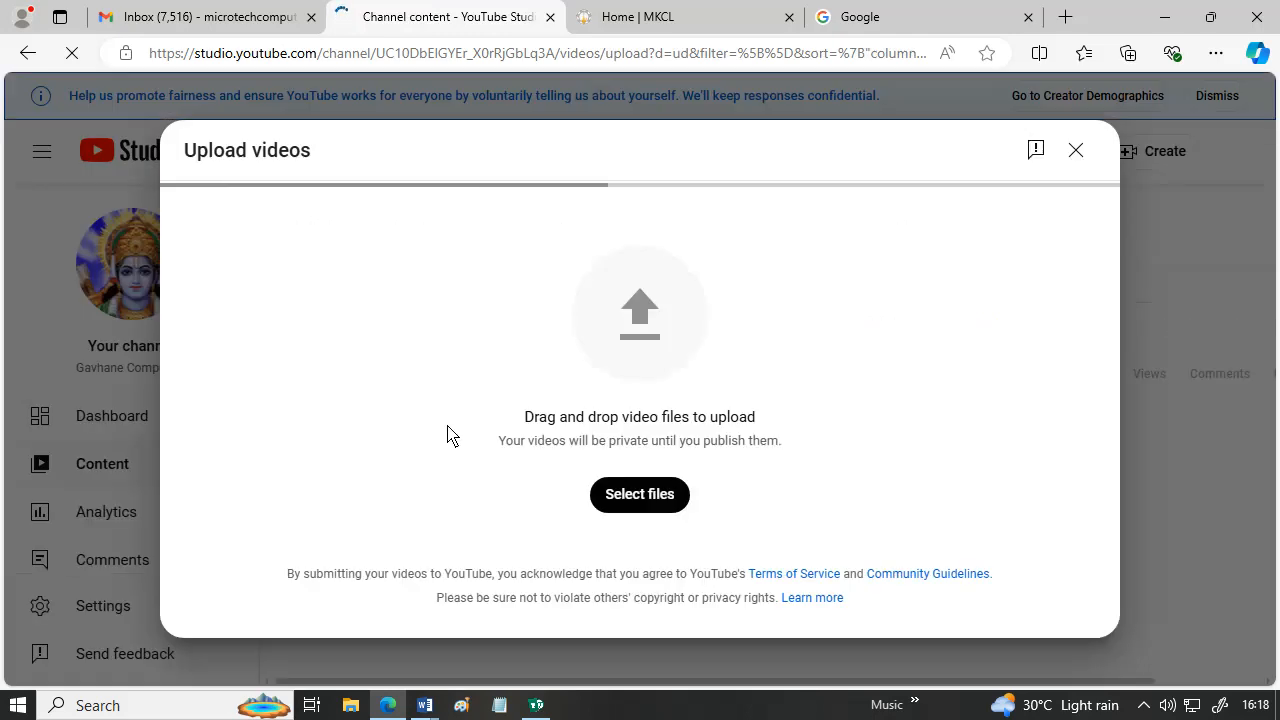
pyautogui.click(1075, 152)
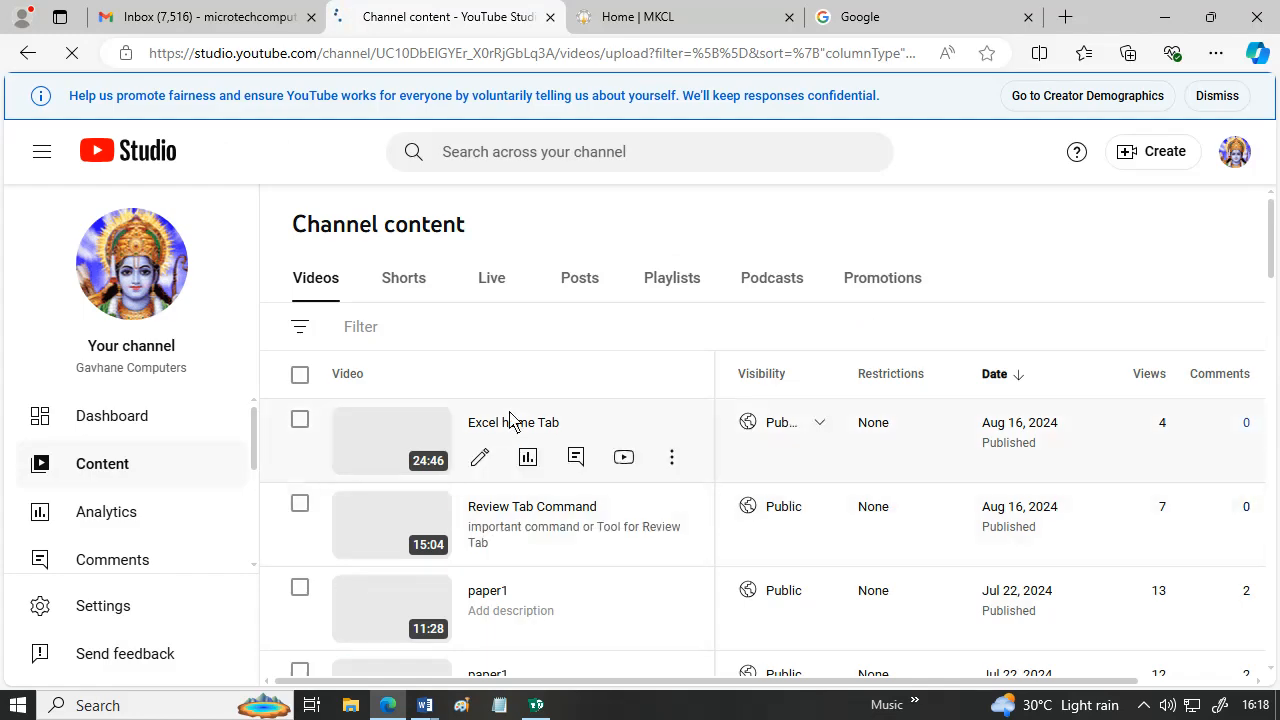
# - Open the details of the video "Excel home Tab" and copy its video link
pyautogui.click(509, 428)
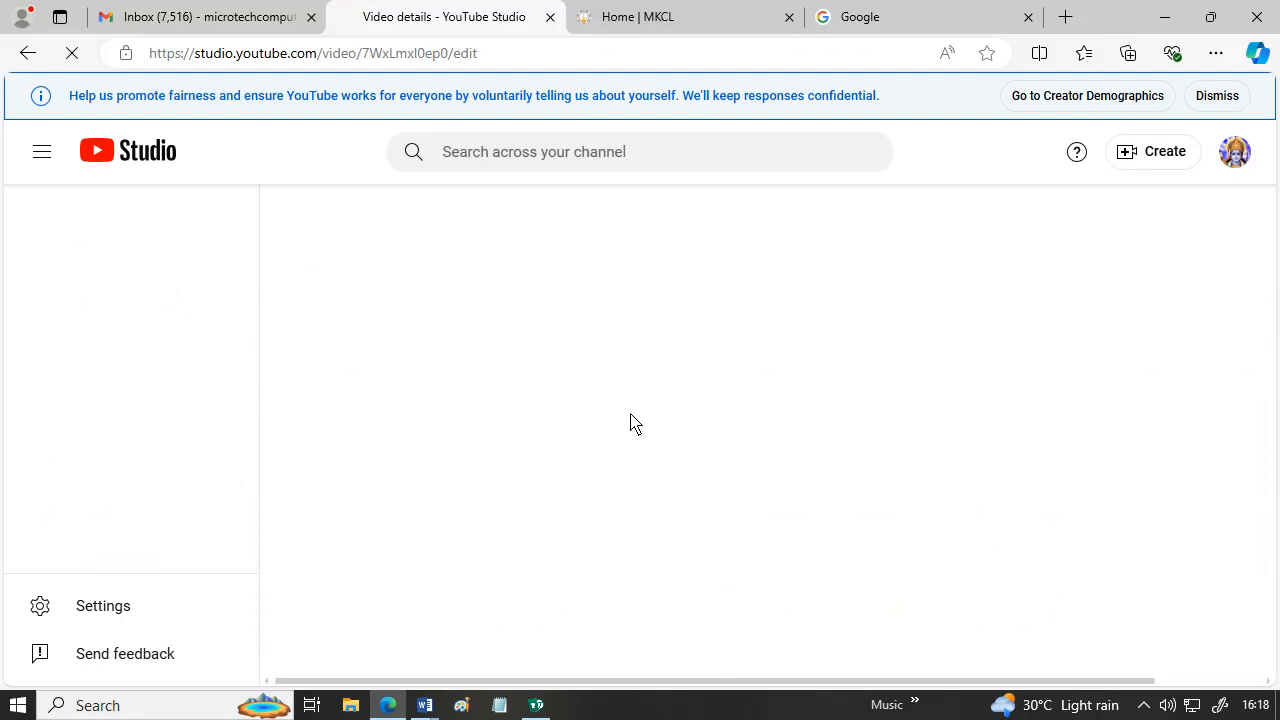
pyautogui.scroll(-6, 603, 497)
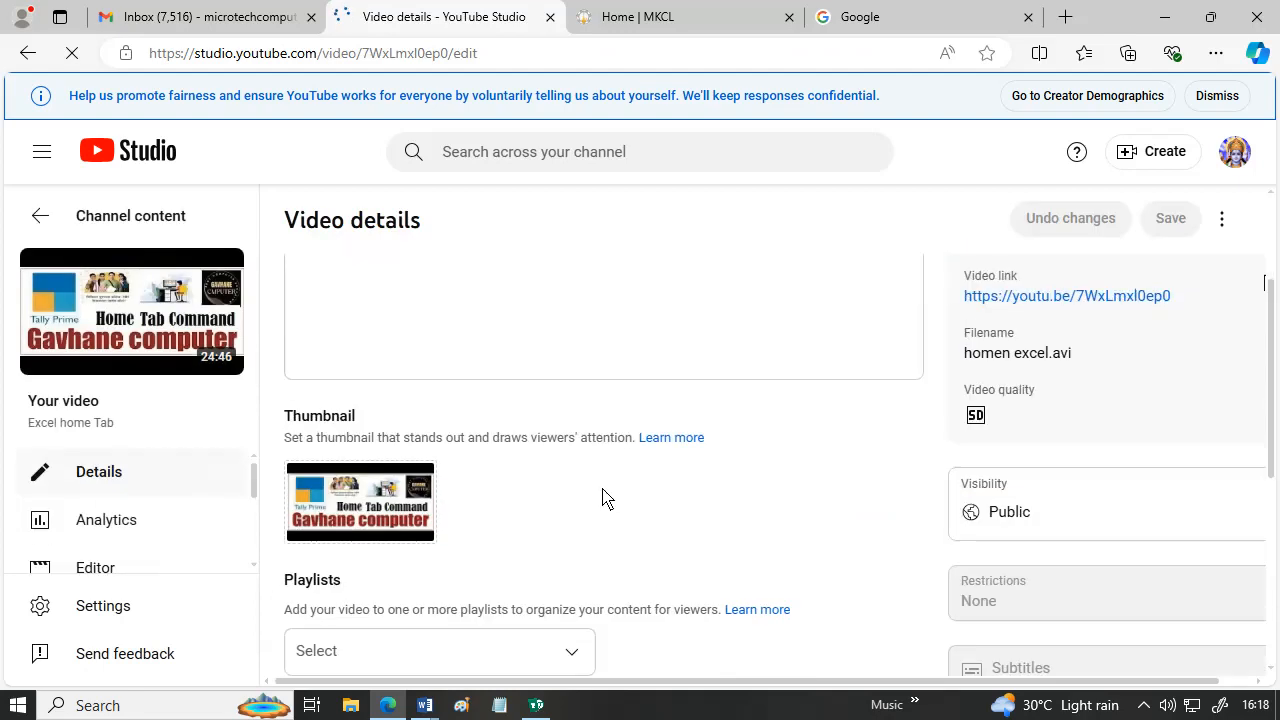
pyautogui.scroll(-1, 703, 516)
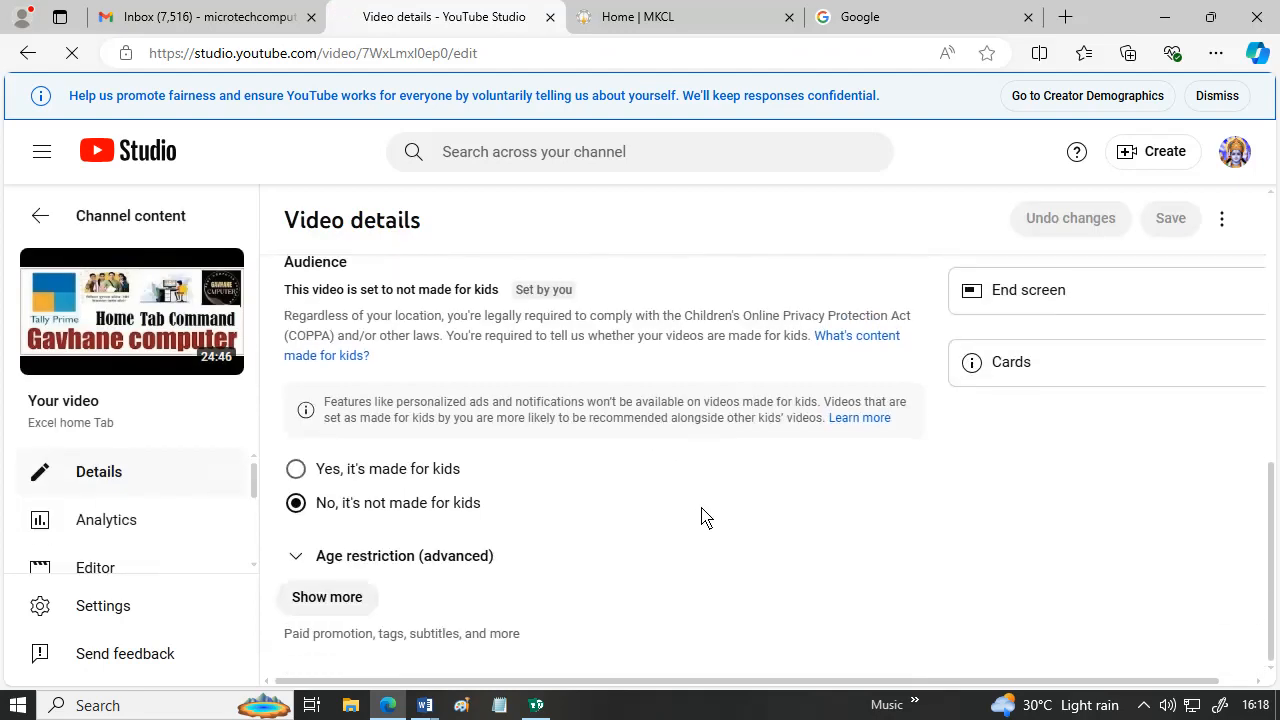
pyautogui.scroll(7, 510, 460)
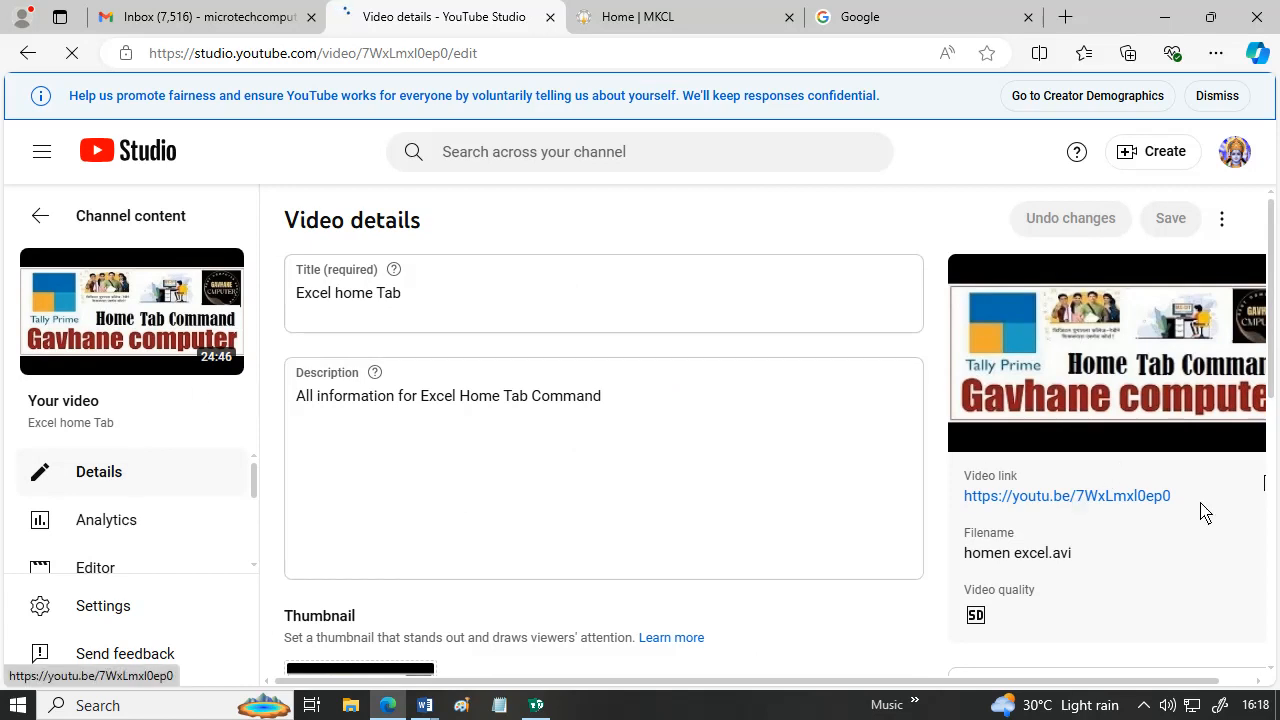
pyautogui.moveTo(1164, 505); pyautogui.dragTo(1248, 500)
pyautogui.click(1264, 490)
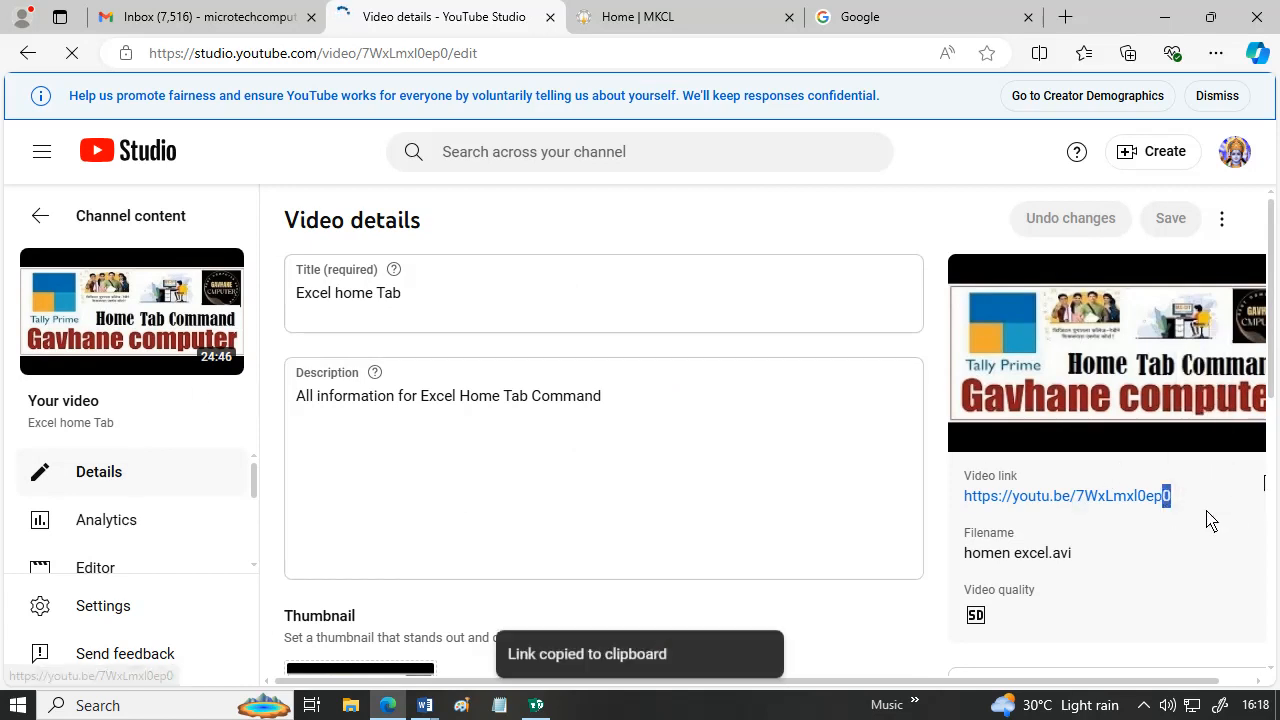
pyautogui.rightClick(1104, 503)
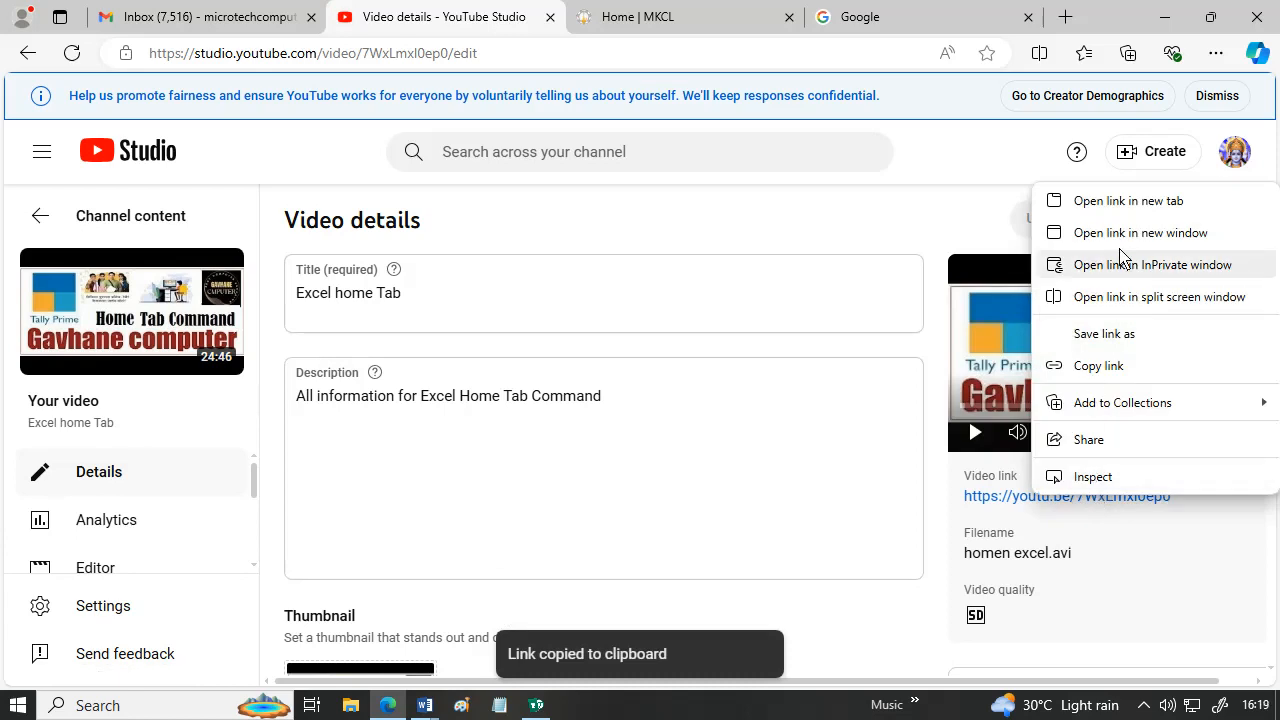
pyautogui.click(1100, 366)
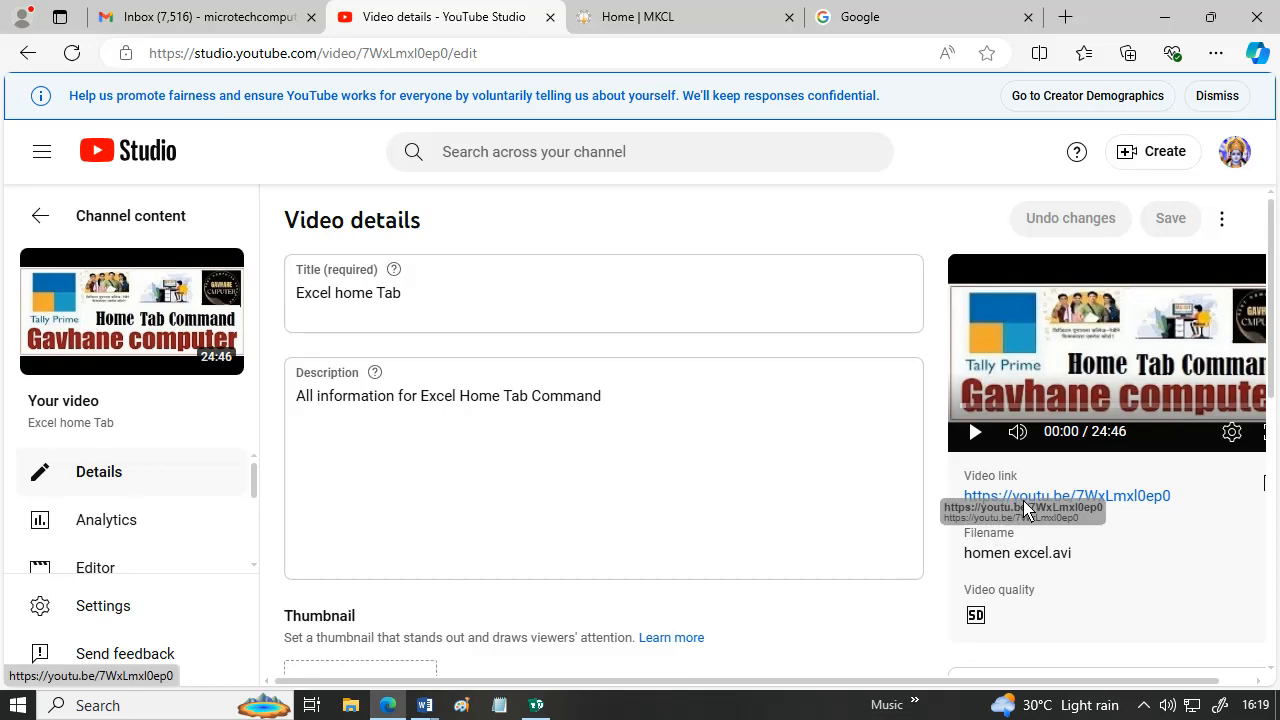
pyautogui.rightClick(1101, 503)
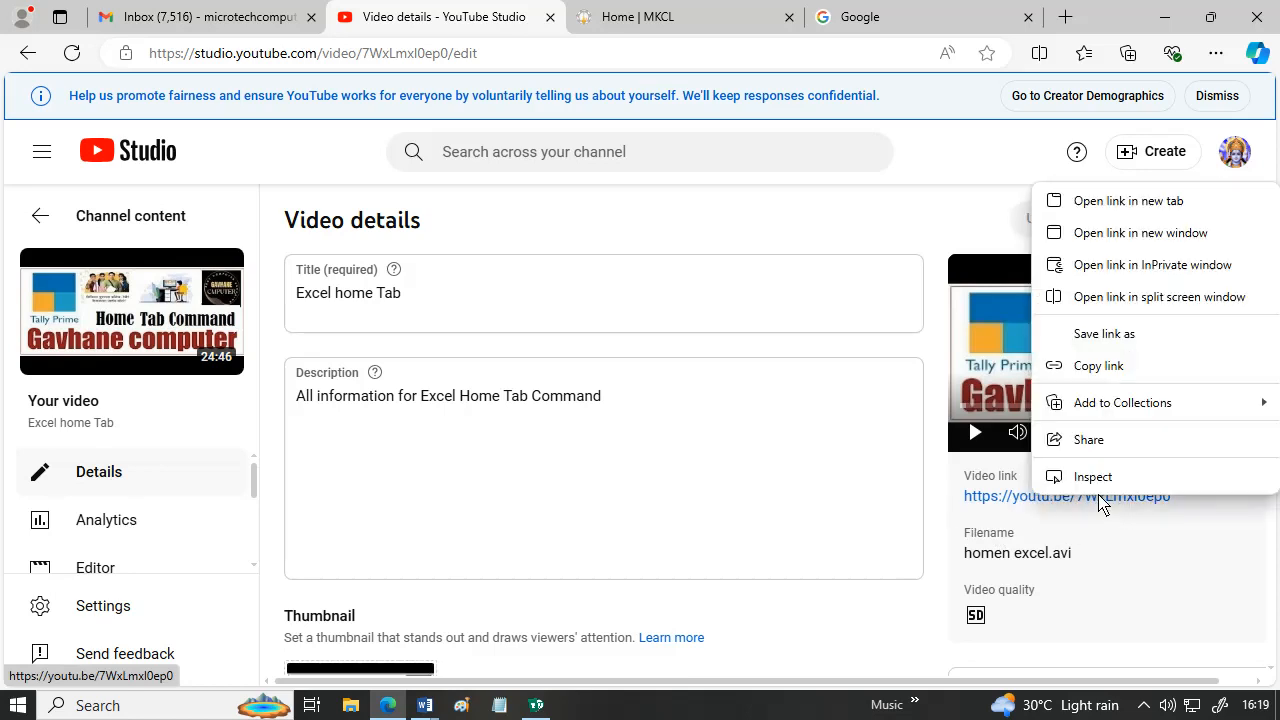
pyautogui.click(1118, 378)
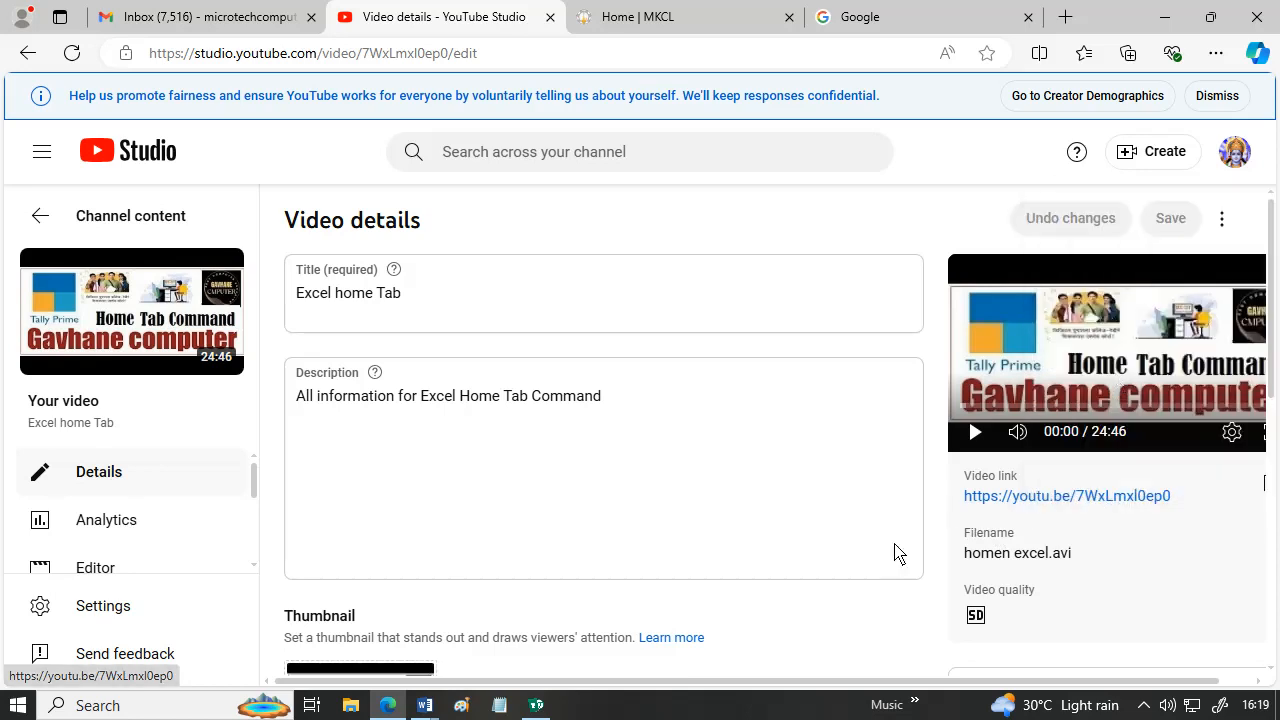
pyautogui.moveTo(424, 705)
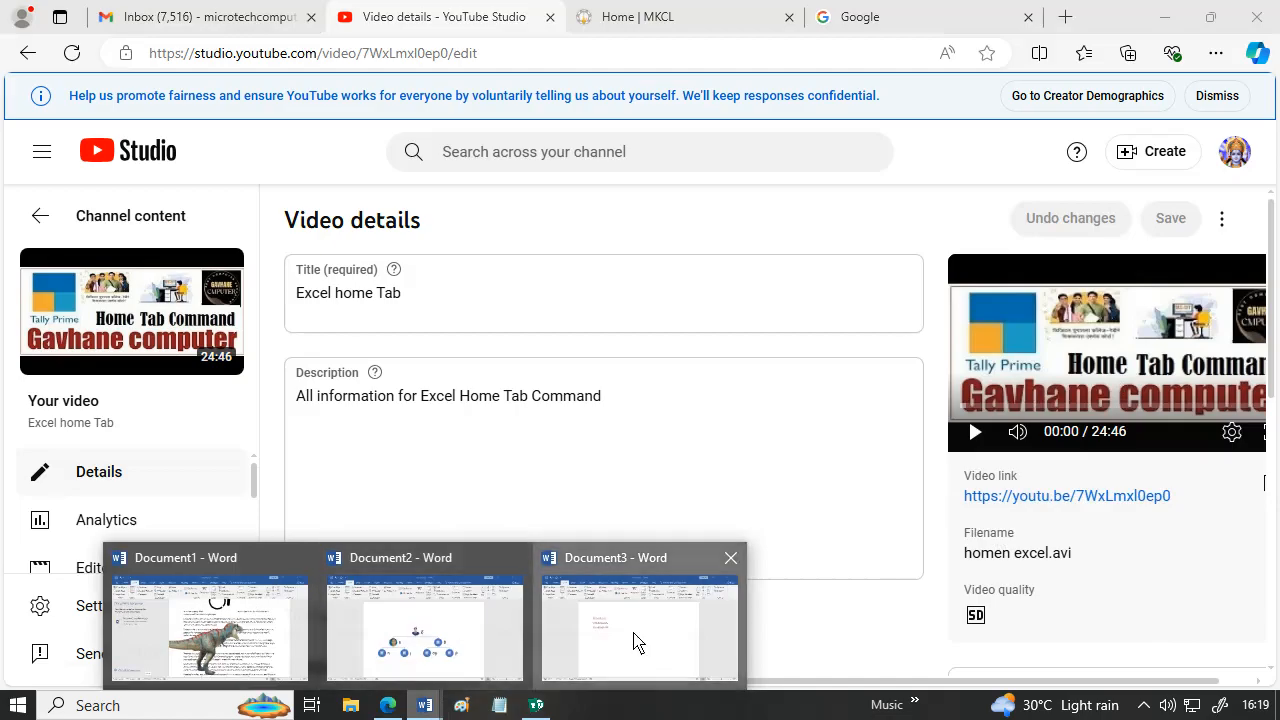
pyautogui.click(640, 636)
pyautogui.click(531, 380)
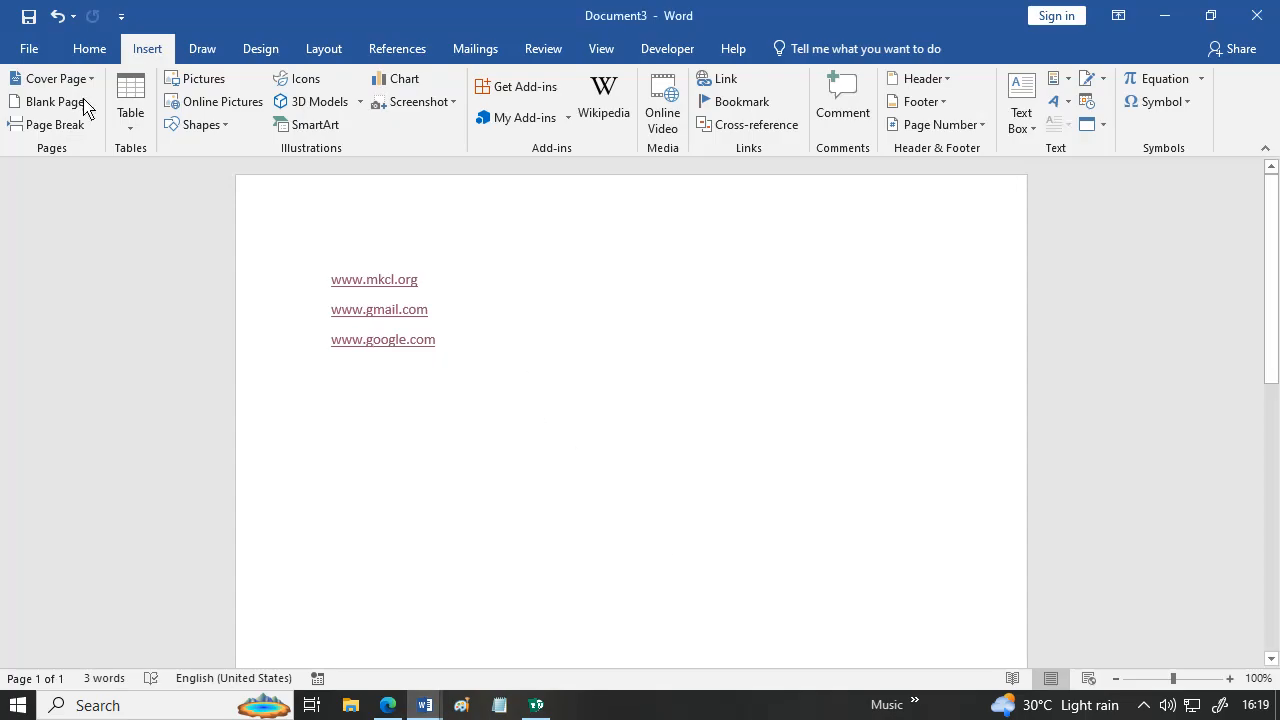
pyautogui.click(80, 48)
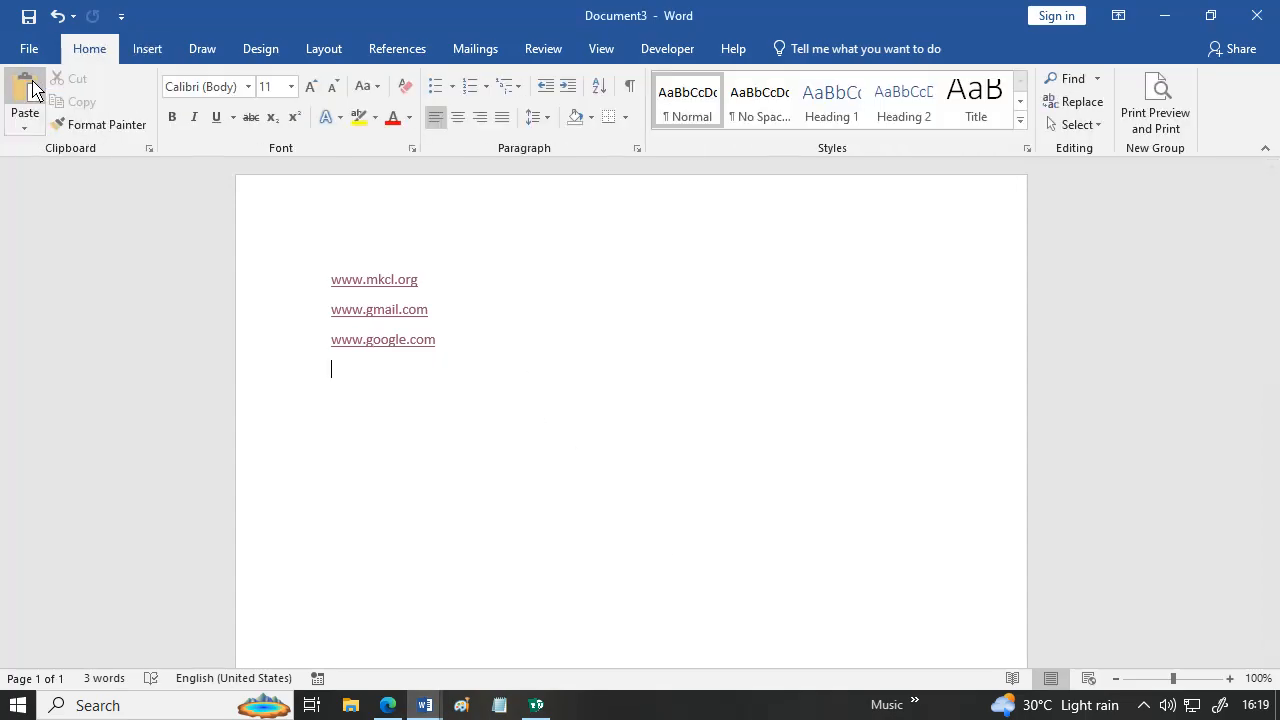
pyautogui.click(31, 88)
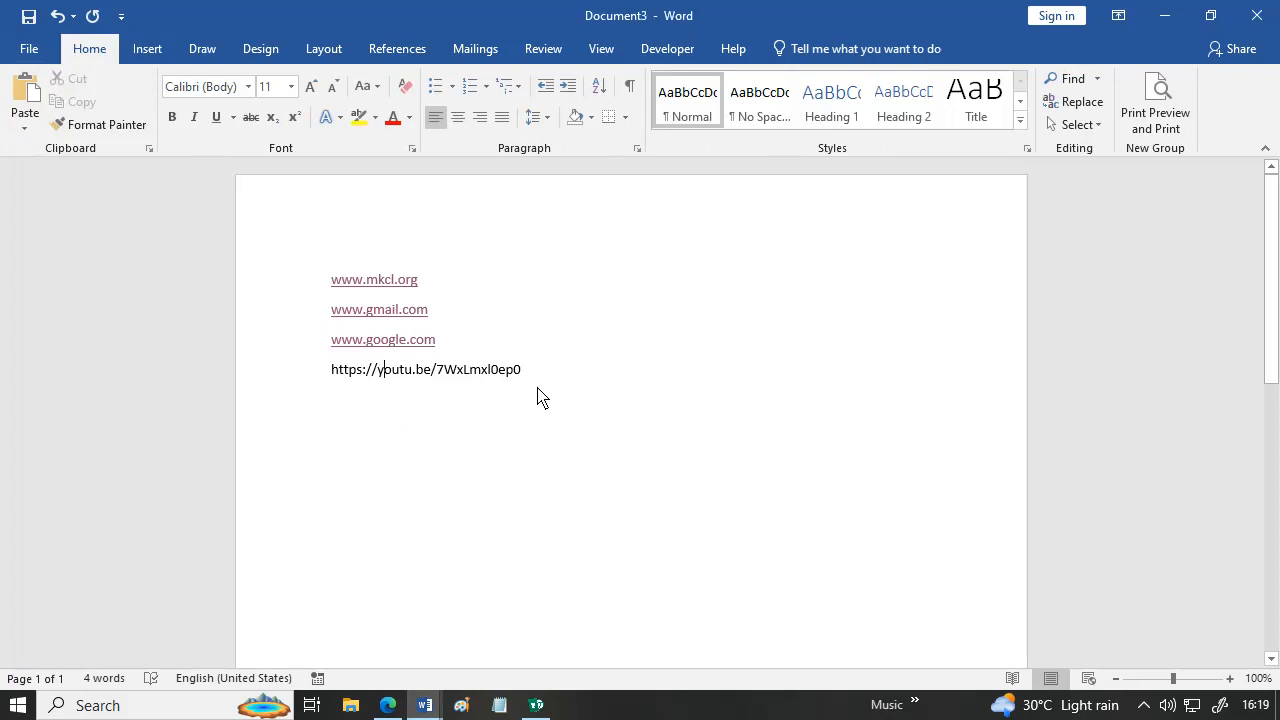
pyautogui.press('Return')
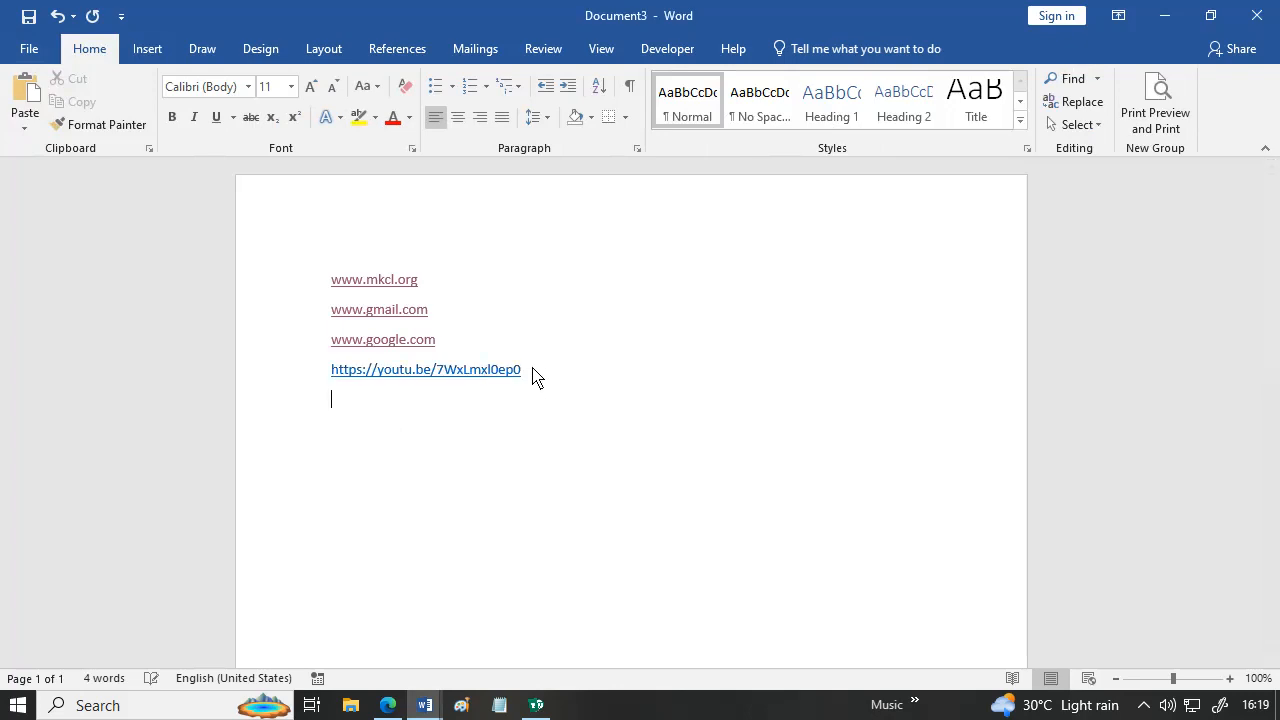
# - Follow the youtu.be link, play the video and skip ahead in it, then close its page and minimize Edge
pyautogui.keyDown('ctrl'); pyautogui.click(370, 380); pyautogui.keyUp('ctrl')
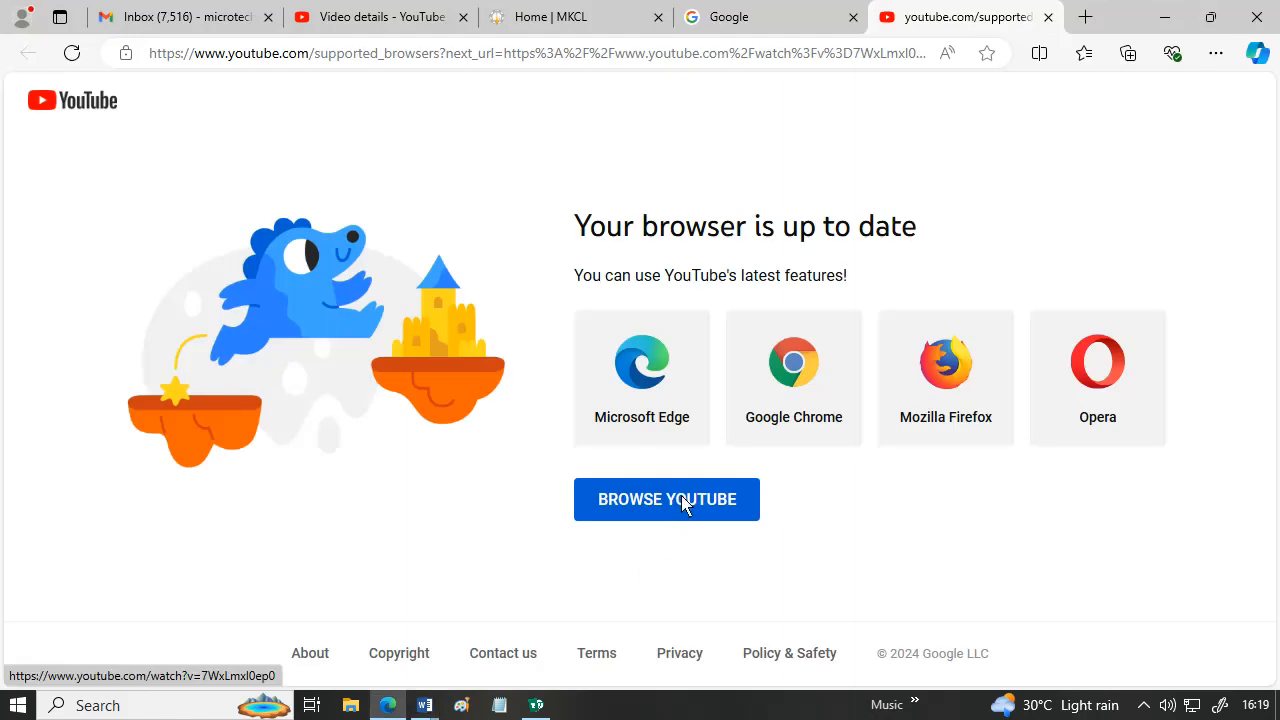
pyautogui.click(680, 500)
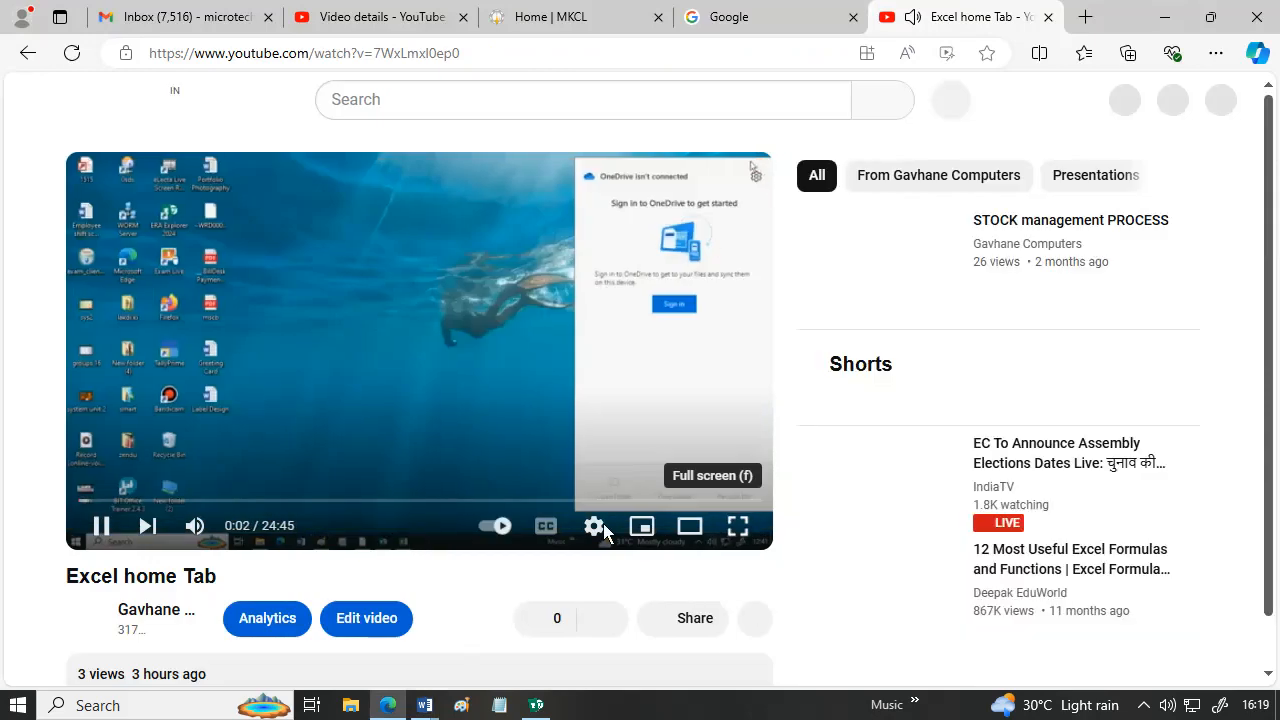
pyautogui.click(163, 500)
pyautogui.moveTo(217, 508); pyautogui.dragTo(394, 503)
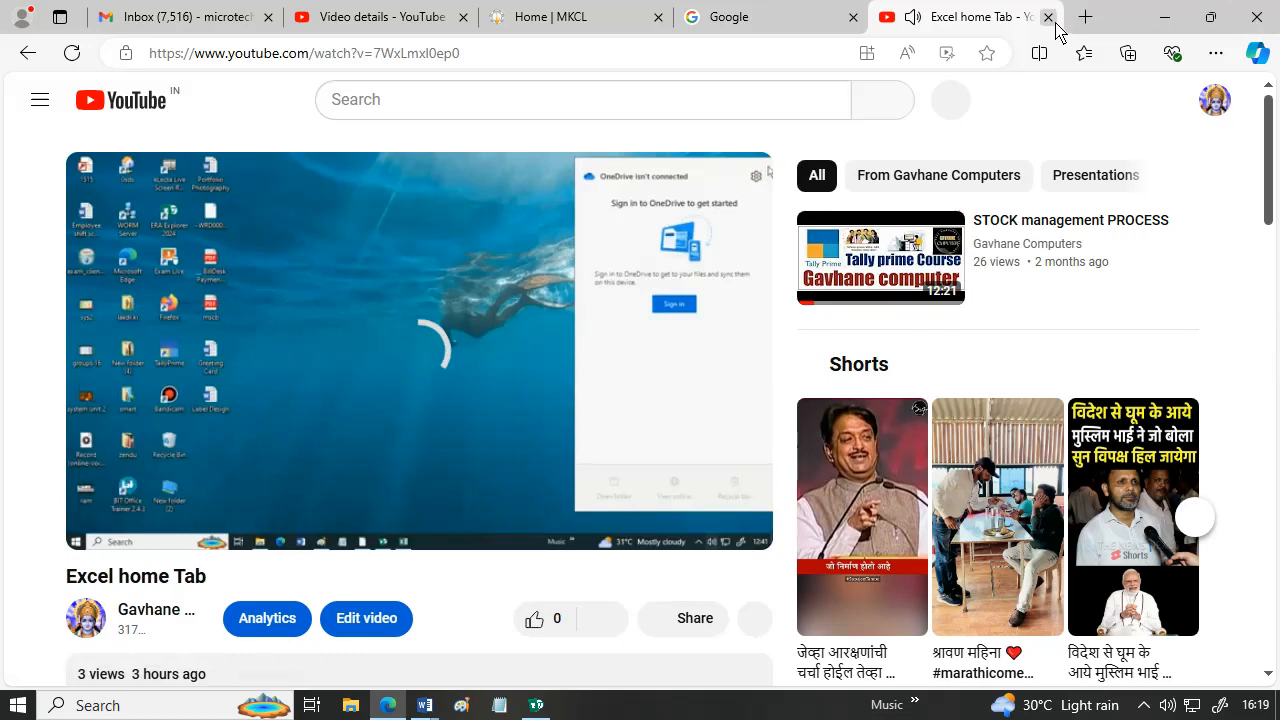
pyautogui.click(1048, 17)
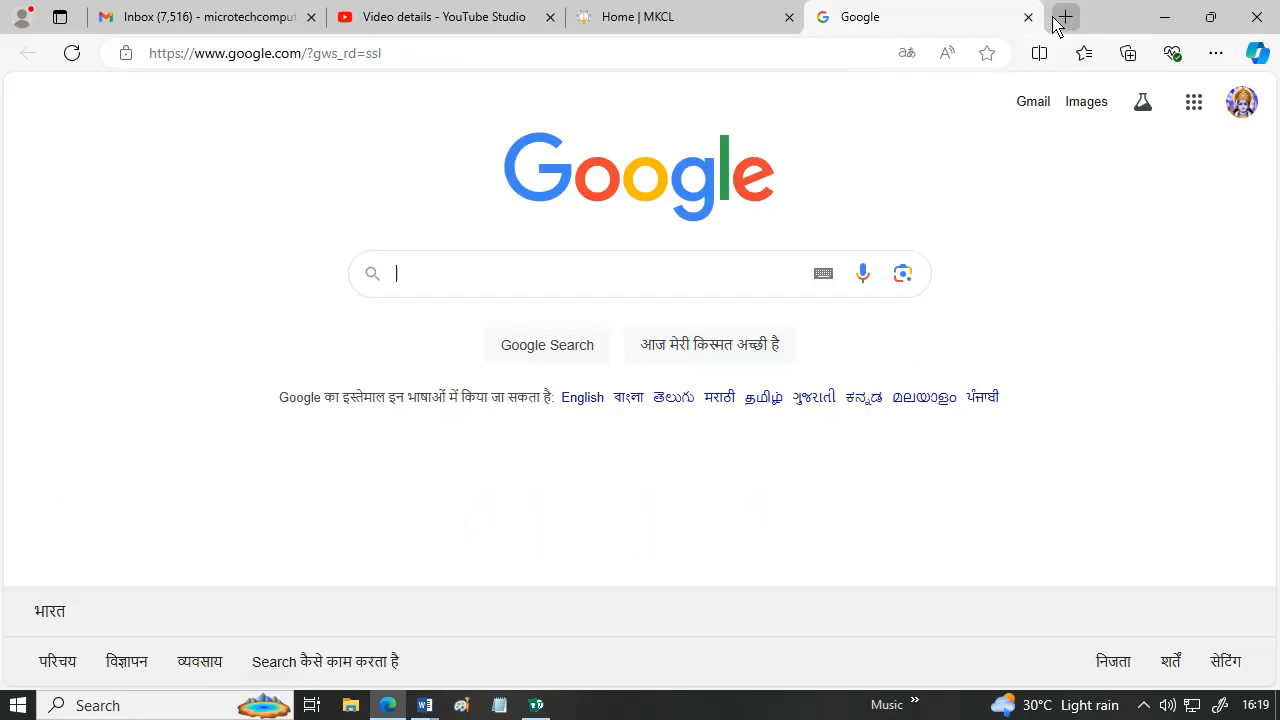
pyautogui.click(1166, 16)
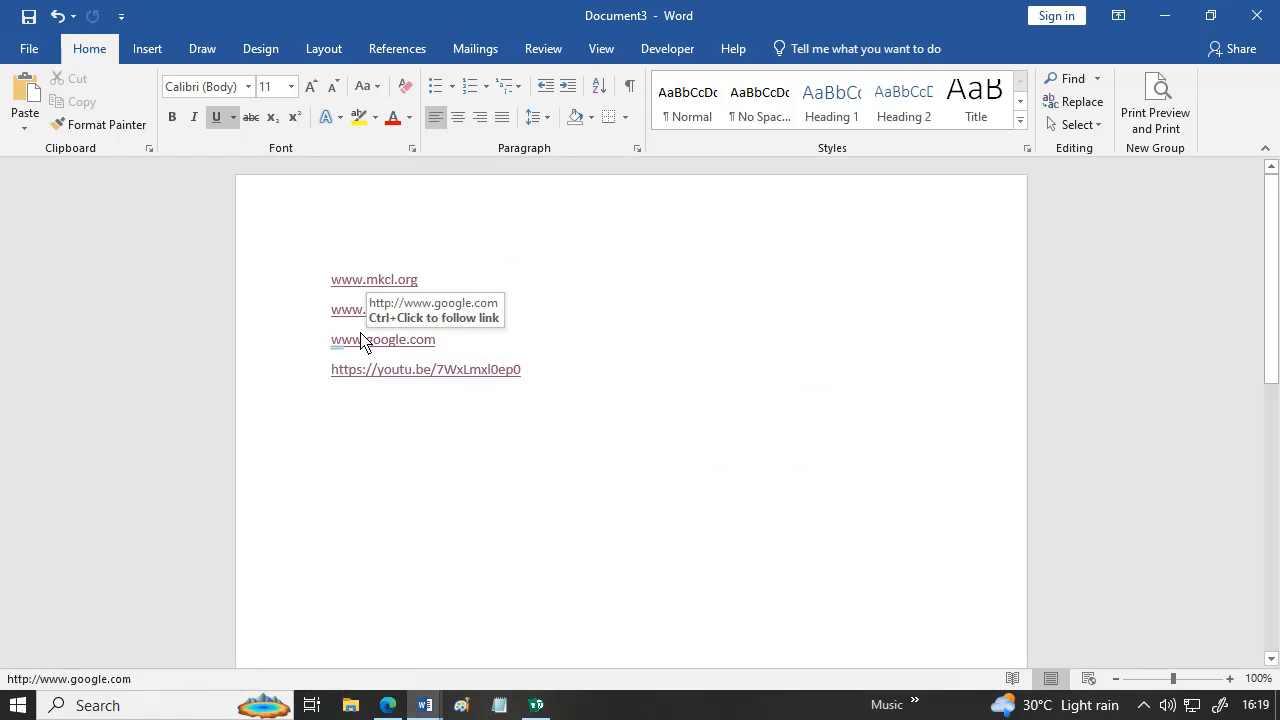
# - Delete the four web links and fill the document with sample text generated by =rand(500)
pyautogui.click(168, 56)
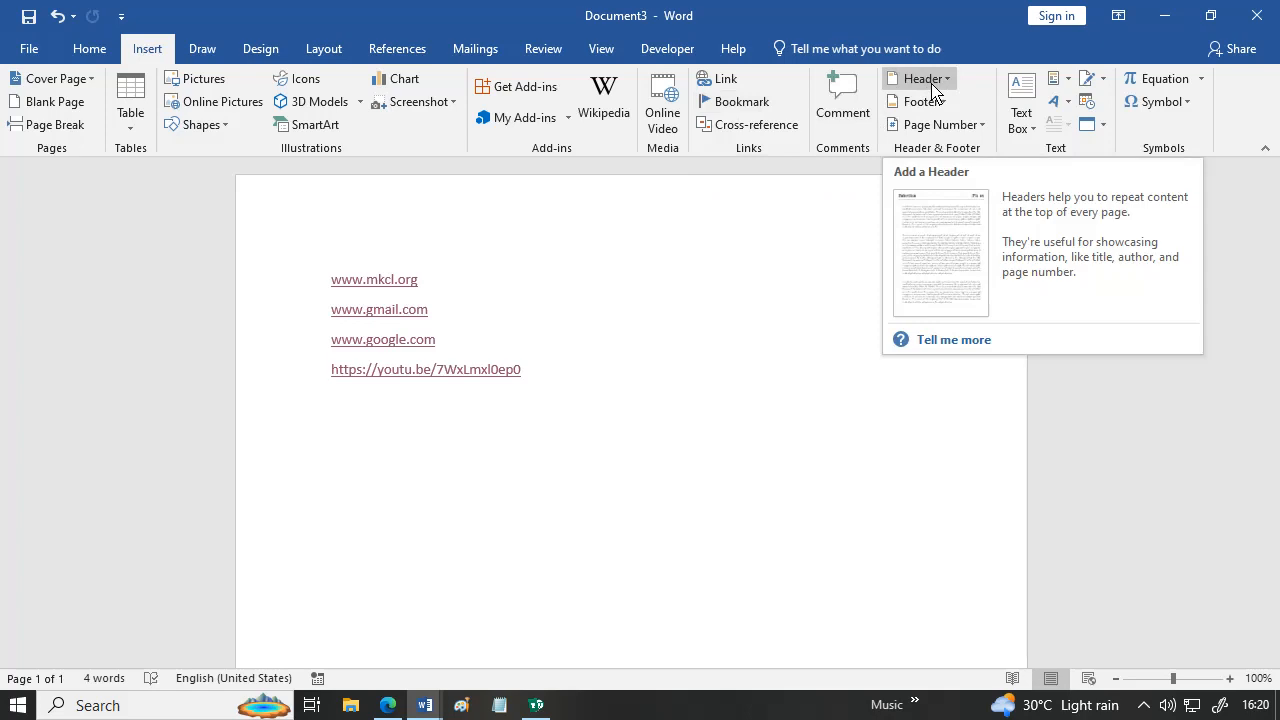
pyautogui.moveTo(466, 406); pyautogui.dragTo(178, 254)
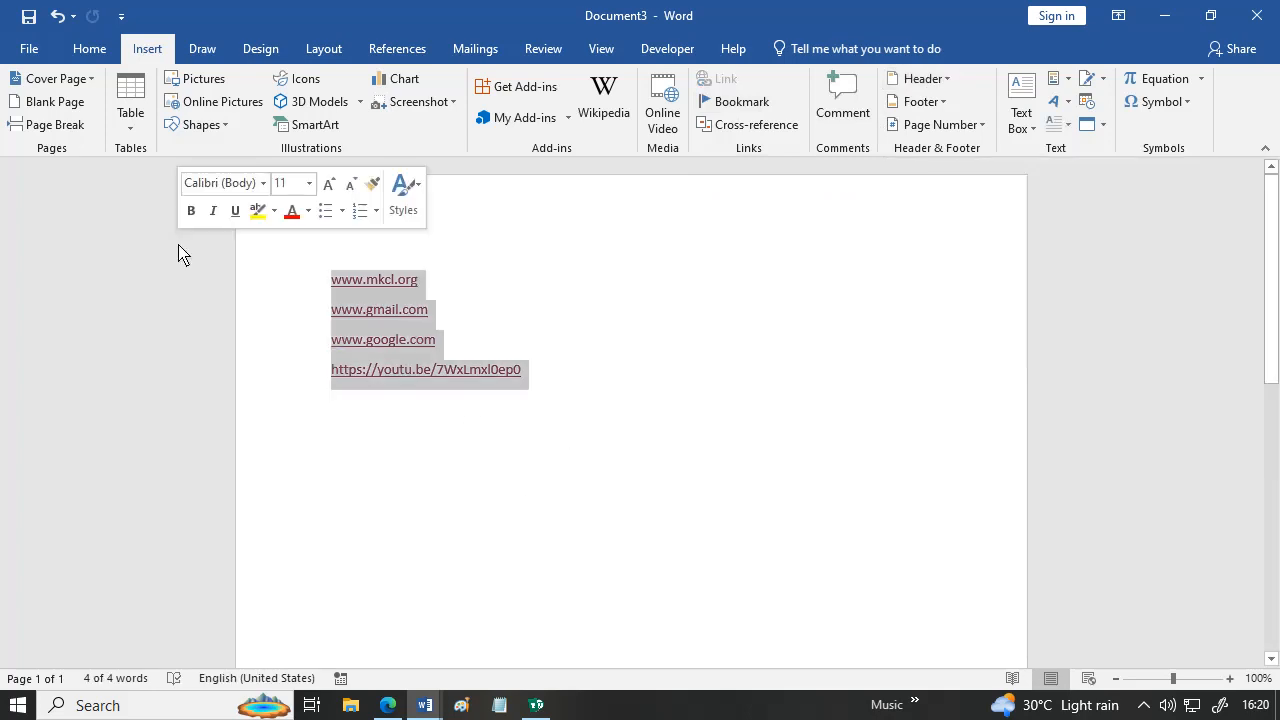
pyautogui.press('Delete')
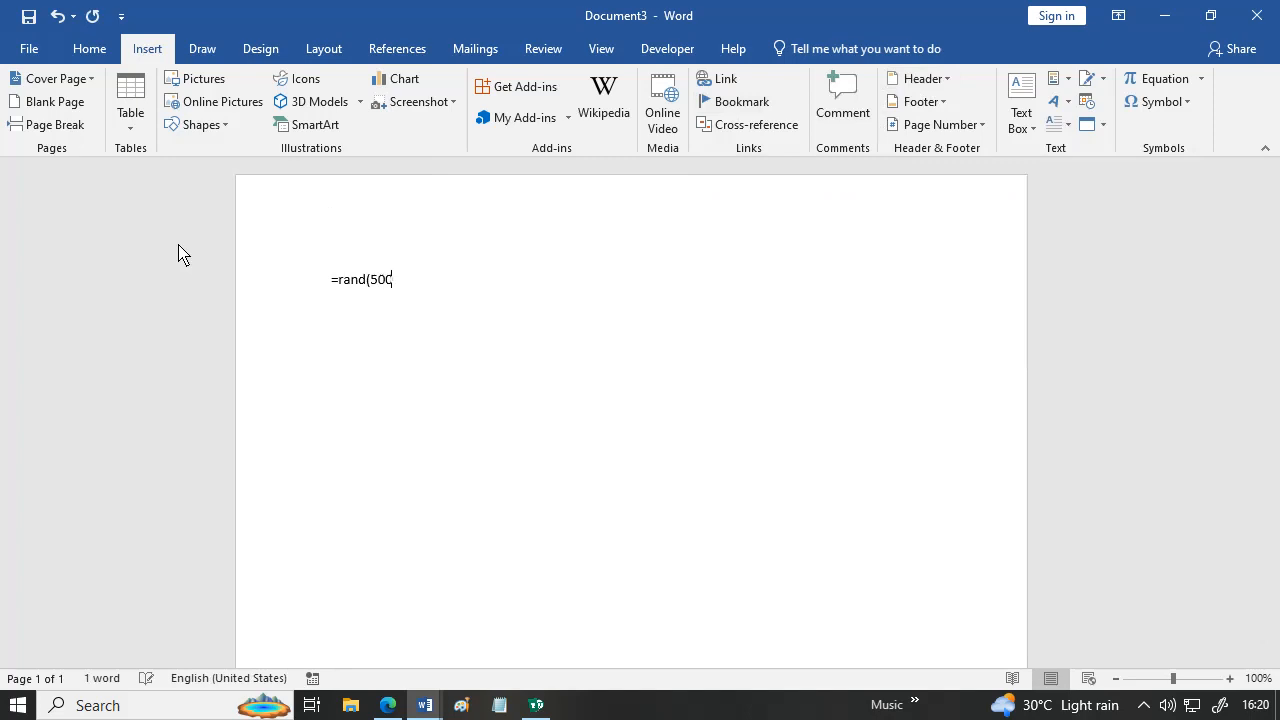
pyautogui.write('=rand(500)')
pyautogui.press('Return')
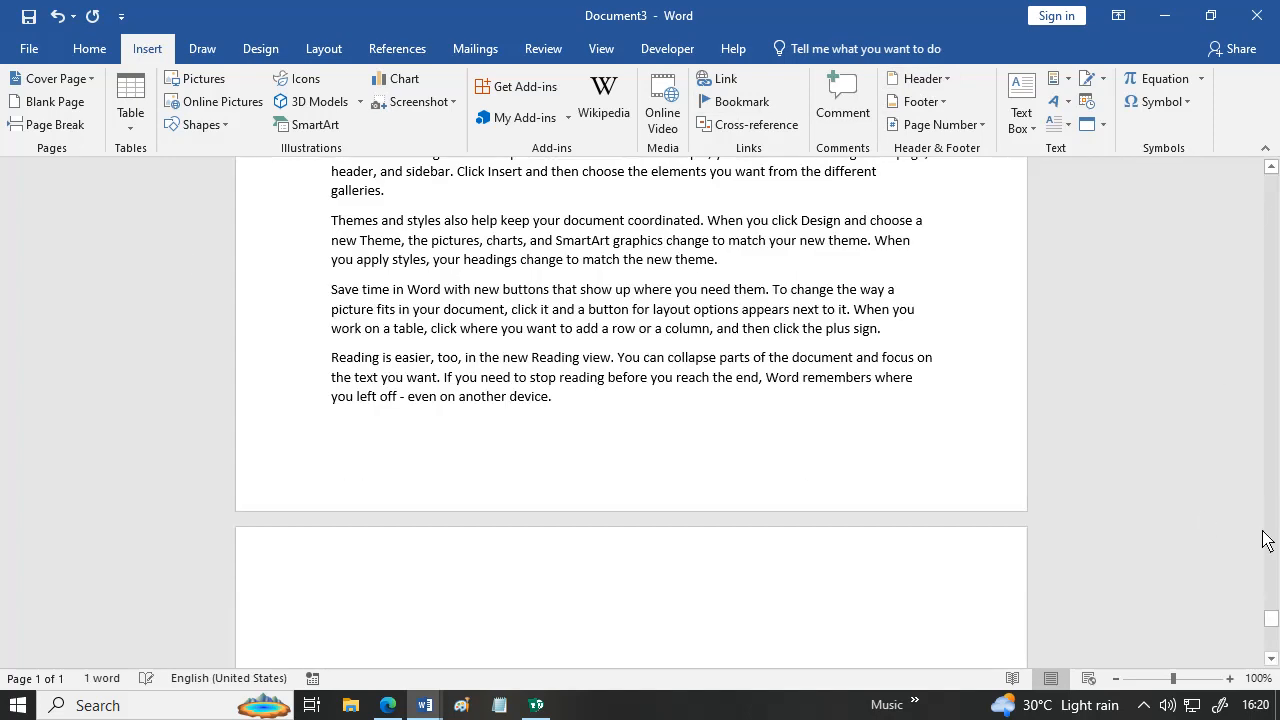
# - Insert the Banded header, enter YESHWANT COLLEGE NANDED as its document title, and close header editing
pyautogui.moveTo(1272, 626); pyautogui.dragTo(1272, 180)
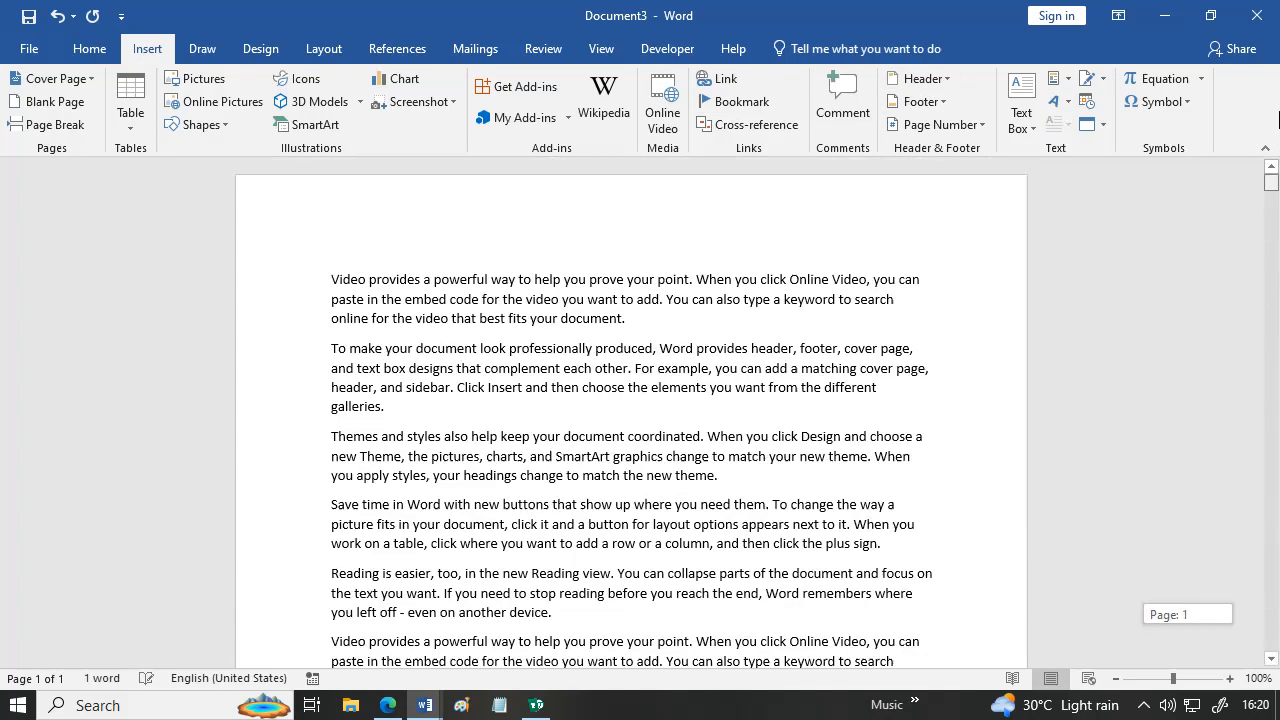
pyautogui.click(928, 80)
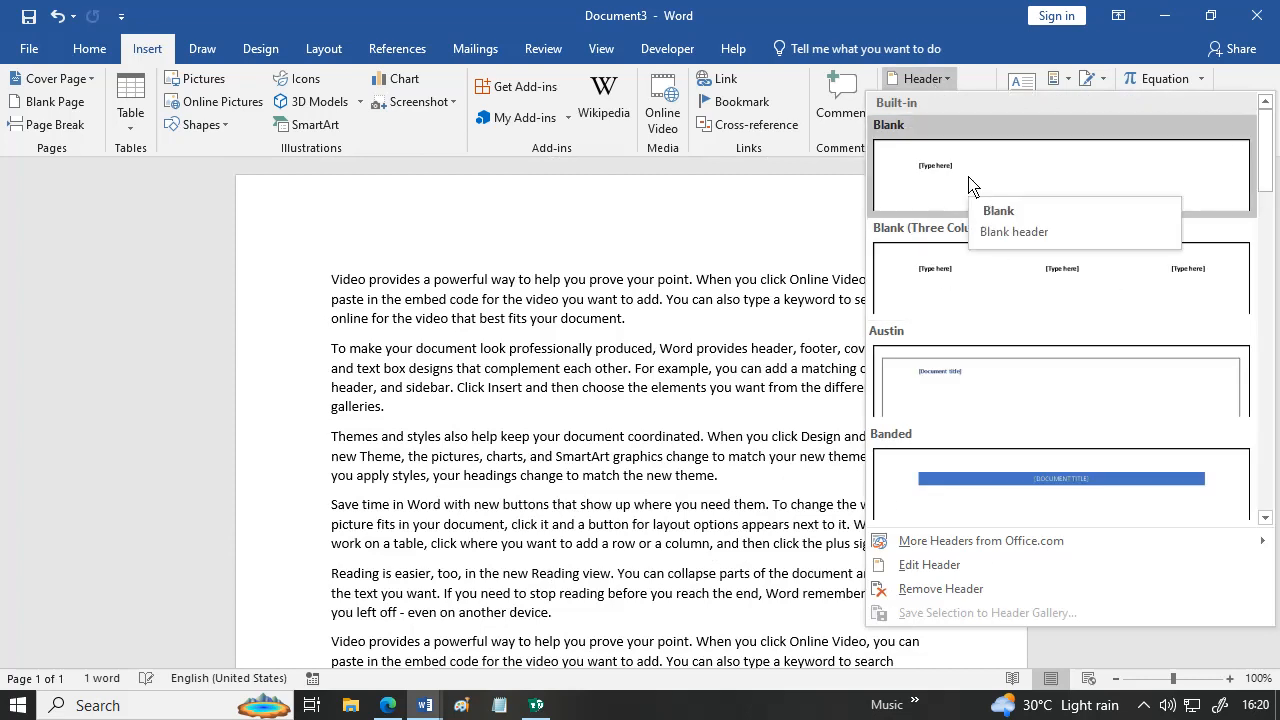
pyautogui.press('Escape')
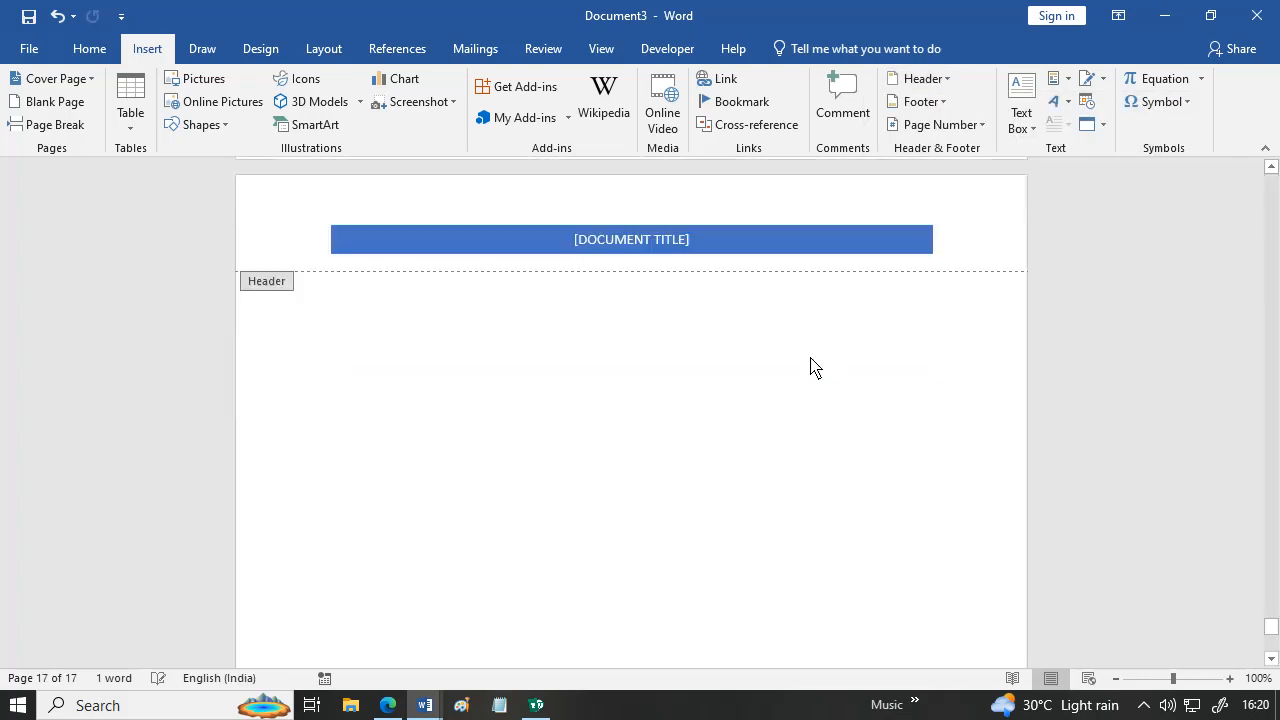
pyautogui.click(622, 245)
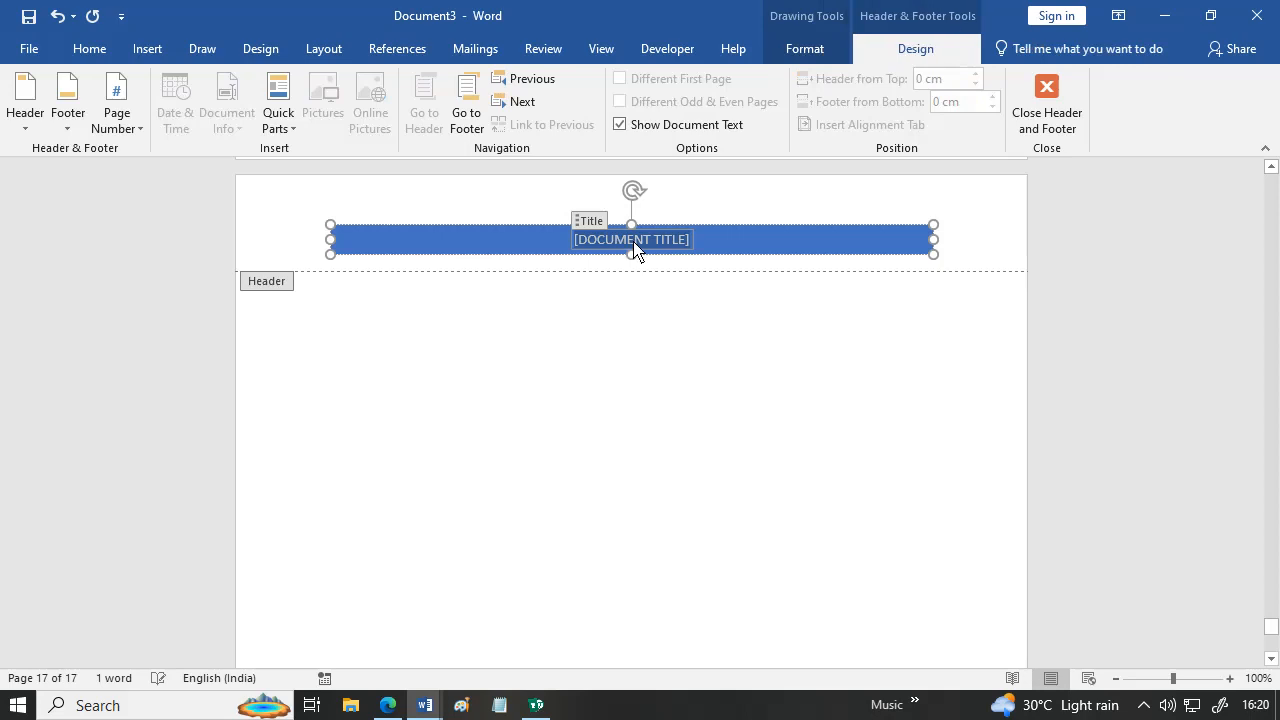
pyautogui.write('YE')
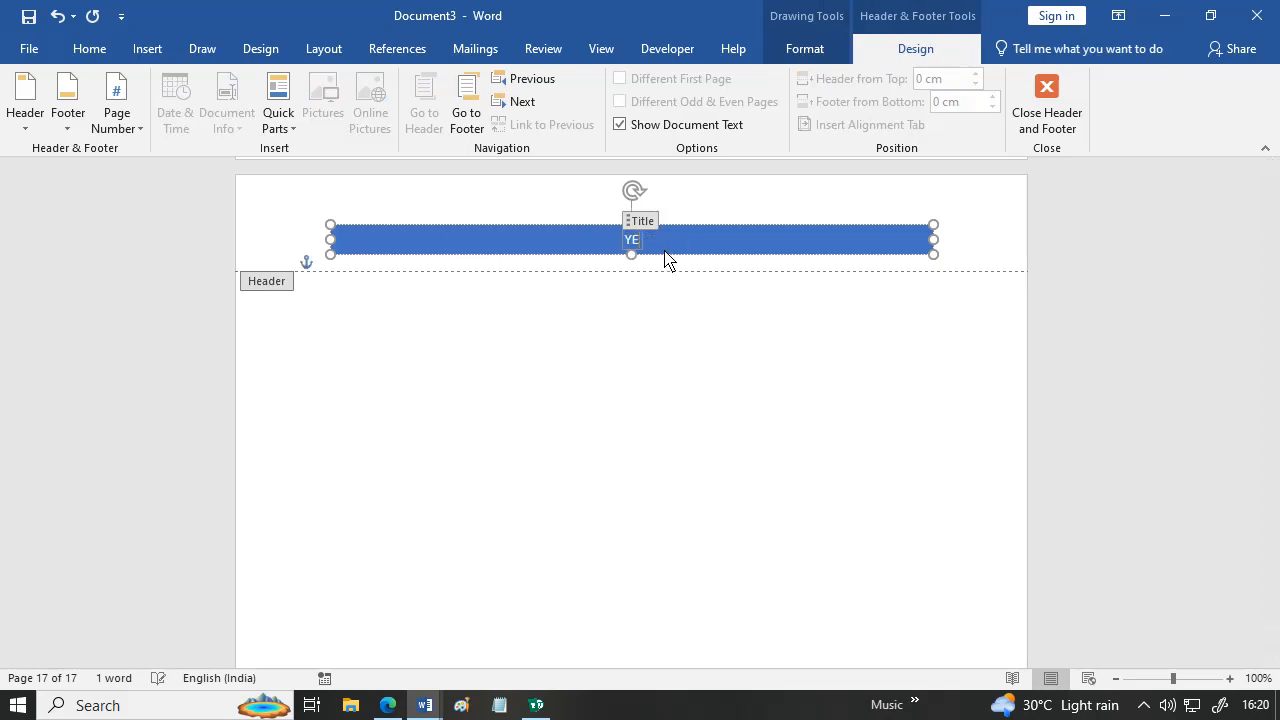
pyautogui.write('SHWANT')
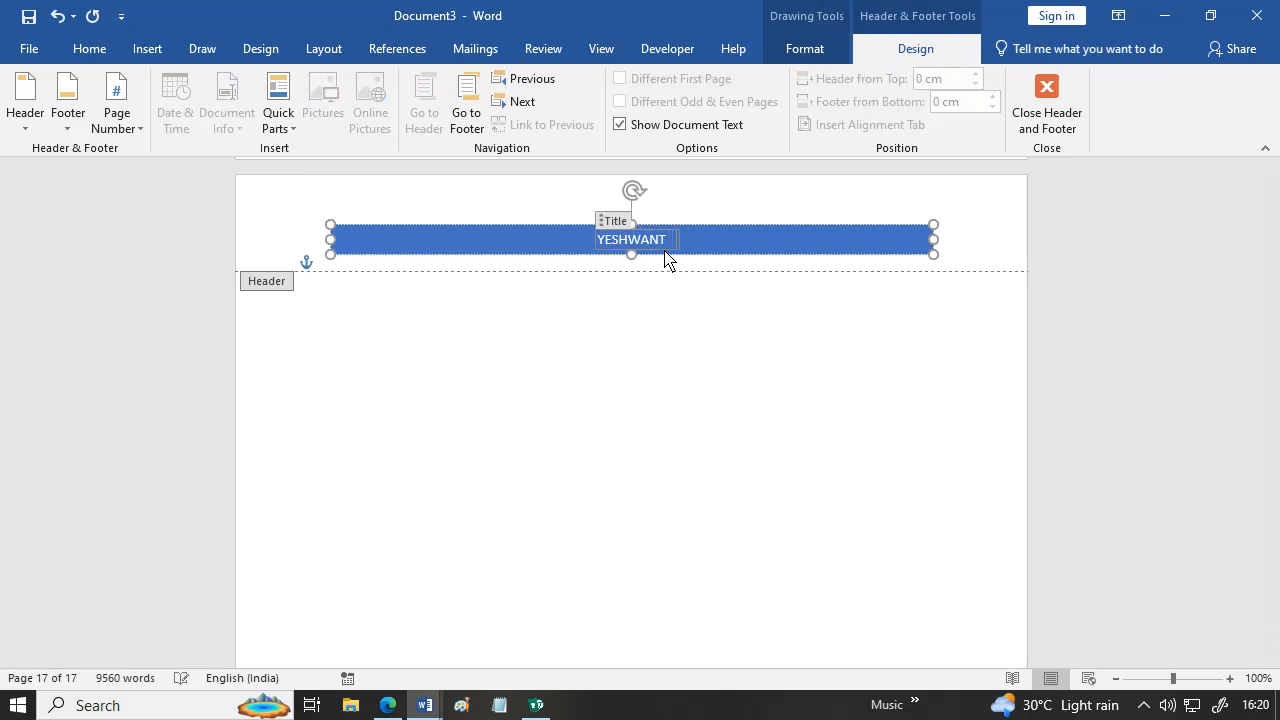
pyautogui.write('  COLLE')
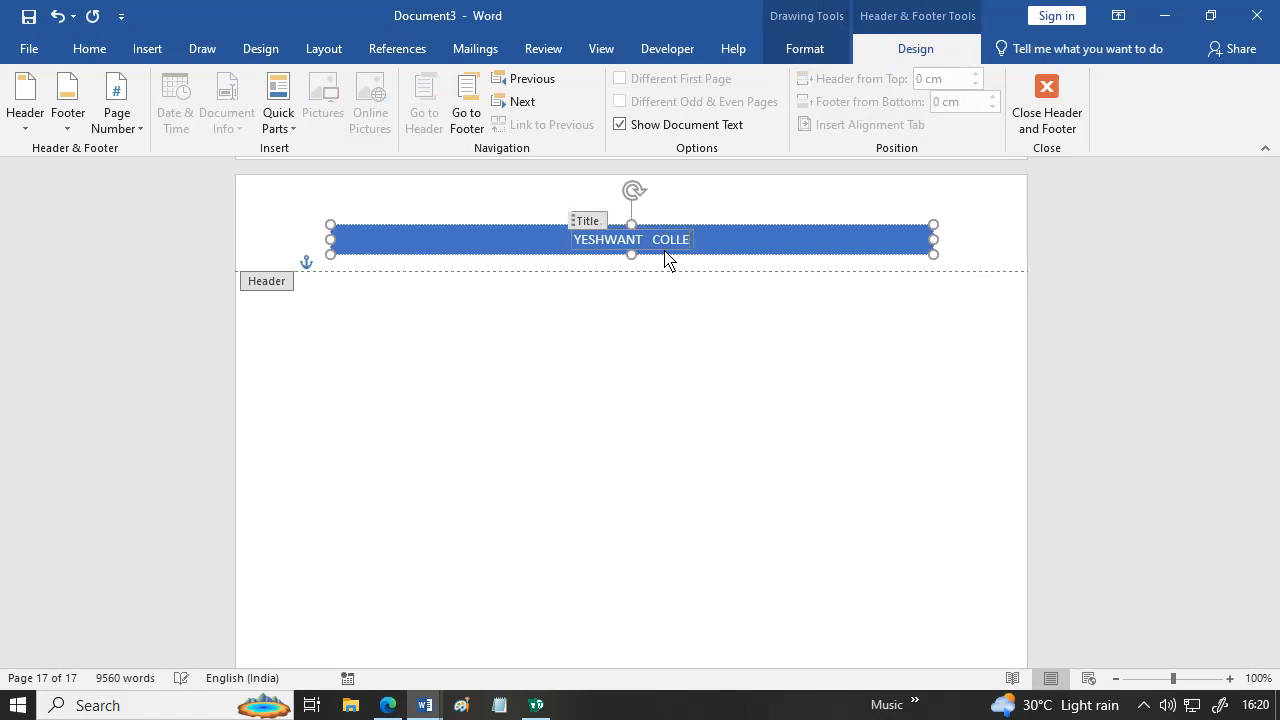
pyautogui.write('GE NANDED')
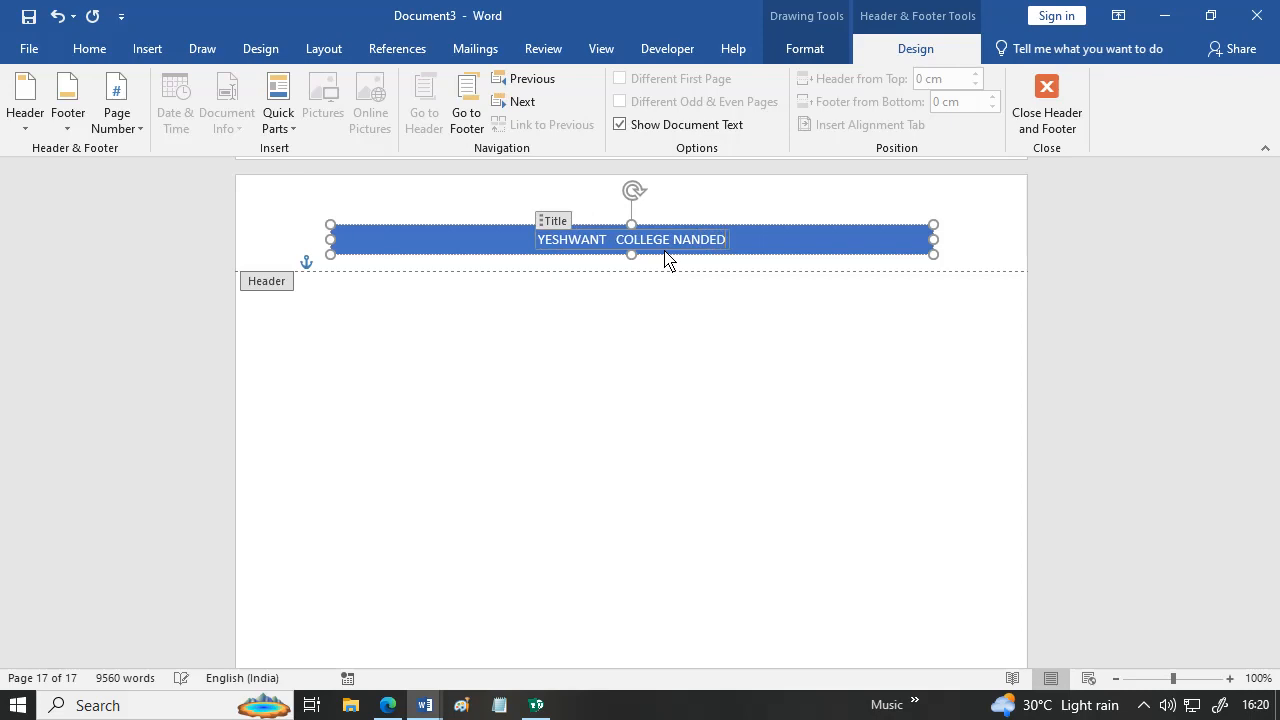
pyautogui.tripleClick(677, 246)
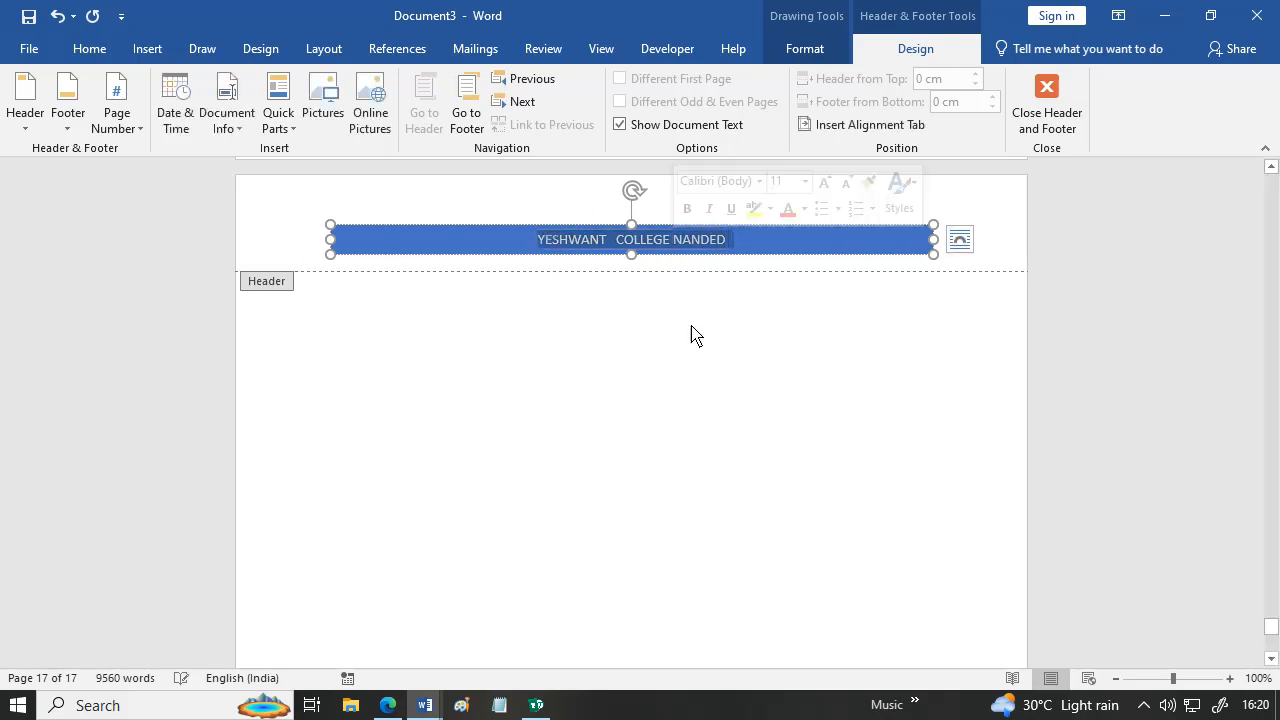
pyautogui.scroll(5, 719, 361)
pyautogui.scroll(6, 720, 369)
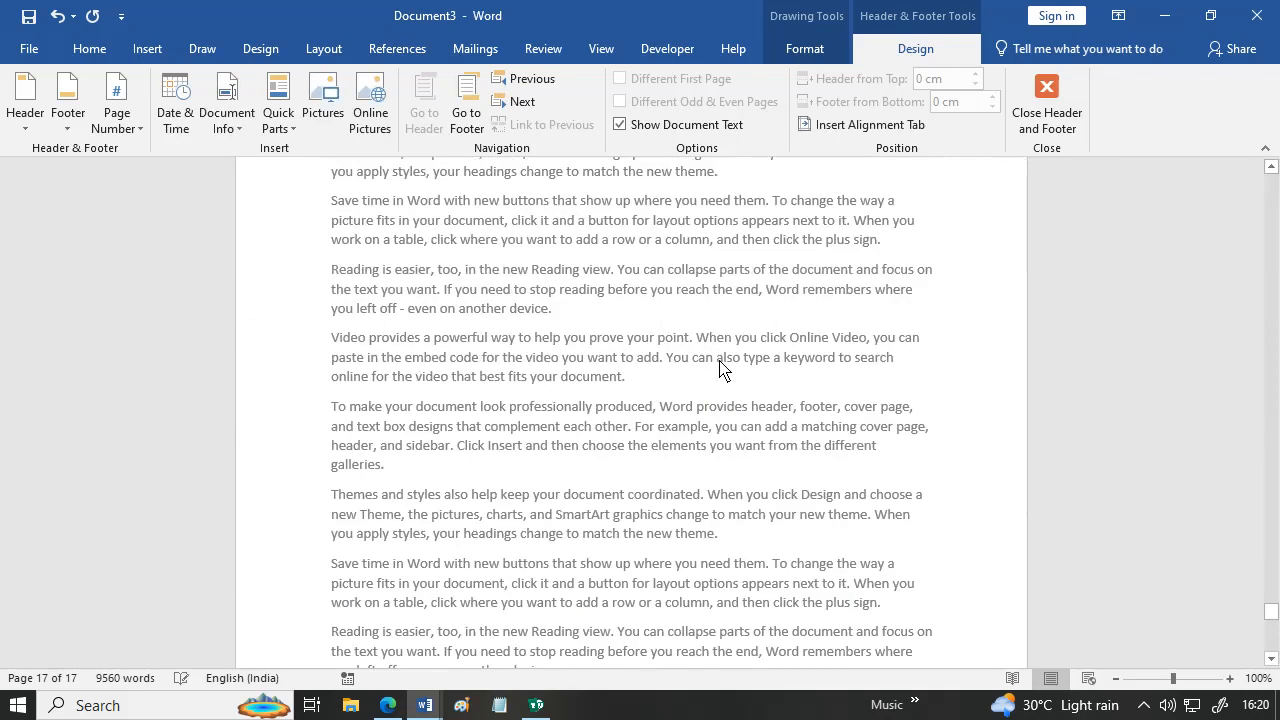
pyautogui.click(1047, 140)
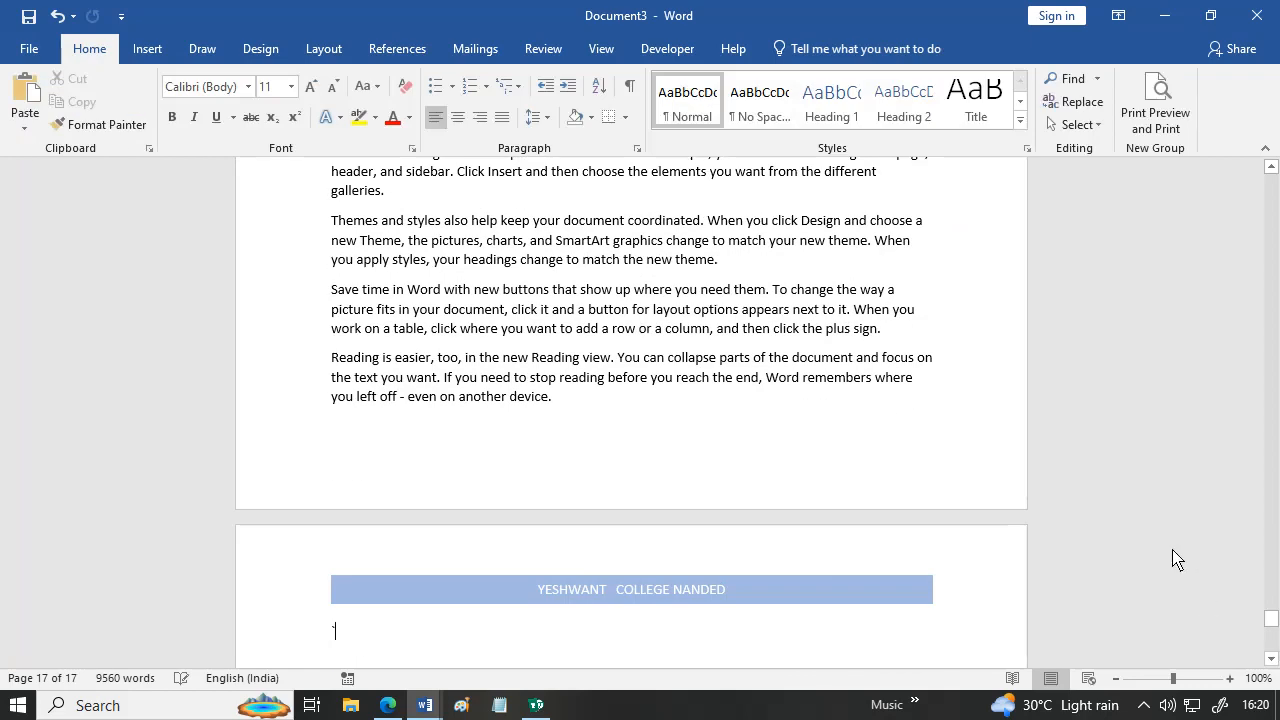
# - Go back through the document from its last page to the start, examining the header on the pages
pyautogui.press('Up')
pyautogui.press('Up')
pyautogui.press('Up')
pyautogui.press('Up')
pyautogui.press('Up')
pyautogui.press('Up')
pyautogui.press('Up')
pyautogui.press('Up')
pyautogui.press('Up')
pyautogui.press('Up')
pyautogui.press('Up')
pyautogui.press('Up')
pyautogui.press('Up')
pyautogui.press('Up')
pyautogui.press('Up')
pyautogui.press('Up')
pyautogui.press('Up')
pyautogui.press('Up')
pyautogui.press('Up')
pyautogui.press('Up')
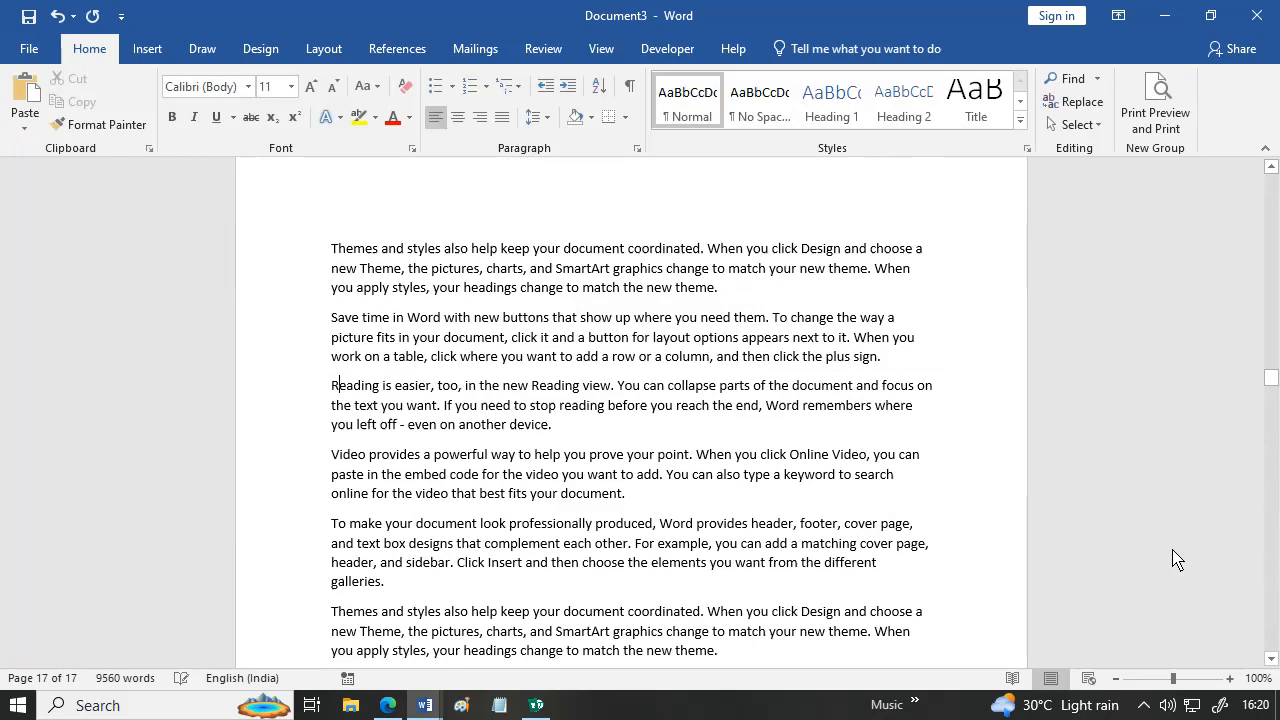
pyautogui.press('Up')
pyautogui.press('Up')
pyautogui.press('Up')
pyautogui.press('Up')
pyautogui.press('Up')
pyautogui.press('Up')
pyautogui.press('Up')
pyautogui.press('Up')
pyautogui.press('Up')
pyautogui.press('Up')
pyautogui.press('Up')
pyautogui.press('Up')
pyautogui.press('Up')
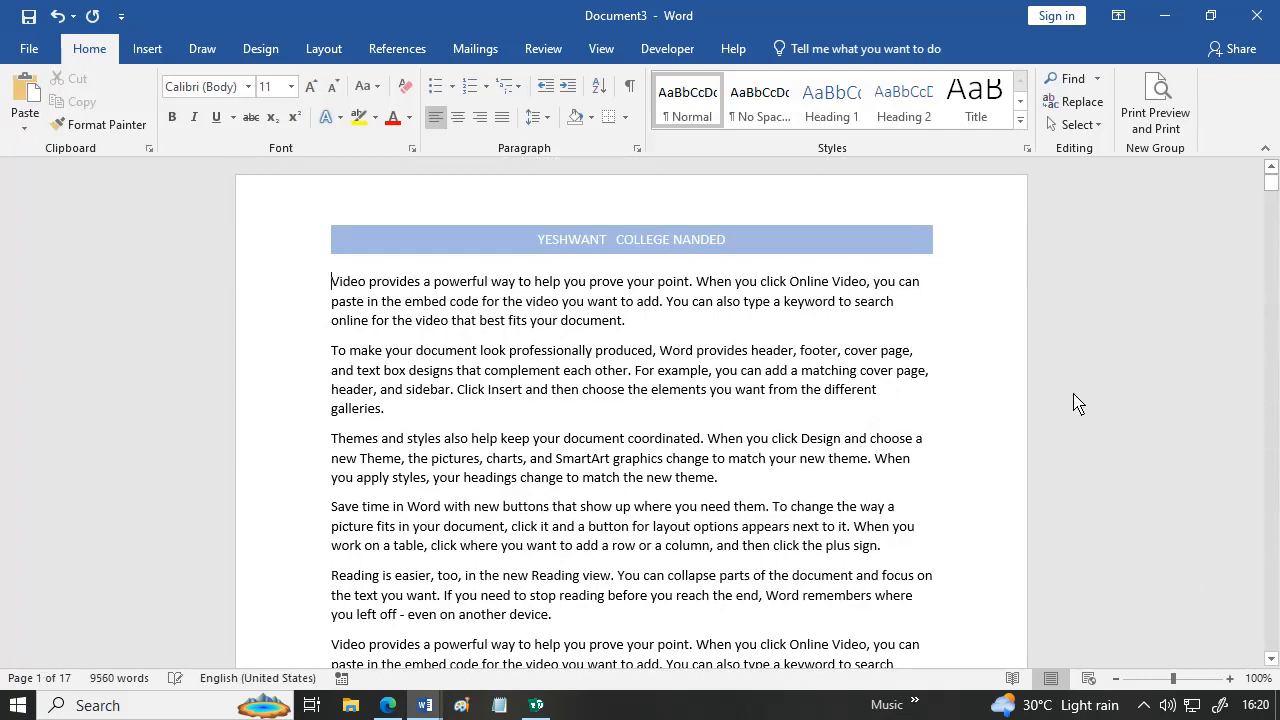
# - Insert the Semaphore footer with "Page X of Y" numbering and close footer editing
pyautogui.click(168, 55)
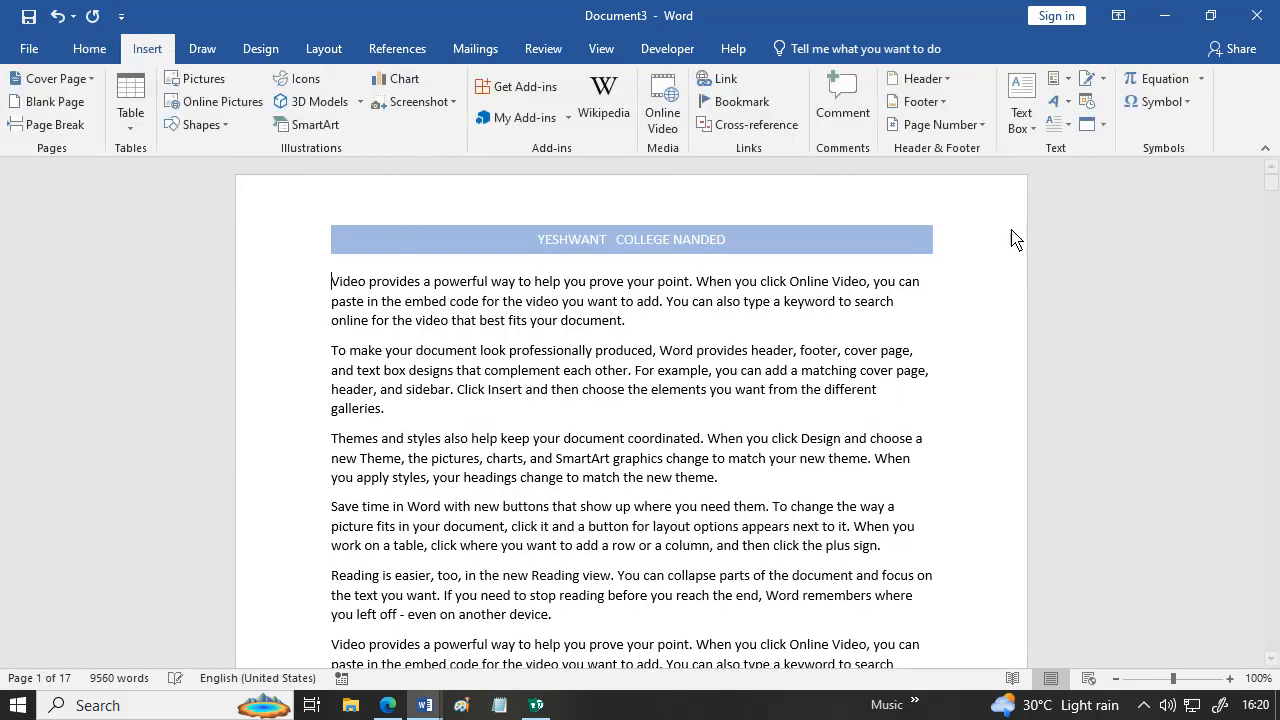
pyautogui.click(928, 104)
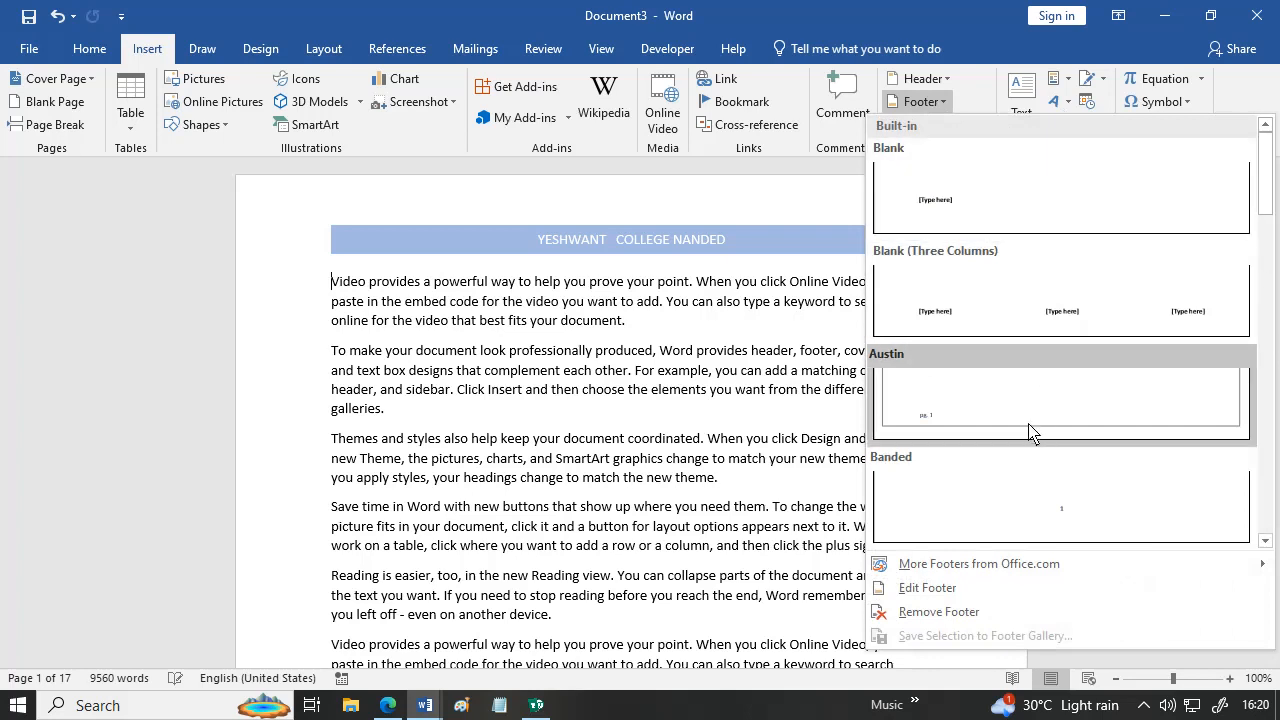
pyautogui.scroll(-5, 1010, 450)
pyautogui.scroll(-5, 957, 449)
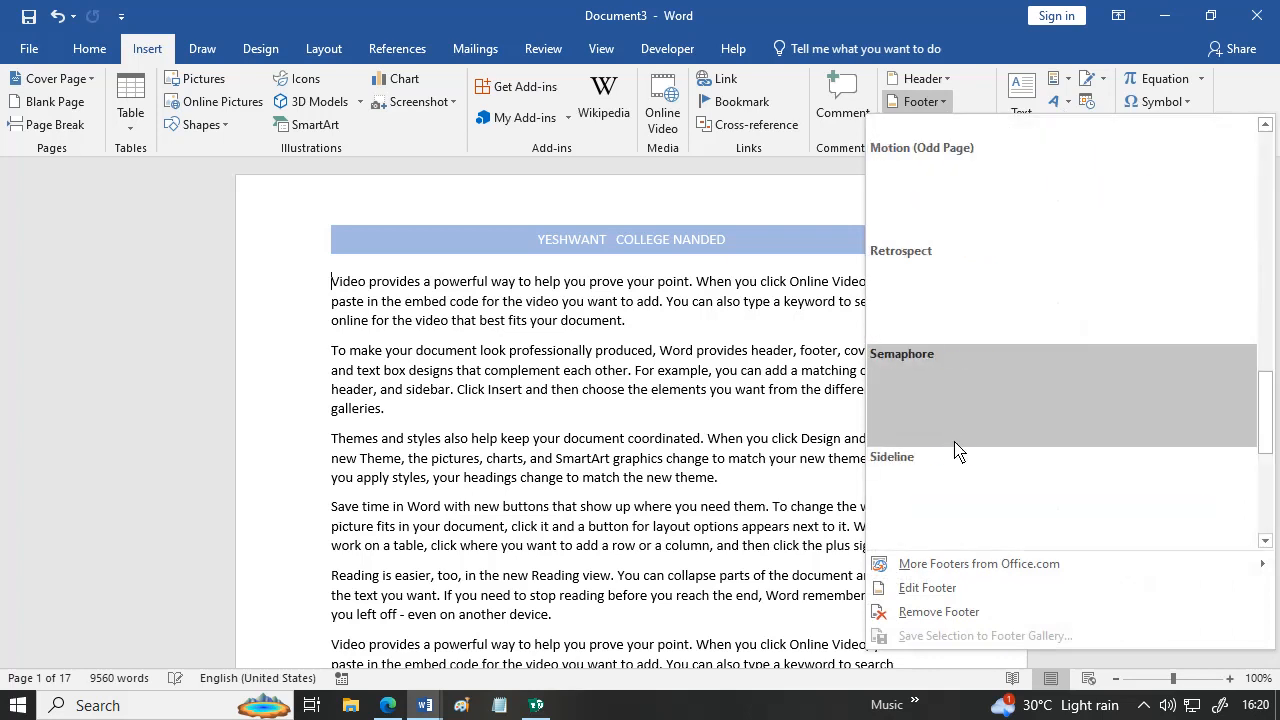
pyautogui.scroll(-3, 988, 480)
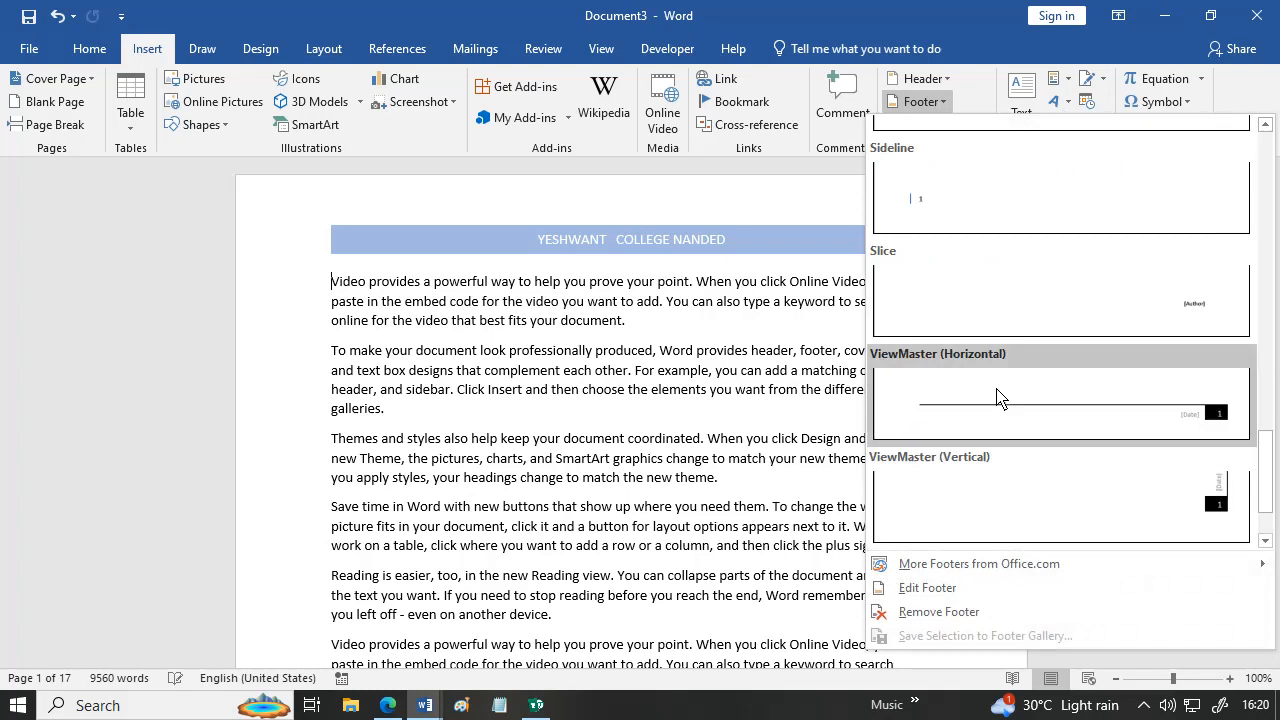
pyautogui.scroll(-1, 995, 400)
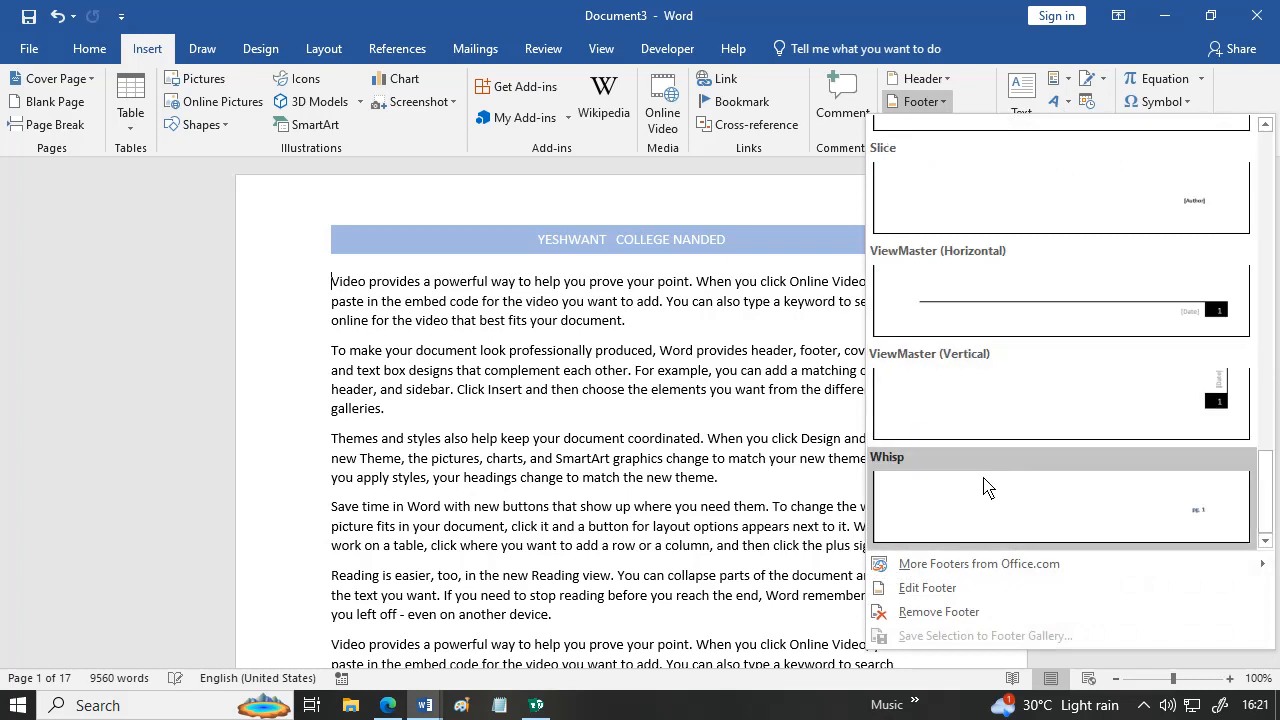
pyautogui.moveTo(1267, 528); pyautogui.dragTo(1274, 446)
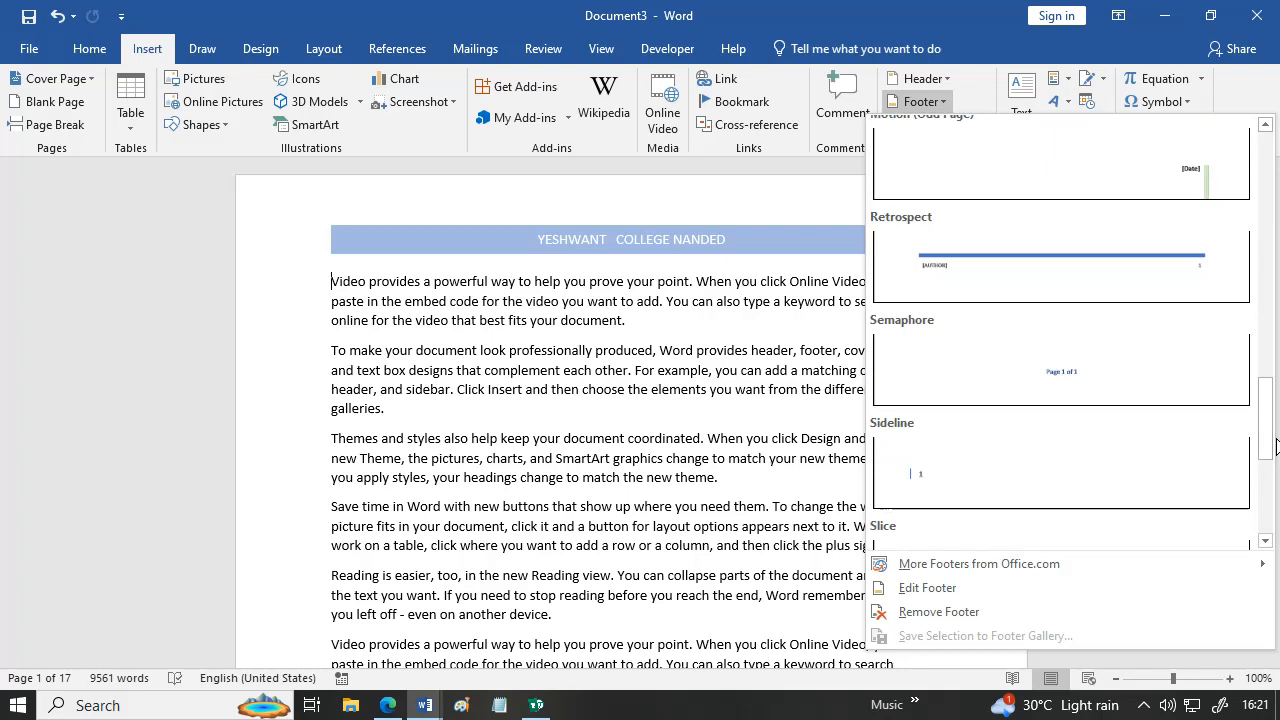
pyautogui.click(1020, 378)
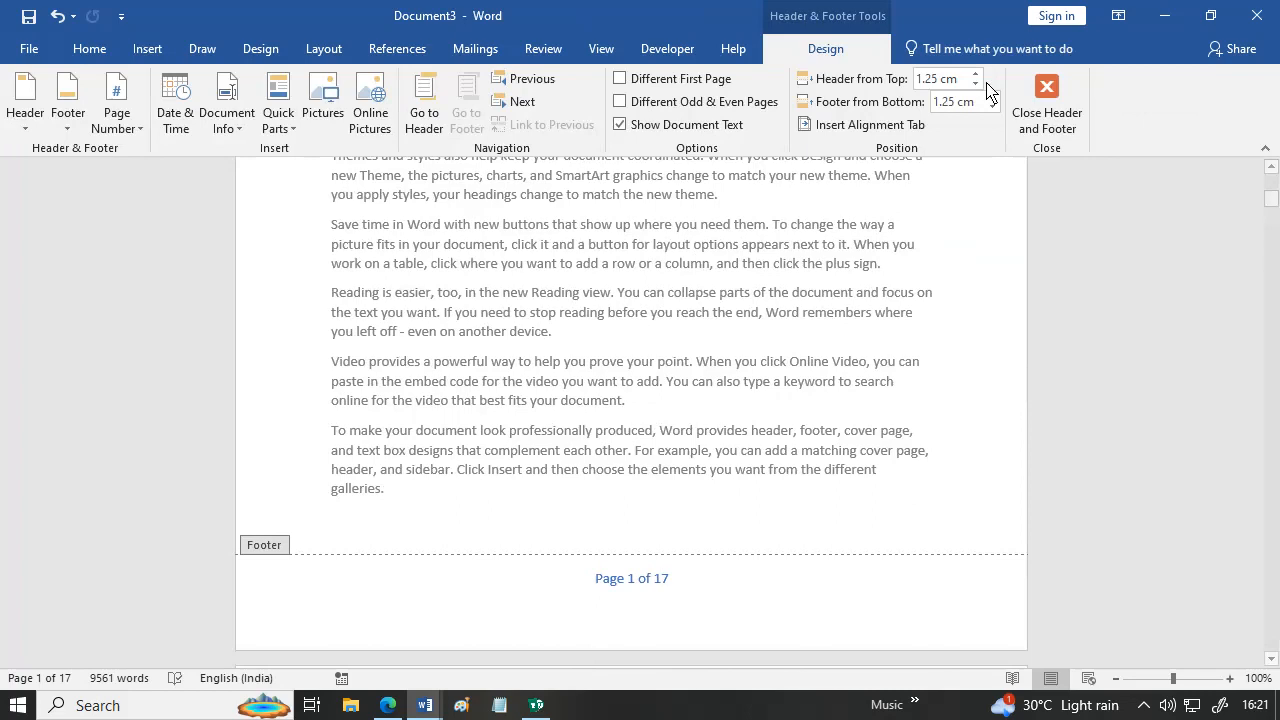
pyautogui.click(1047, 105)
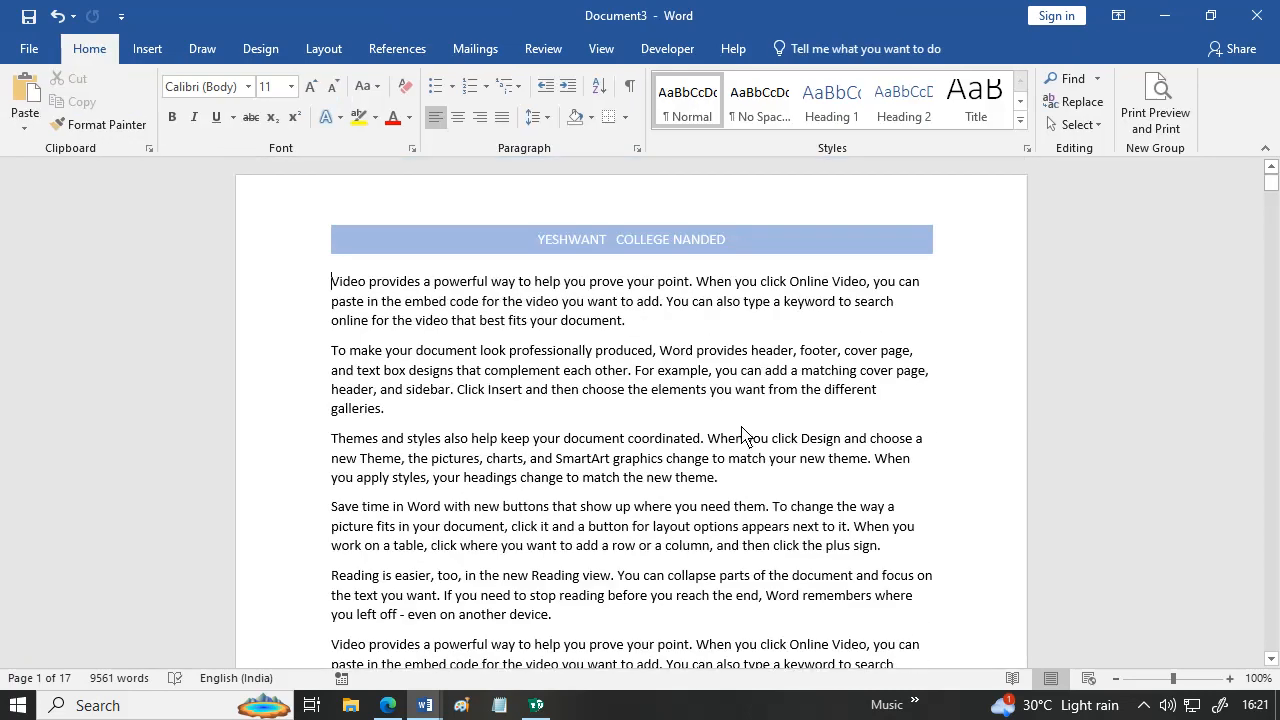
# - Draw a text box about 7.49 cm wide and 4.26 cm high over page 5's upper paragraphs, containing "Hashghas jasgjhgsjgjg"
pyautogui.scroll(-20, 494, 307)
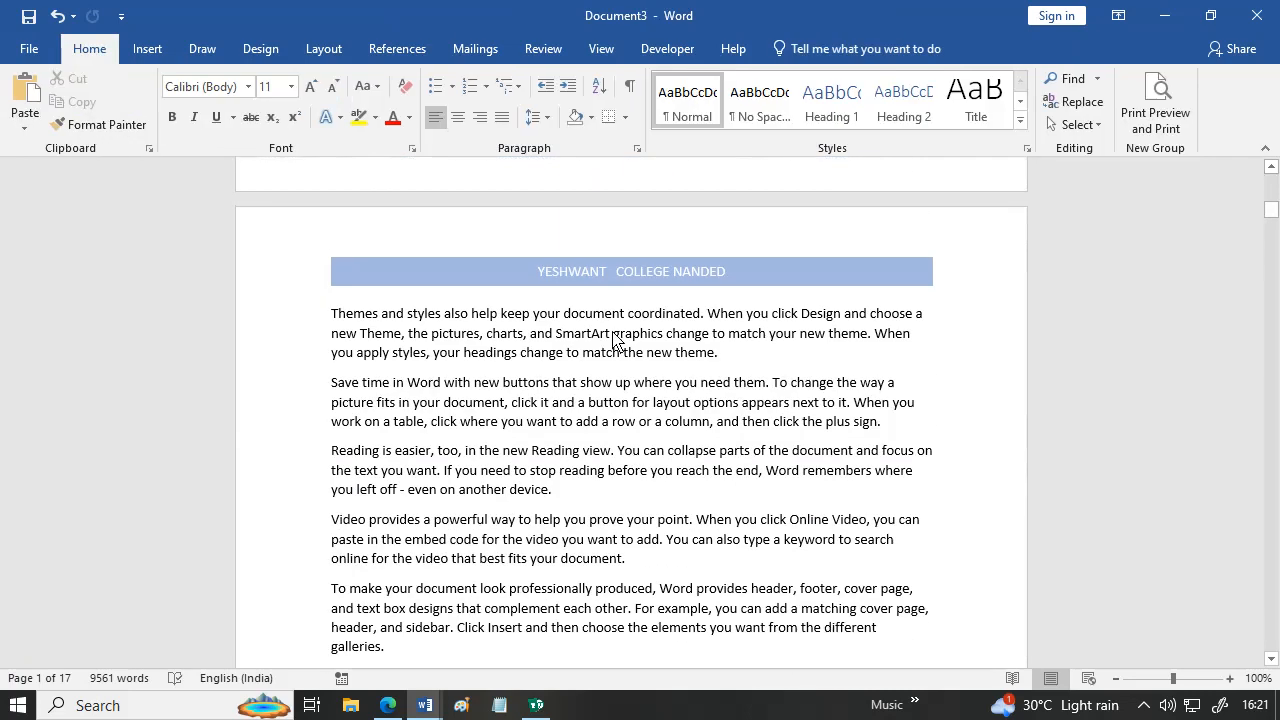
pyautogui.scroll(-5, 640, 470)
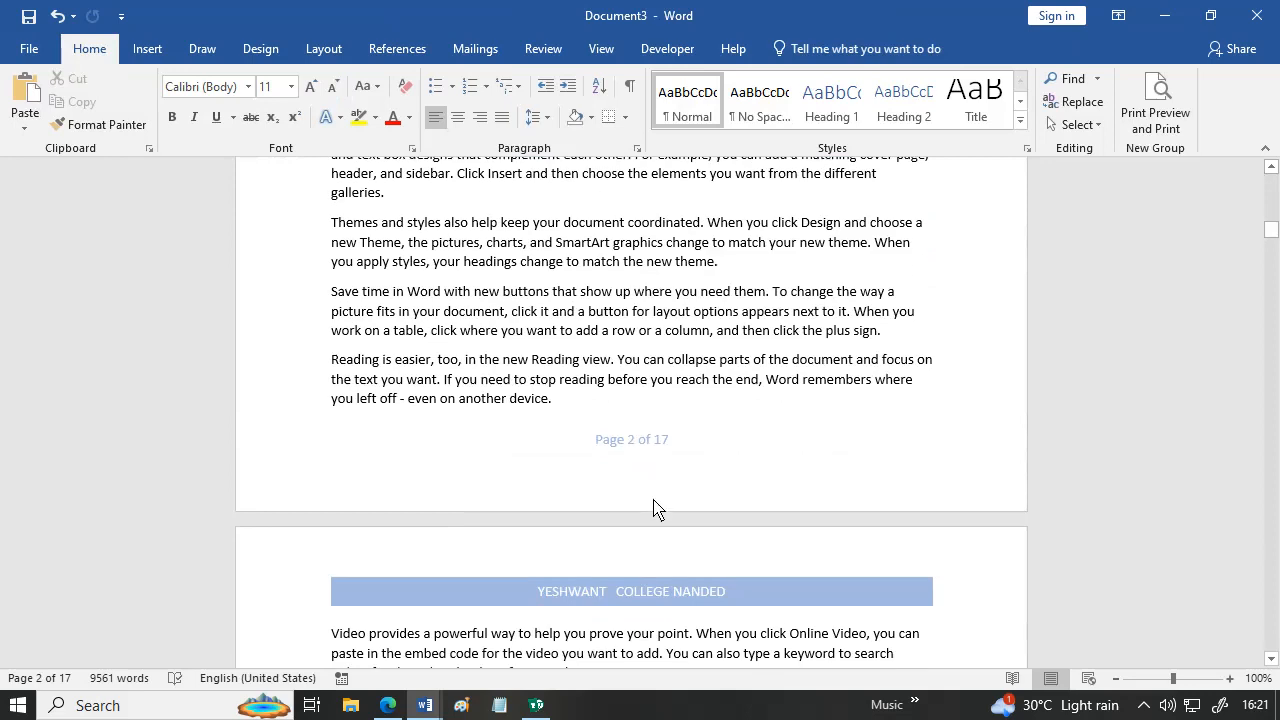
pyautogui.scroll(-17, 661, 483)
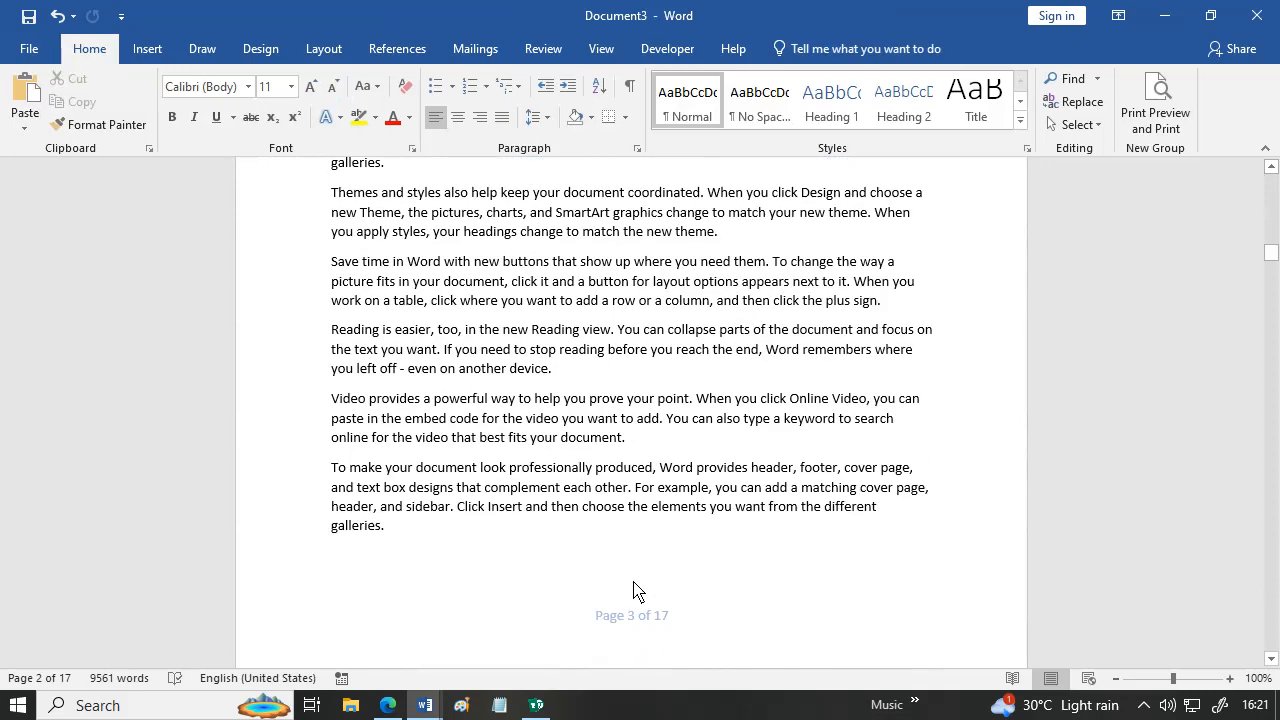
pyautogui.scroll(-20, 661, 640)
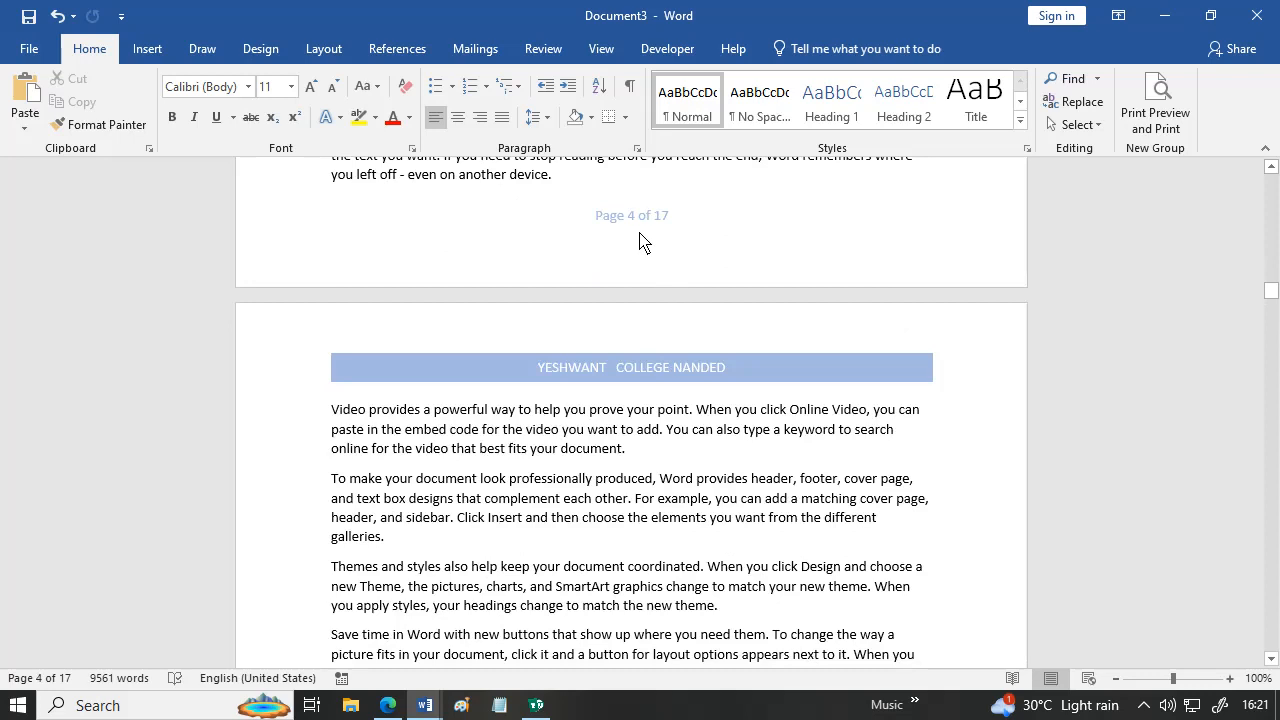
pyautogui.click(145, 50)
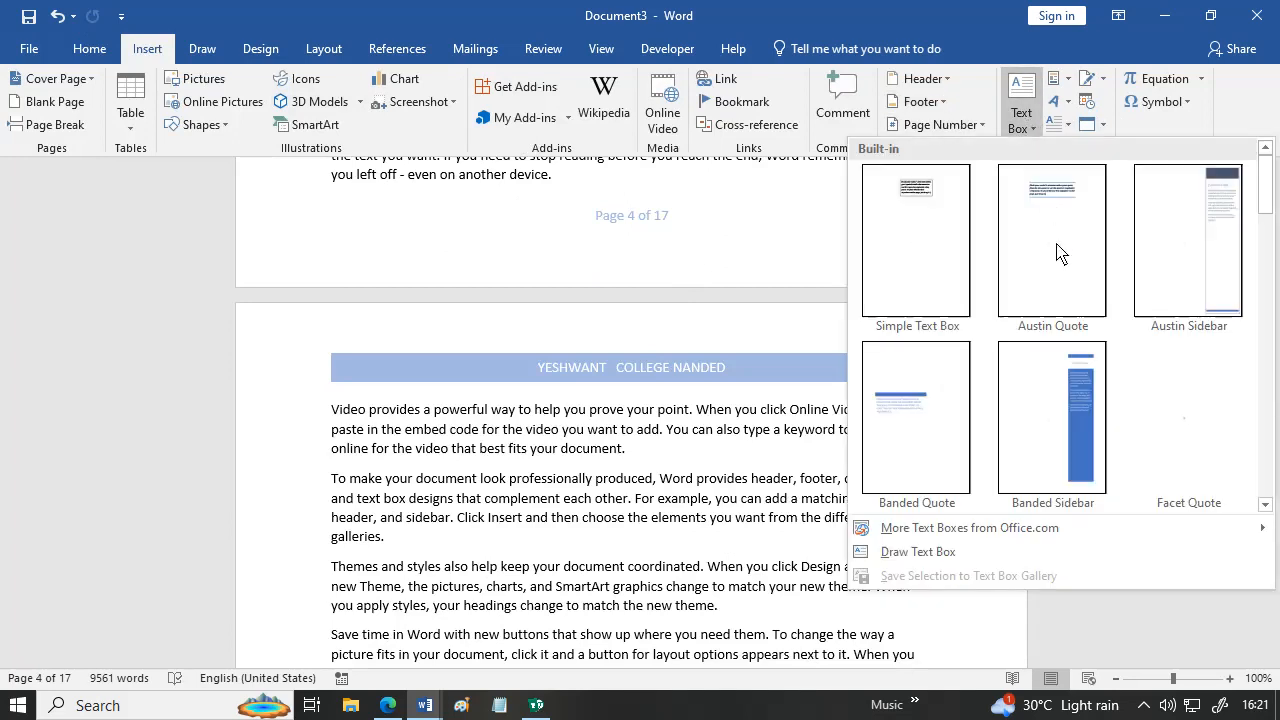
pyautogui.click(916, 551)
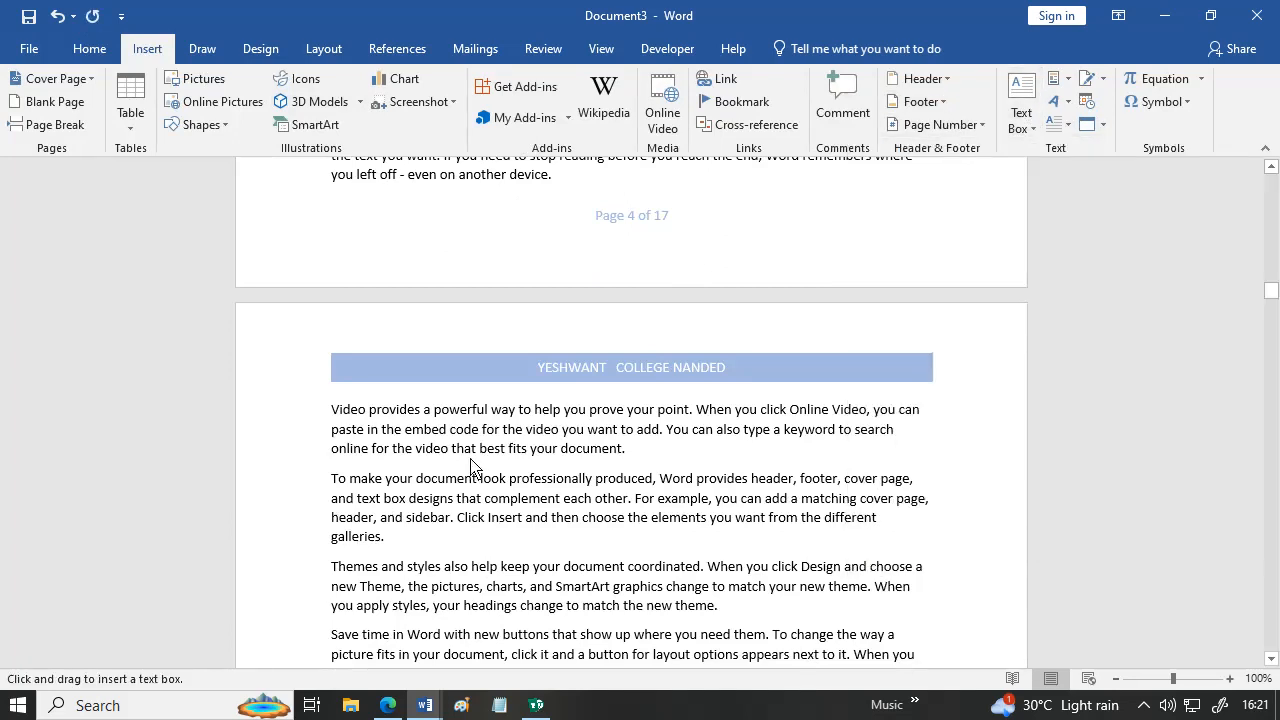
pyautogui.moveTo(470, 461)
pyautogui.mouseDown()
pyautogui.moveTo(704, 584)
pyautogui.moveTo(770, 640)
pyautogui.moveTo(753, 621)
pyautogui.mouseUp()
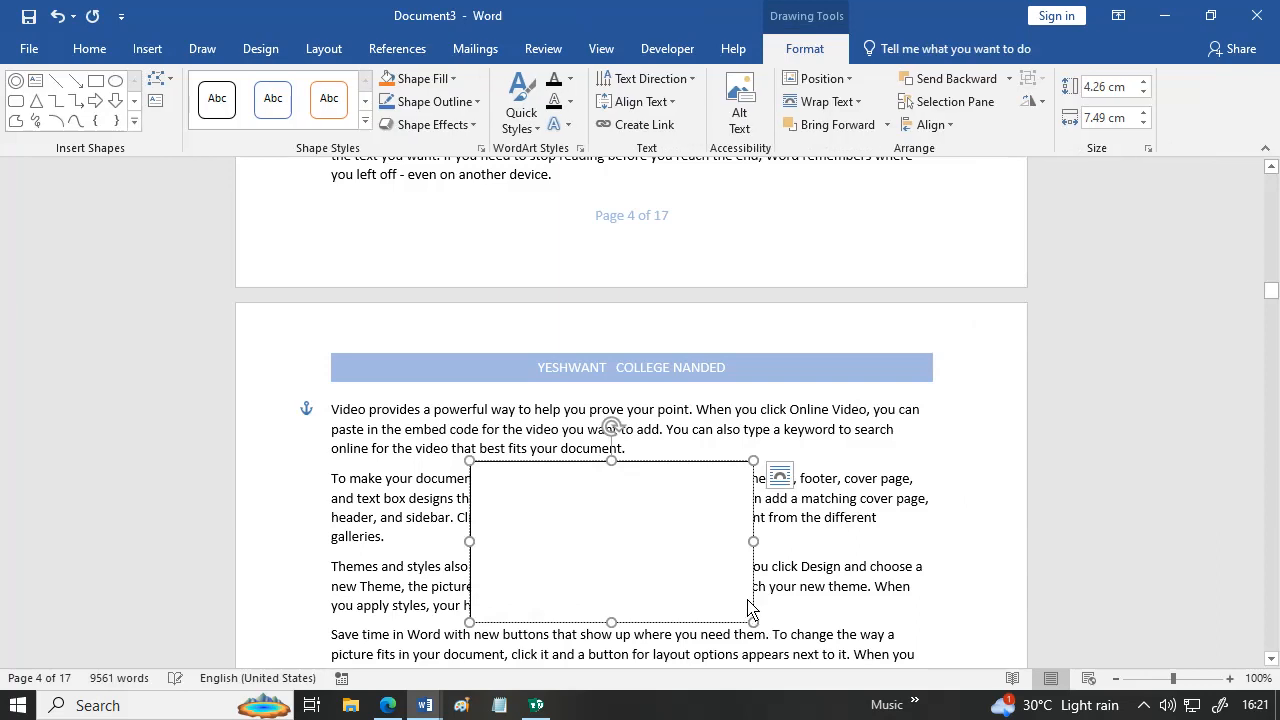
pyautogui.write('Hashghas jasgjhgsjgjg')
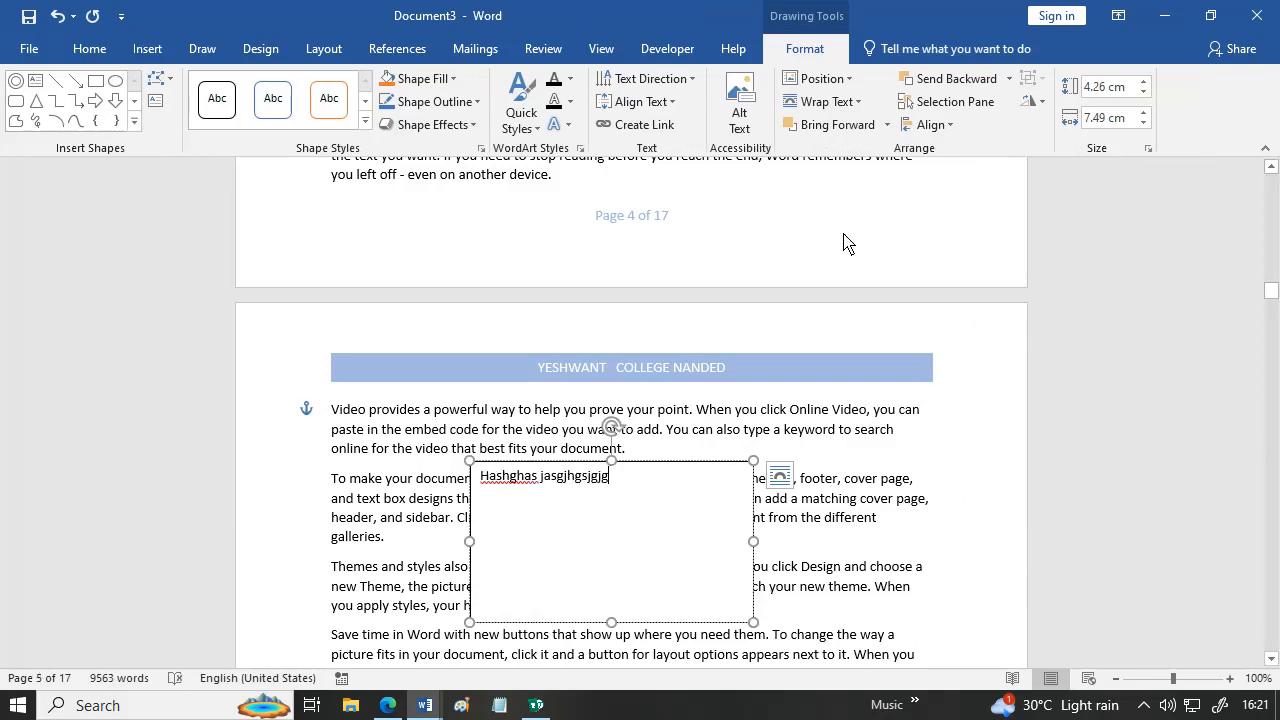
# - Rotate all text in the text box by 90° and add "jklshjklasdh klashkas klhasjklhjklash klhsakh" to it
pyautogui.click(648, 78)
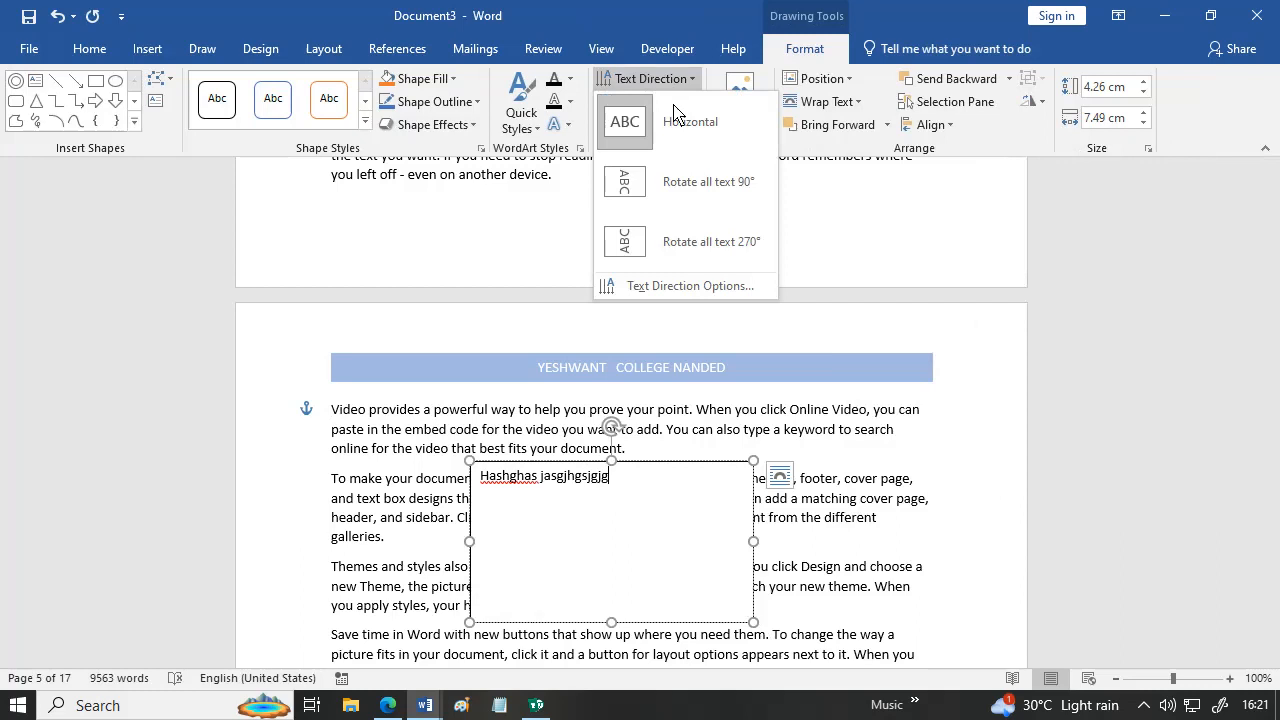
pyautogui.click(714, 197)
pyautogui.write('jklshjklasdh klashkas klhasjklhjklash khsakh')
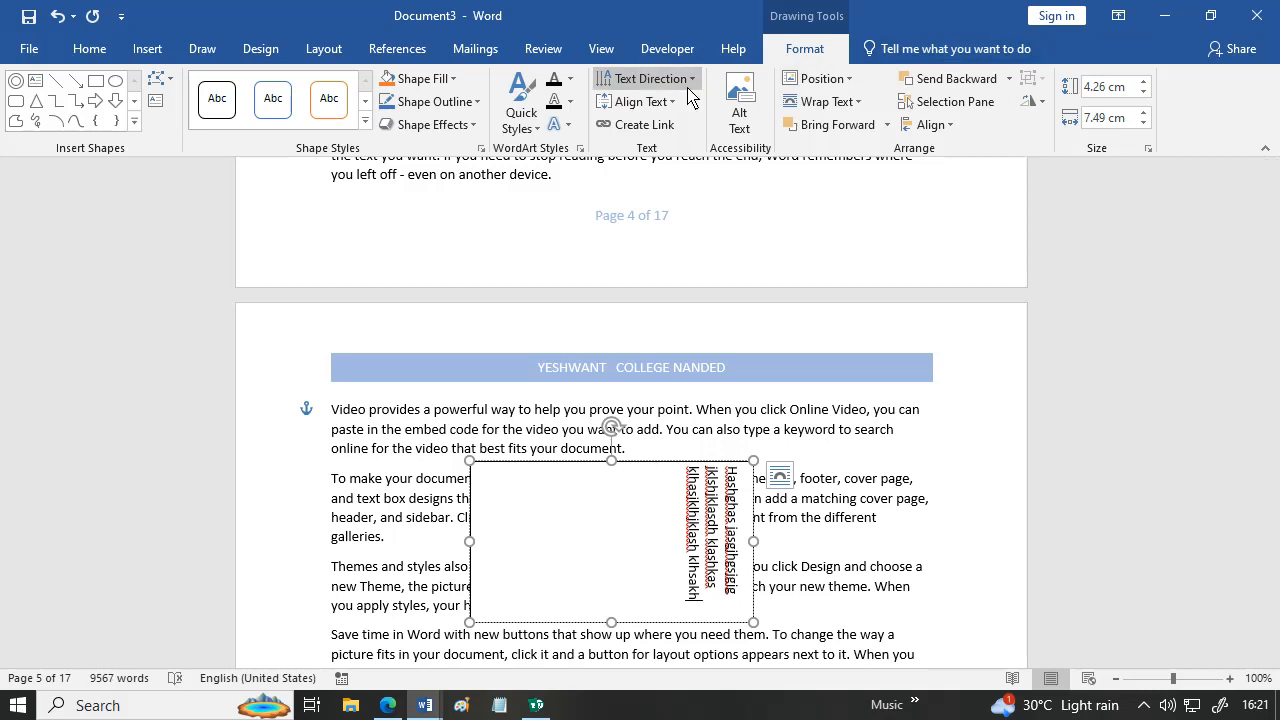
# - Return the text box's text to horizontal after trying the 270° rotation, and append "asasdasasd asa" to it
pyautogui.click(650, 78)
pyautogui.click(670, 252)
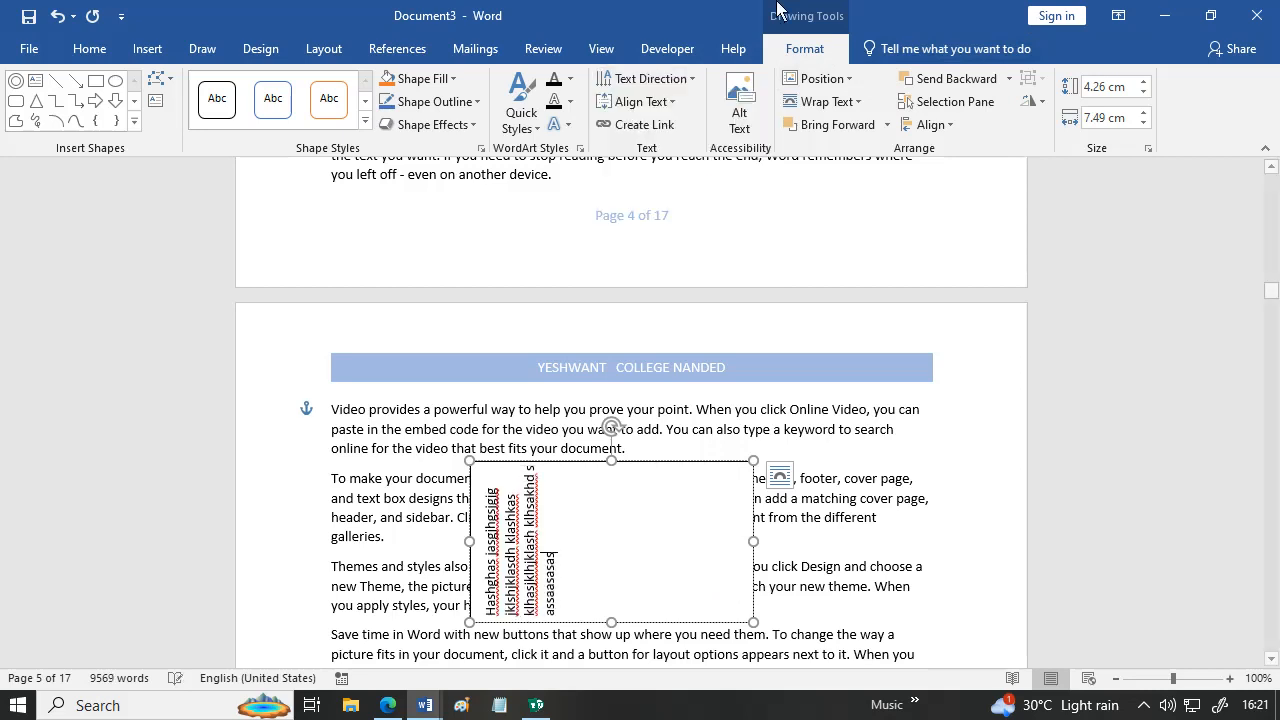
pyautogui.click(650, 78)
pyautogui.click(676, 147)
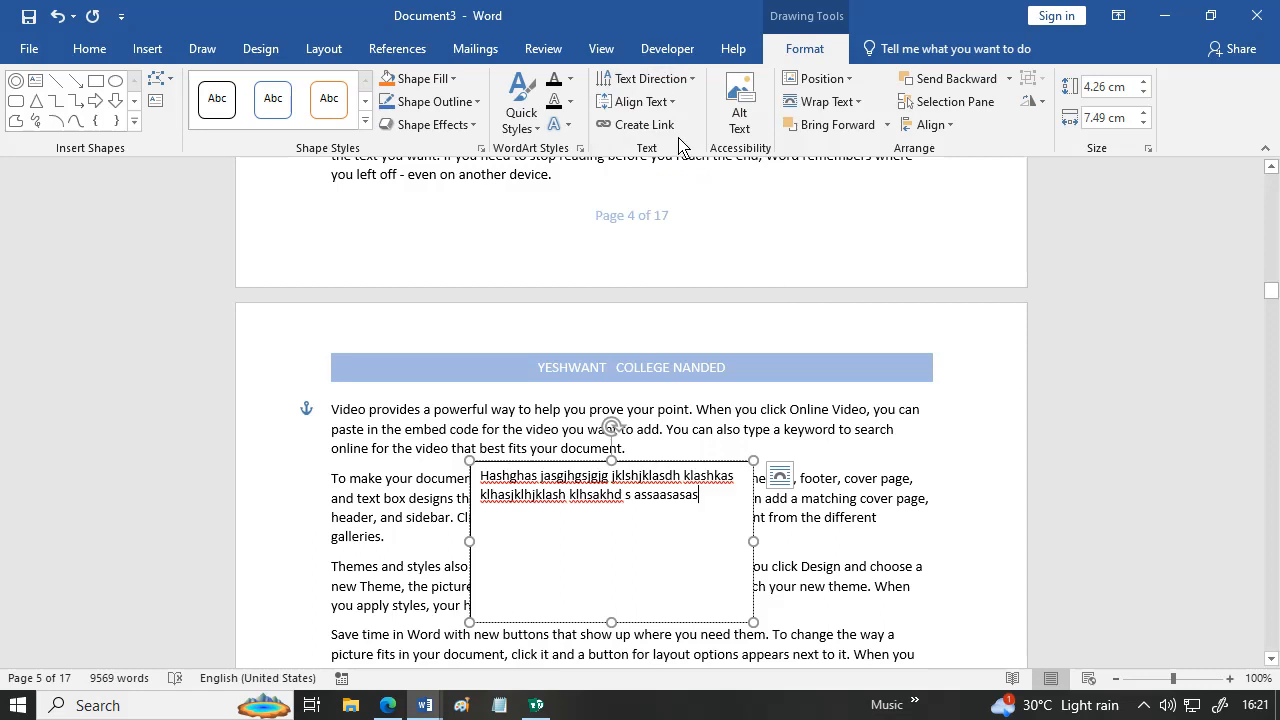
pyautogui.write('asasdasasd asa')
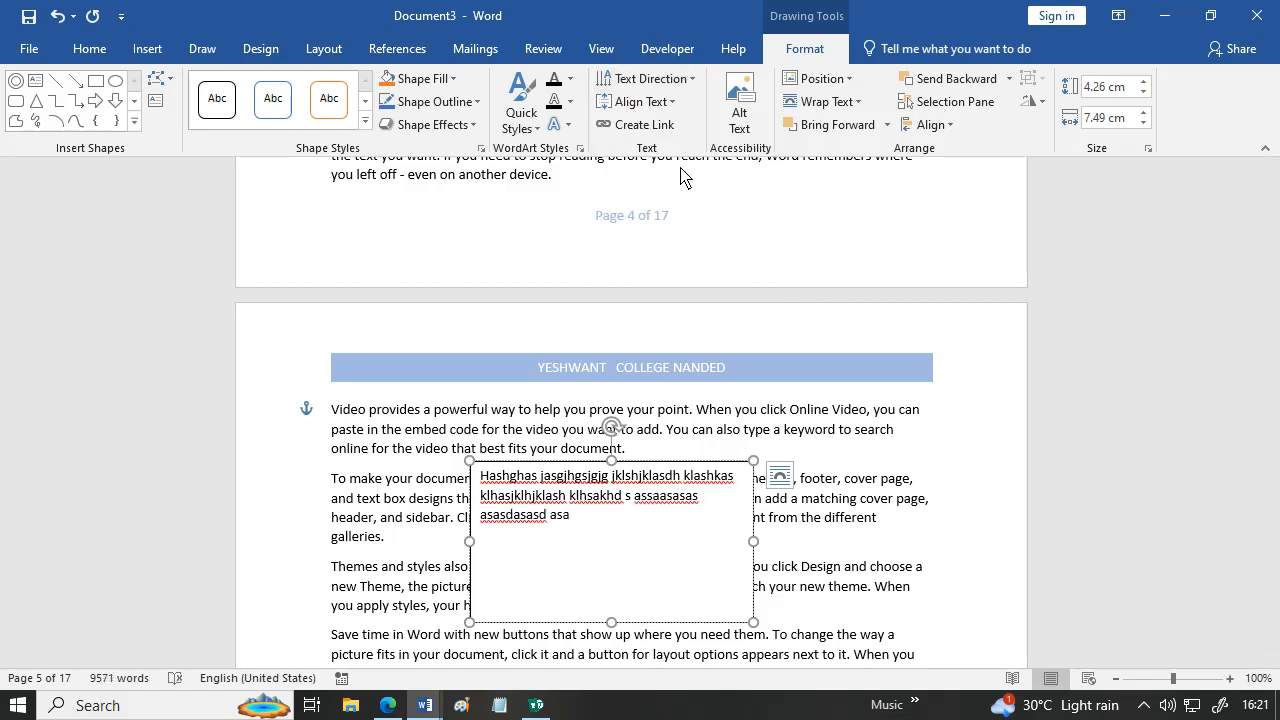
pyautogui.click(740, 287)
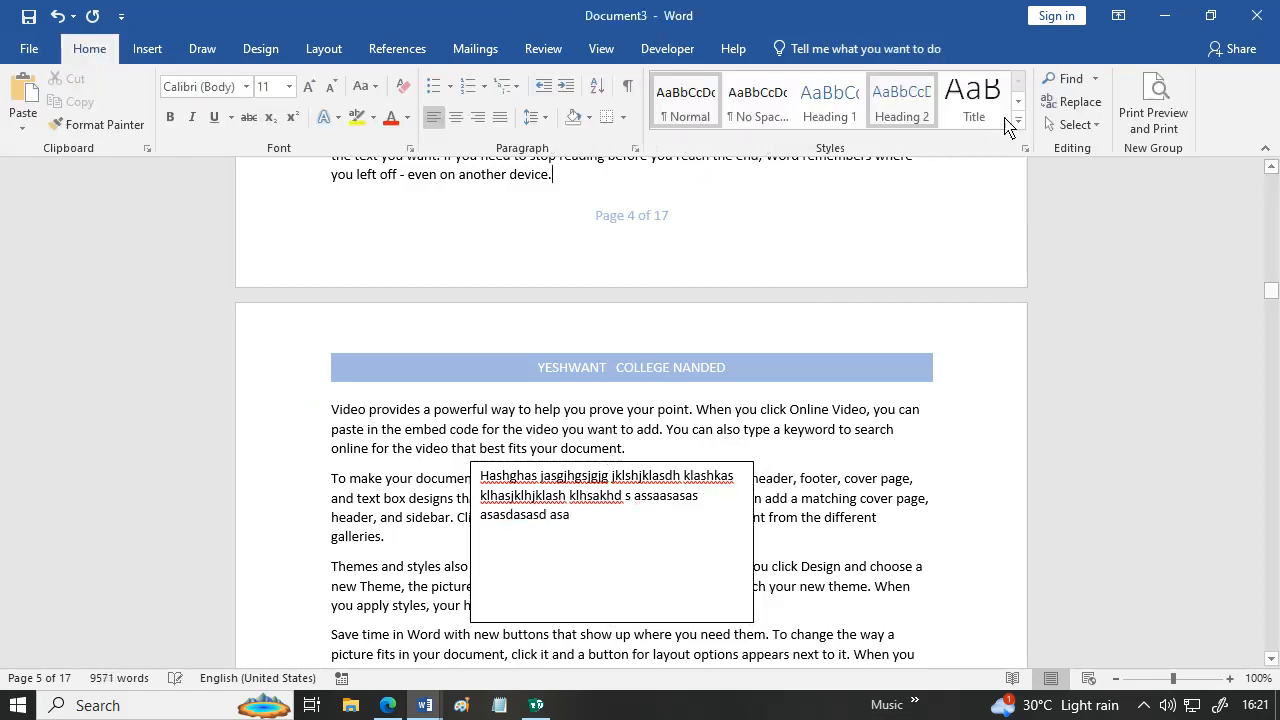
# - Insert a WordArt object in an orange-outlined style at page 4's last paragraph
pyautogui.click(170, 52)
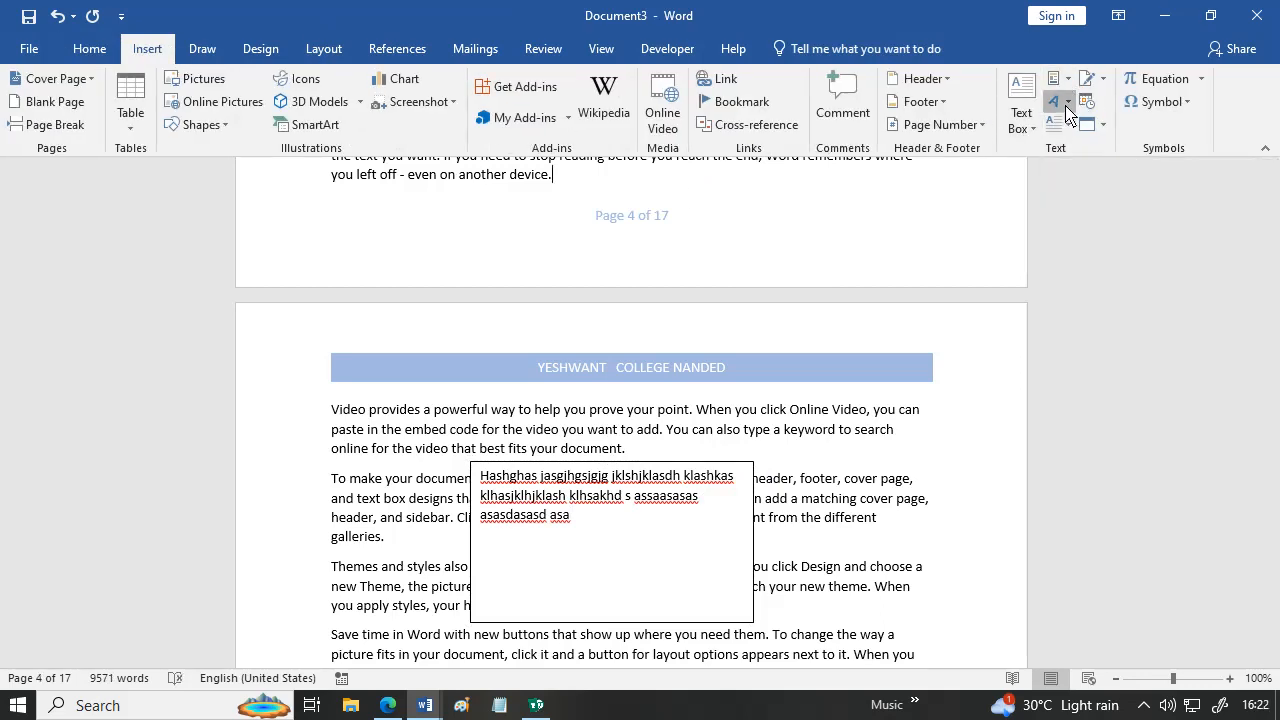
pyautogui.click(1067, 104)
pyautogui.click(1173, 259)
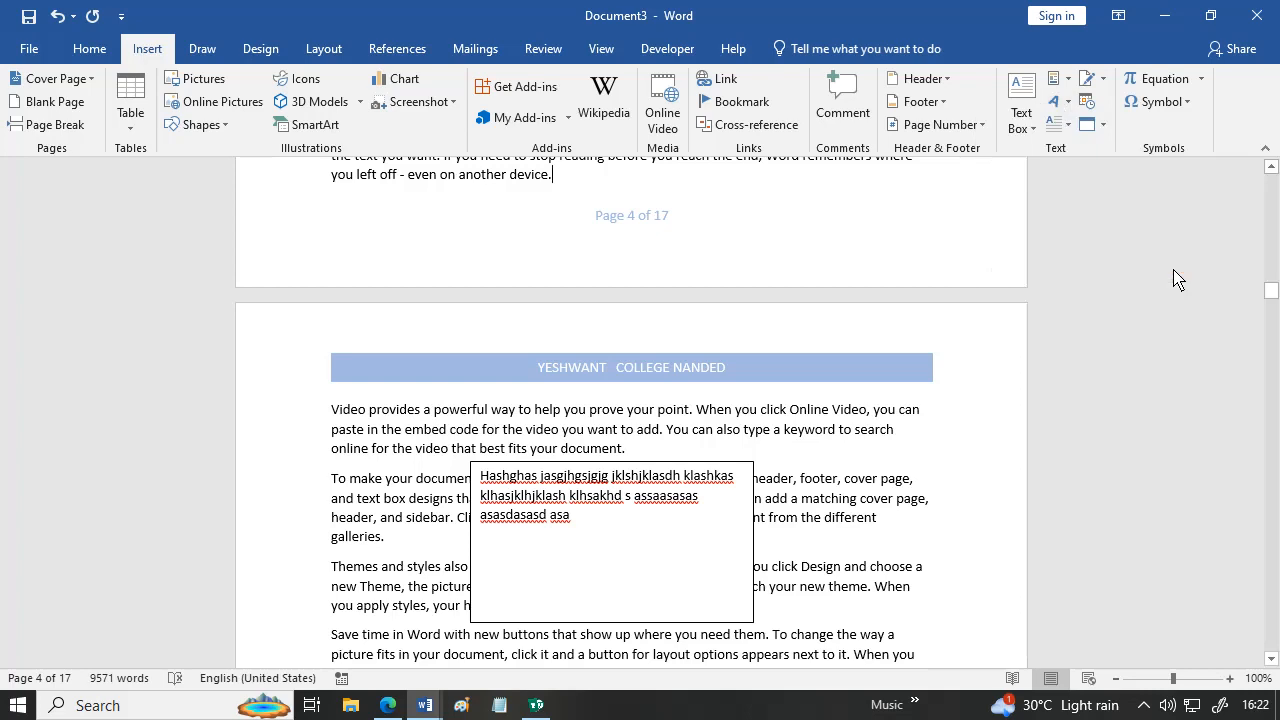
pyautogui.scroll(3, 1178, 279)
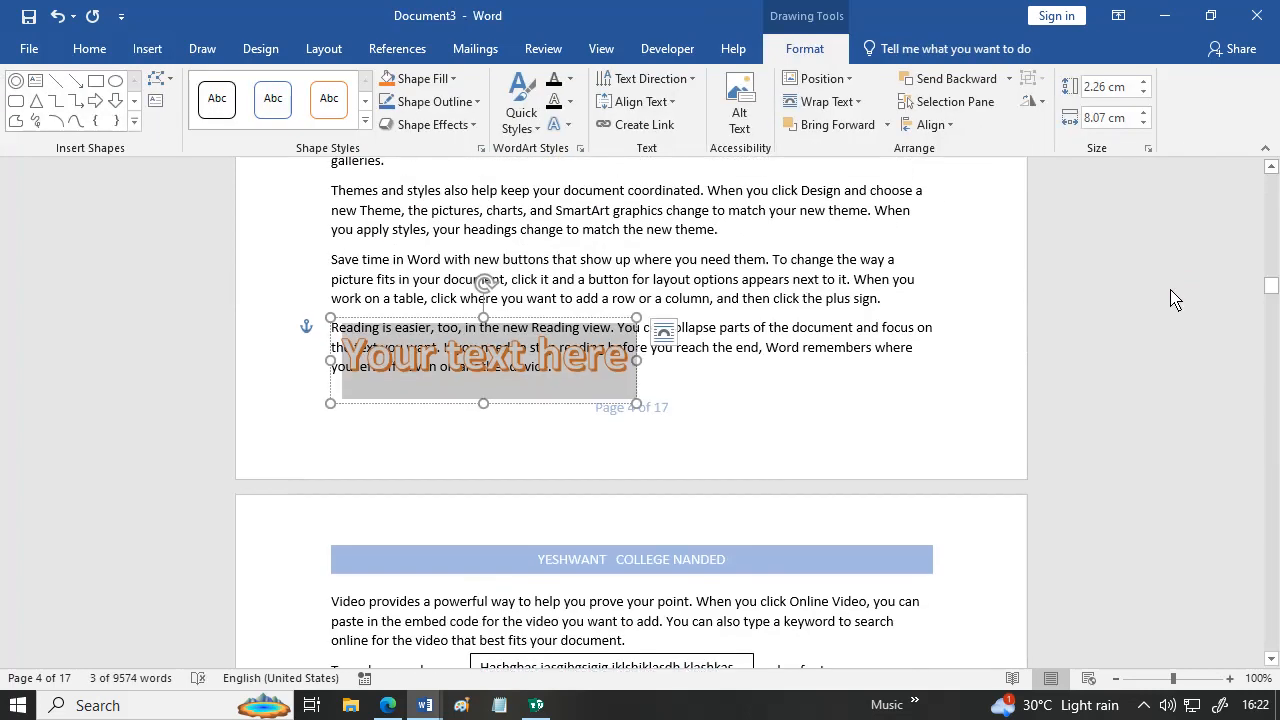
# - Replace the WordArt's placeholder text with "Gavhane computer academy"
pyautogui.write('gav')
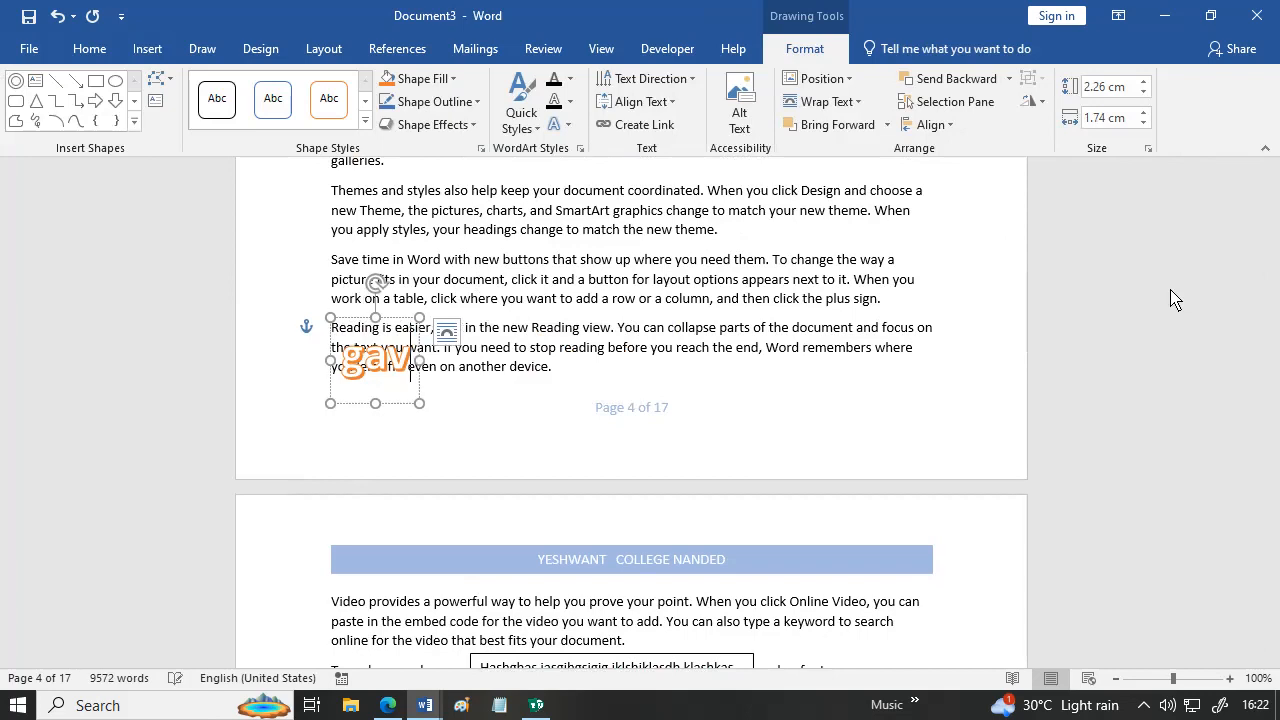
pyautogui.write('hane co')
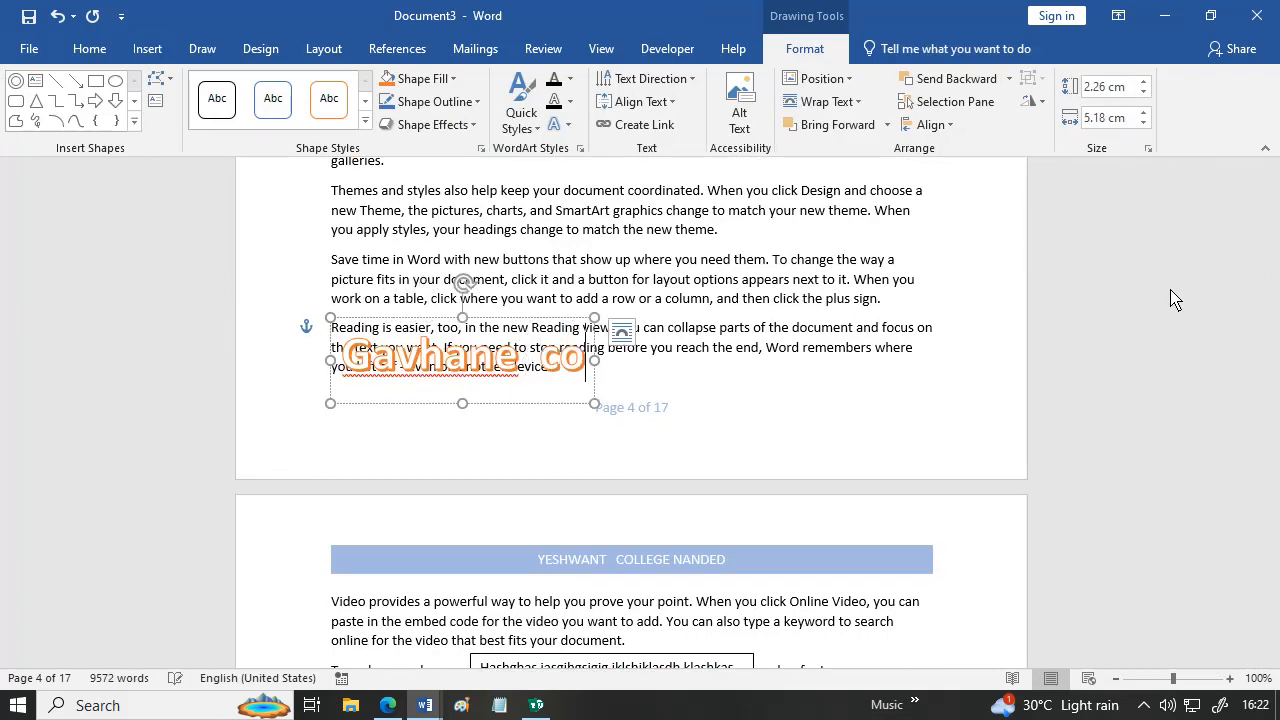
pyautogui.write('mputer')
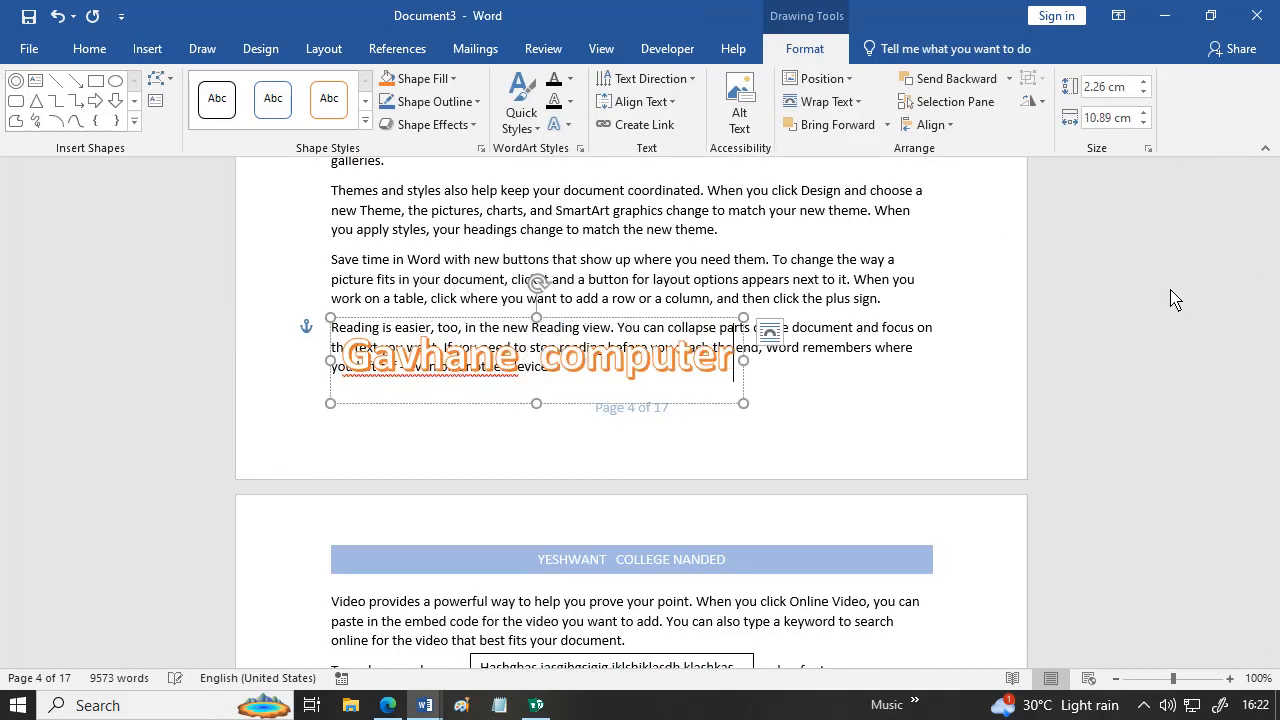
pyautogui.write(' acadde')
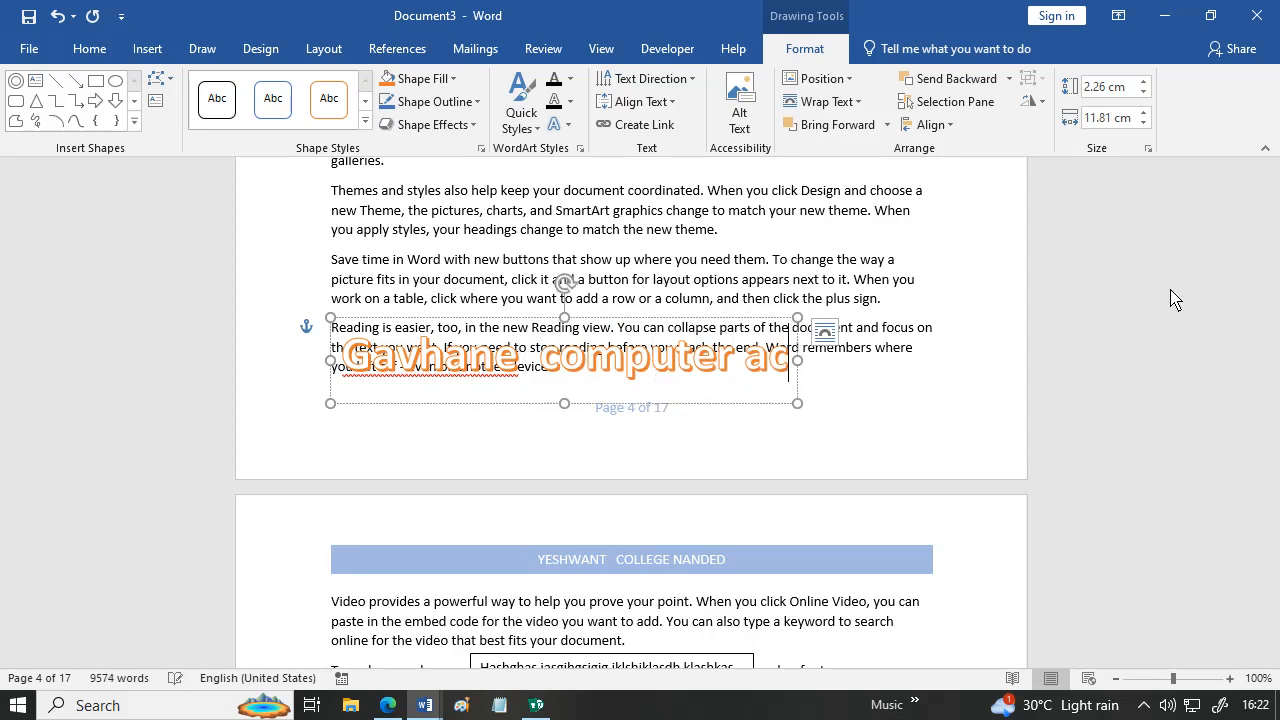
pyautogui.press('BackSpace')
pyautogui.press('BackSpace')
pyautogui.press('BackSpace')
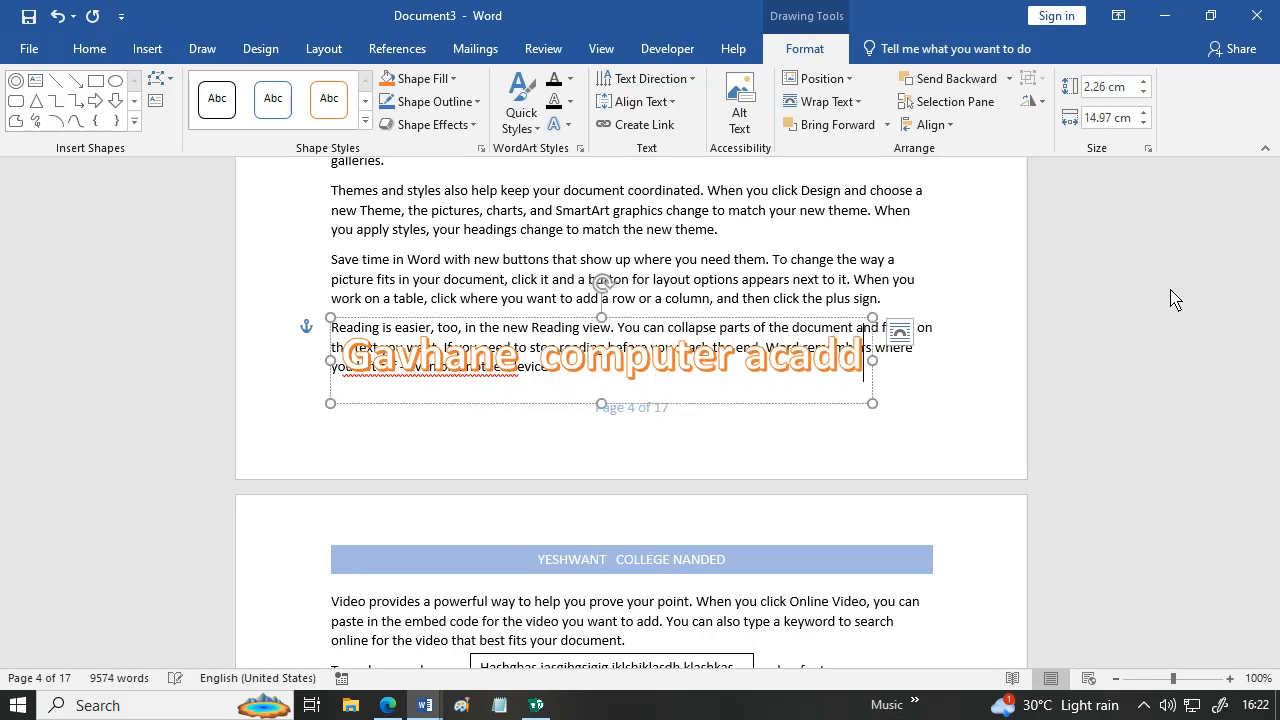
pyautogui.write('de')
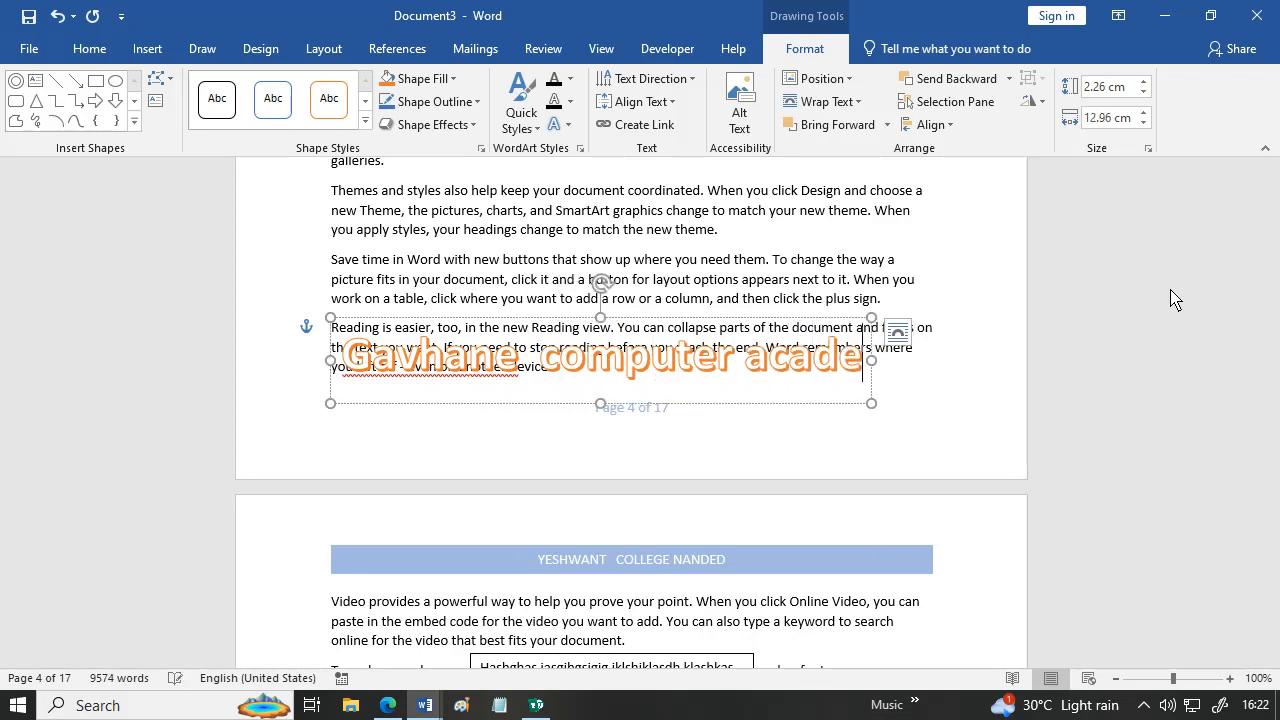
pyautogui.write('my')
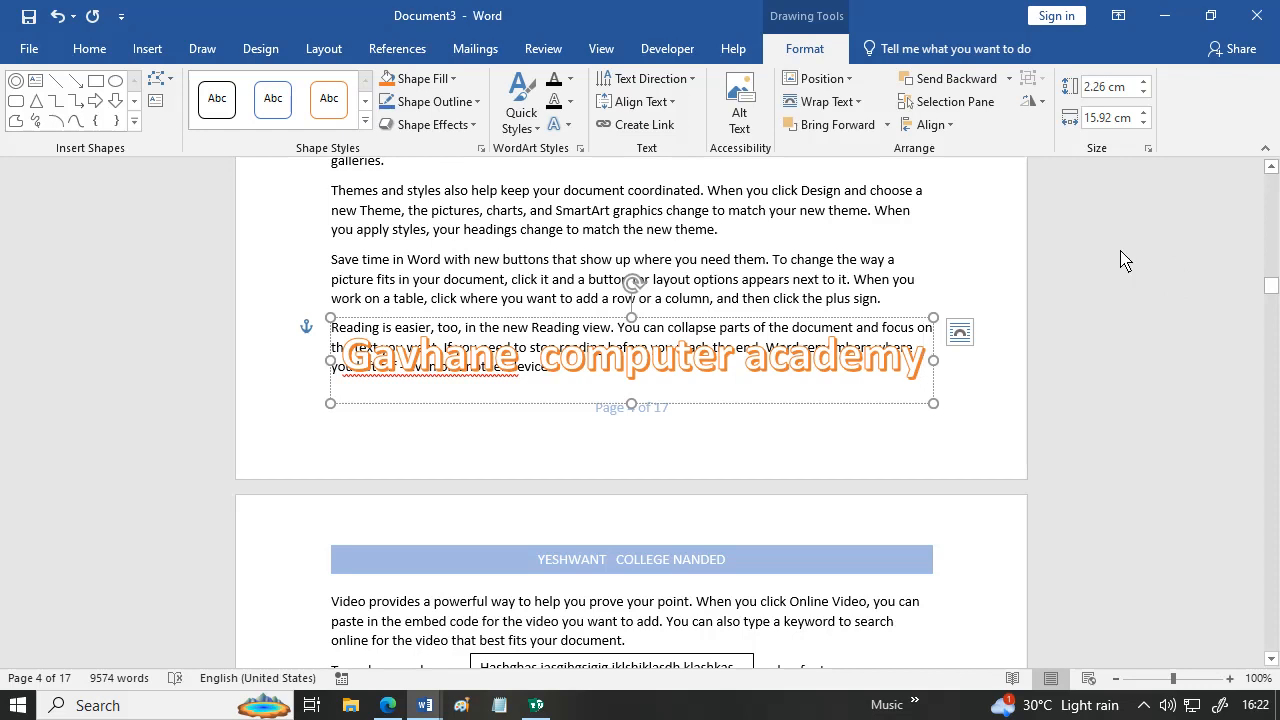
# - Move the WordArt up over the "Themes and styles" paragraph, curved into an arch and resized to about 8.23 cm wide and 5.95 cm high
pyautogui.moveTo(477, 327); pyautogui.dragTo(491, 197)
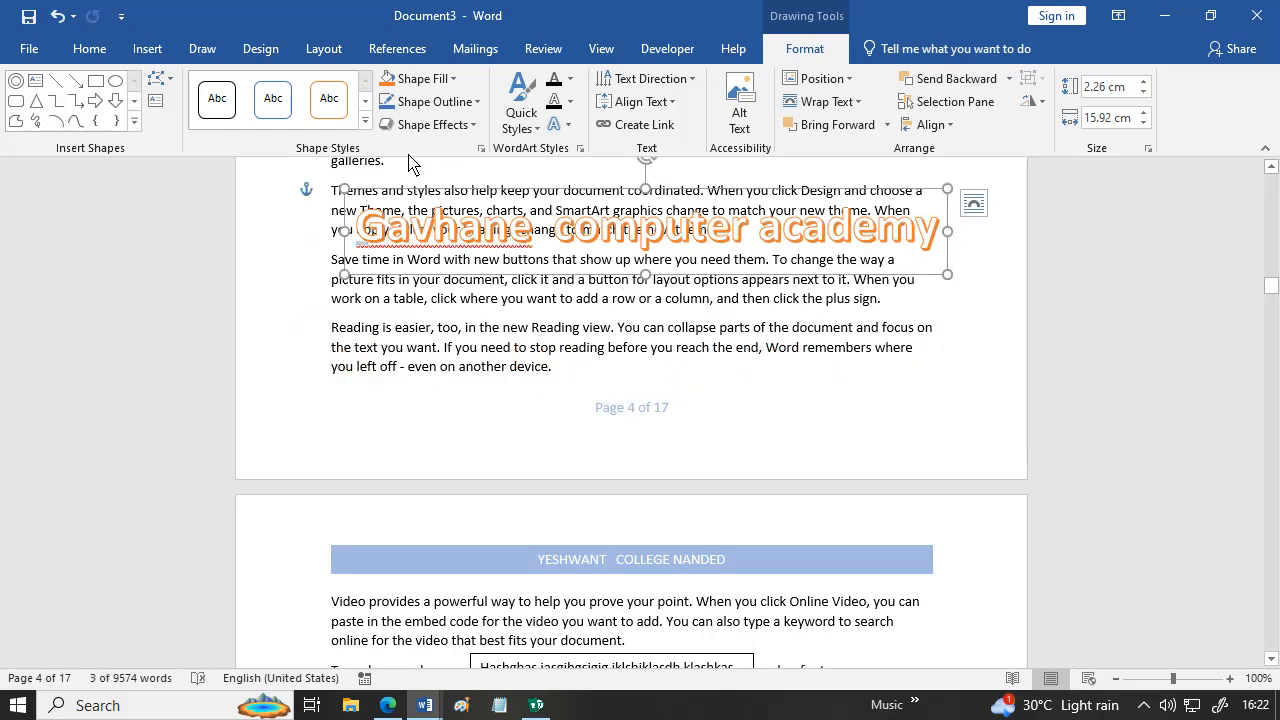
pyautogui.click(560, 124)
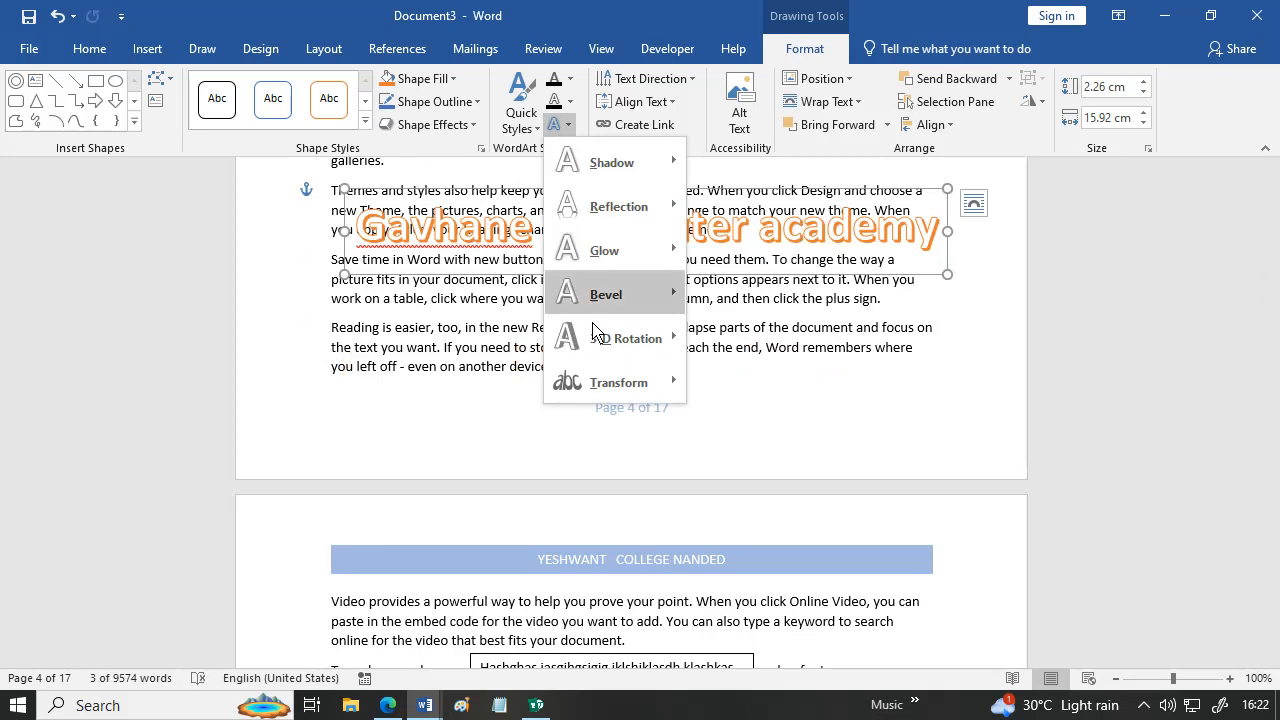
pyautogui.moveTo(603, 374)
pyautogui.click(733, 358)
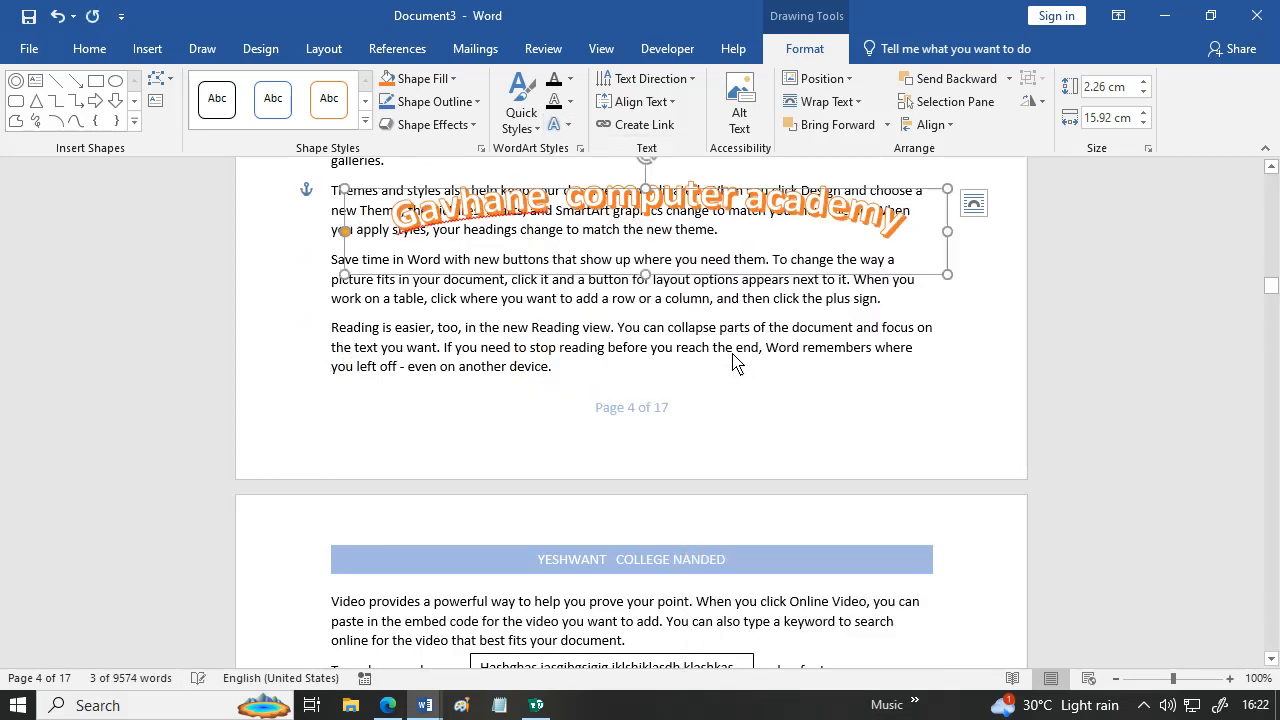
pyautogui.moveTo(950, 284); pyautogui.dragTo(667, 419)
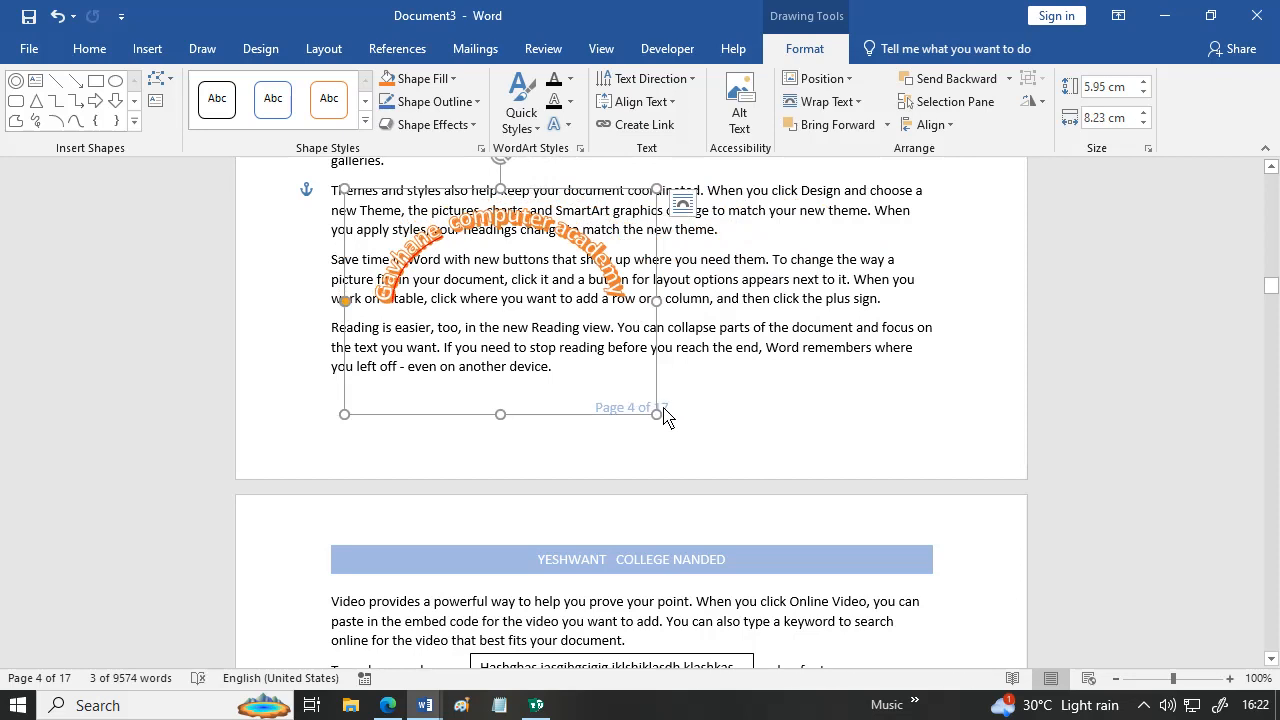
pyautogui.click(867, 268)
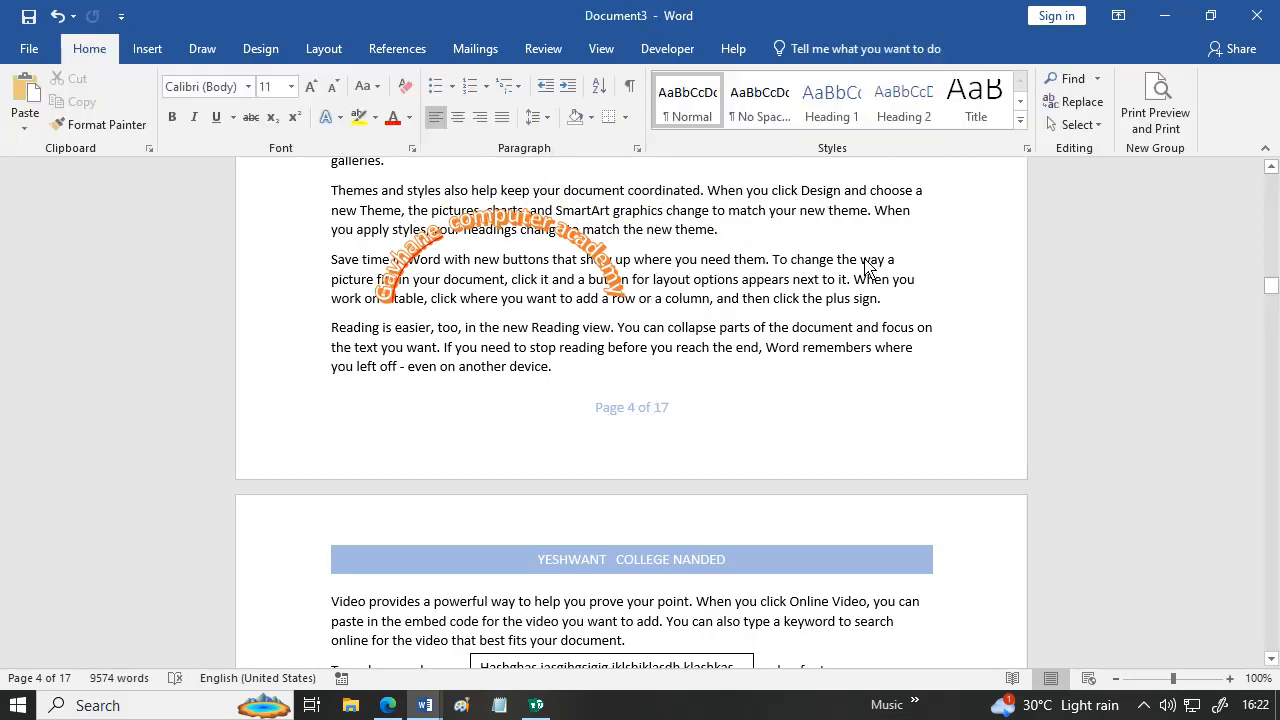
pyautogui.click(147, 48)
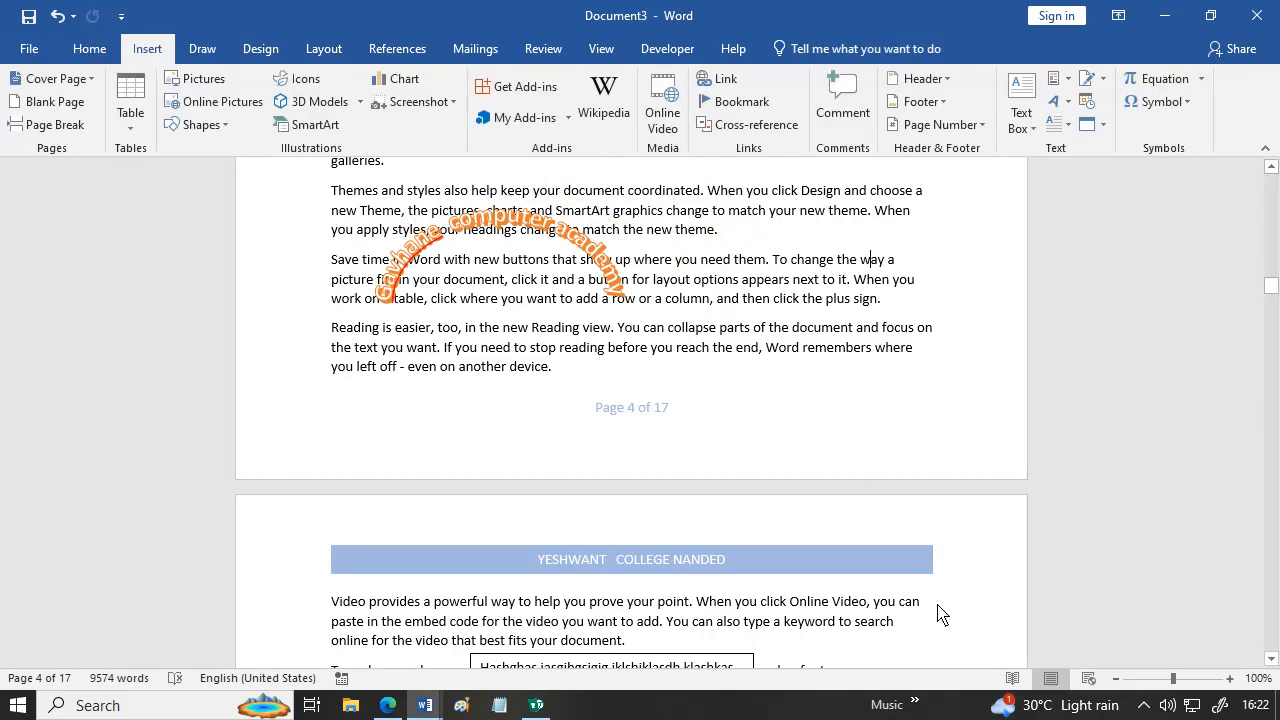
pyautogui.click(1144, 704)
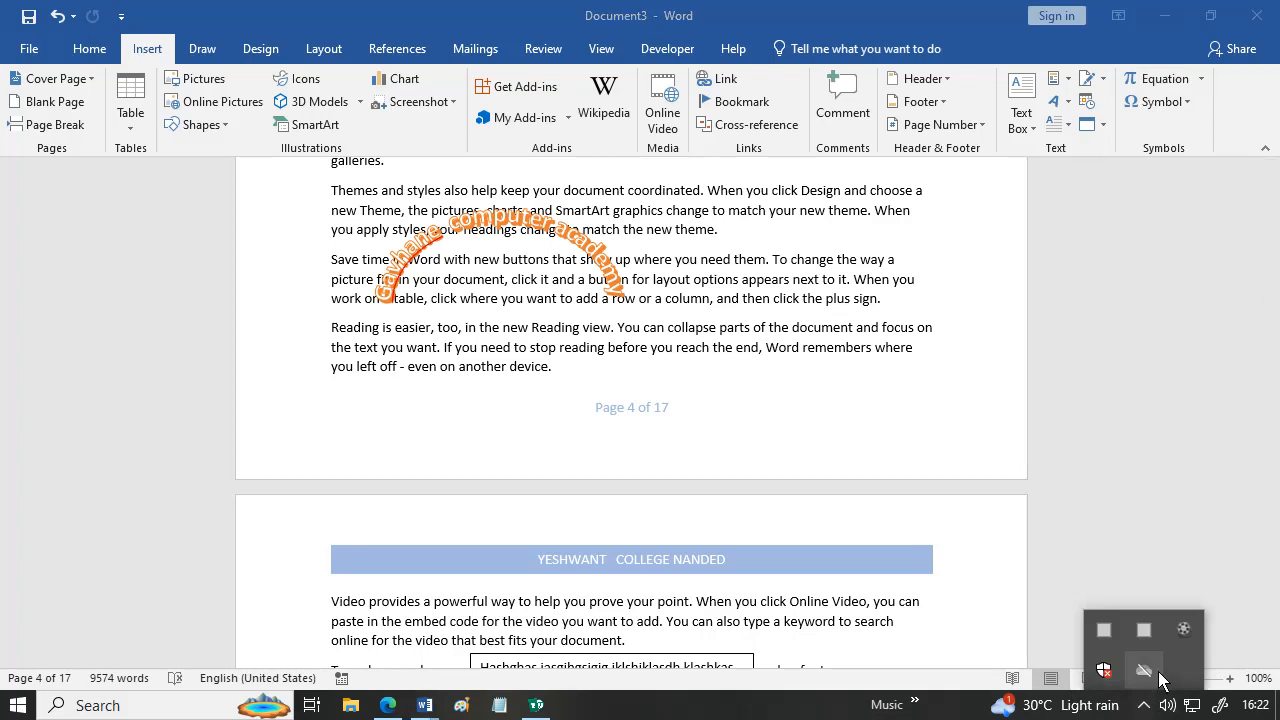